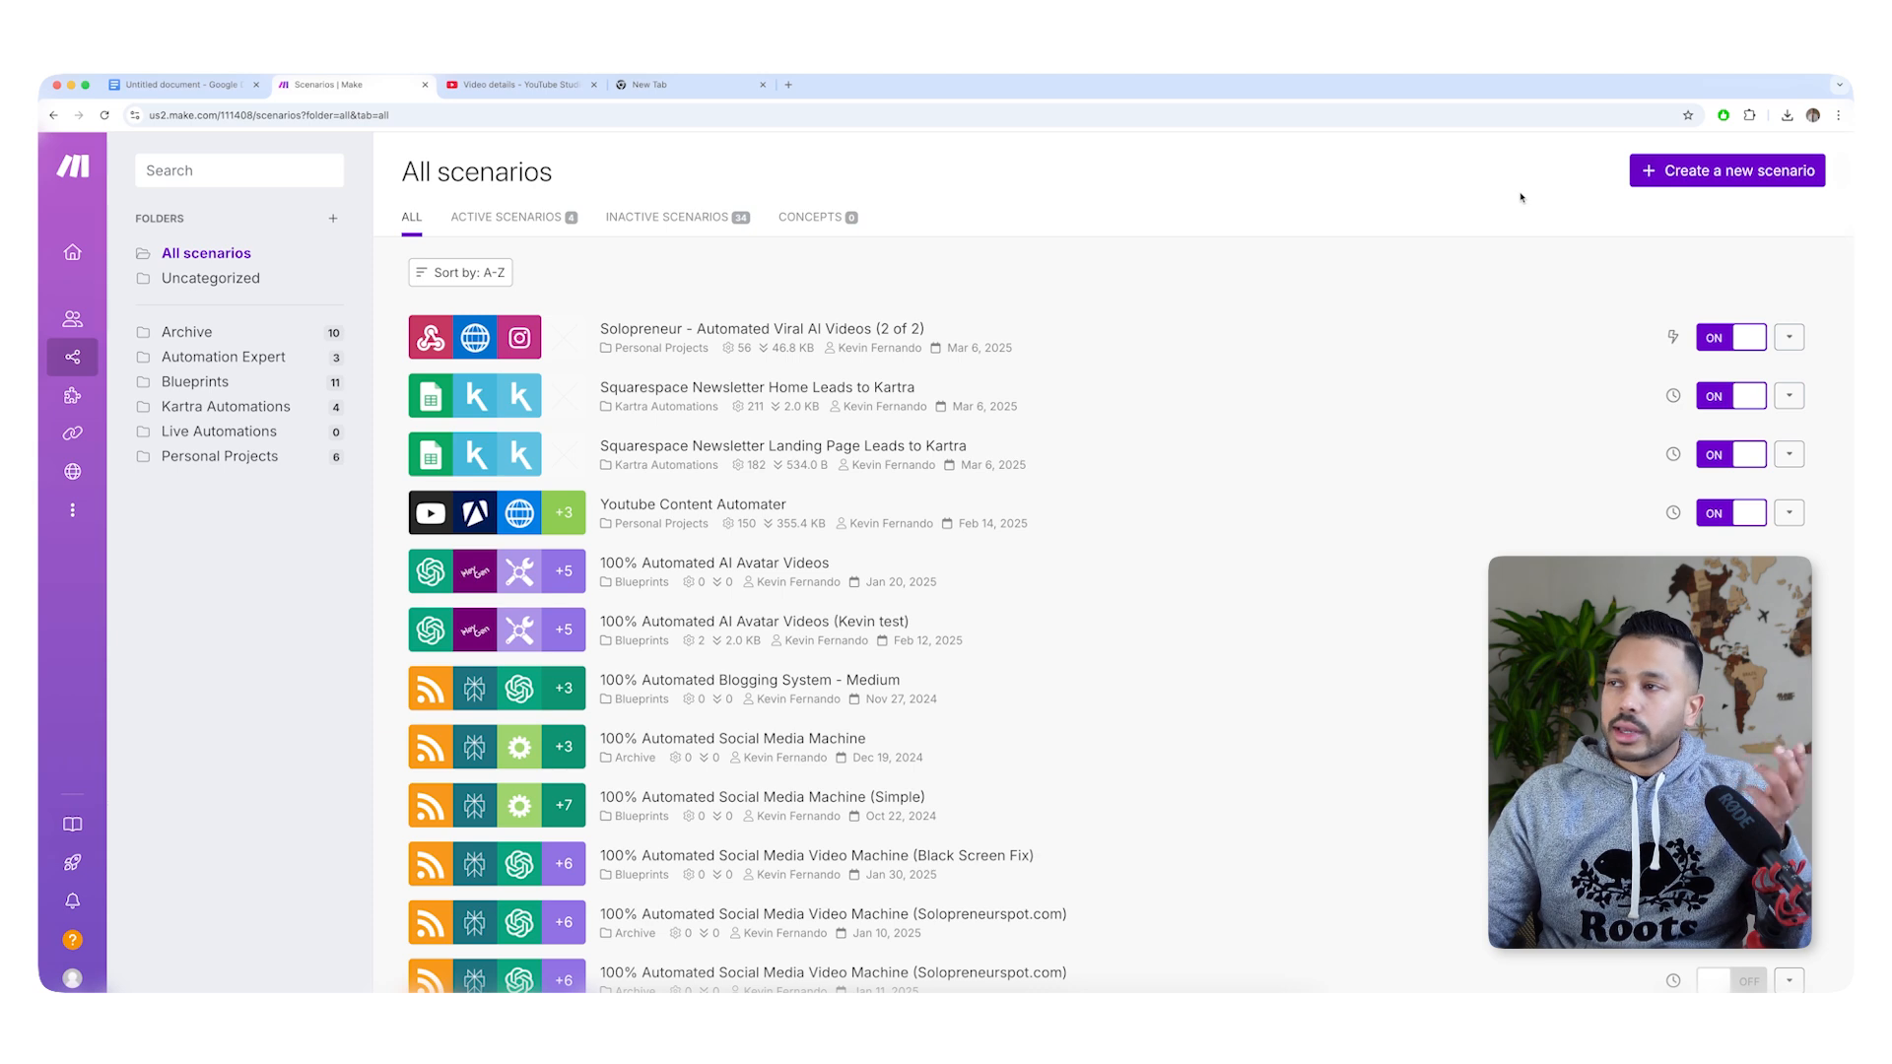
Create a new scenario and import the blueprint file "viral ai blog 1 of 2.json" into it.
click(1762, 172)
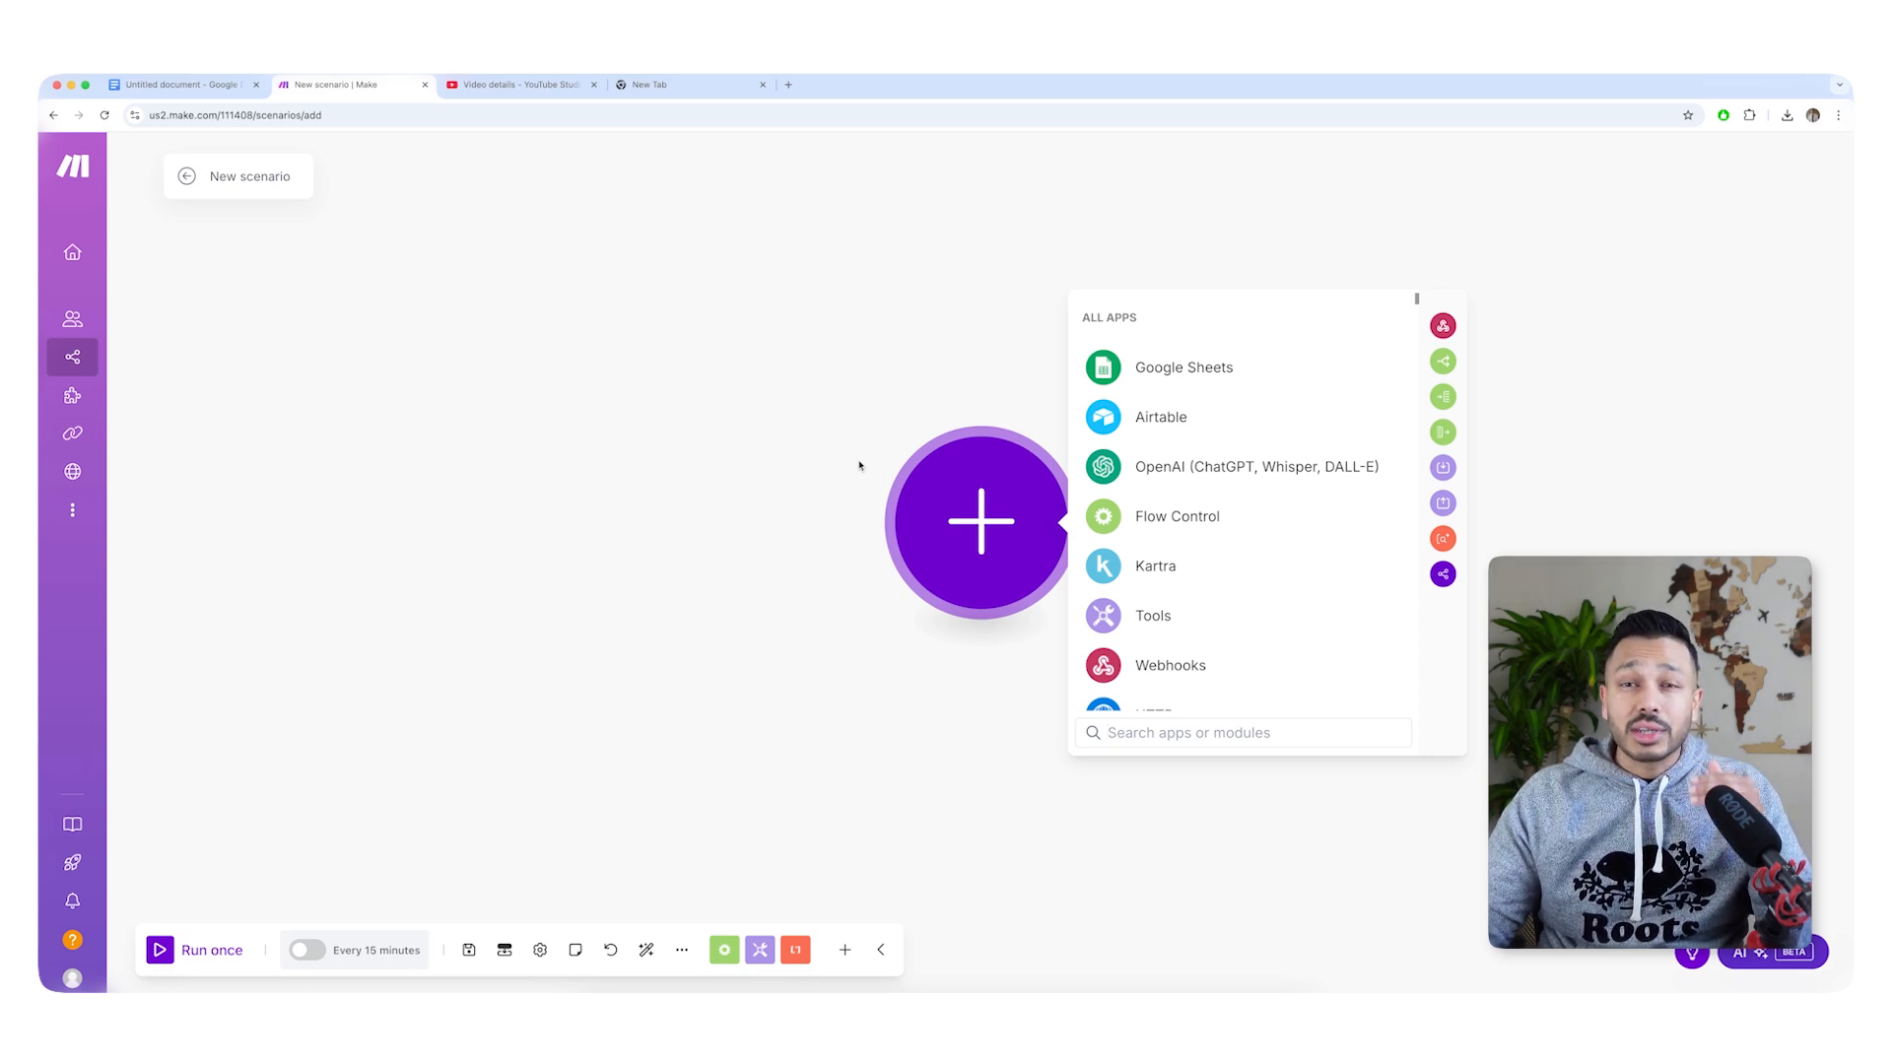
click(679, 950)
click(638, 919)
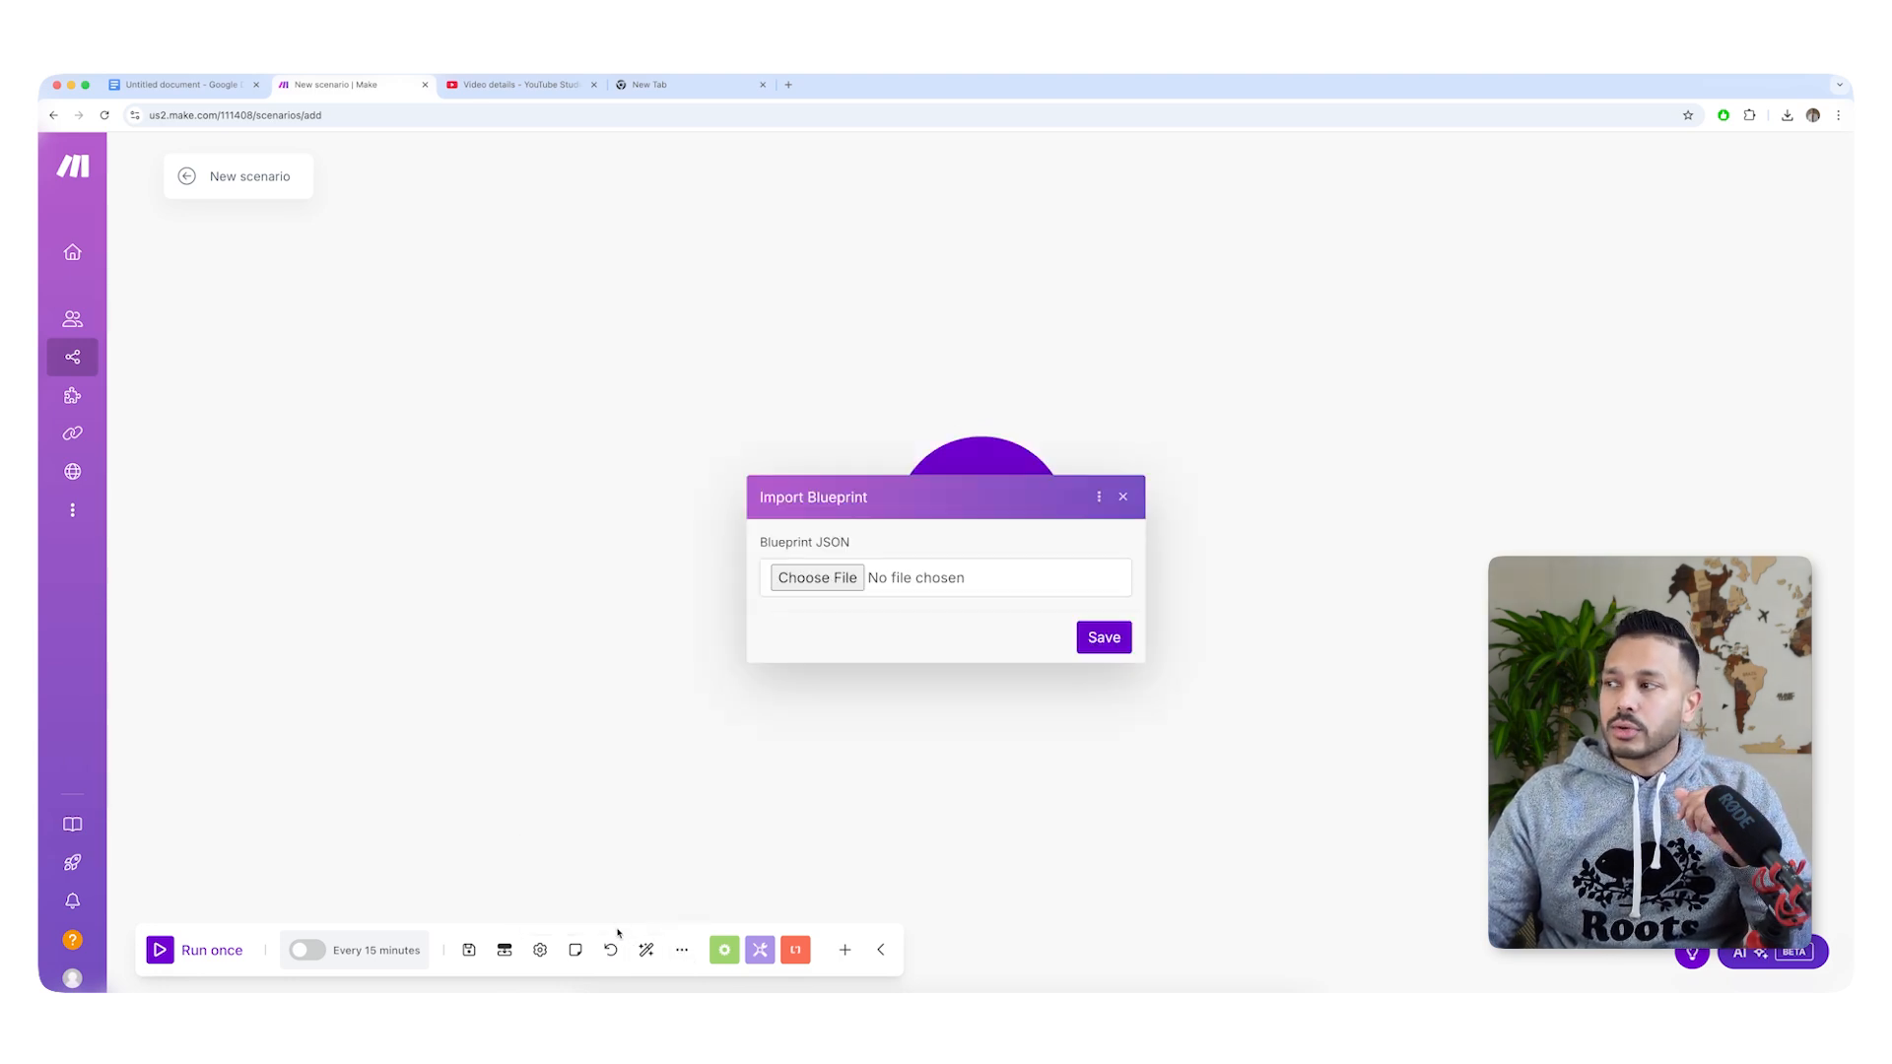
click(817, 578)
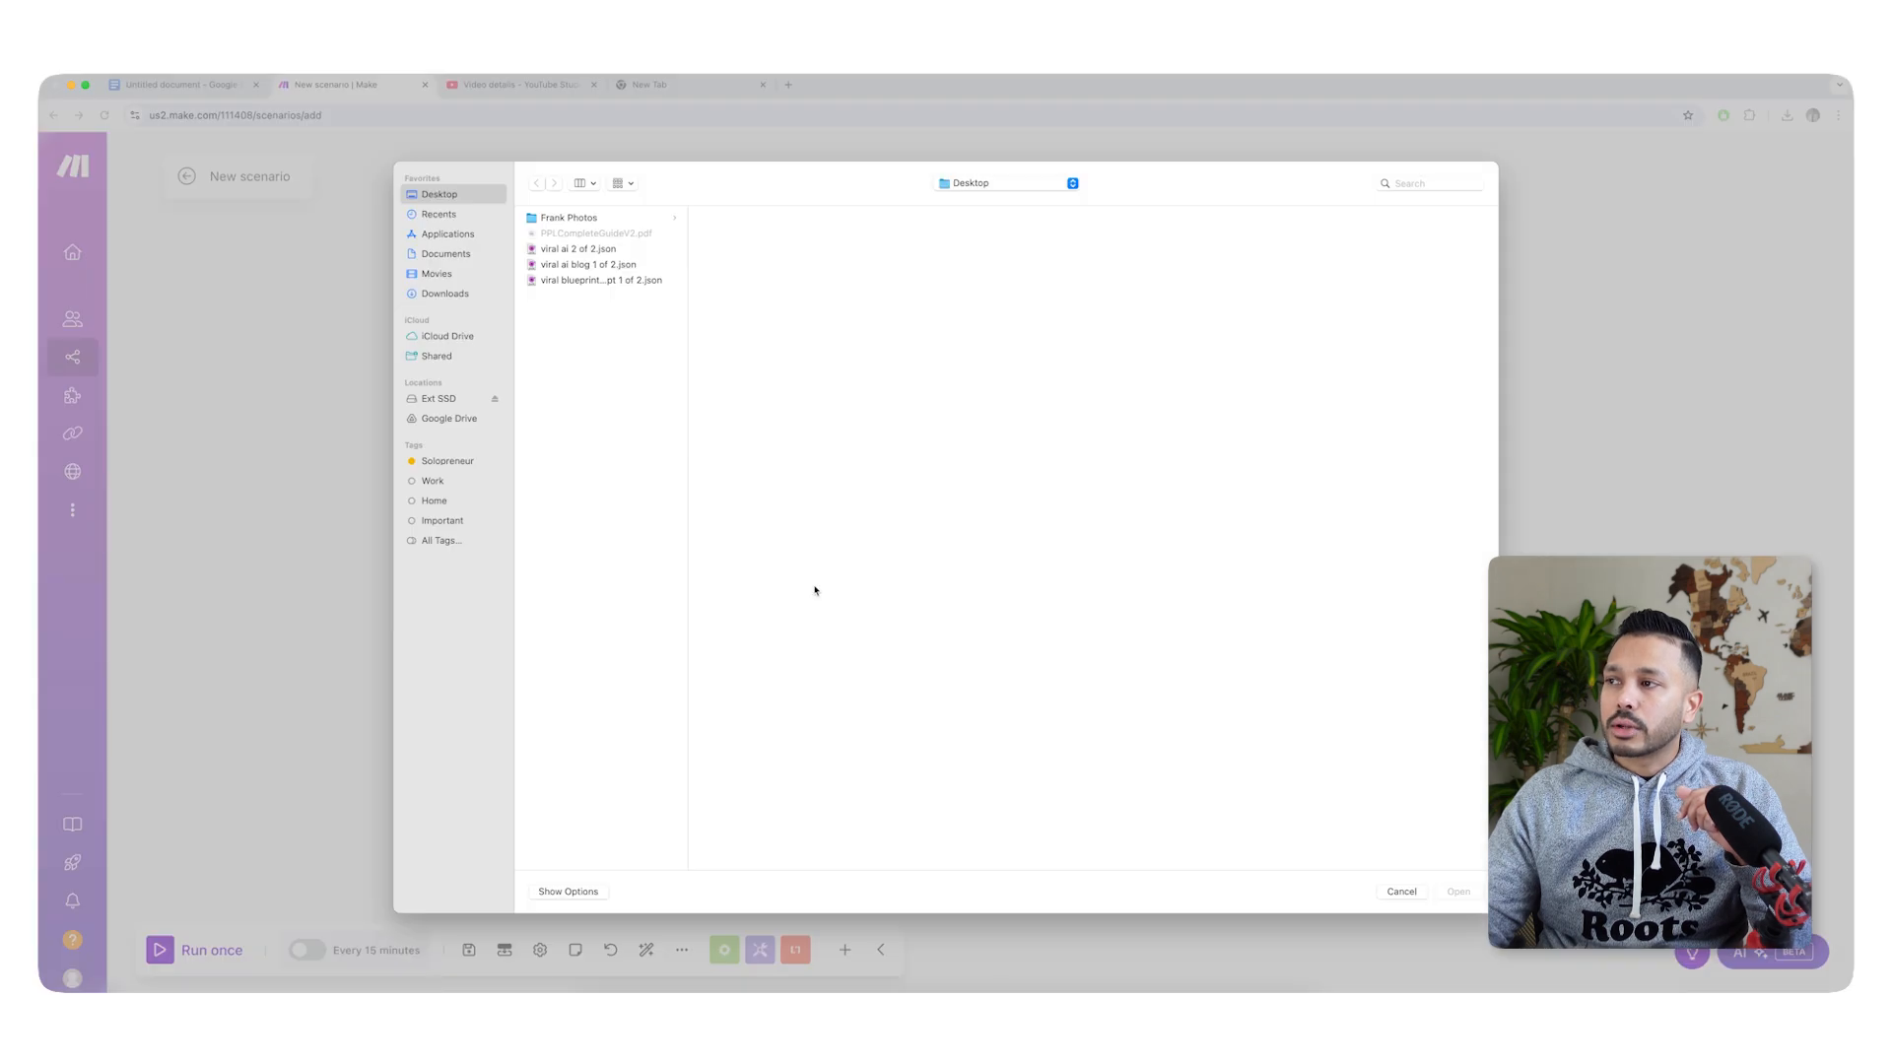
double_click(557, 266)
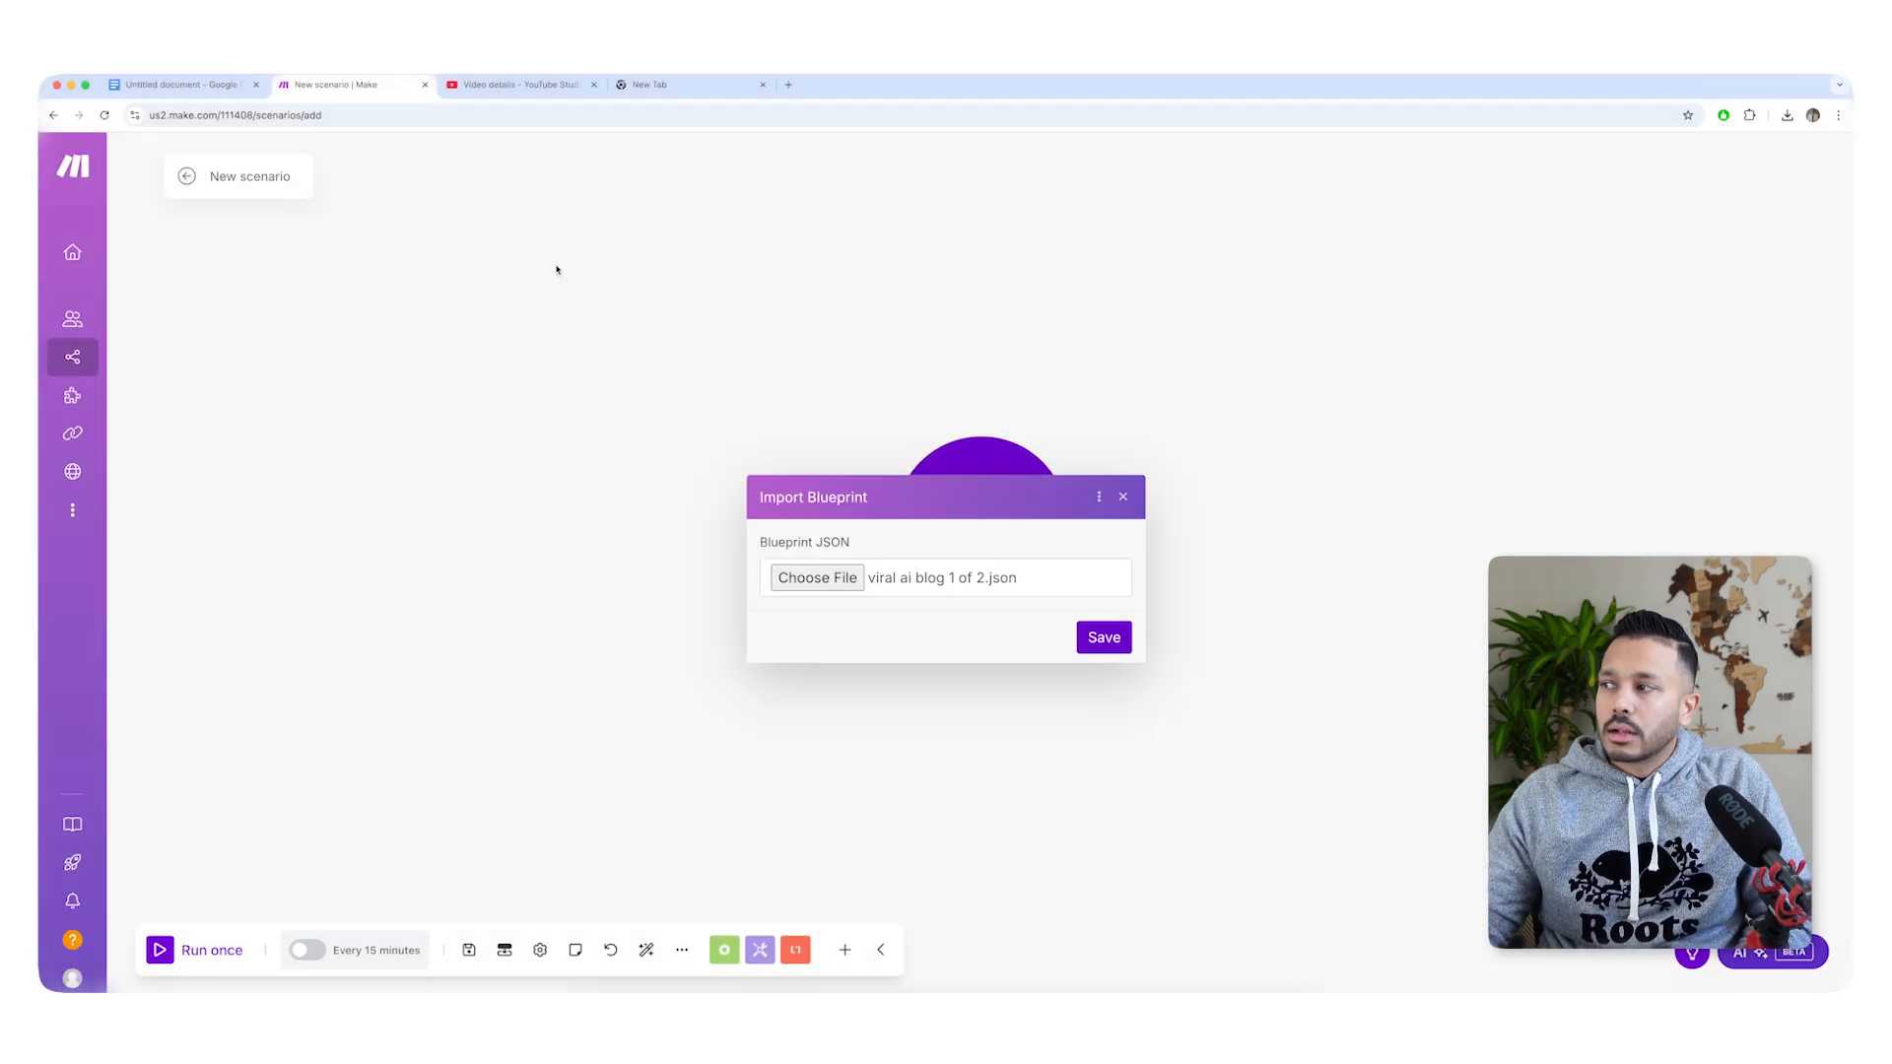
click(1105, 638)
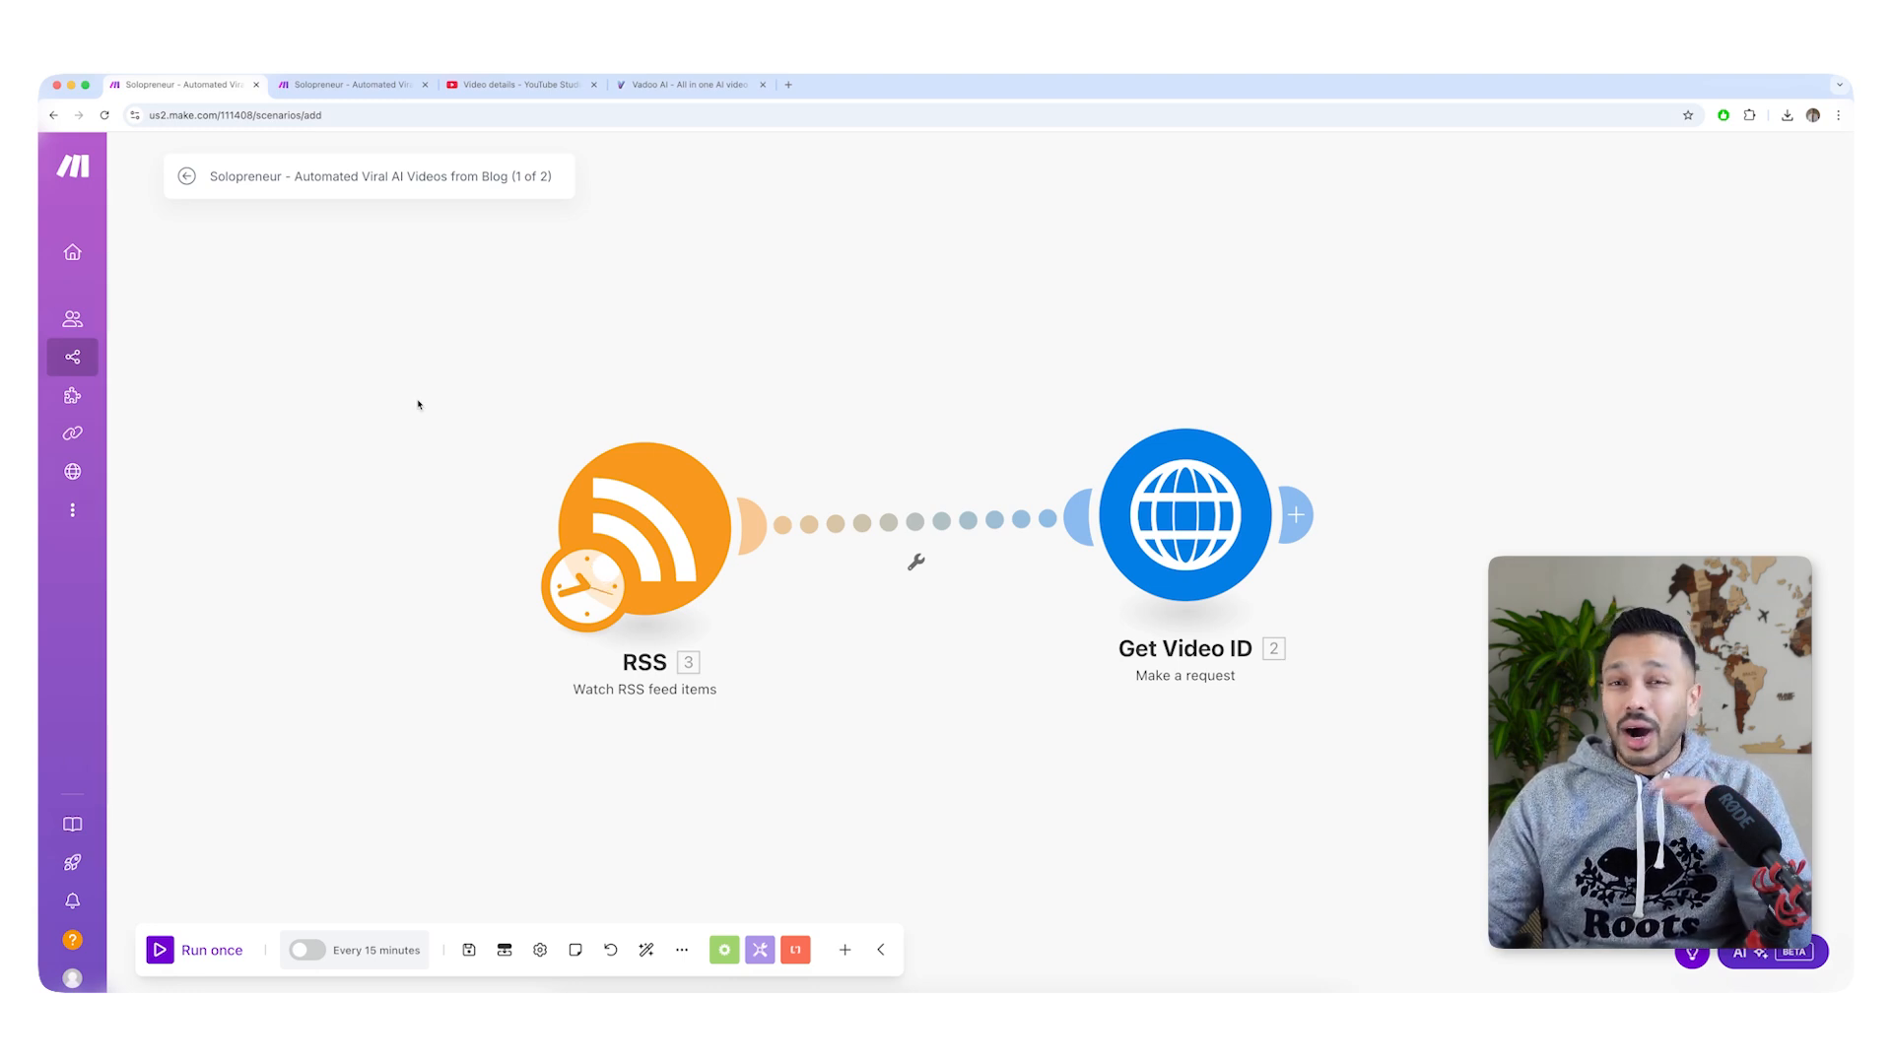
Switch to Vadoo AI, open the web app's profile page and generate an API key.
key(ctrl+Tab)
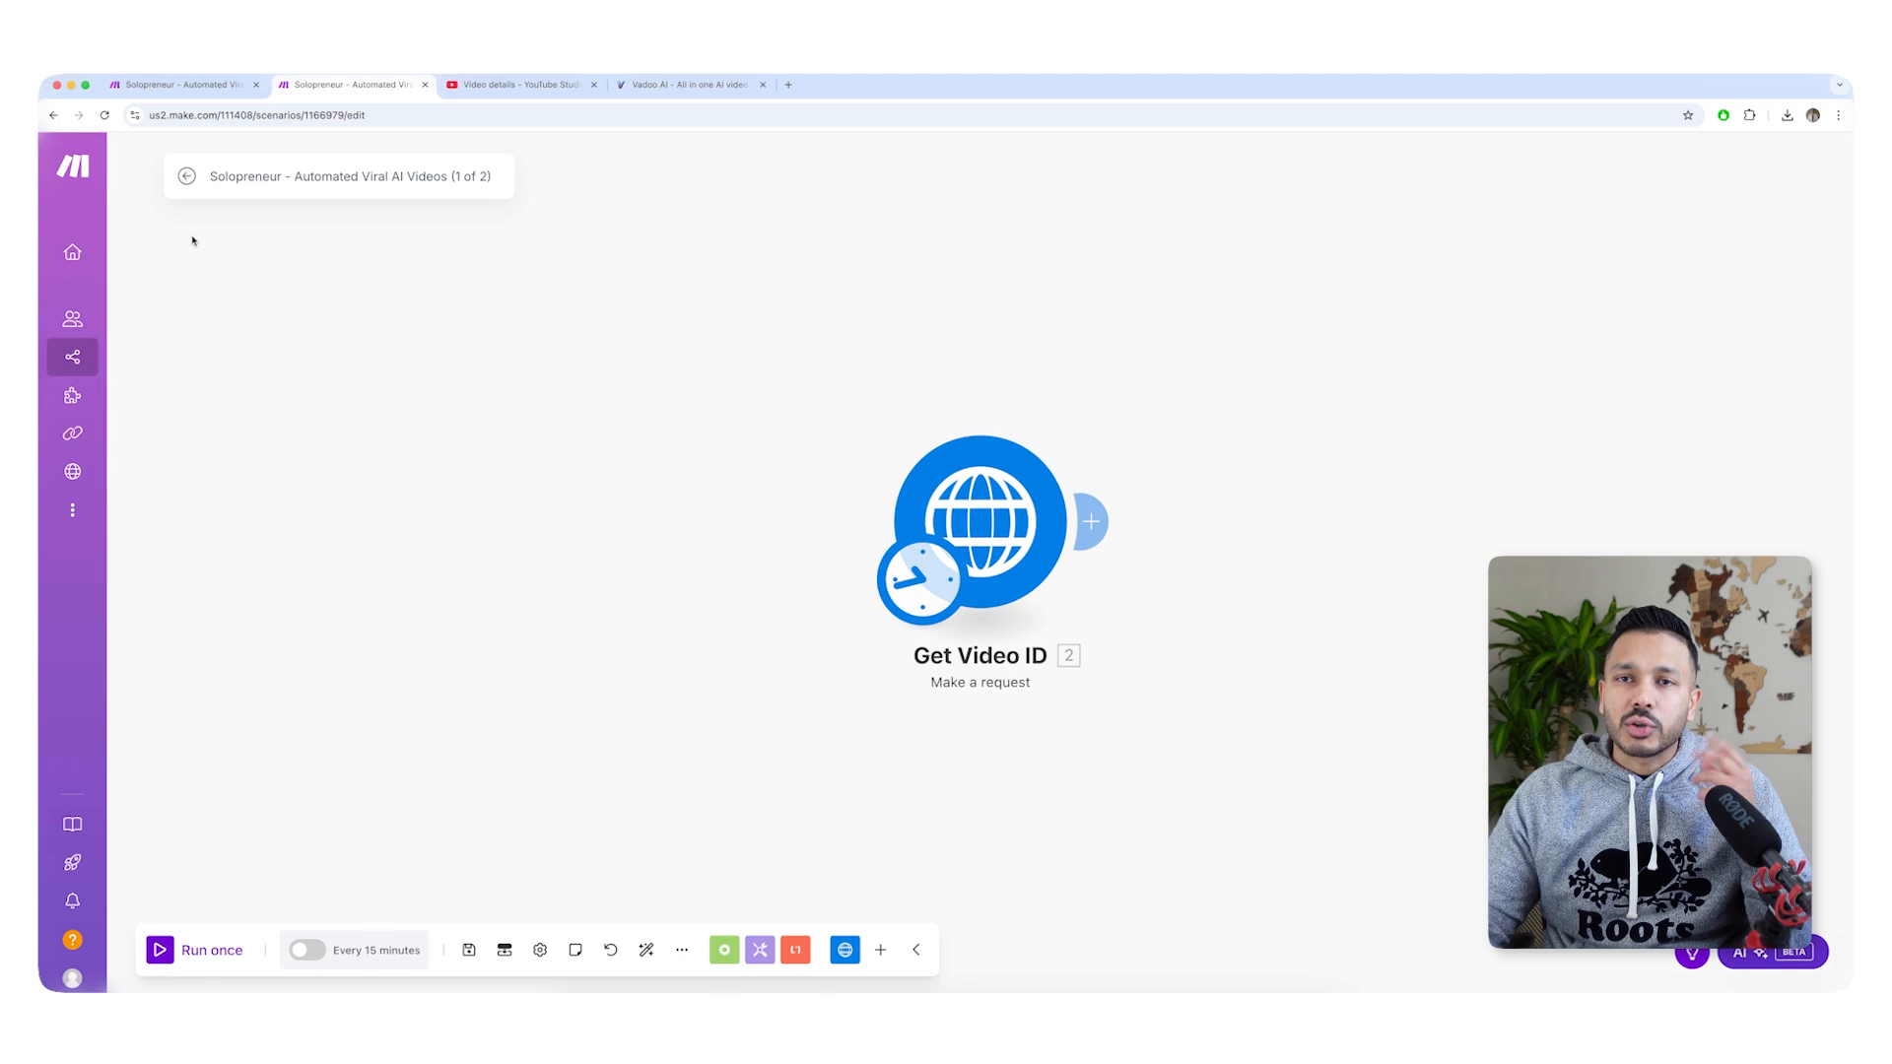
click(236, 85)
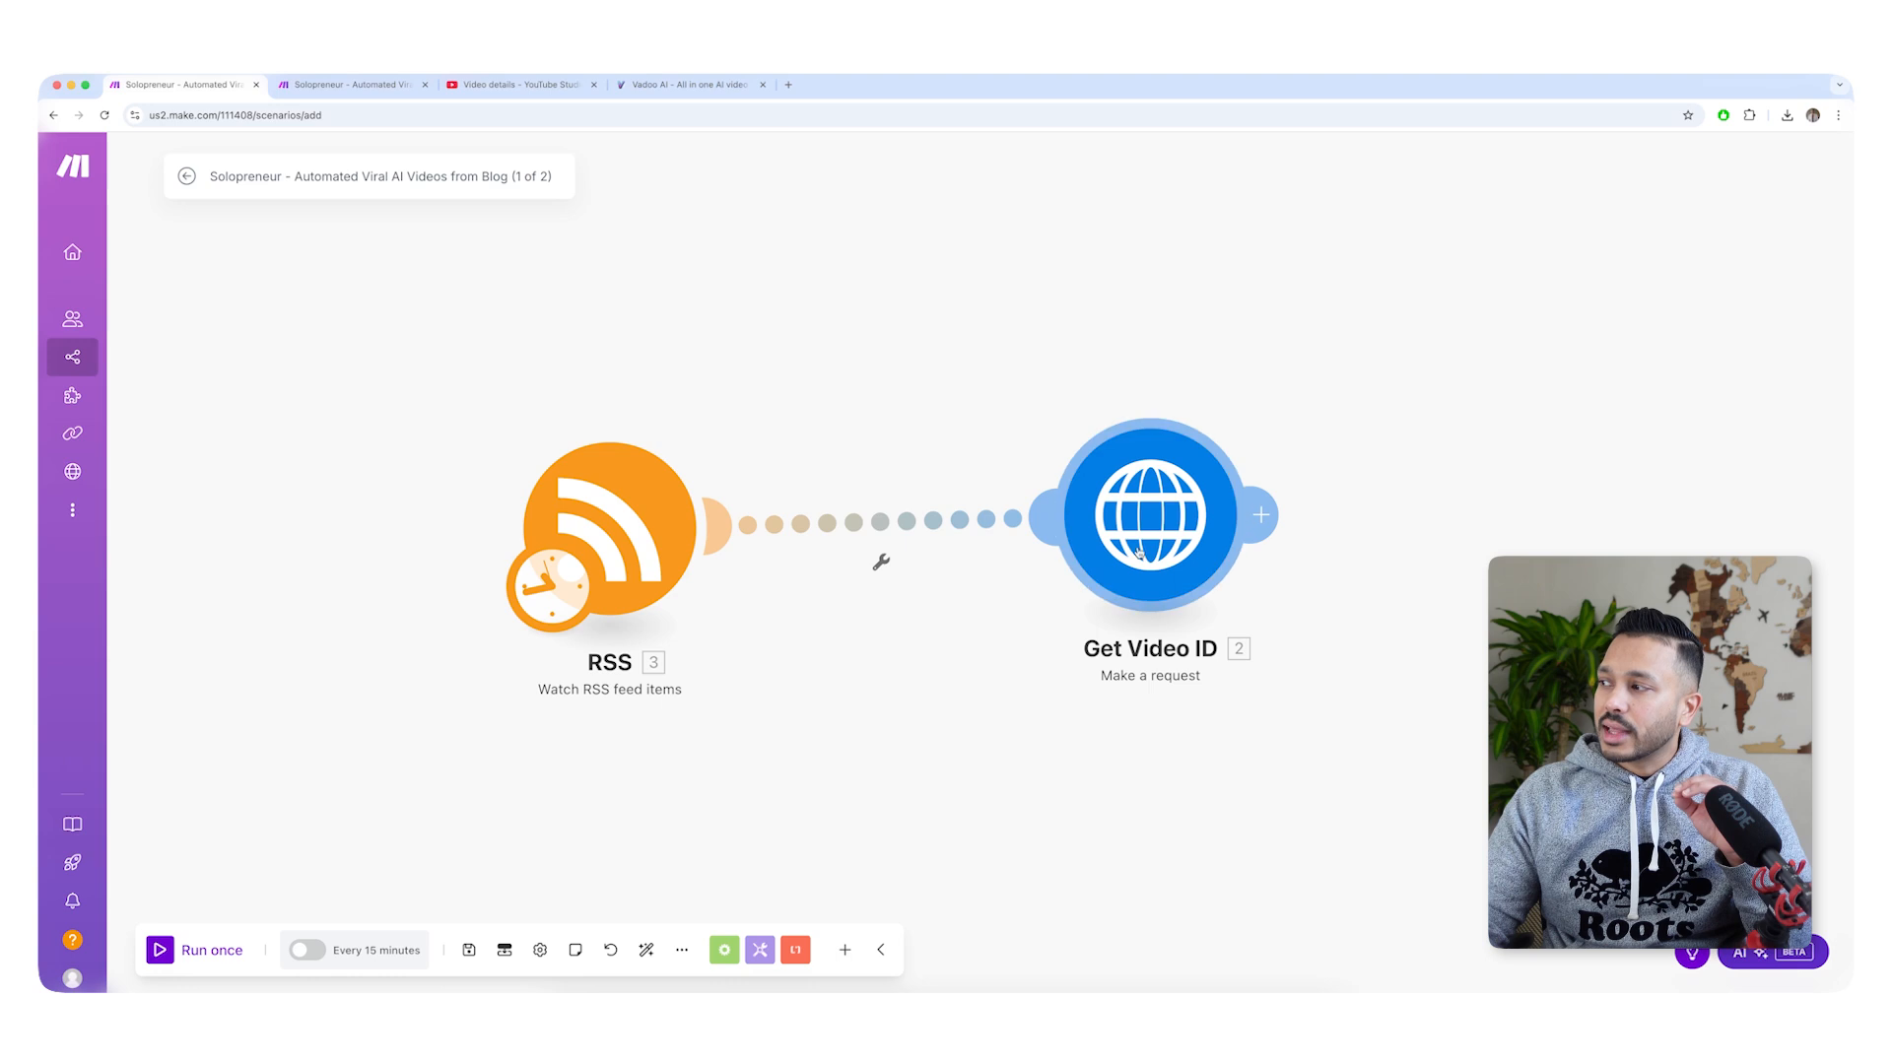
click(664, 87)
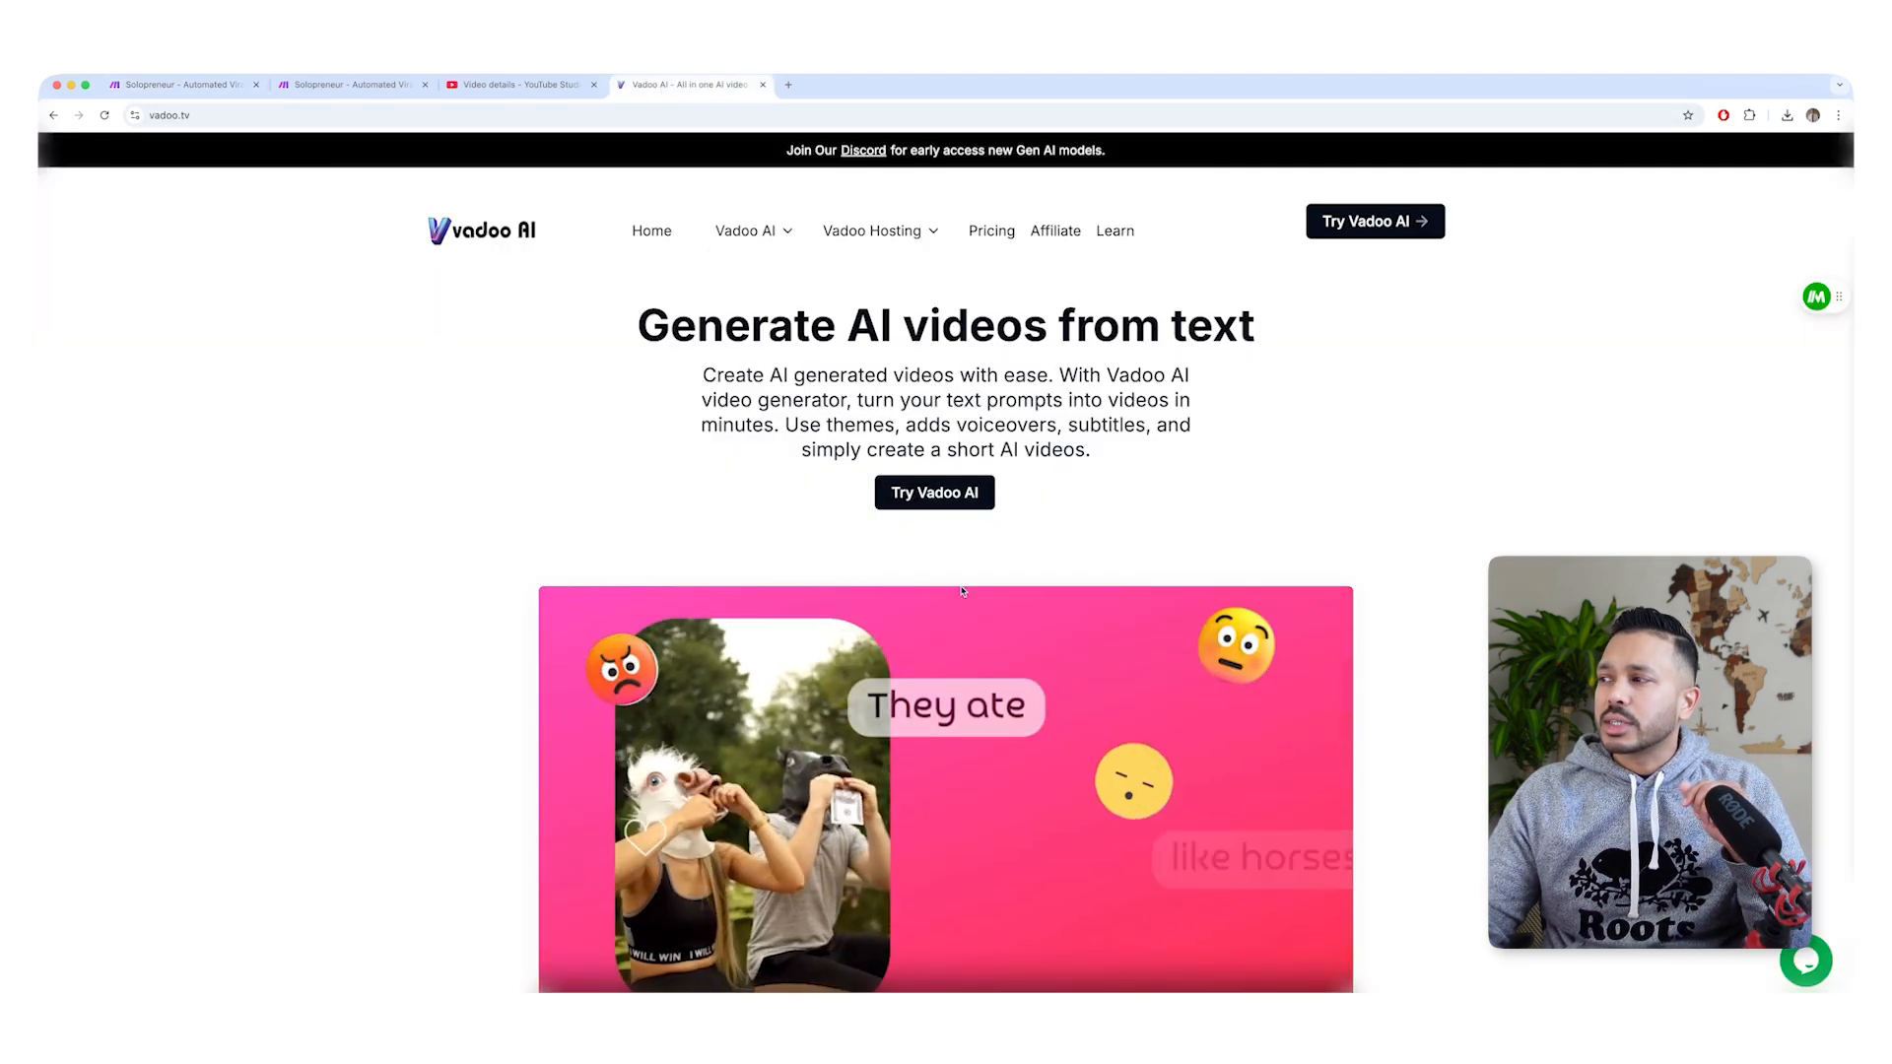
click(924, 492)
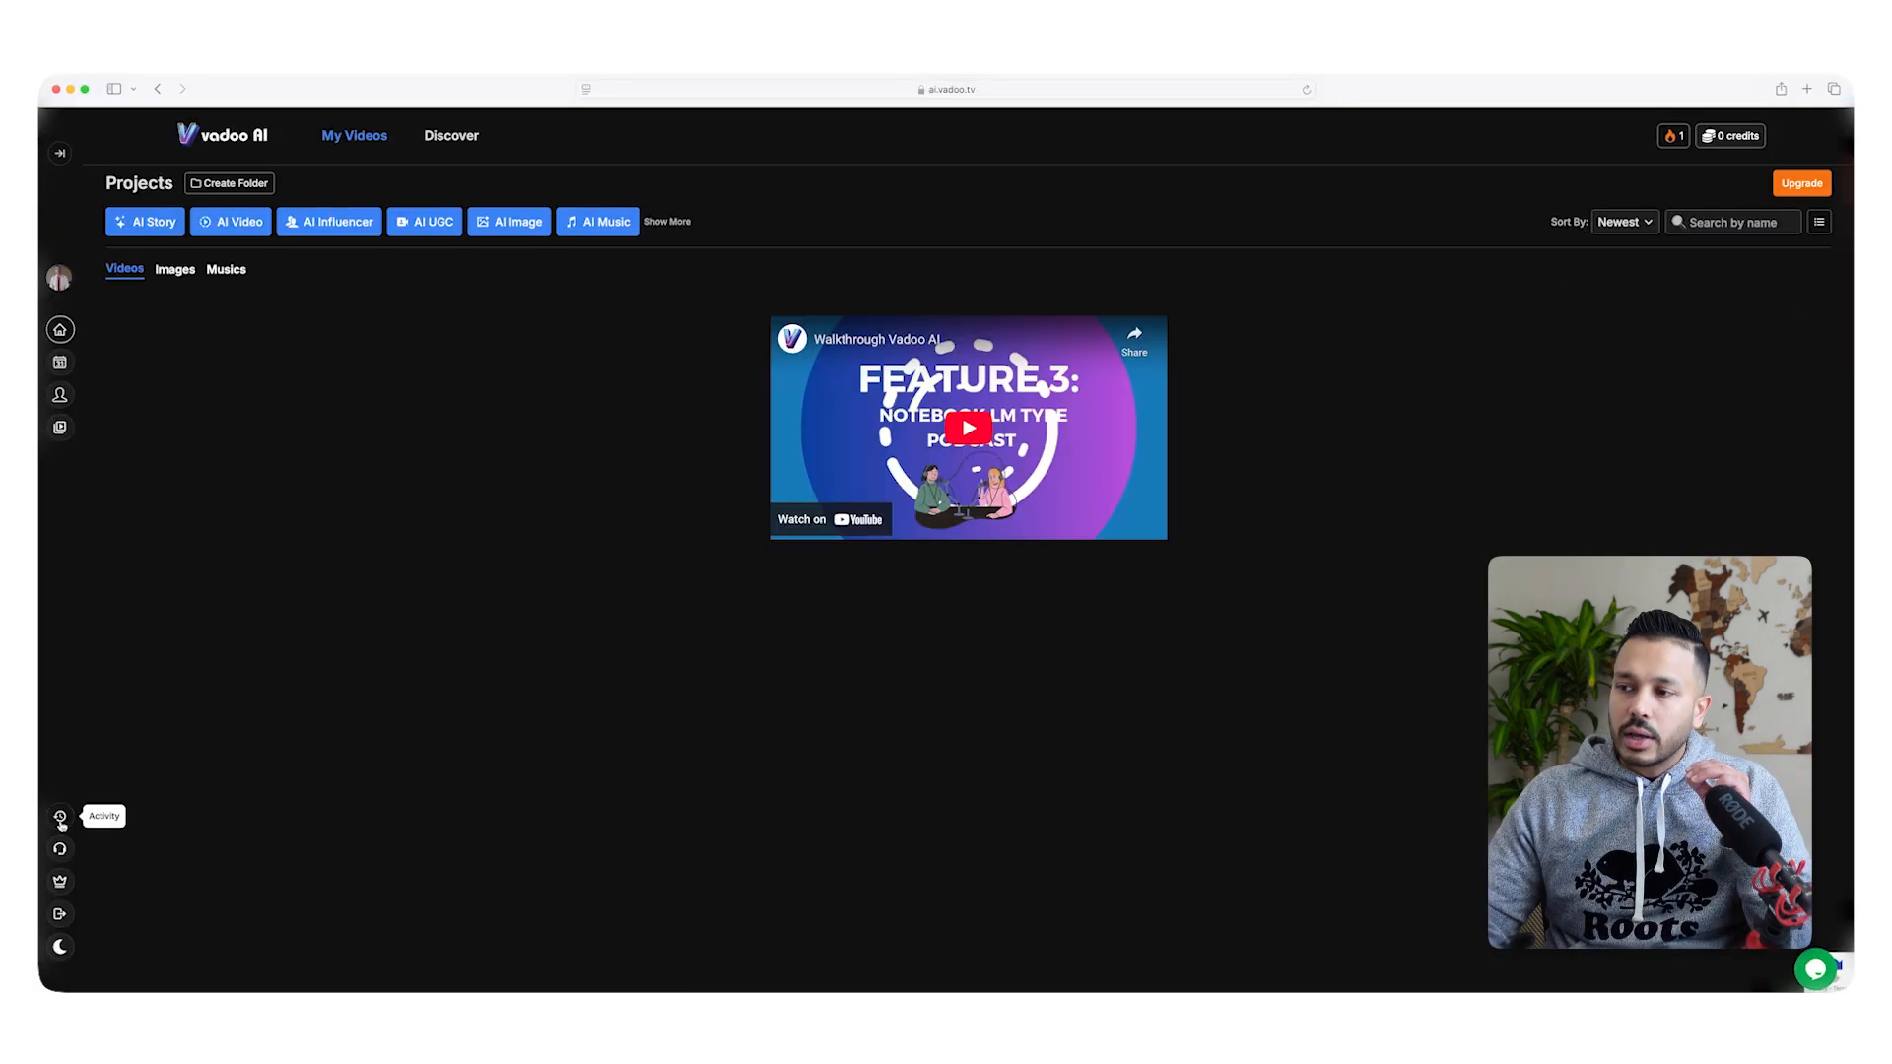
click(60, 394)
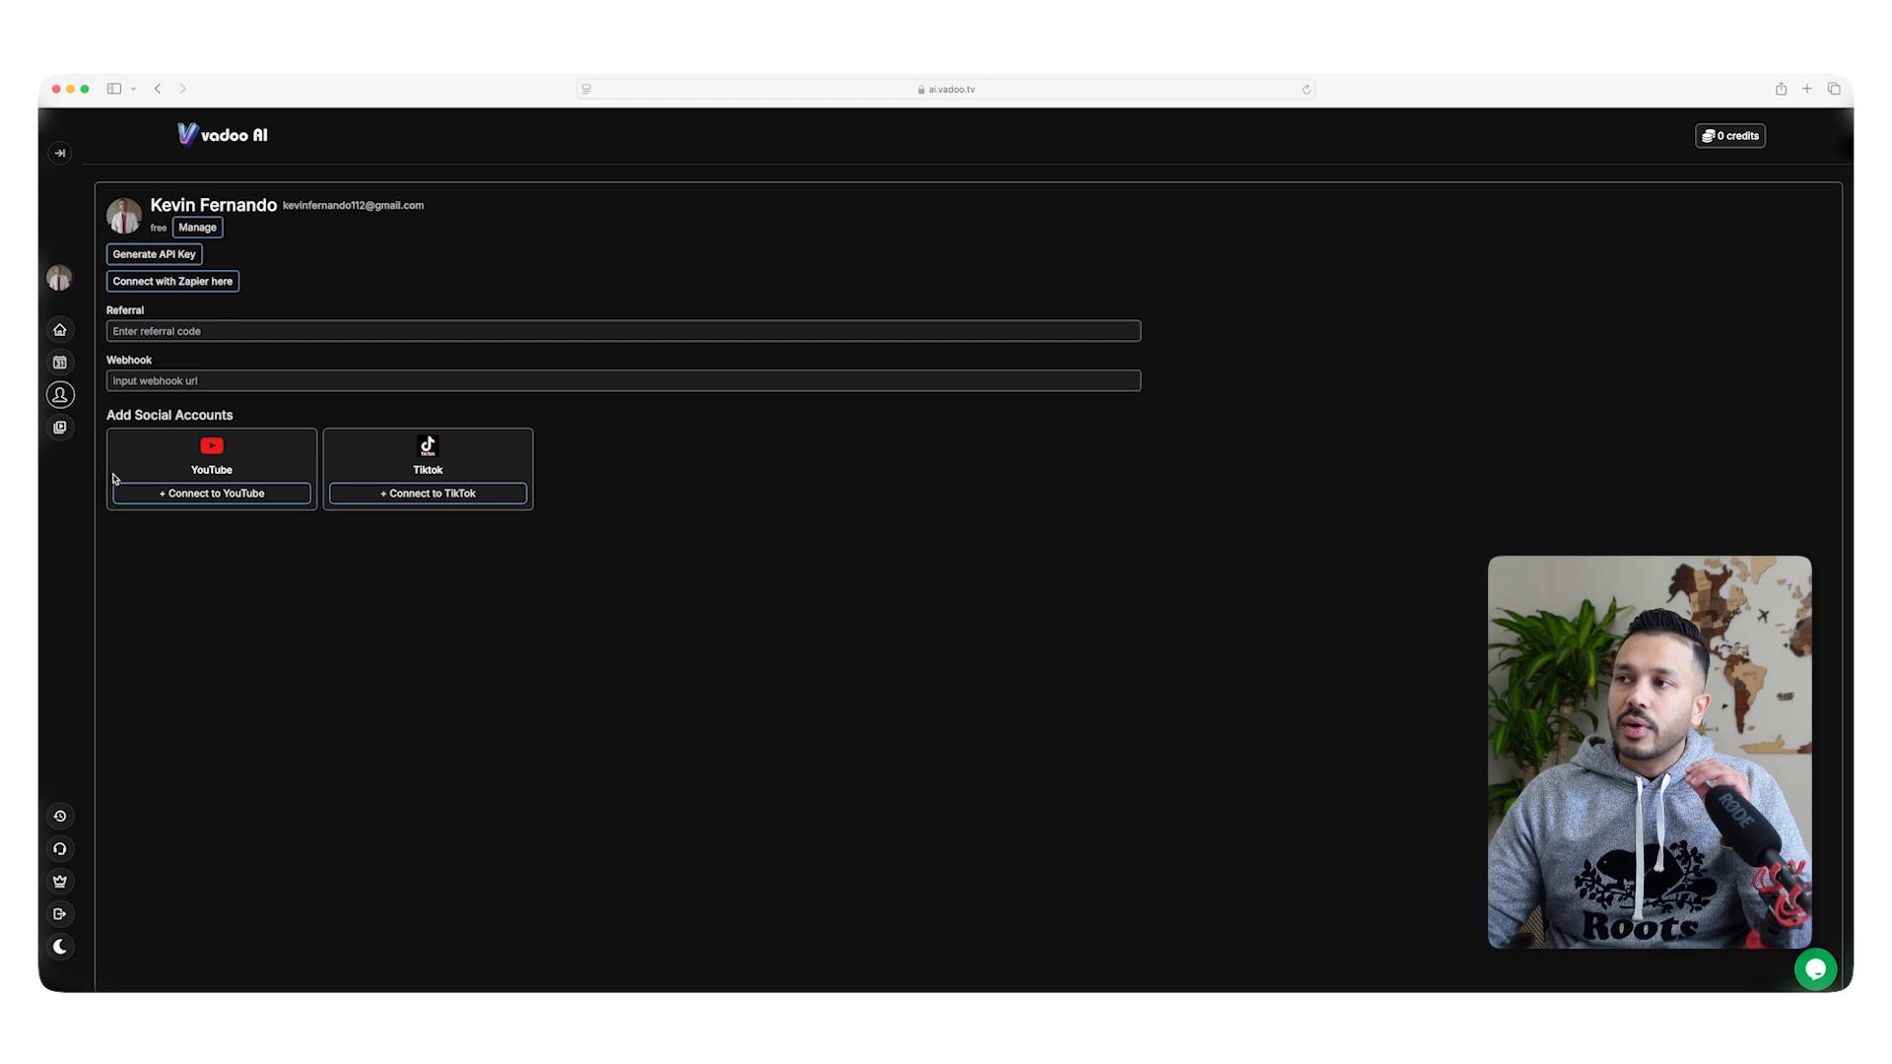
click(139, 256)
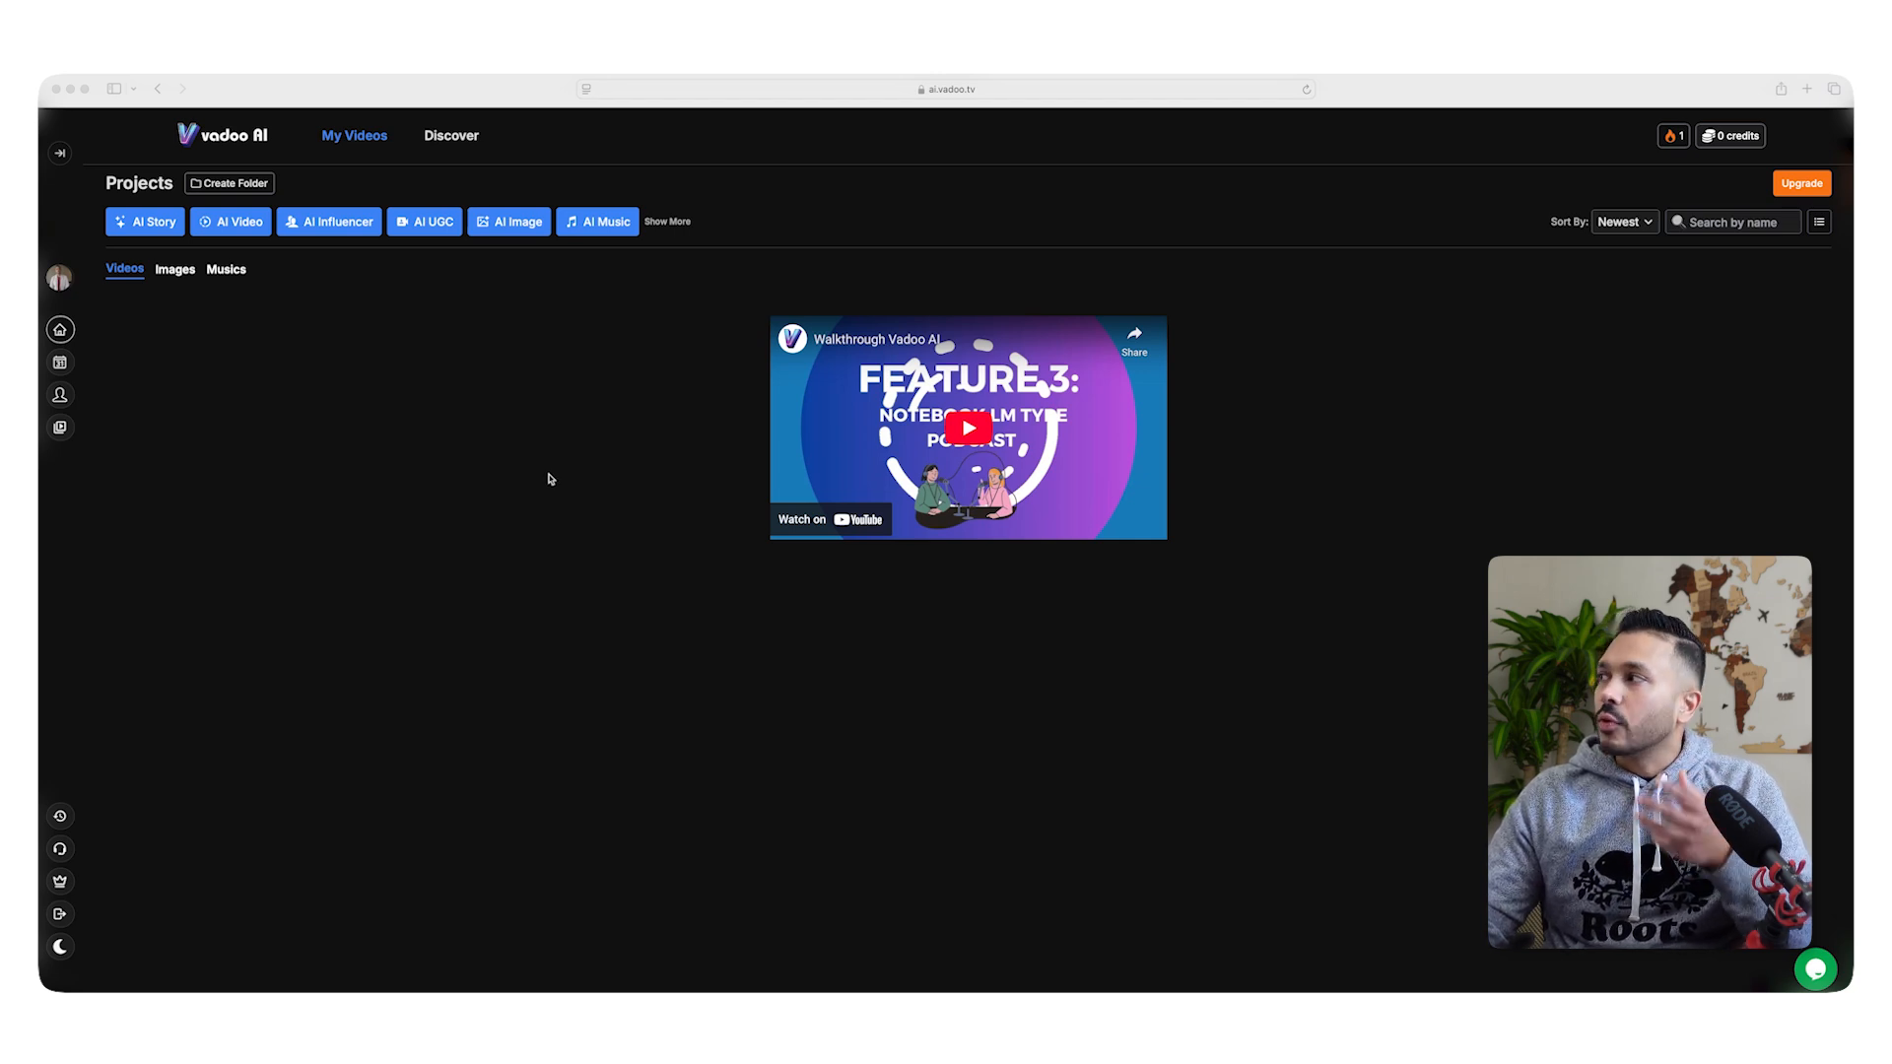
Open the Vadoo AI pricing overview to examine the subscription plans and top-up credit options.
click(1727, 139)
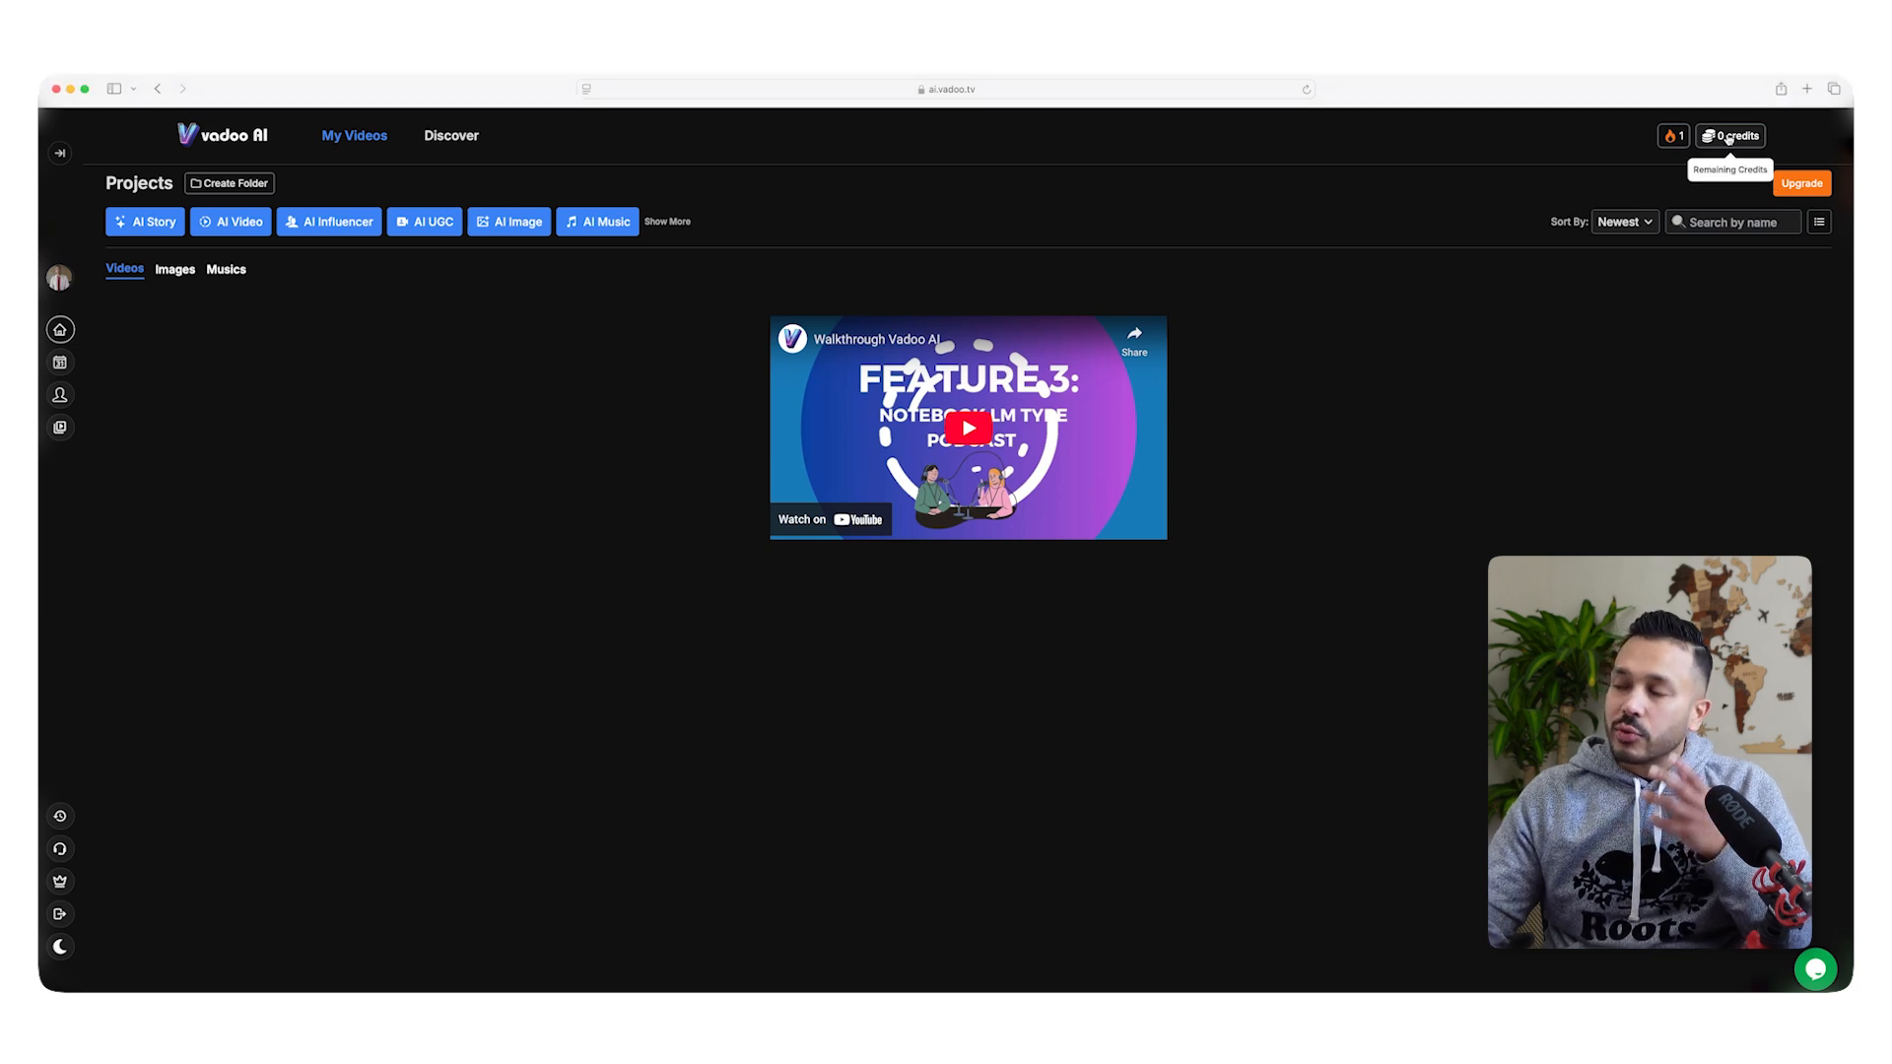
click(1727, 137)
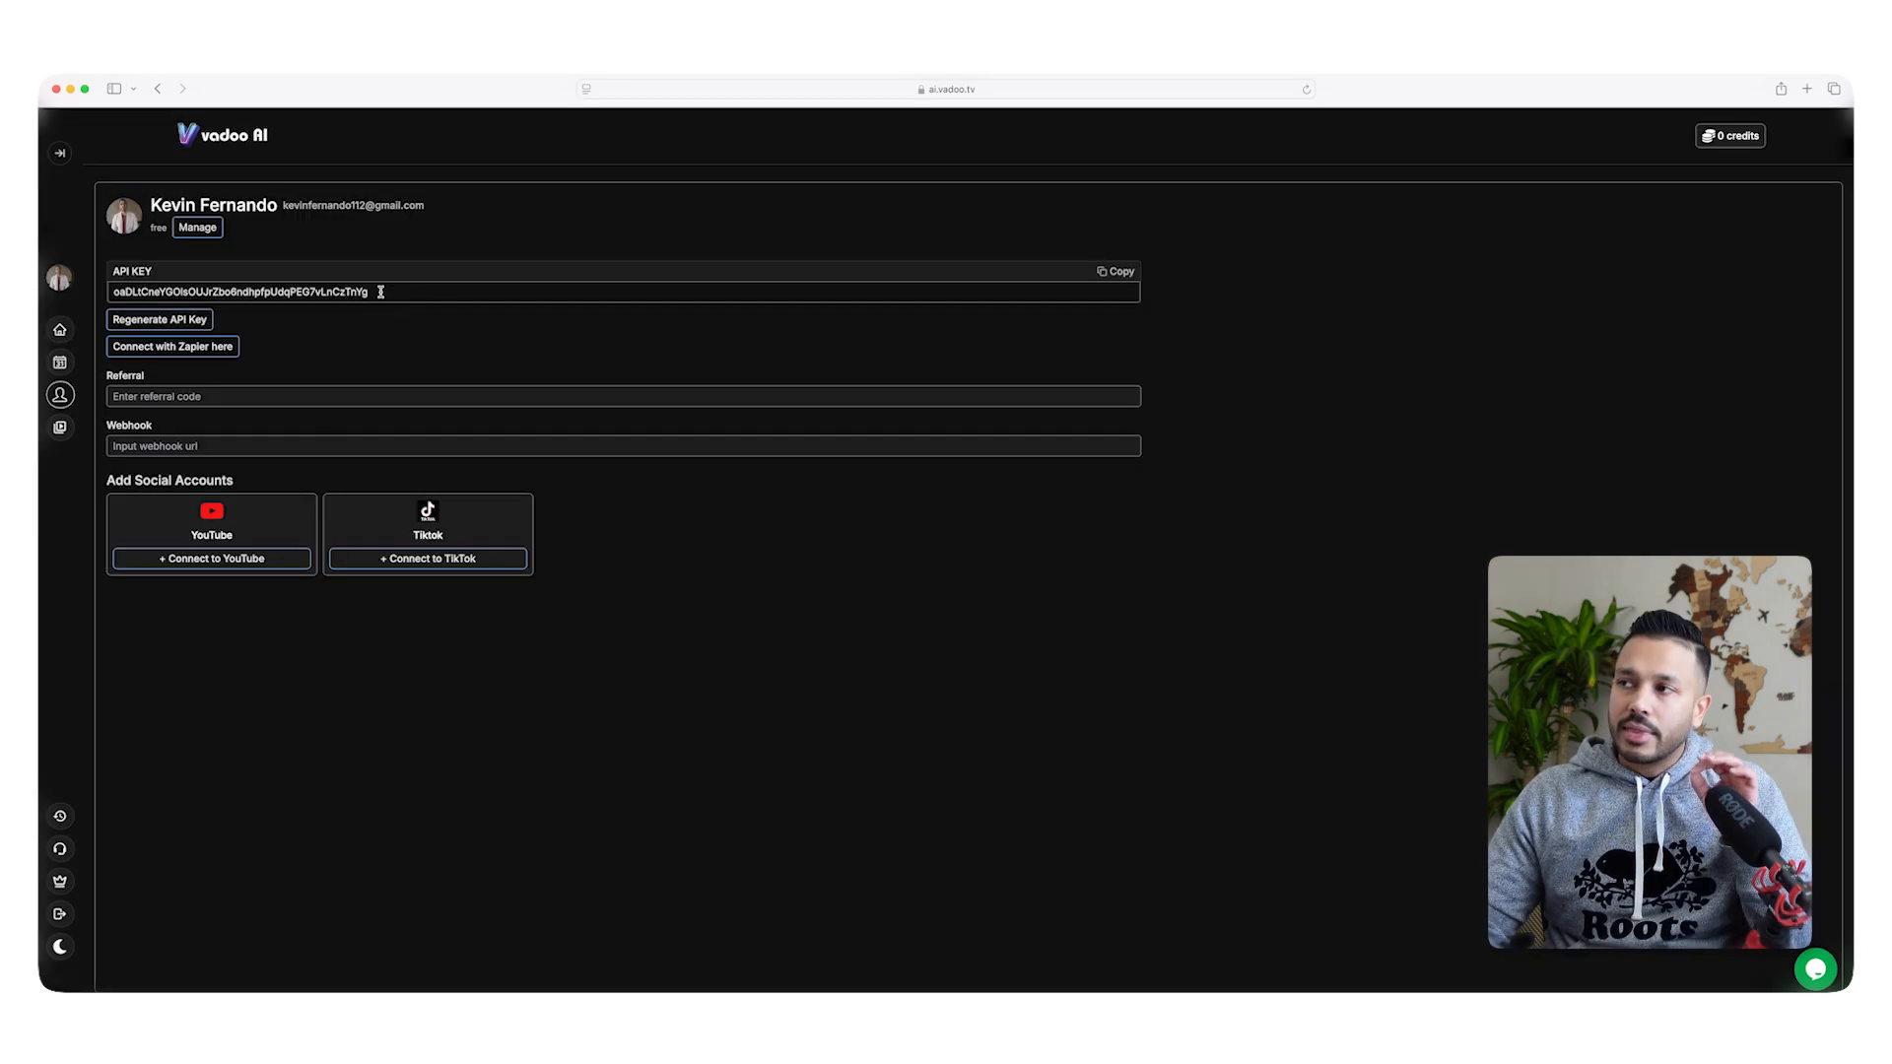
Copy the Vadoo API key and paste it as the x-api-key header value in the blog scenario's Get Video ID module in Make.
double_click(381, 287)
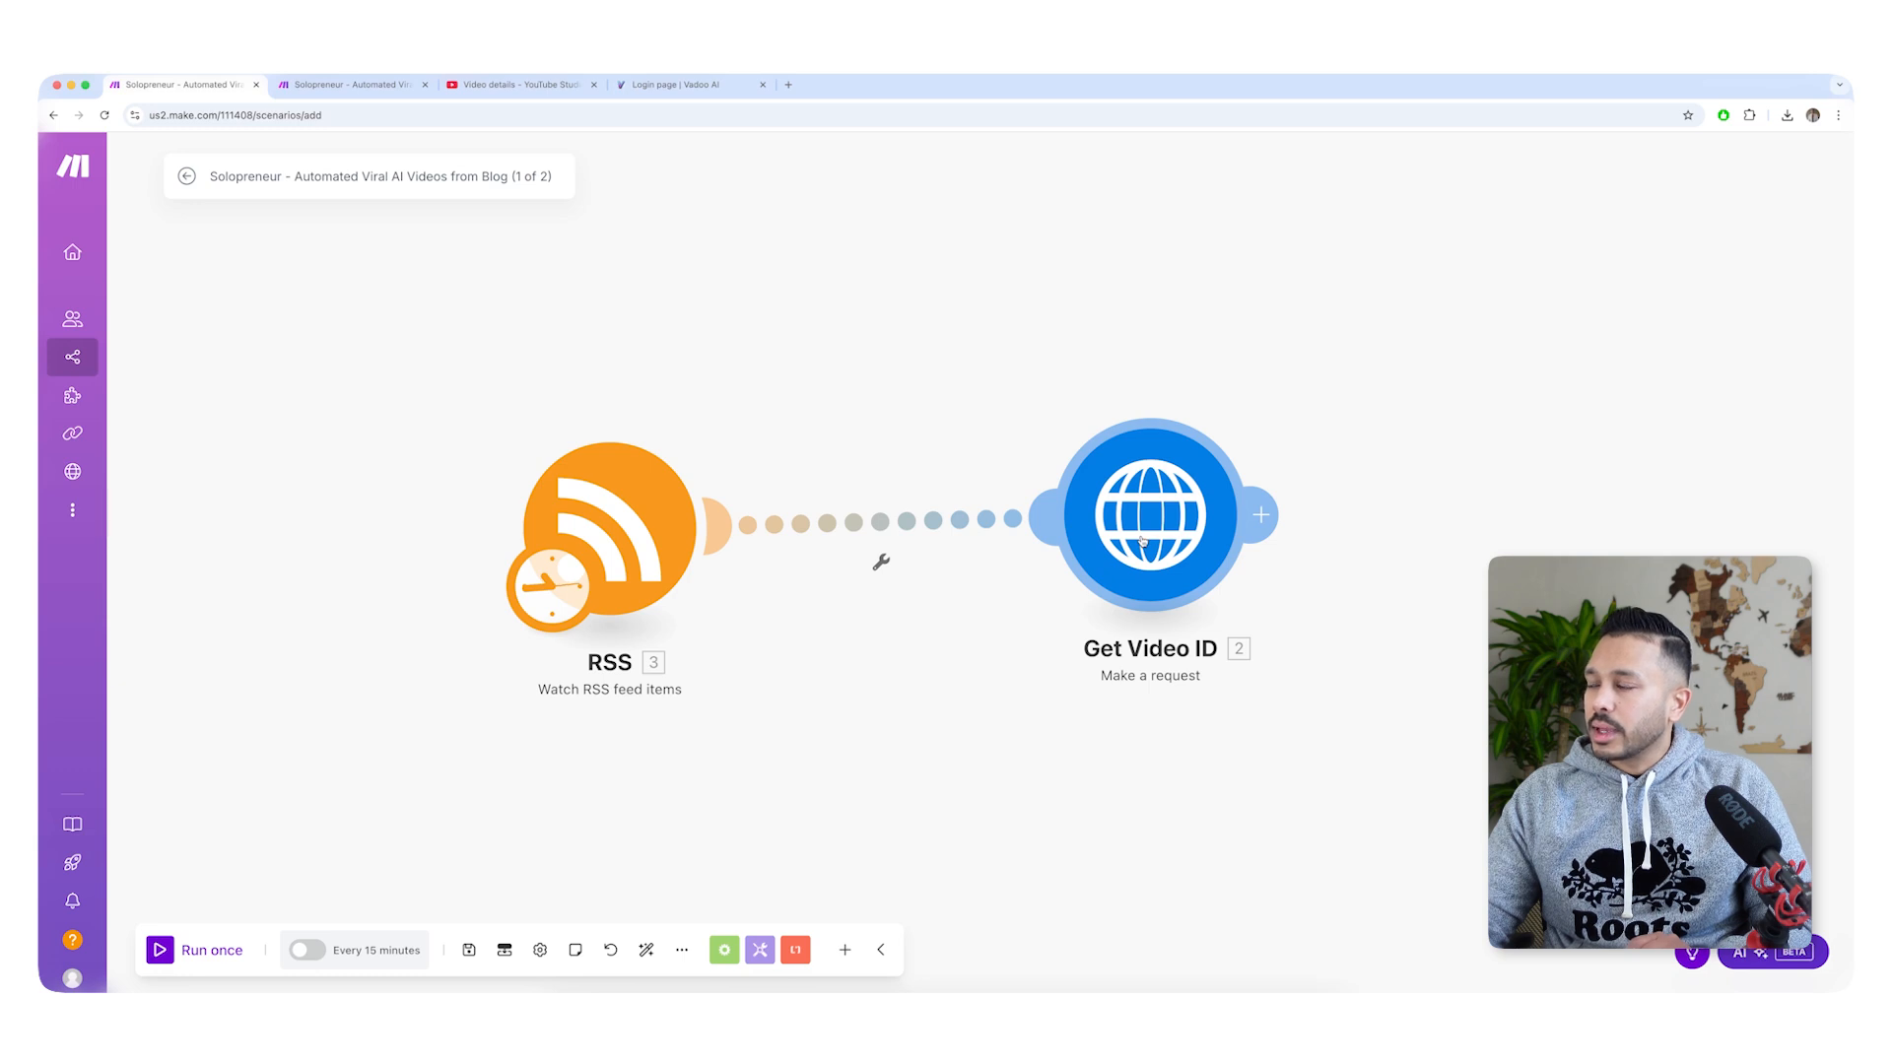
click(1141, 540)
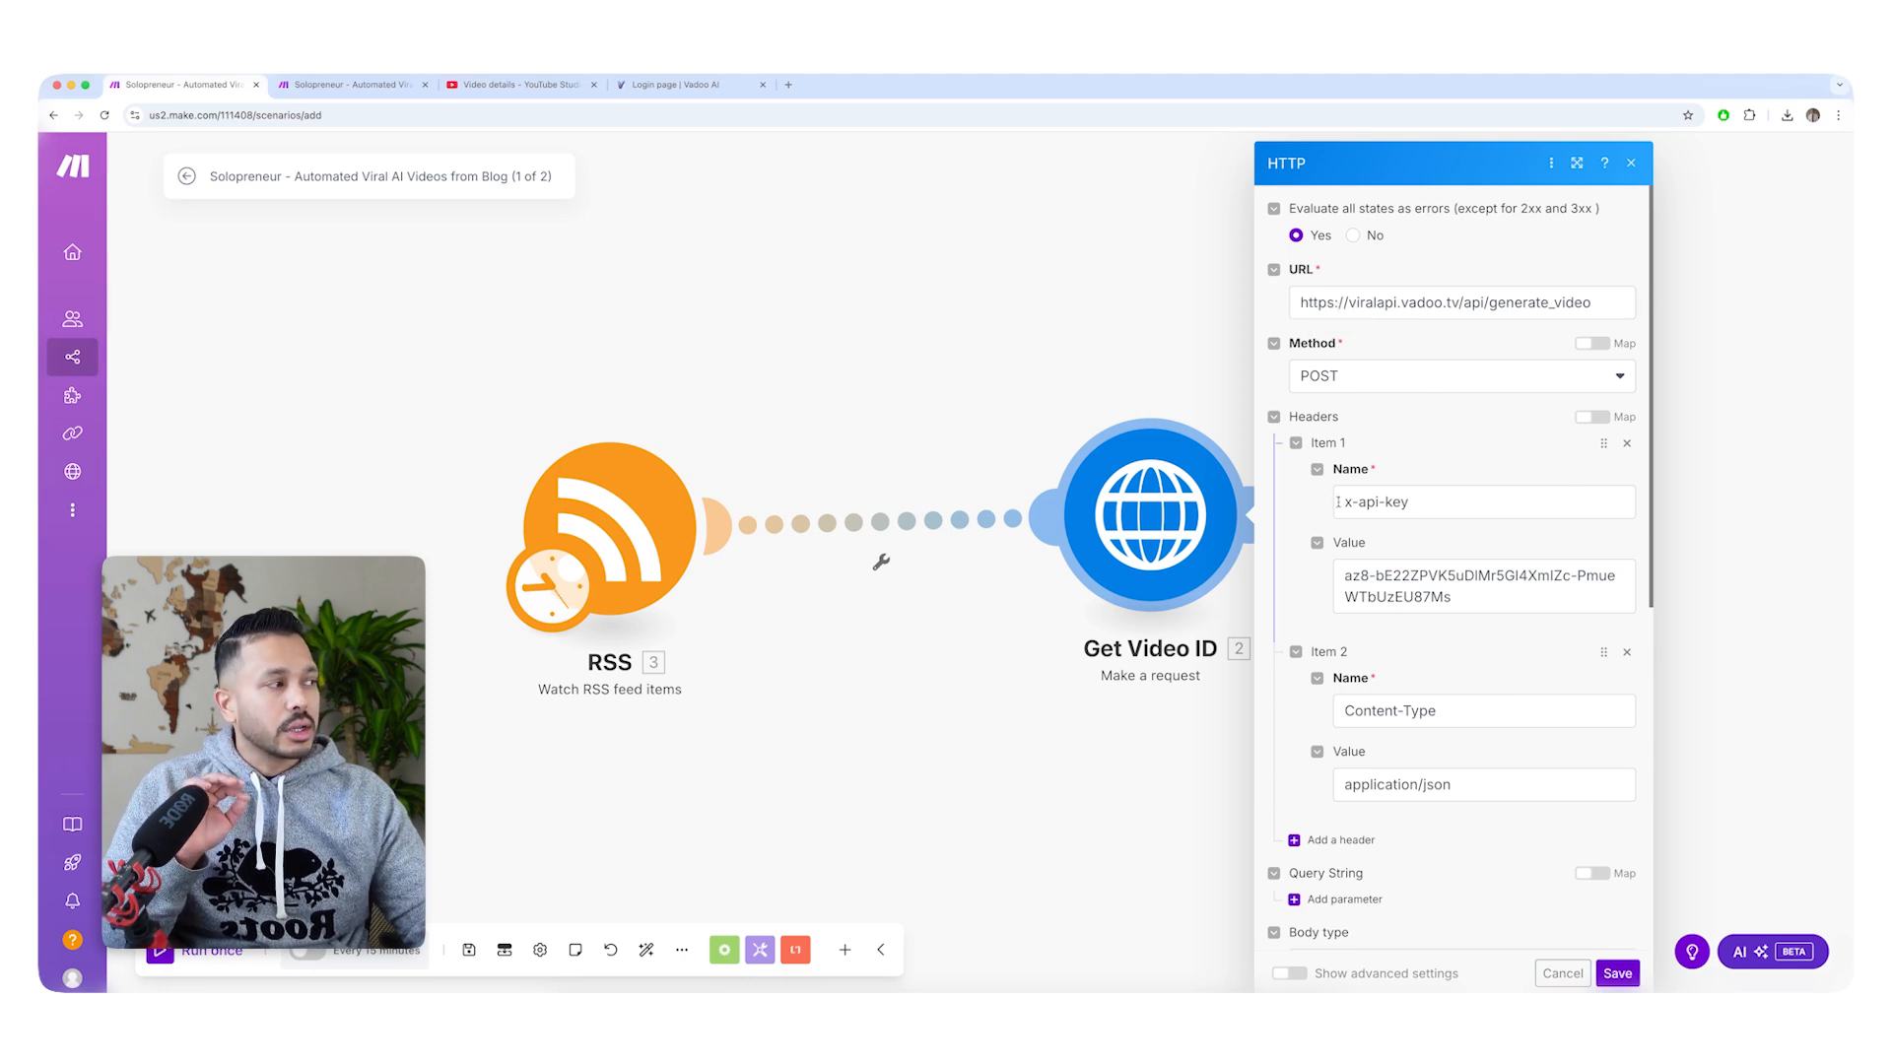
click(1464, 613)
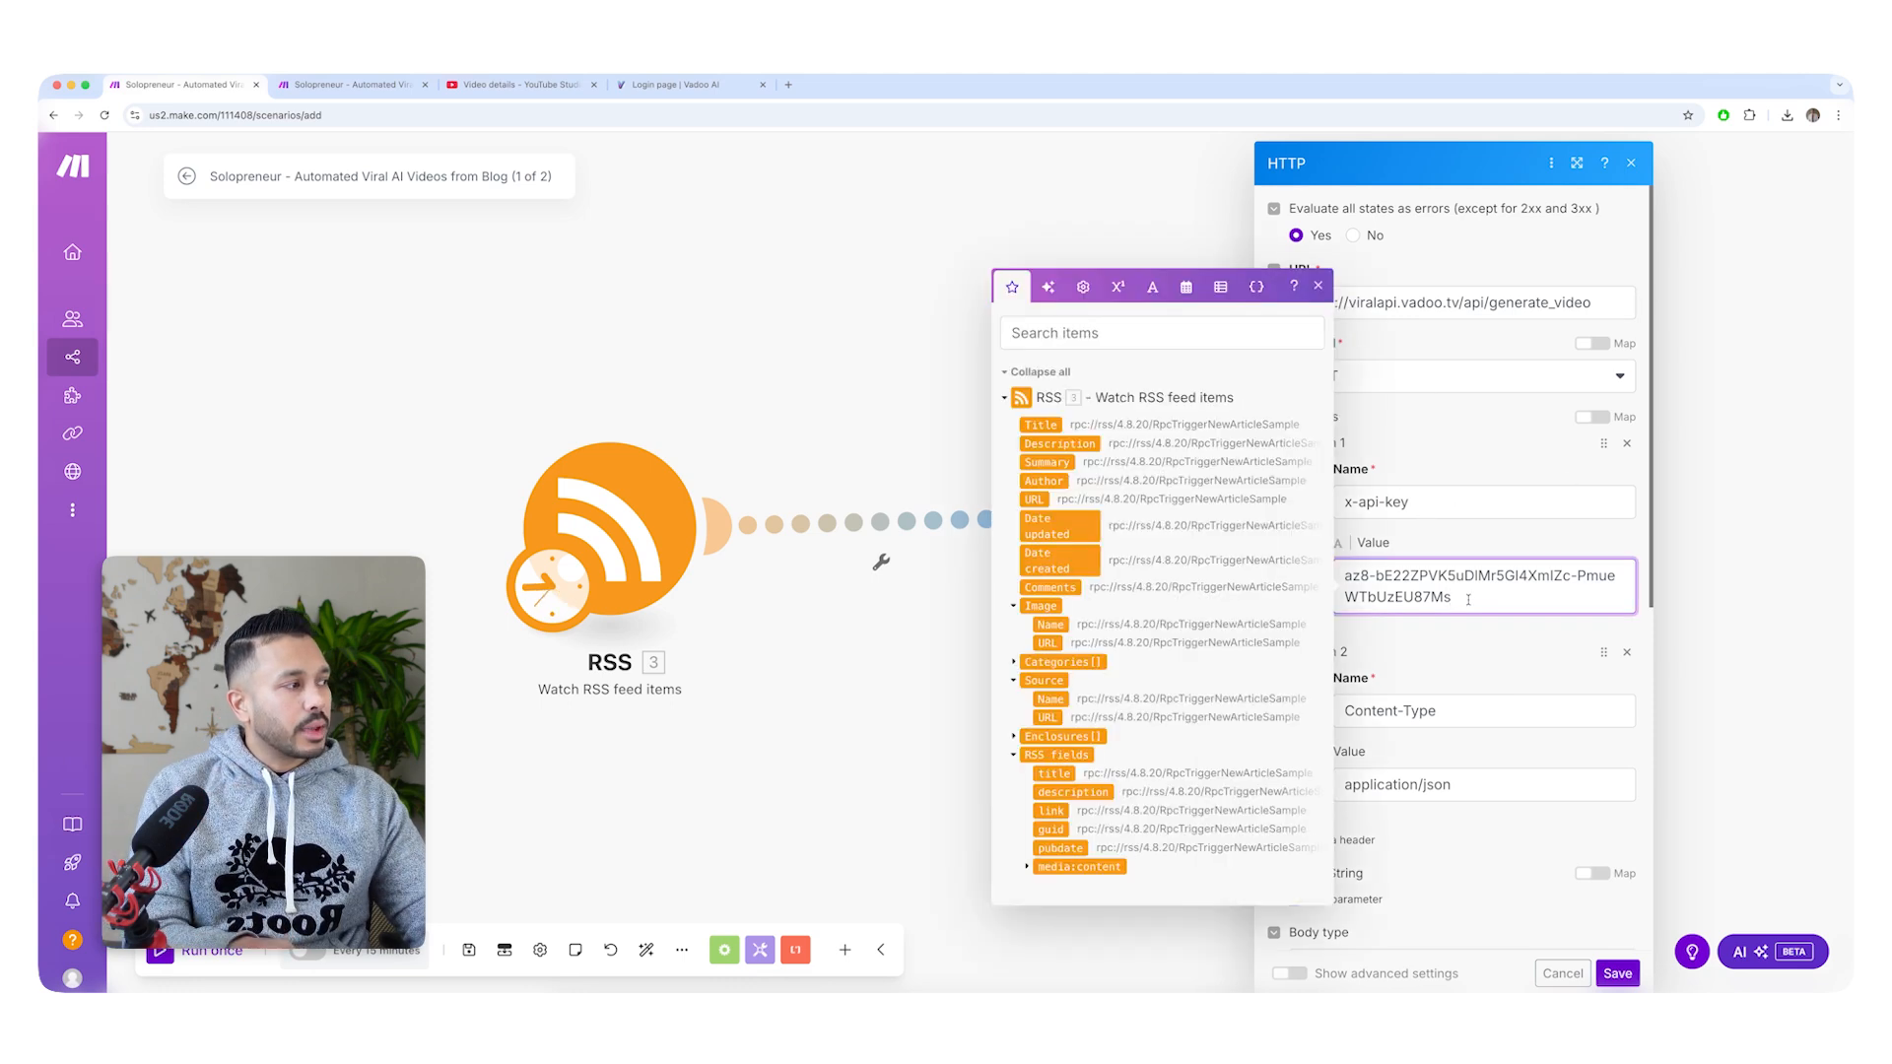
drag(1464, 613, 1304, 558)
key(super+v)
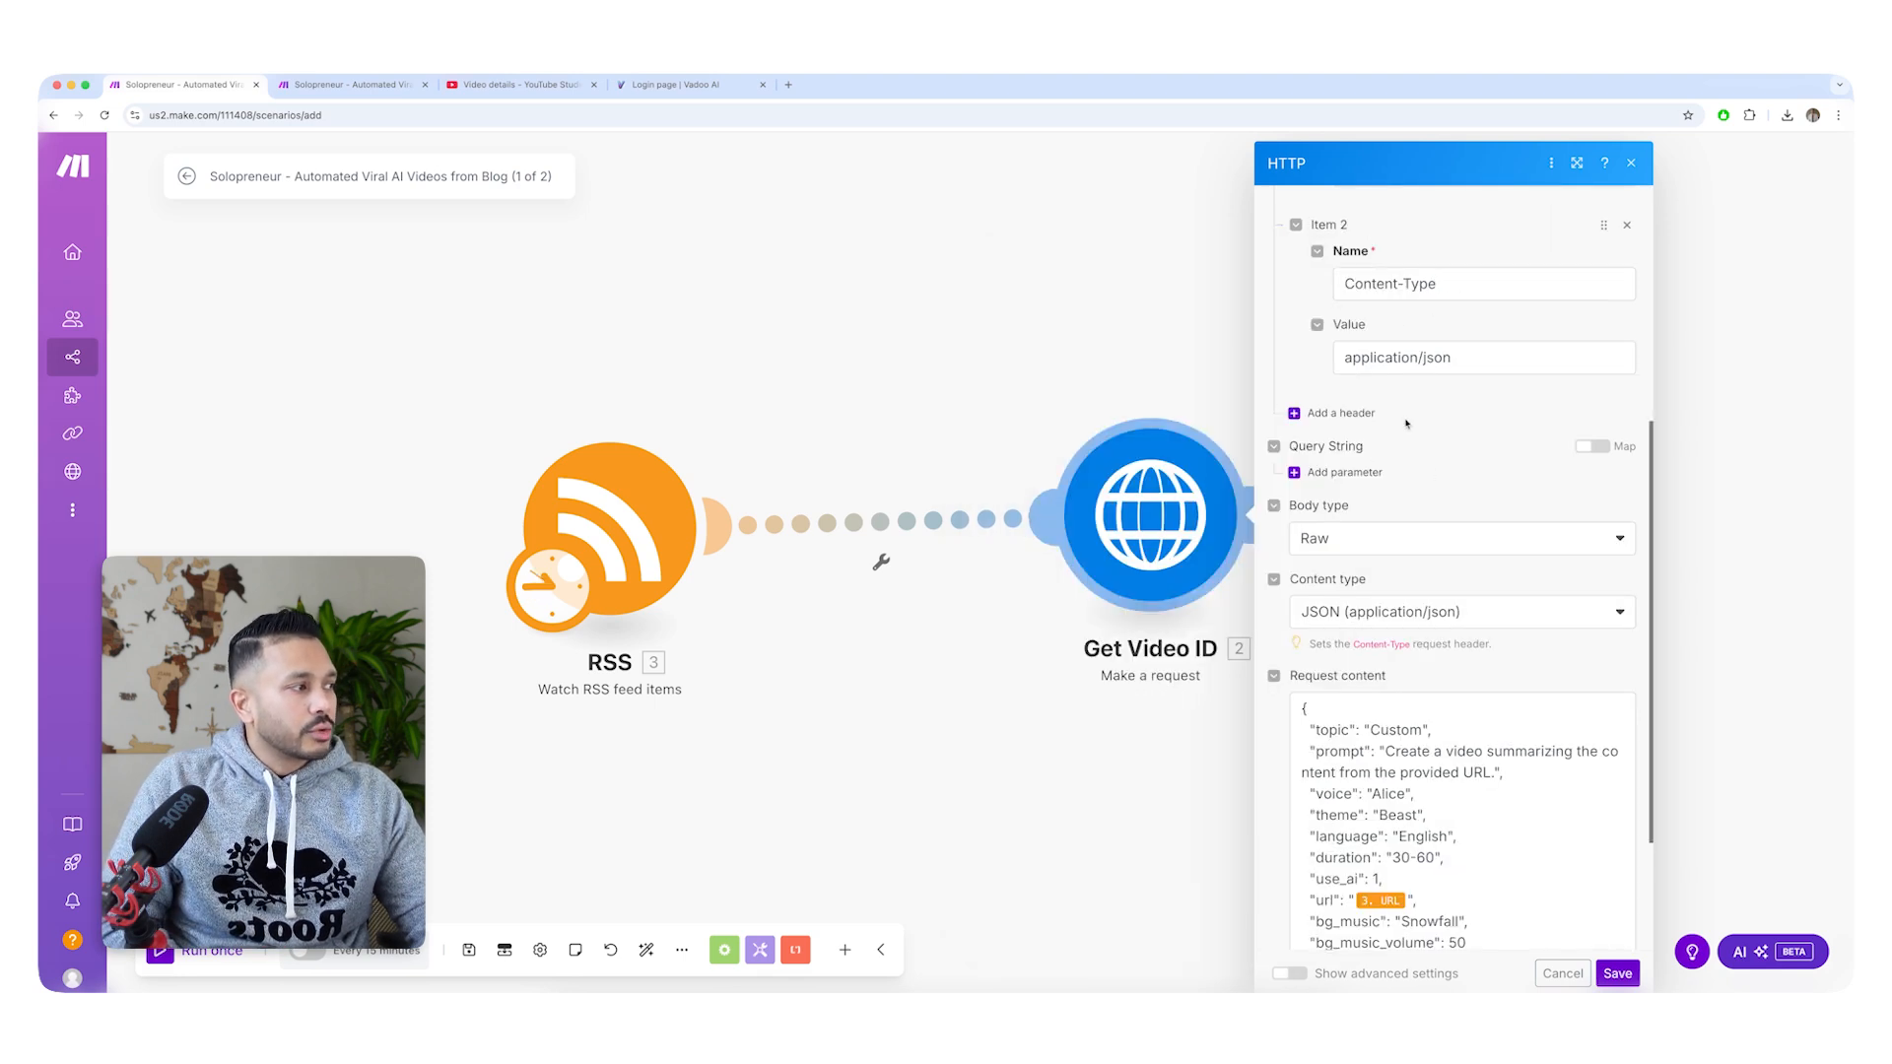
scroll(1410, 631, down, 2)
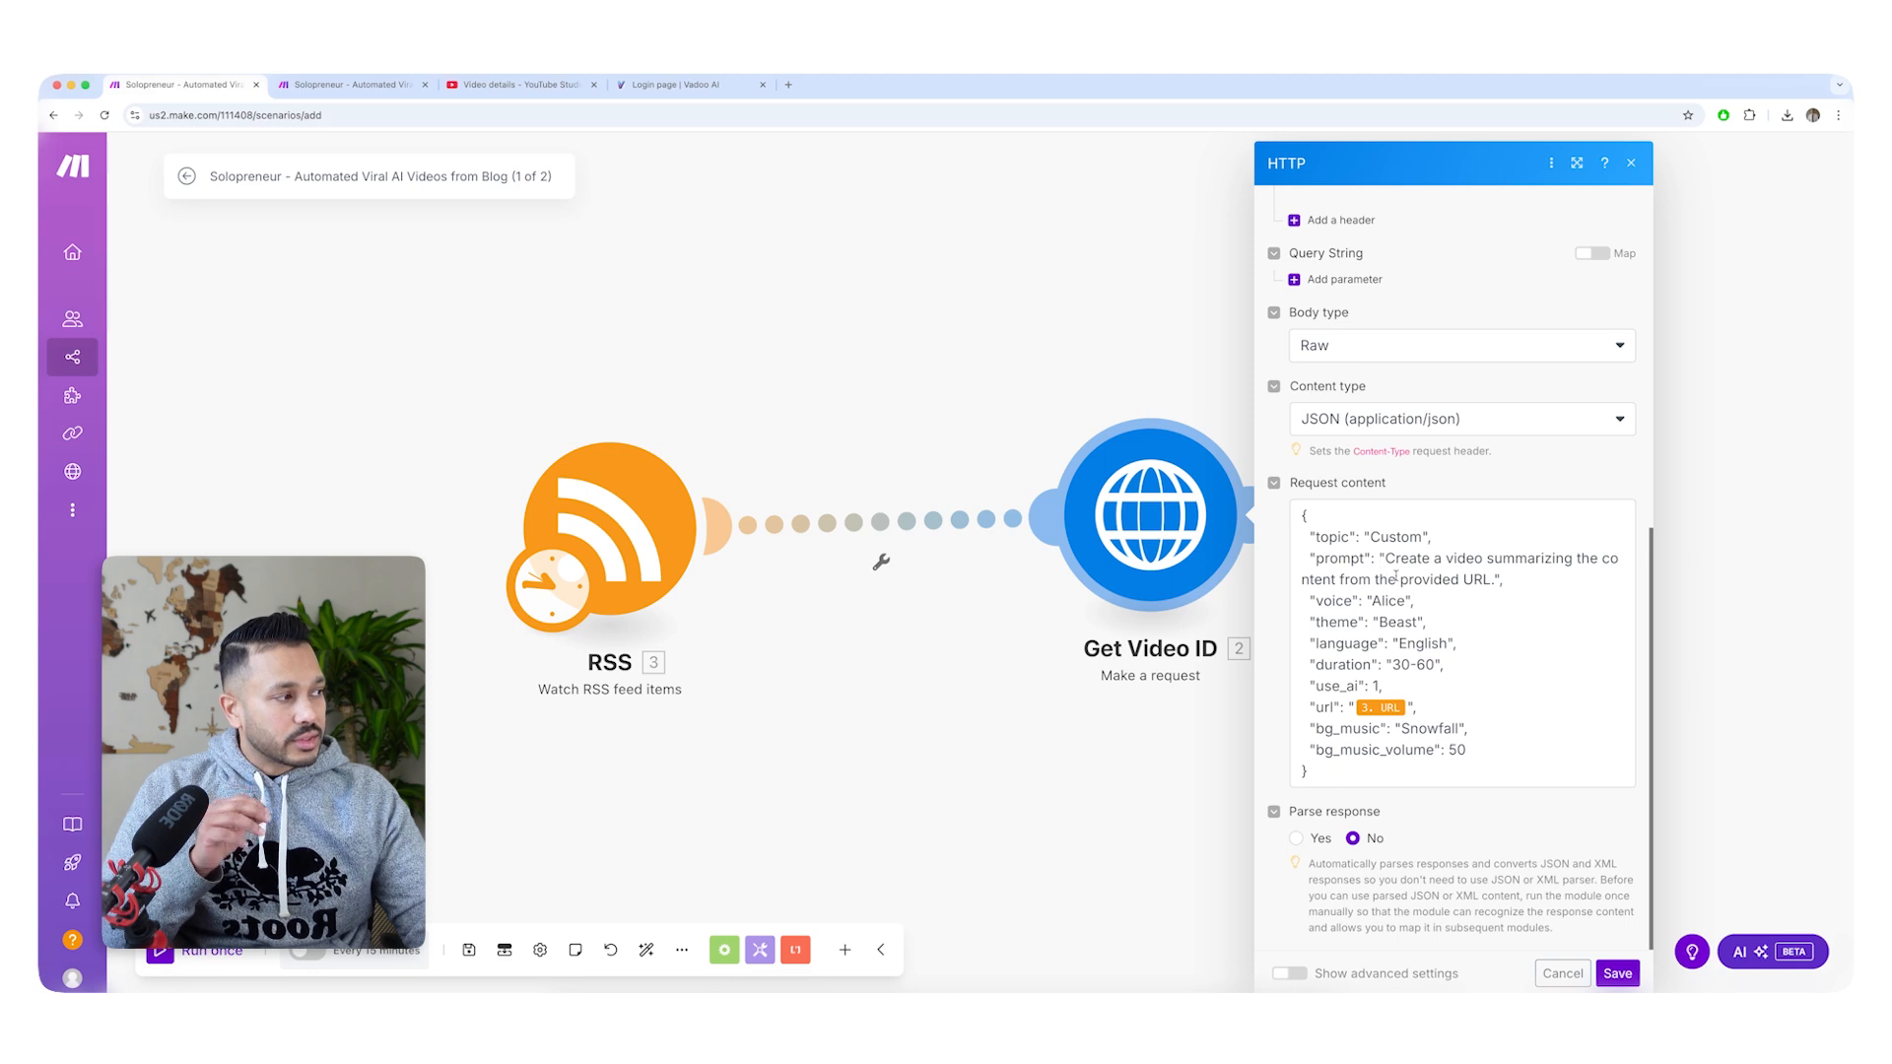
In the "Automated Viral AI Videos (1 of 2)" scenario, save the Get Video ID module's real-estate video request and run the scenario once.
click(350, 84)
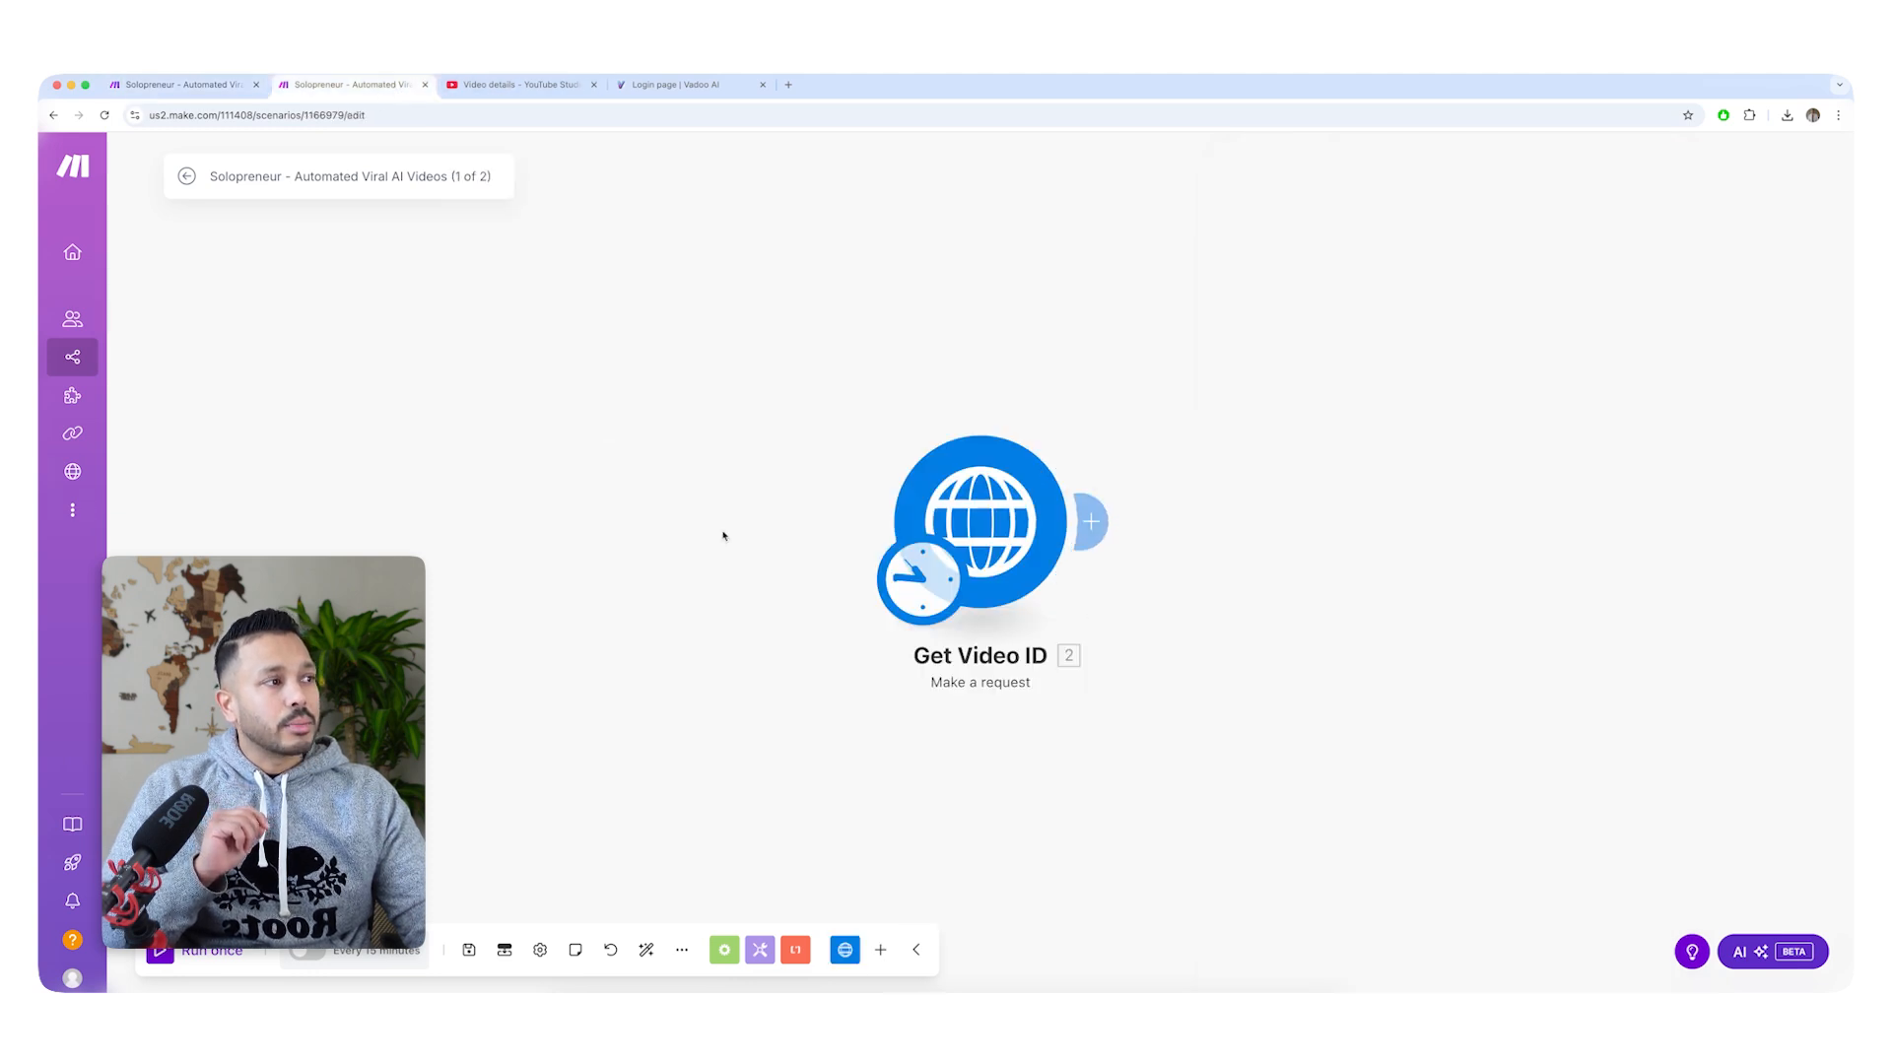
click(956, 495)
scroll(1214, 594, down, 5)
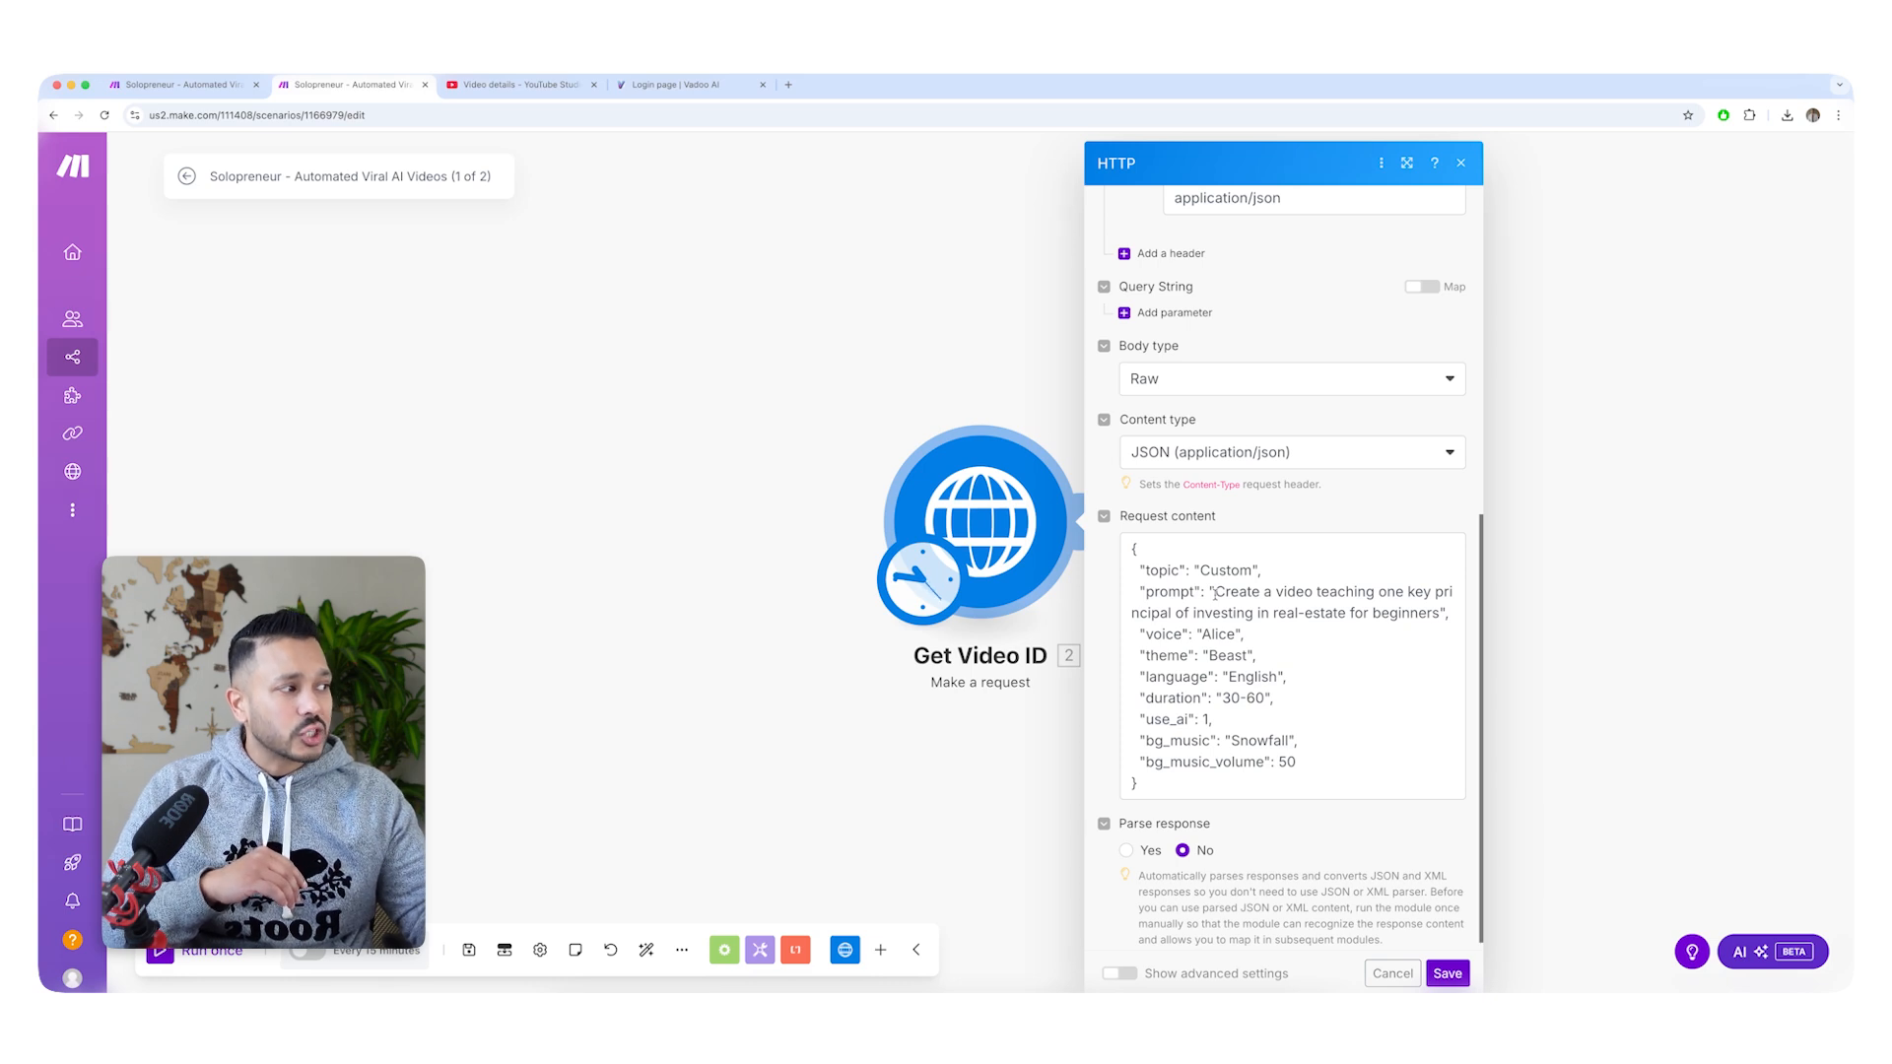
click(1446, 973)
click(203, 948)
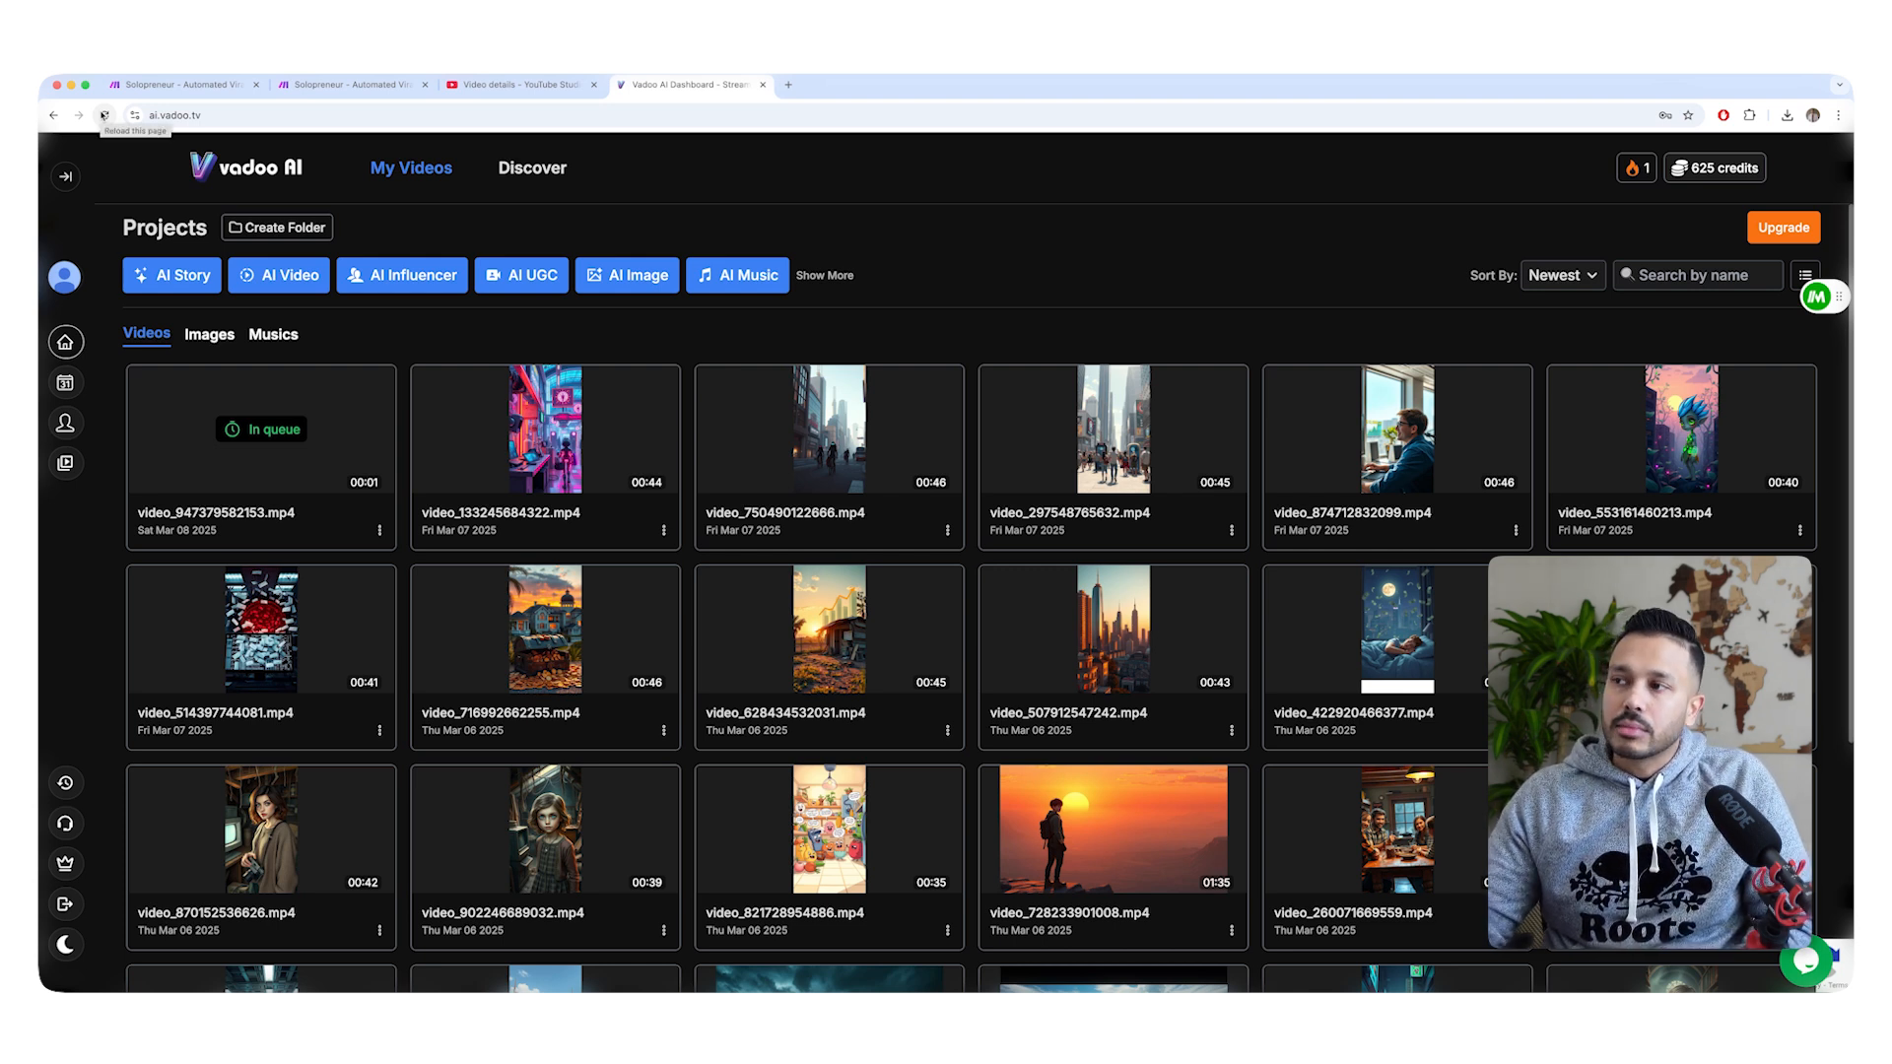
Refresh the Vadoo AI projects, open the newest video and preview part of it.
click(103, 115)
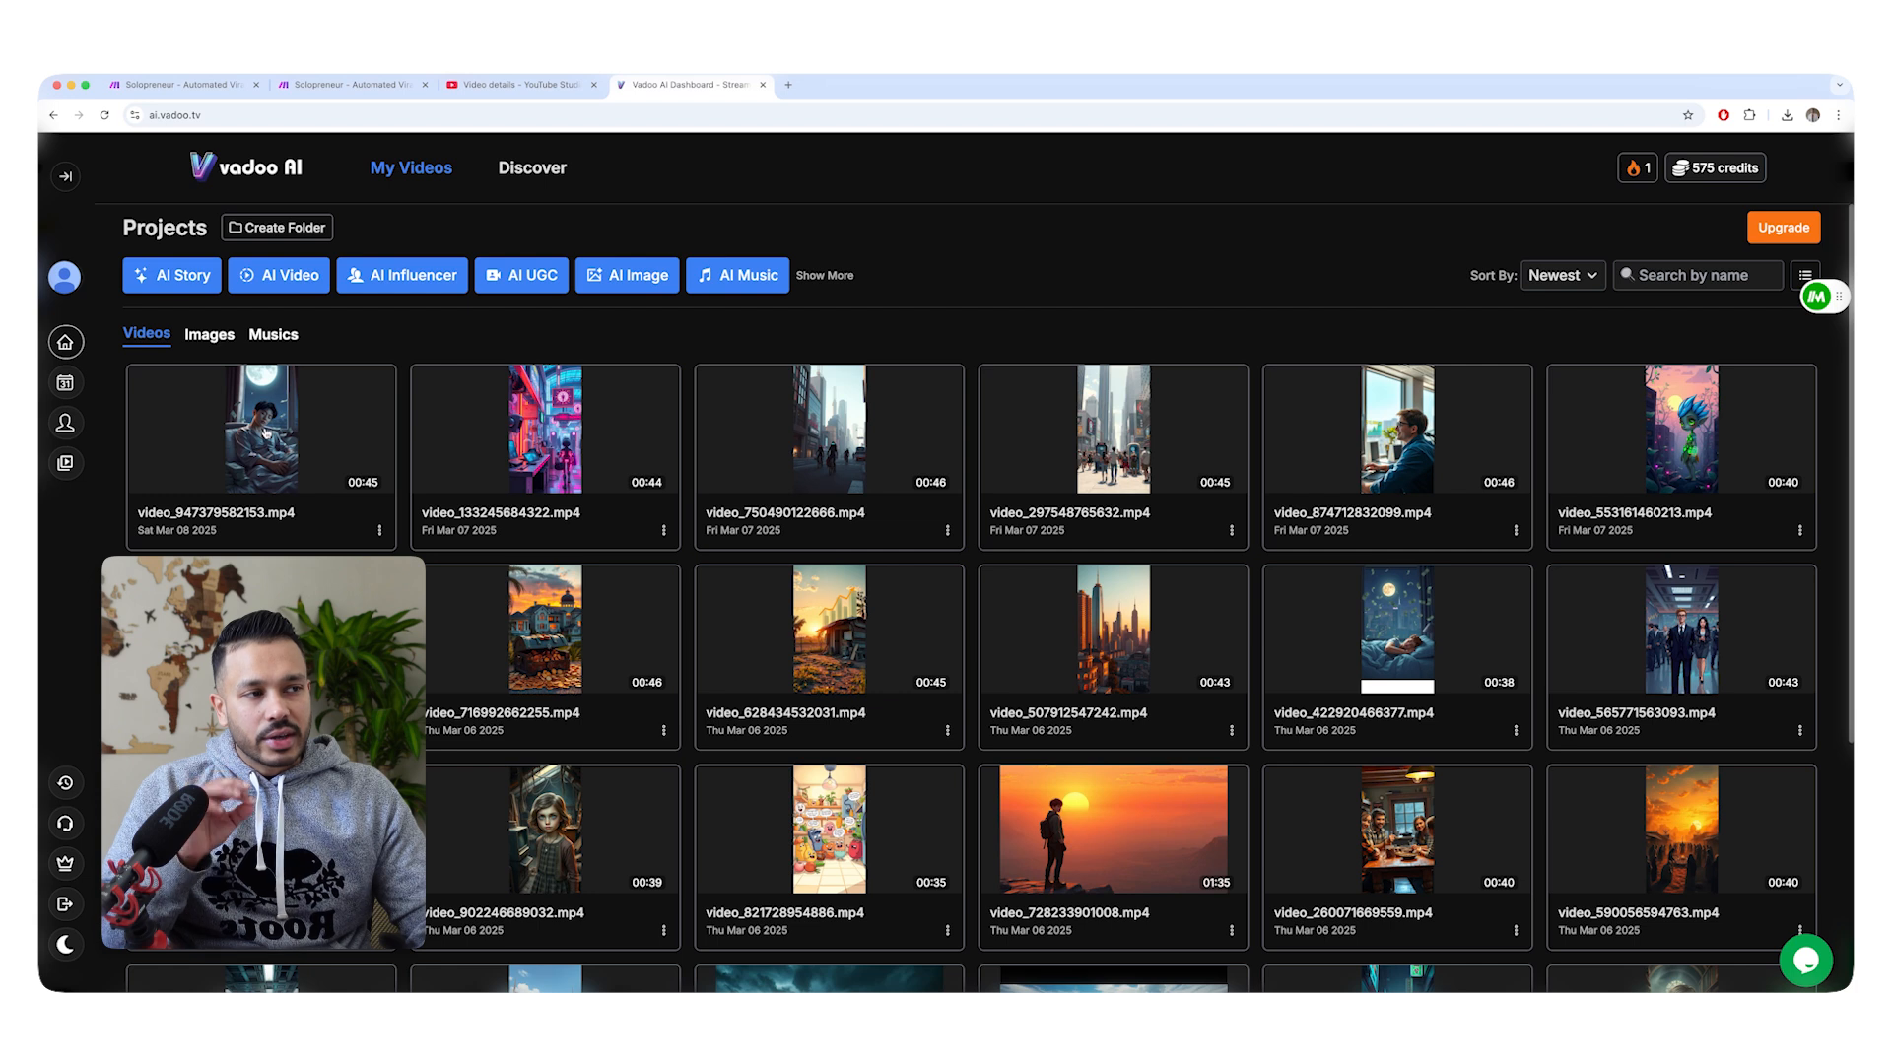
click(264, 432)
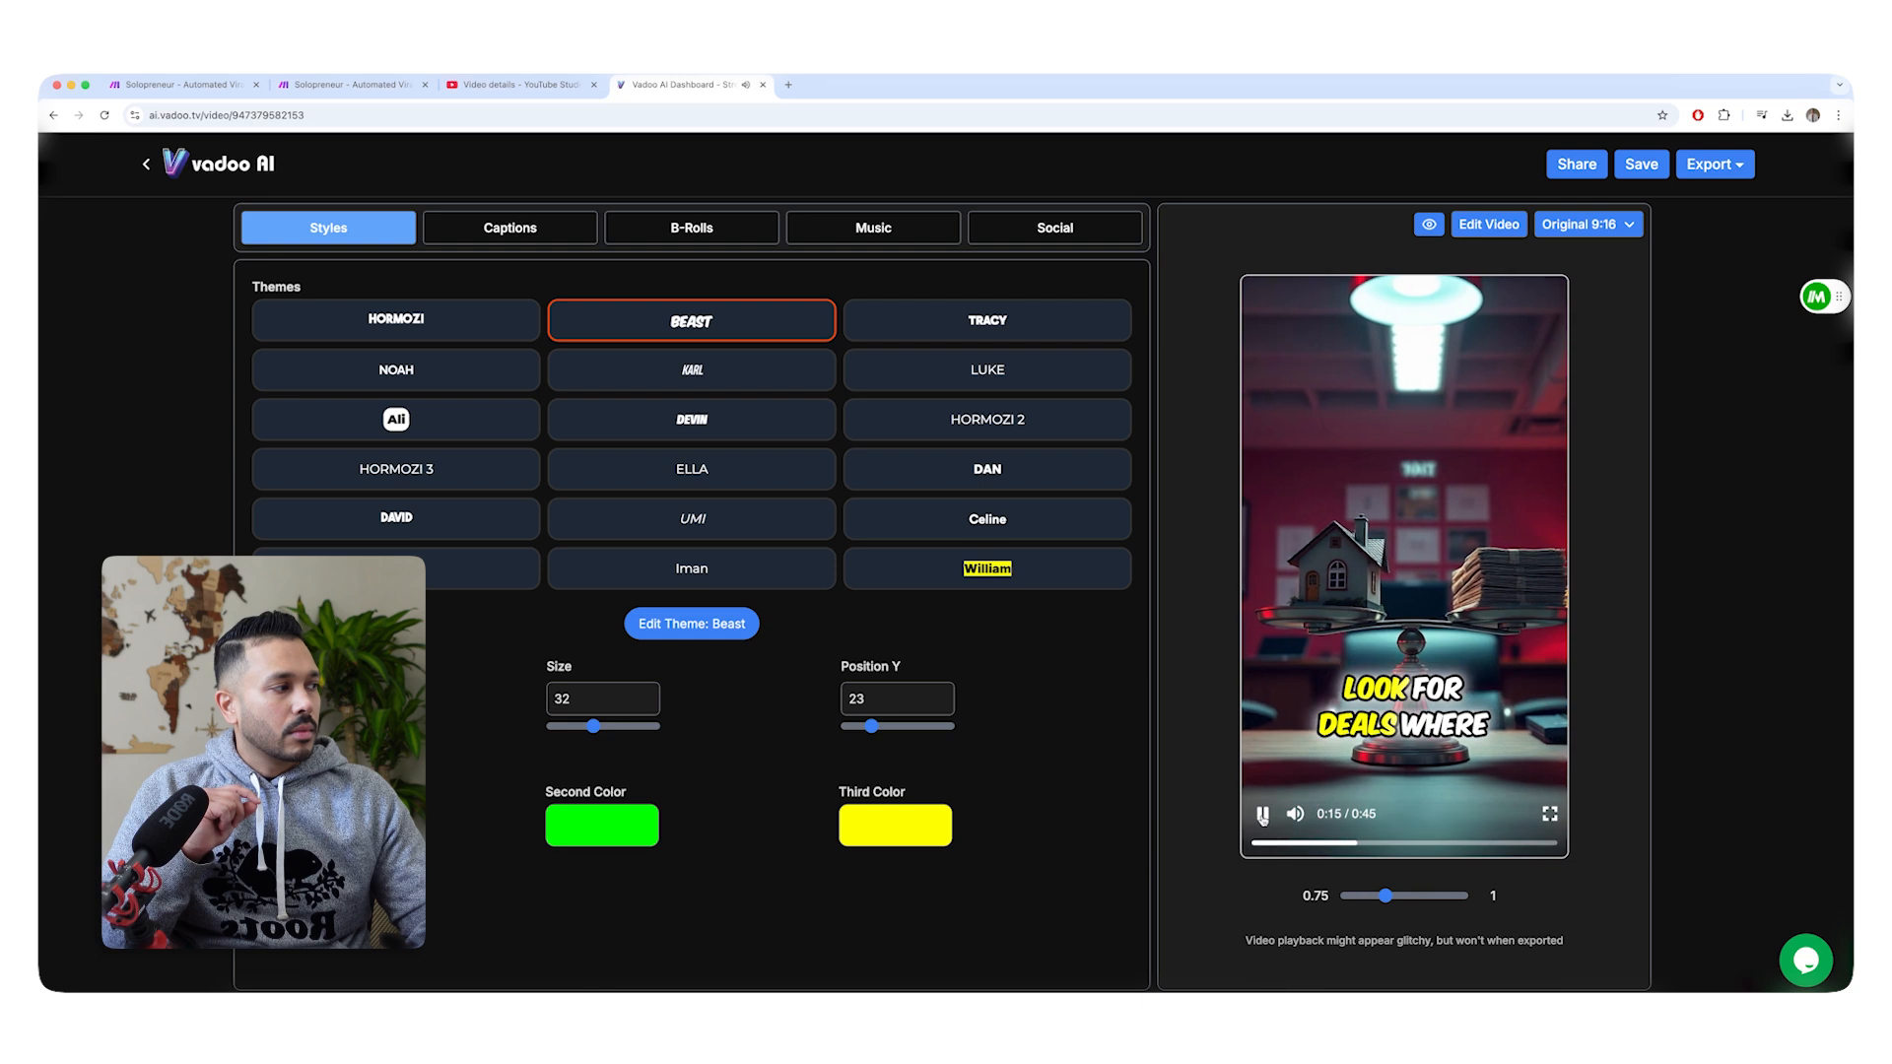
click(1263, 814)
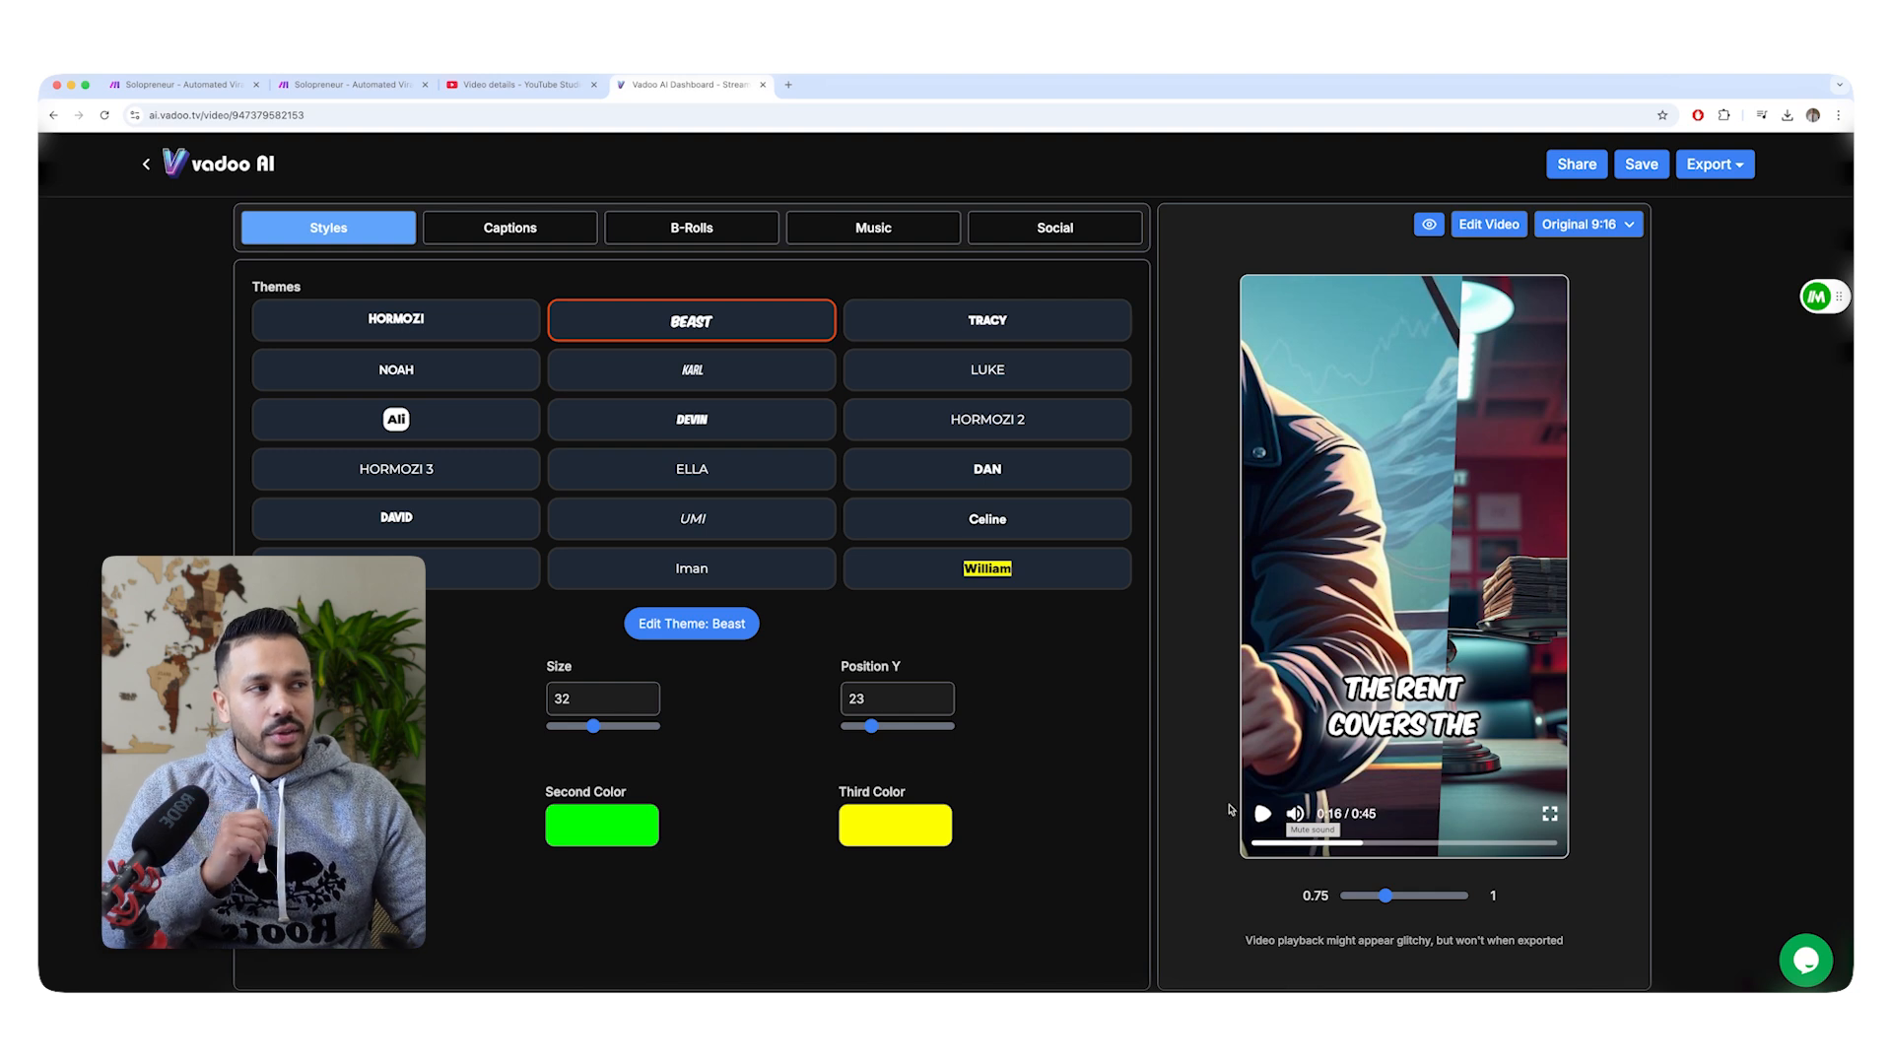
Open the voice selection for an AI Story video in Vadoo AI and listen to the Alloy and Onyx voices.
click(351, 85)
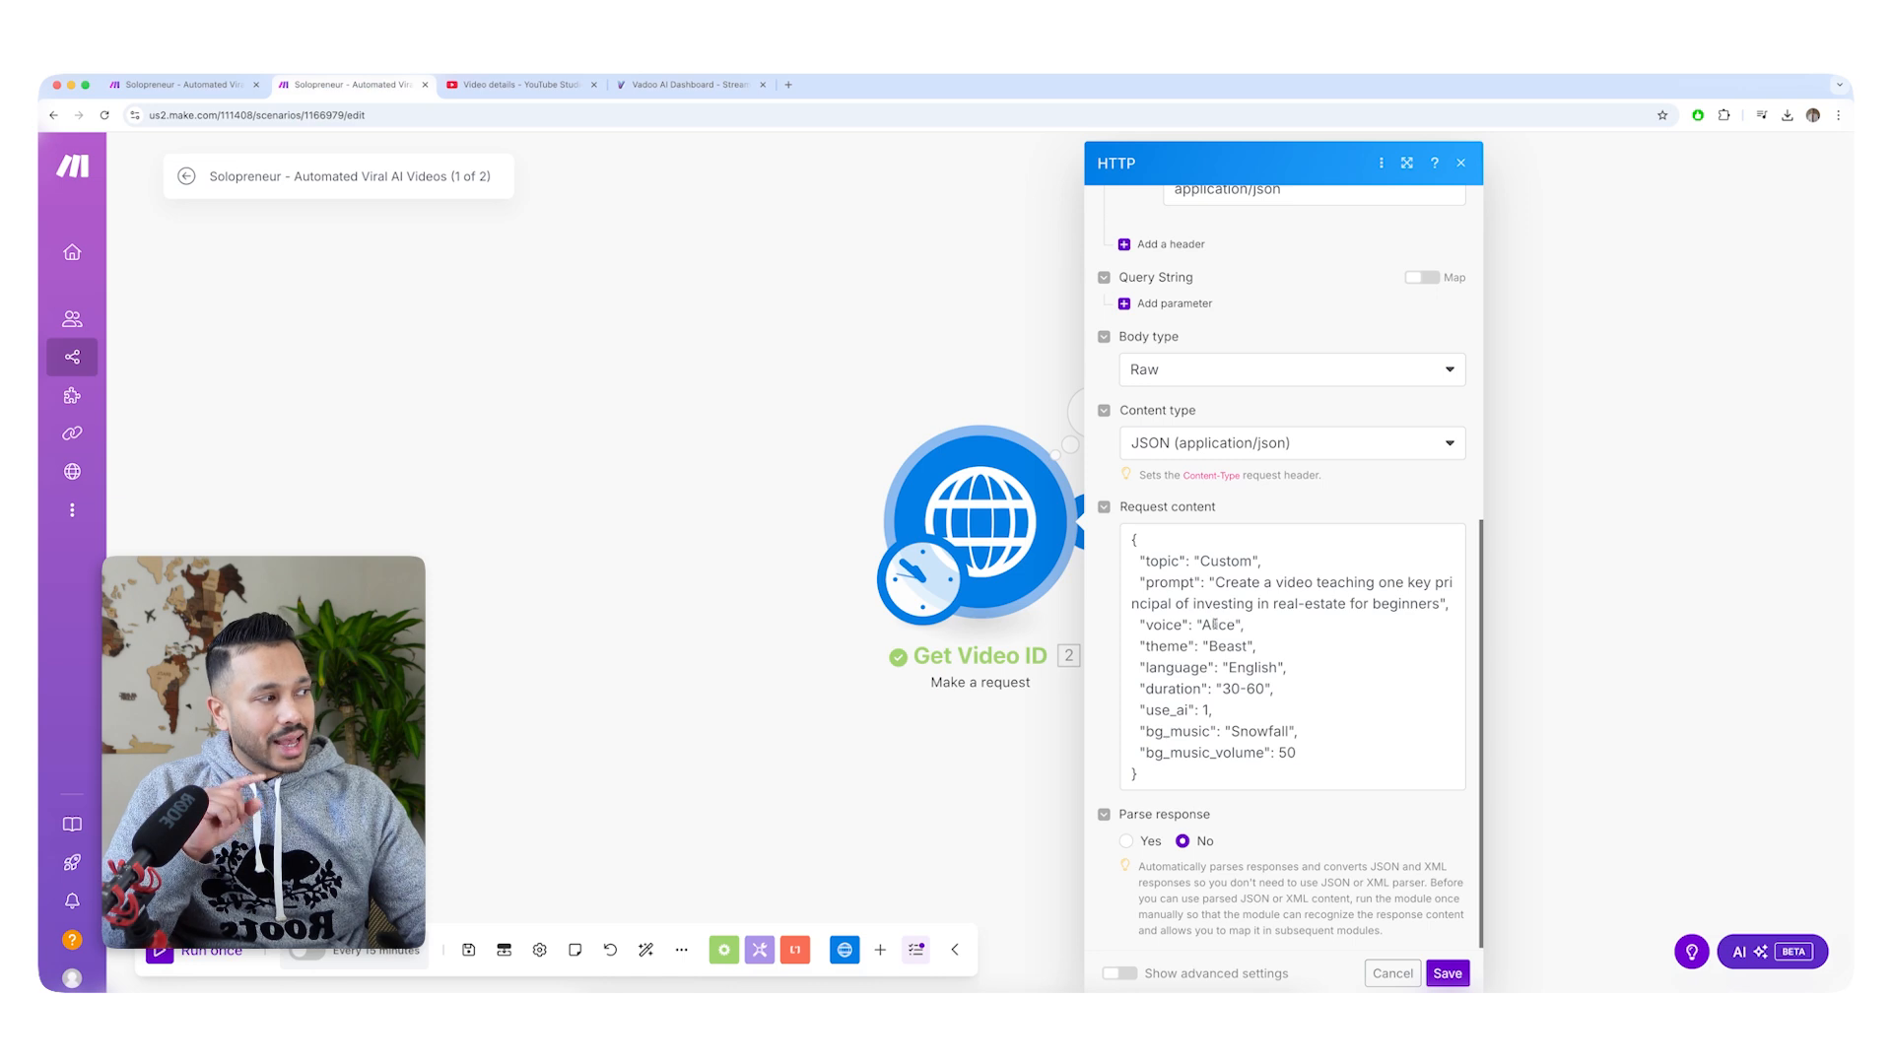
click(676, 85)
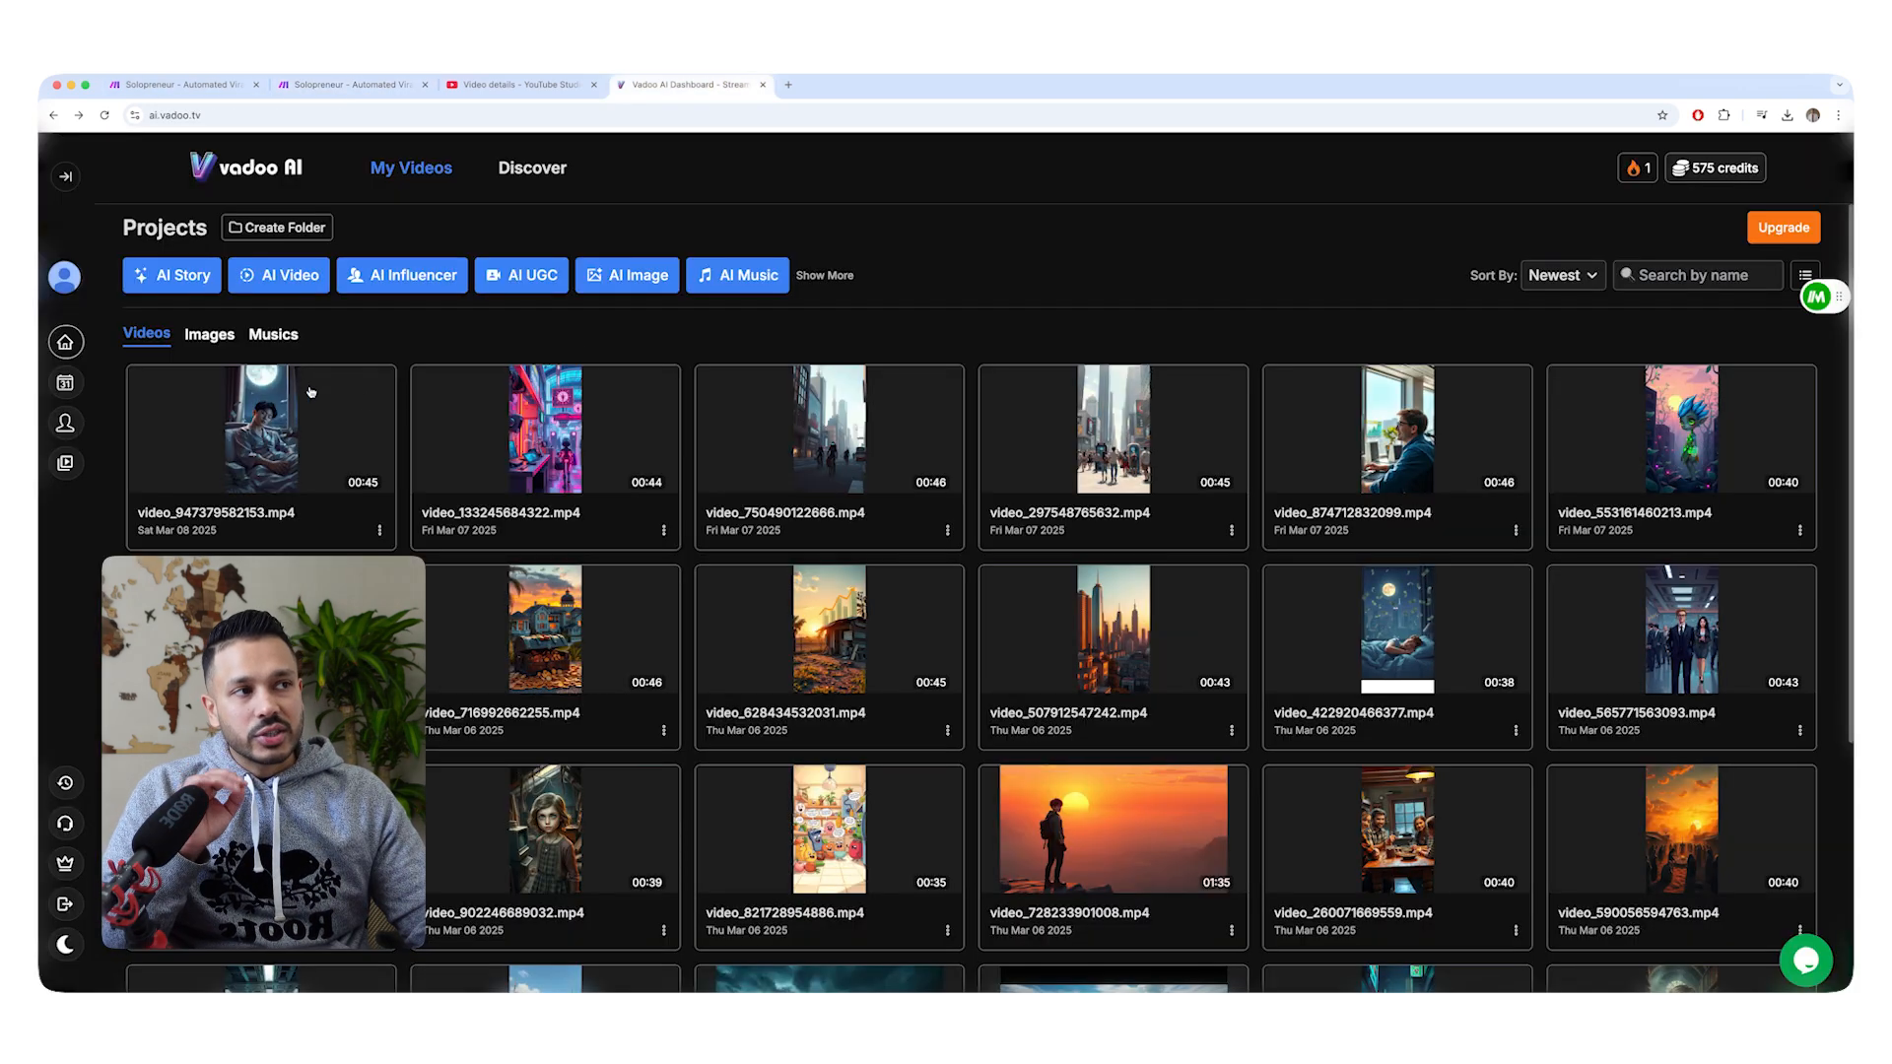
click(177, 275)
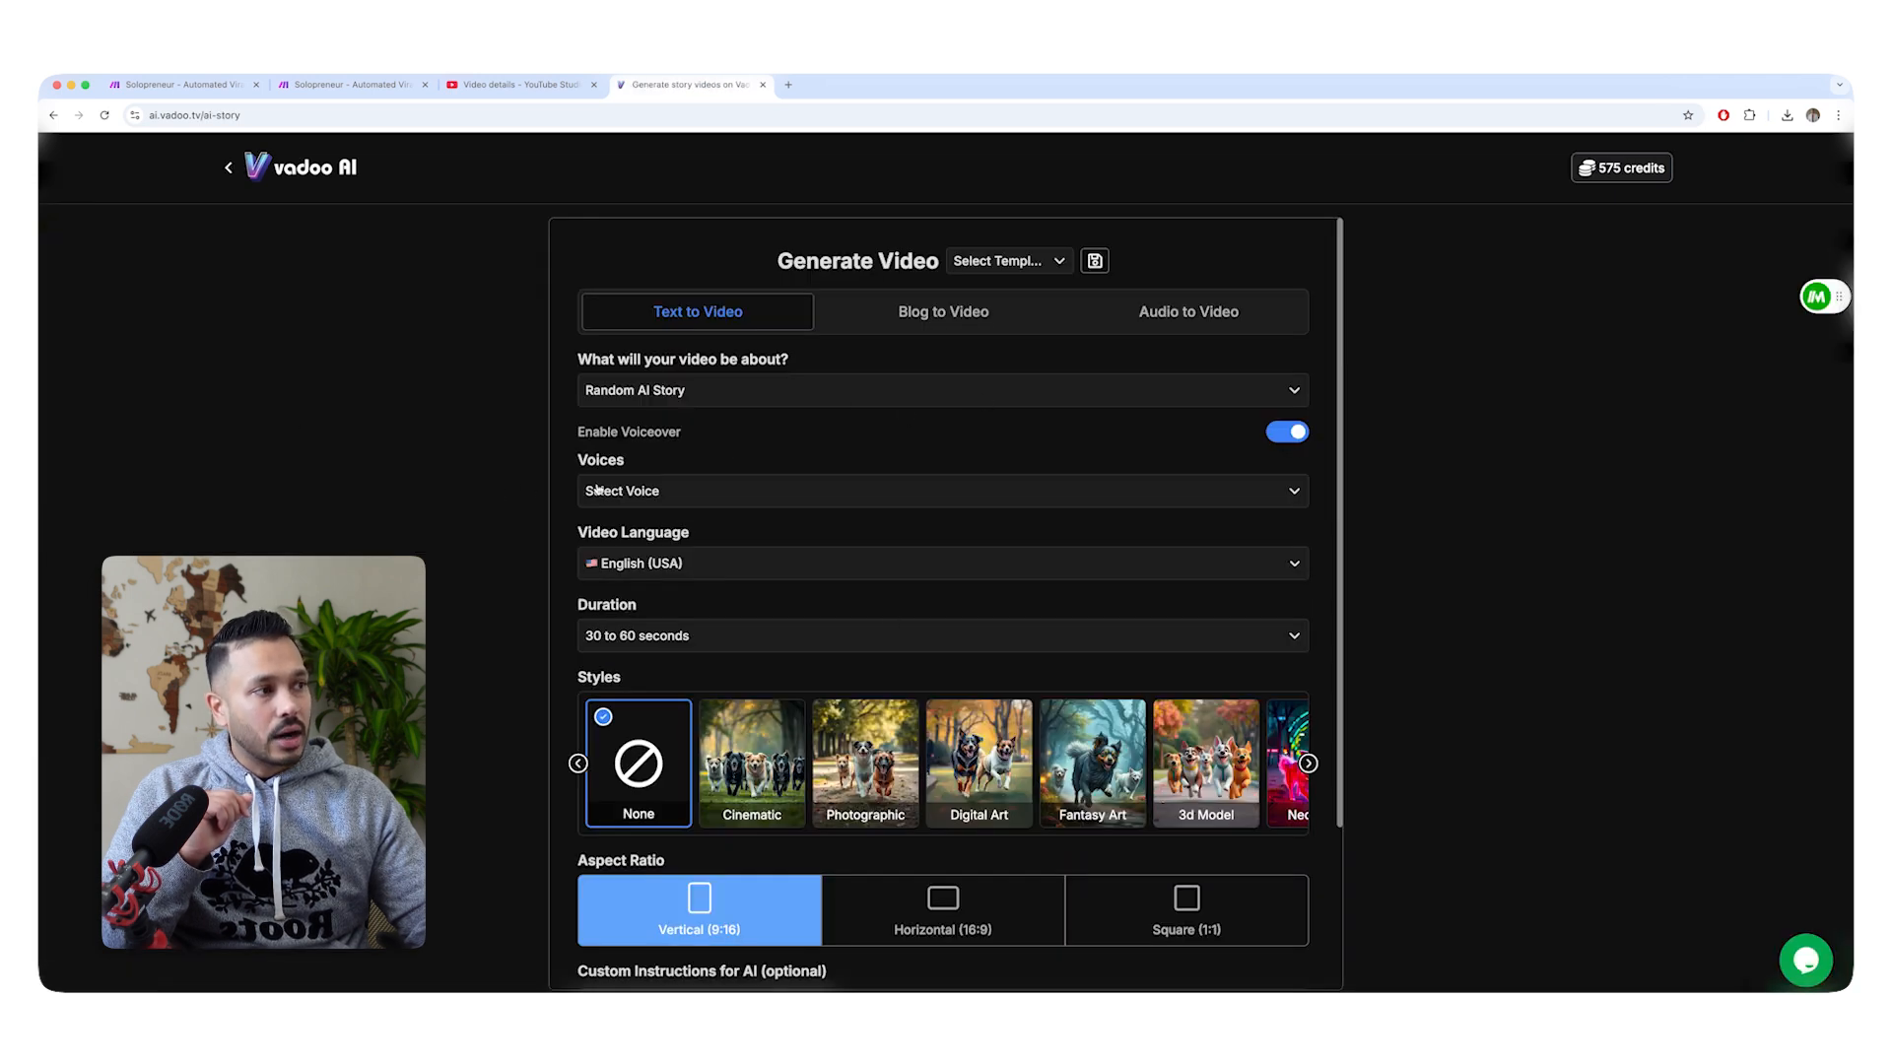
click(655, 493)
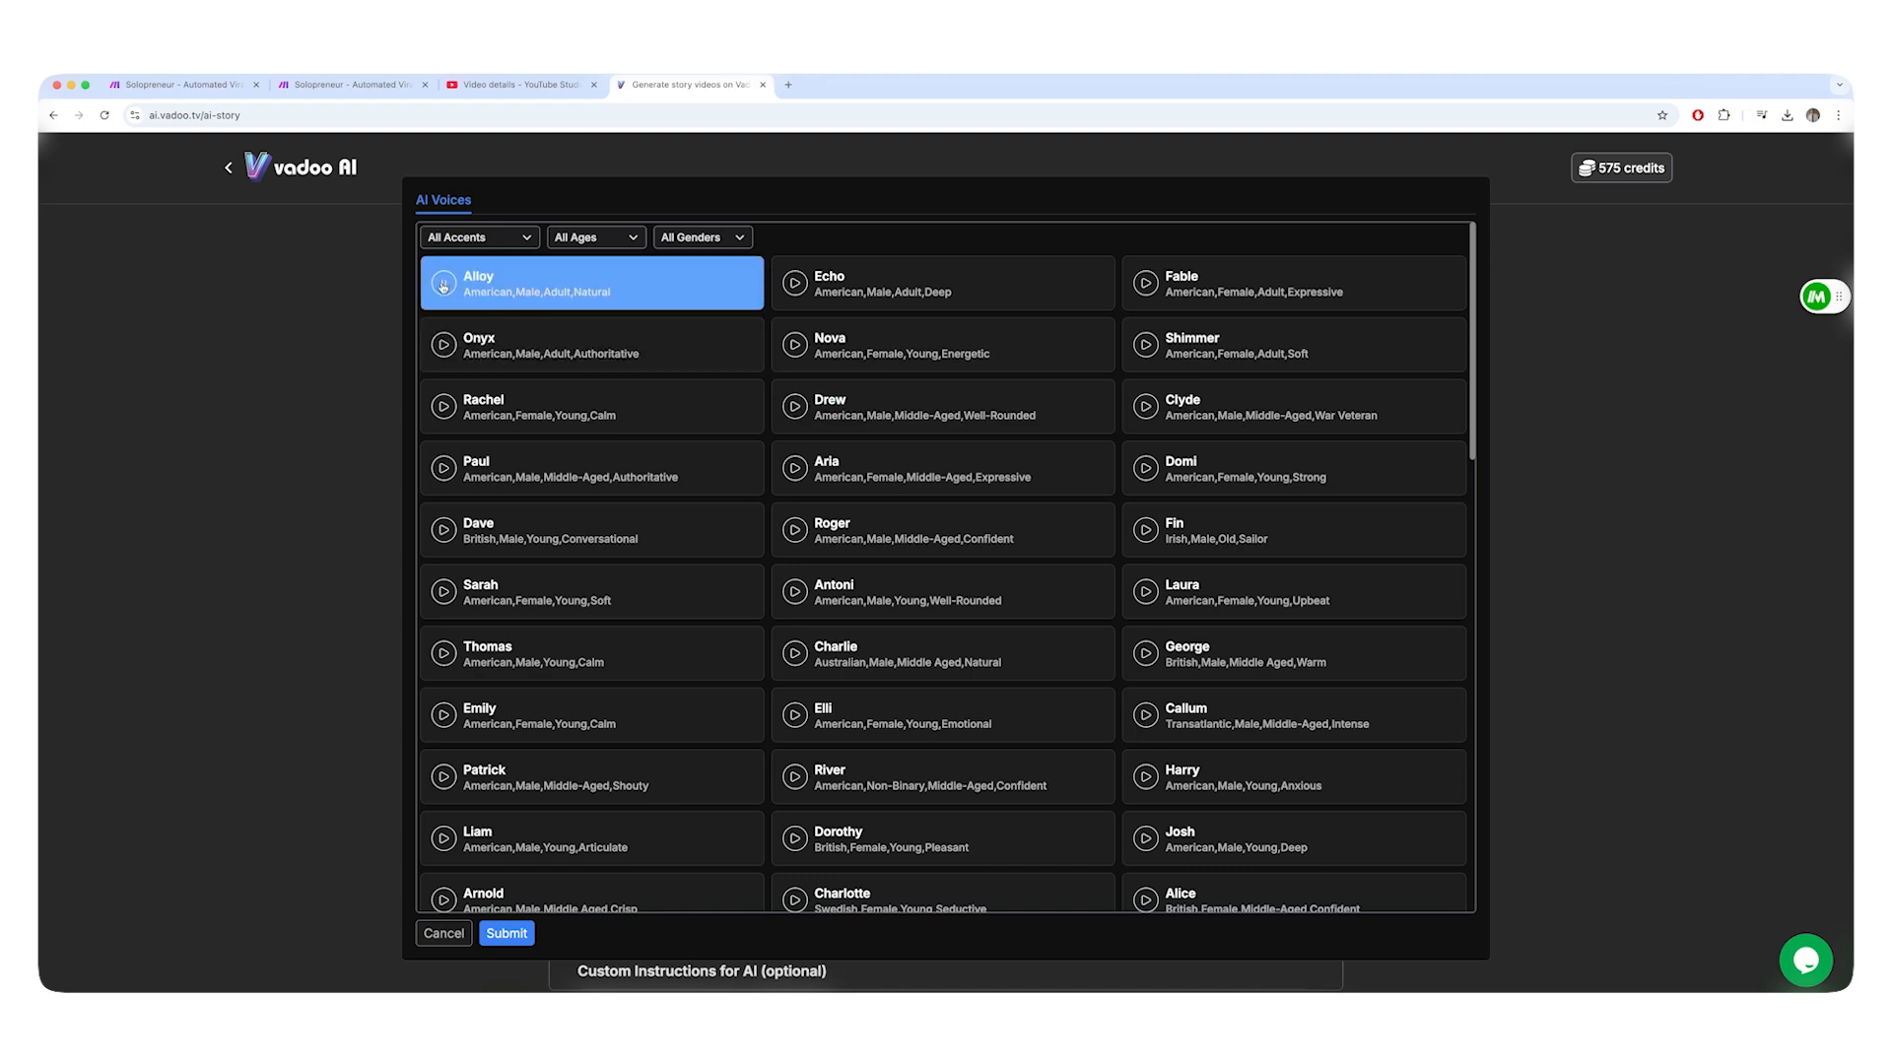
click(443, 286)
click(445, 350)
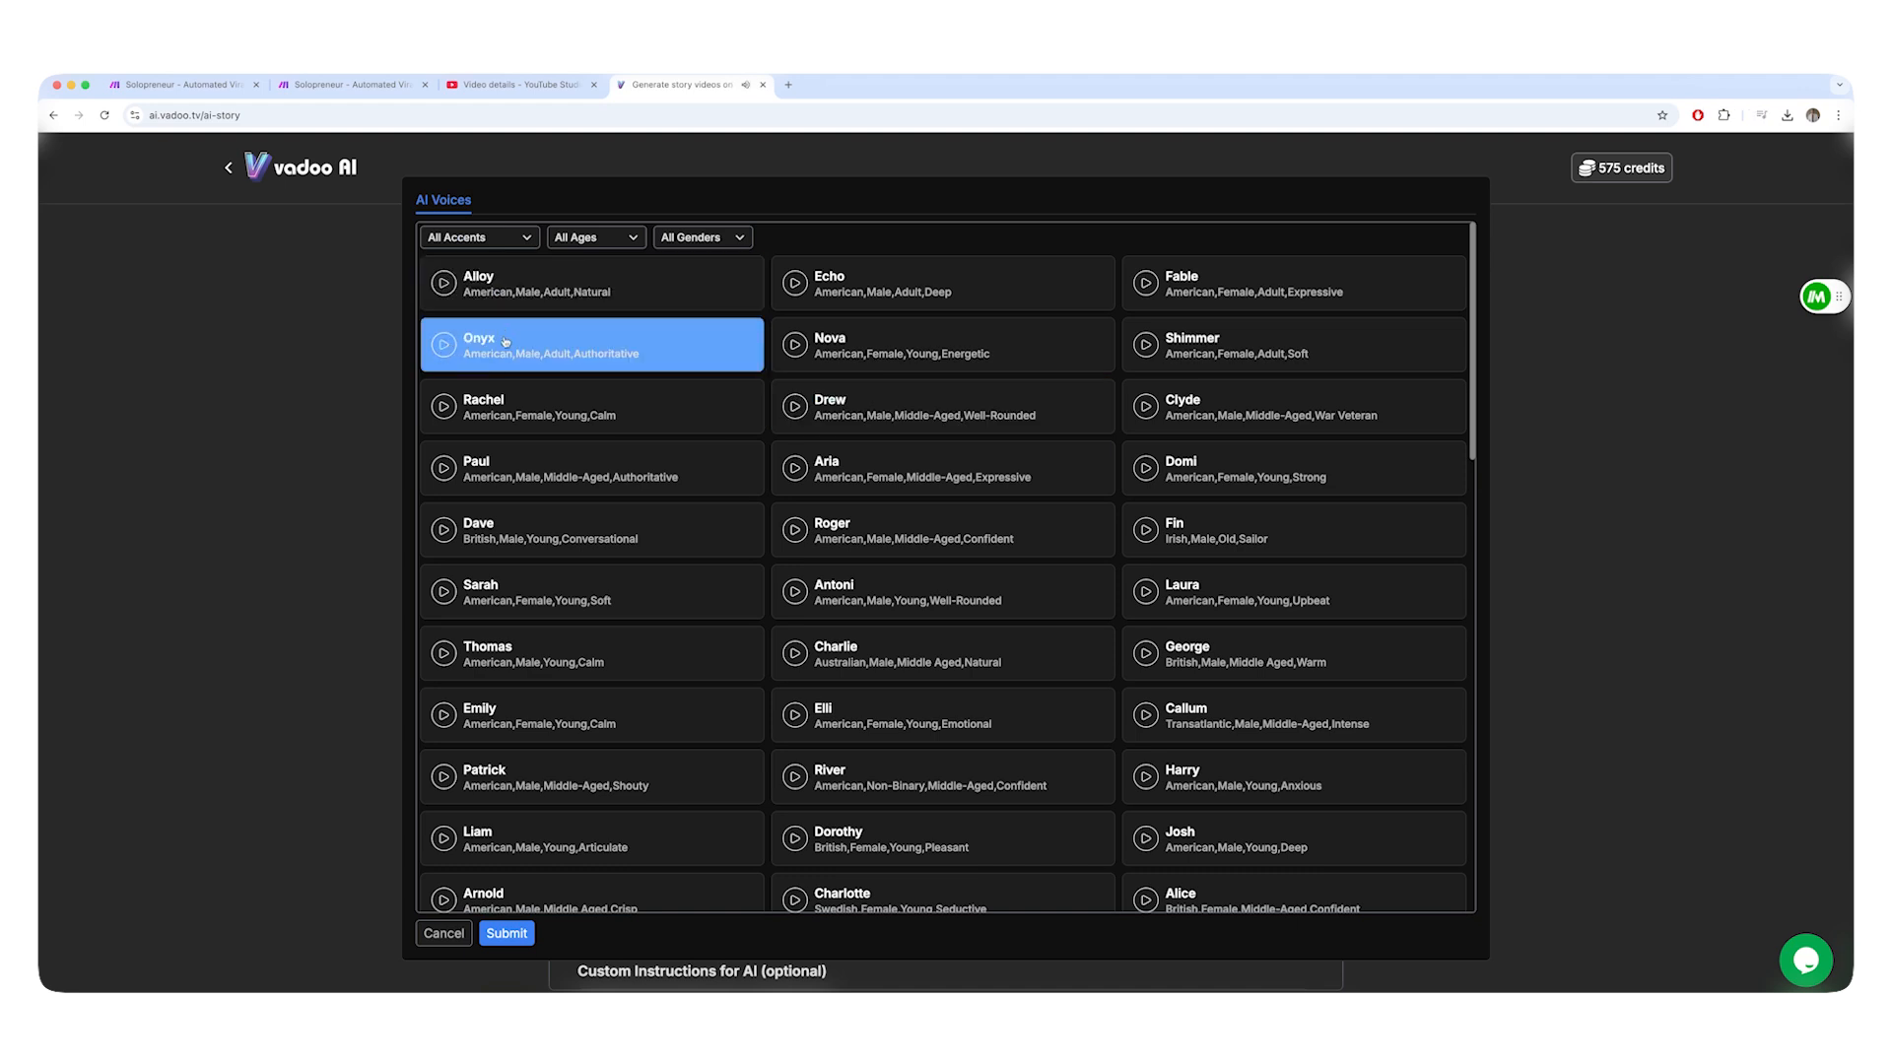
Set the voice to "Onyx" in the request content of the Get Video ID module in Make.
click(299, 87)
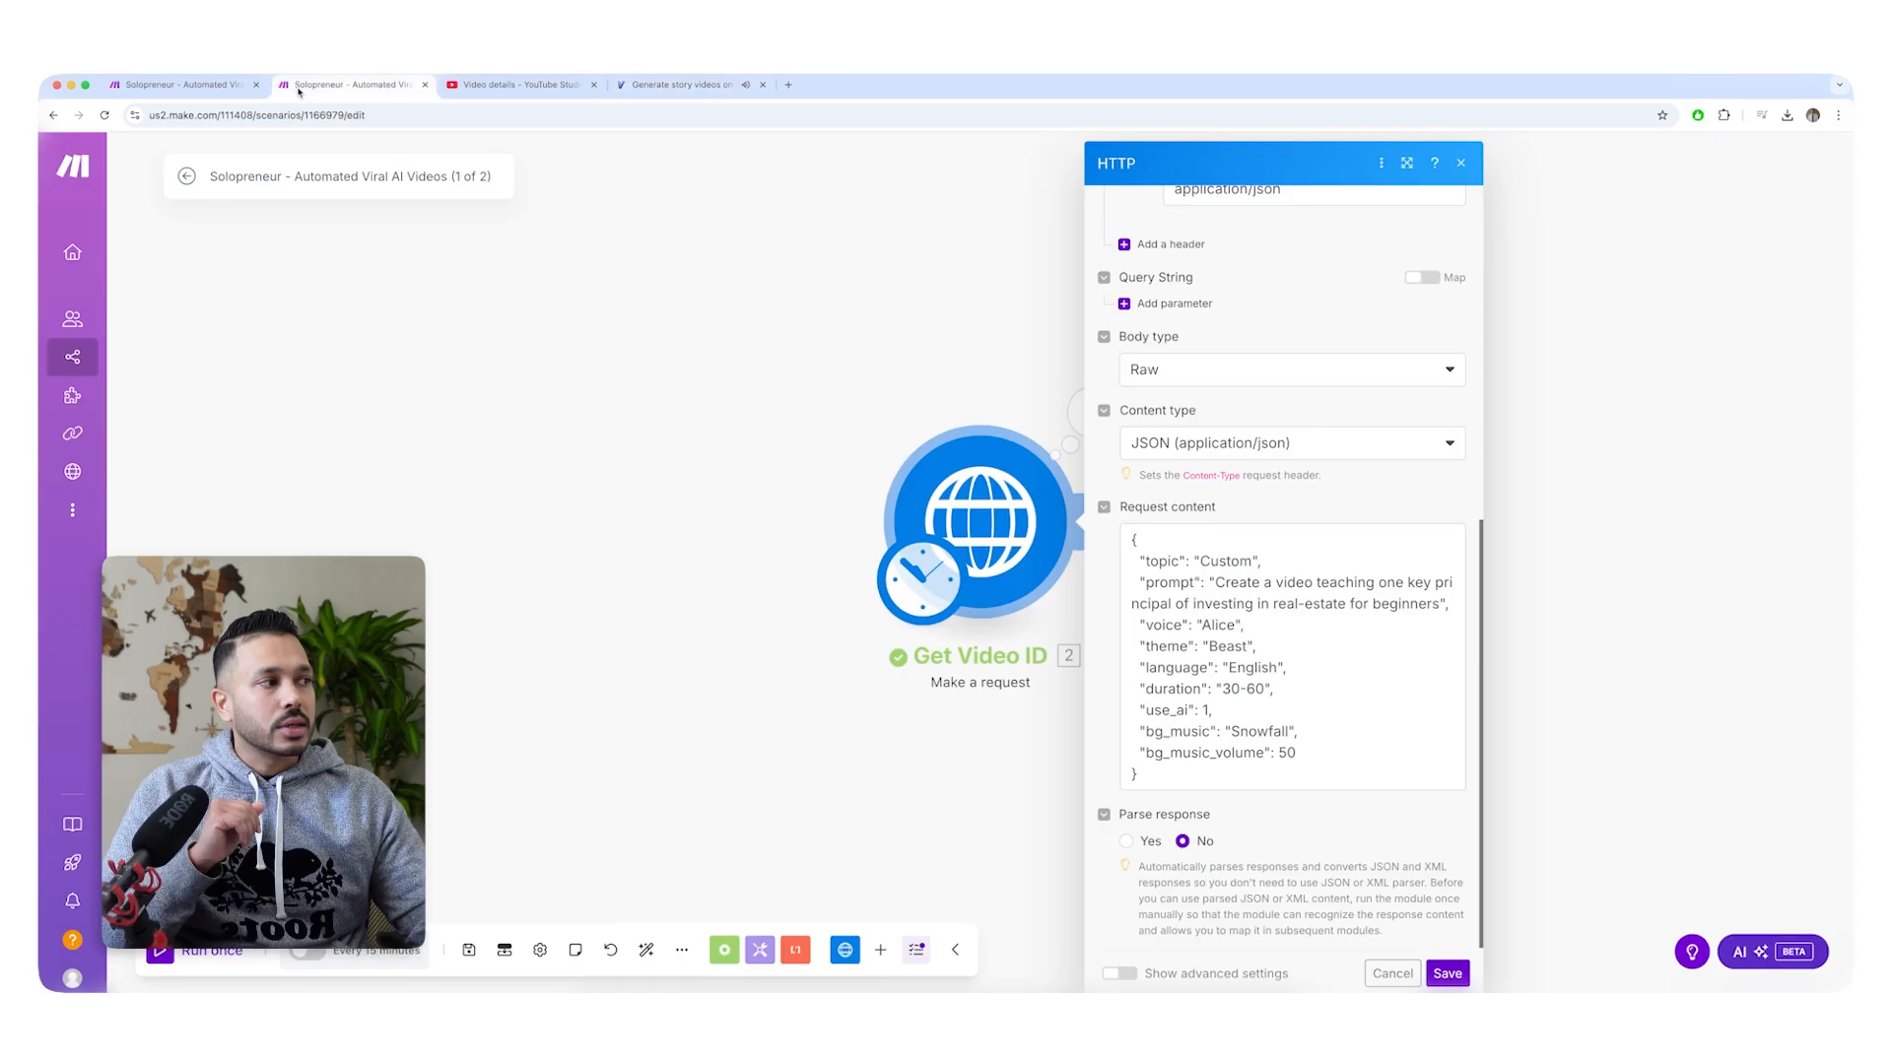
double_click(1218, 625)
text(Onyx)
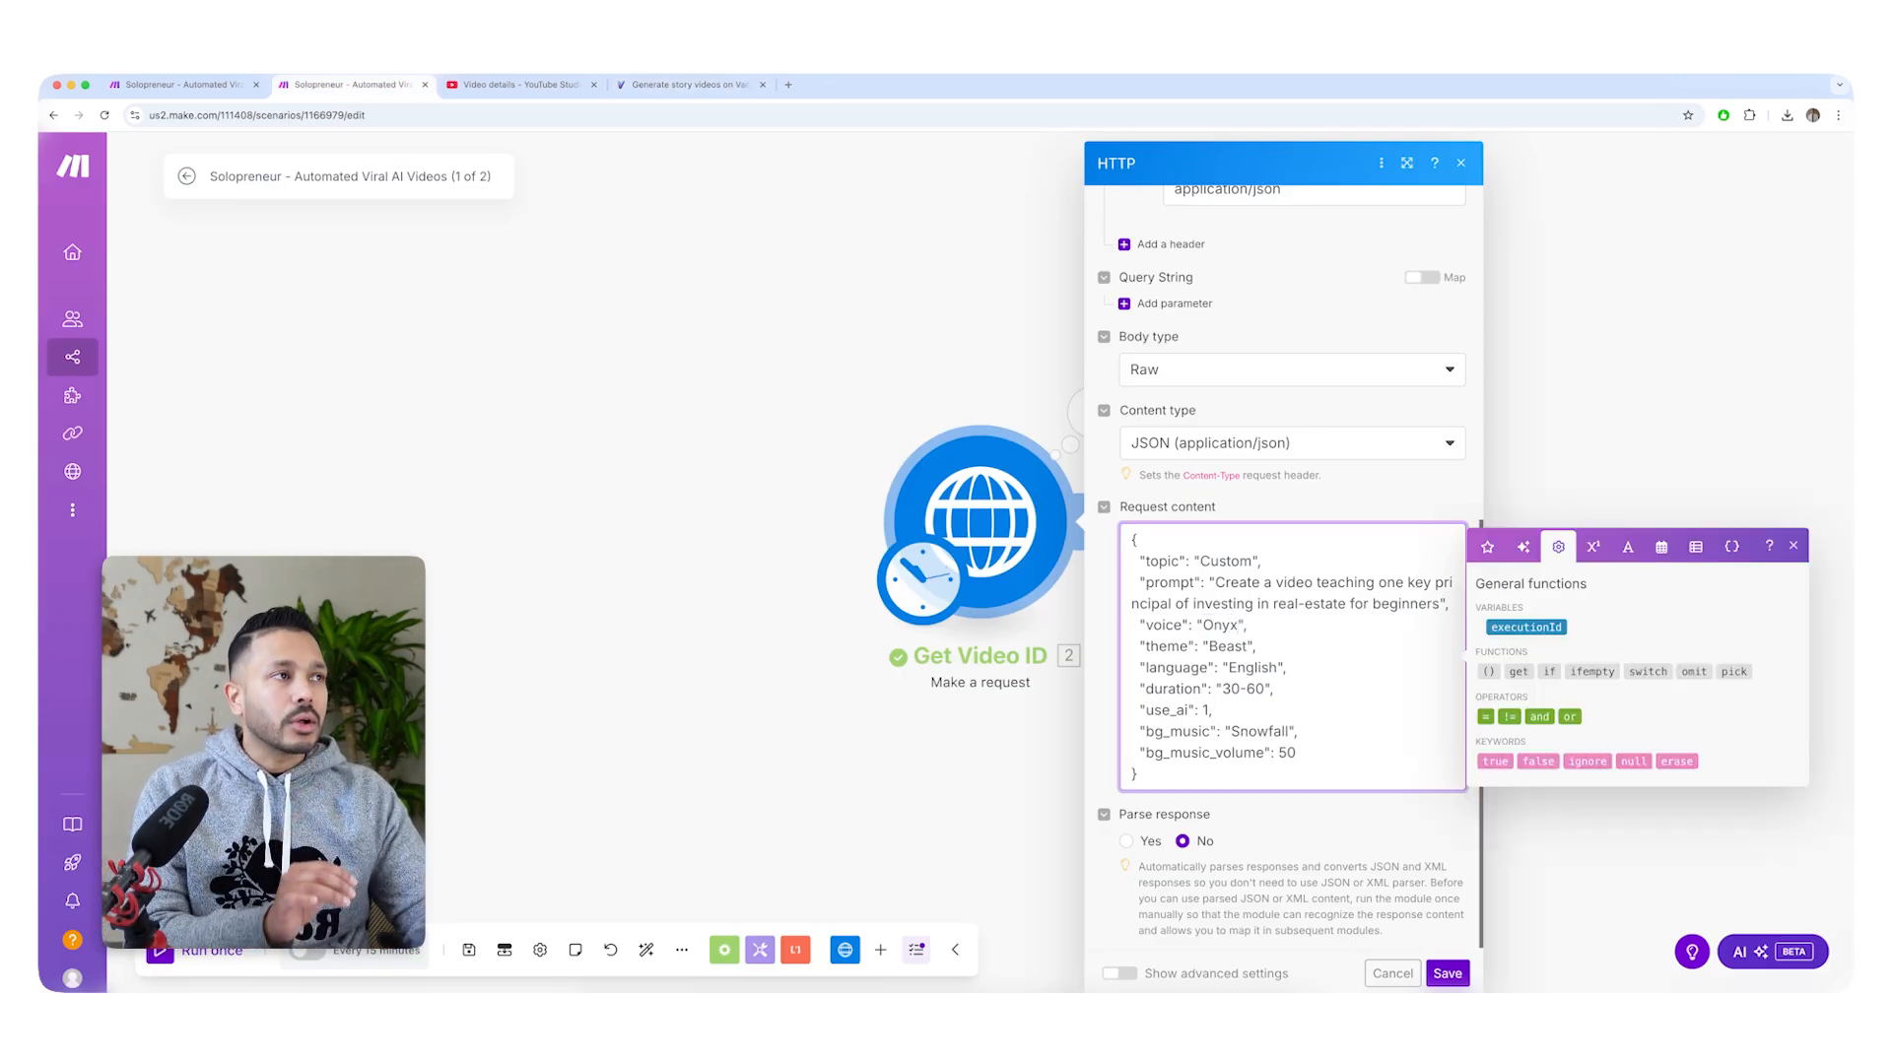
Open an existing video in Vadoo AI and preview the Ella and Devin caption themes on it.
click(708, 87)
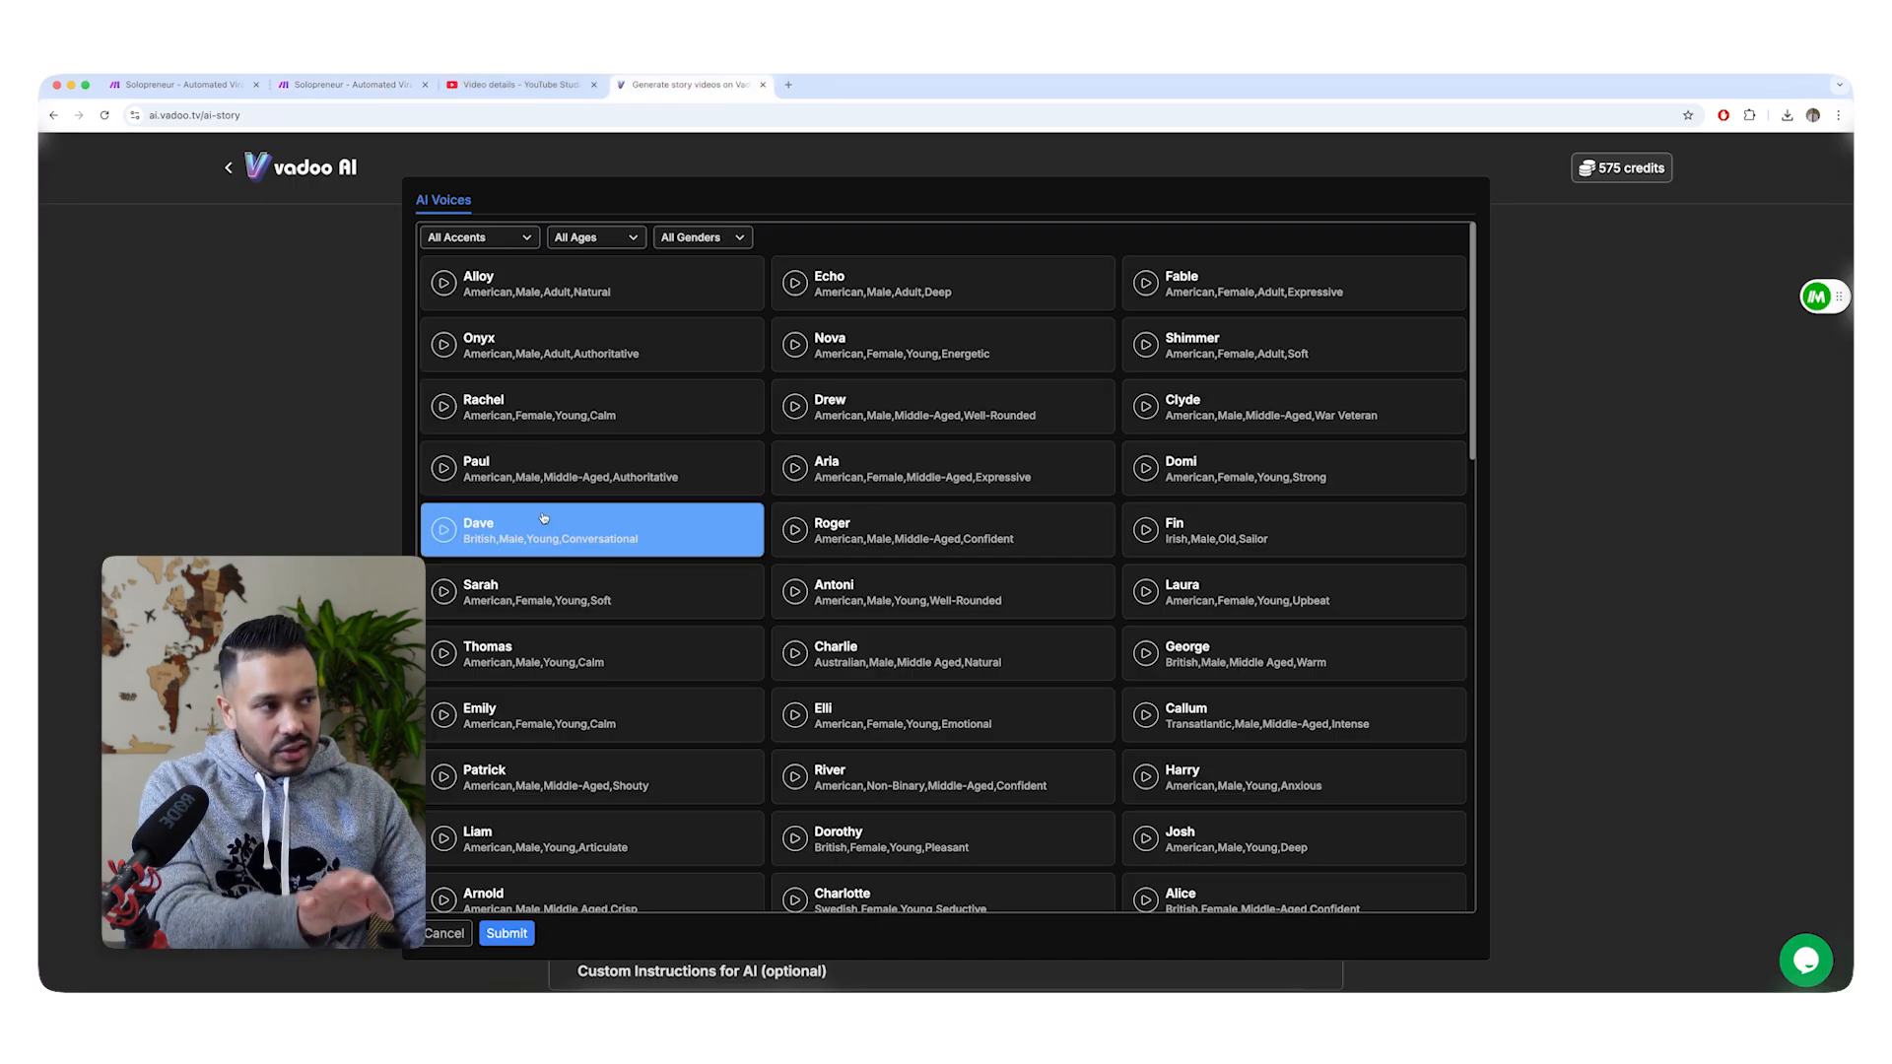
click(158, 86)
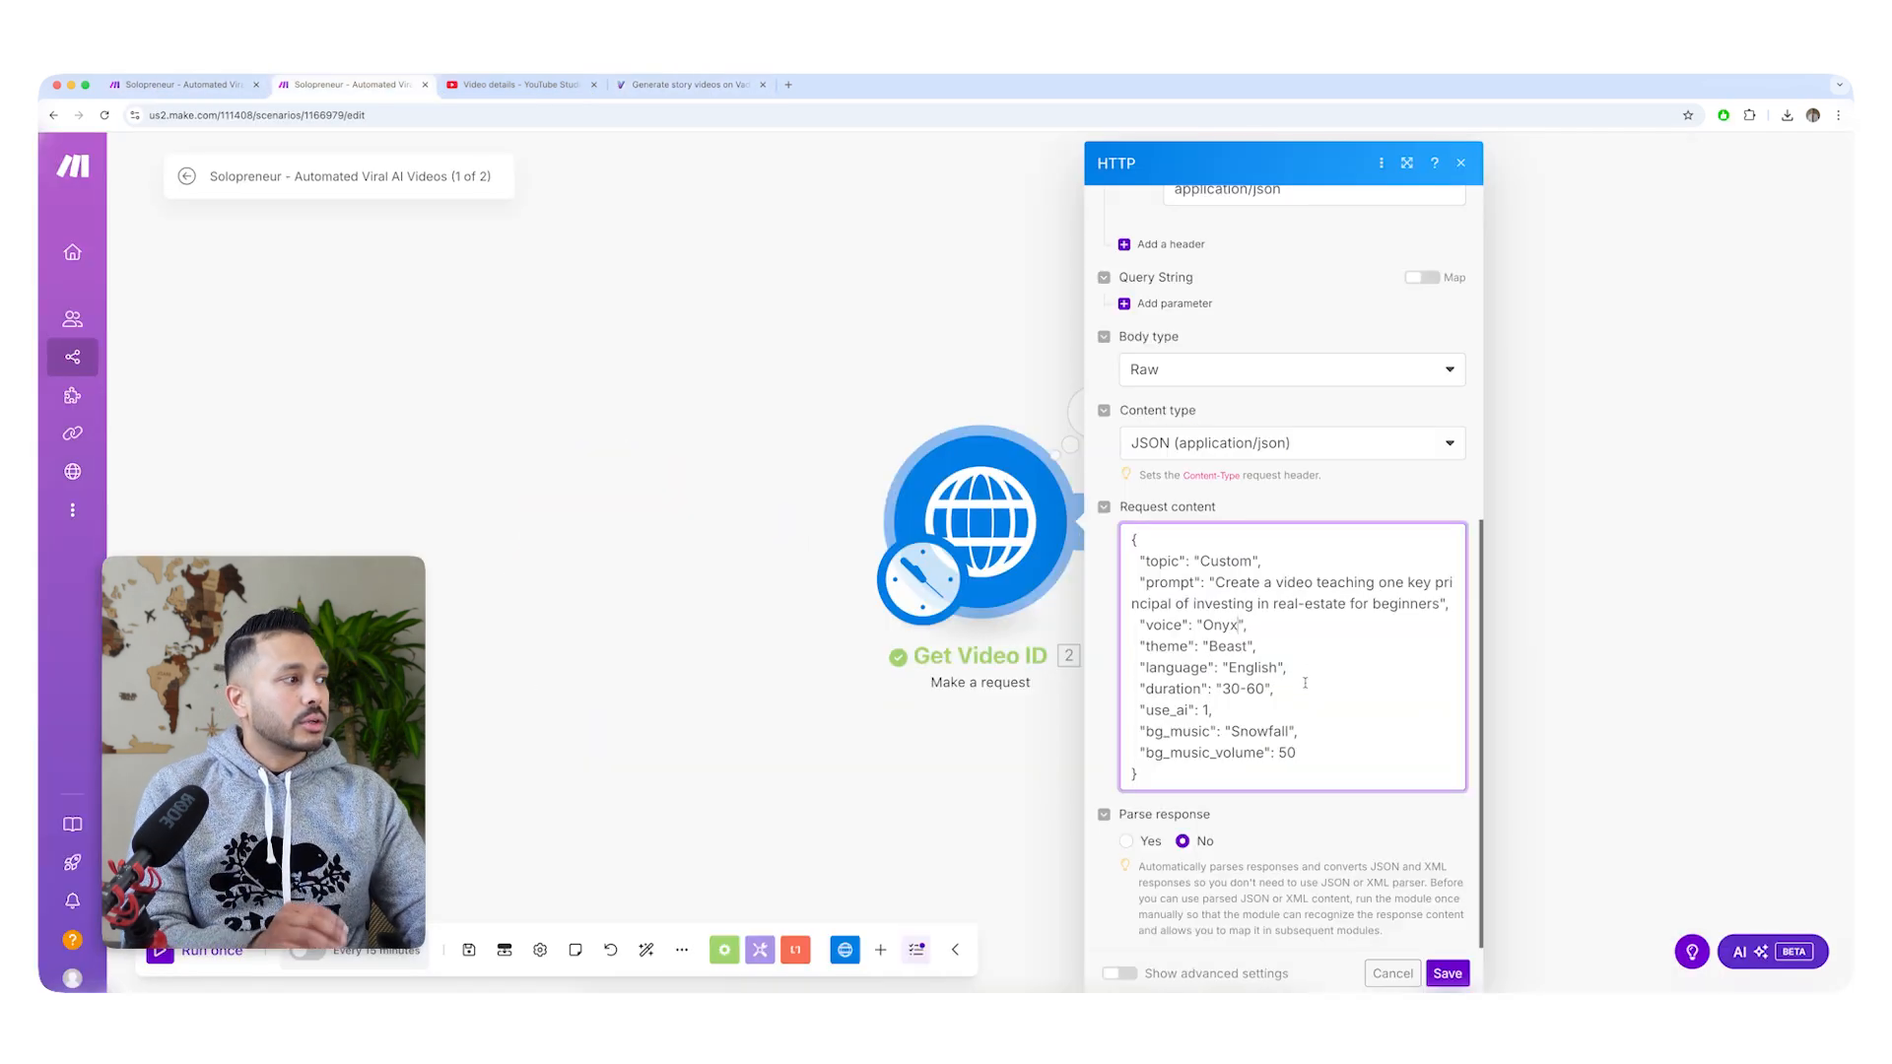
click(345, 85)
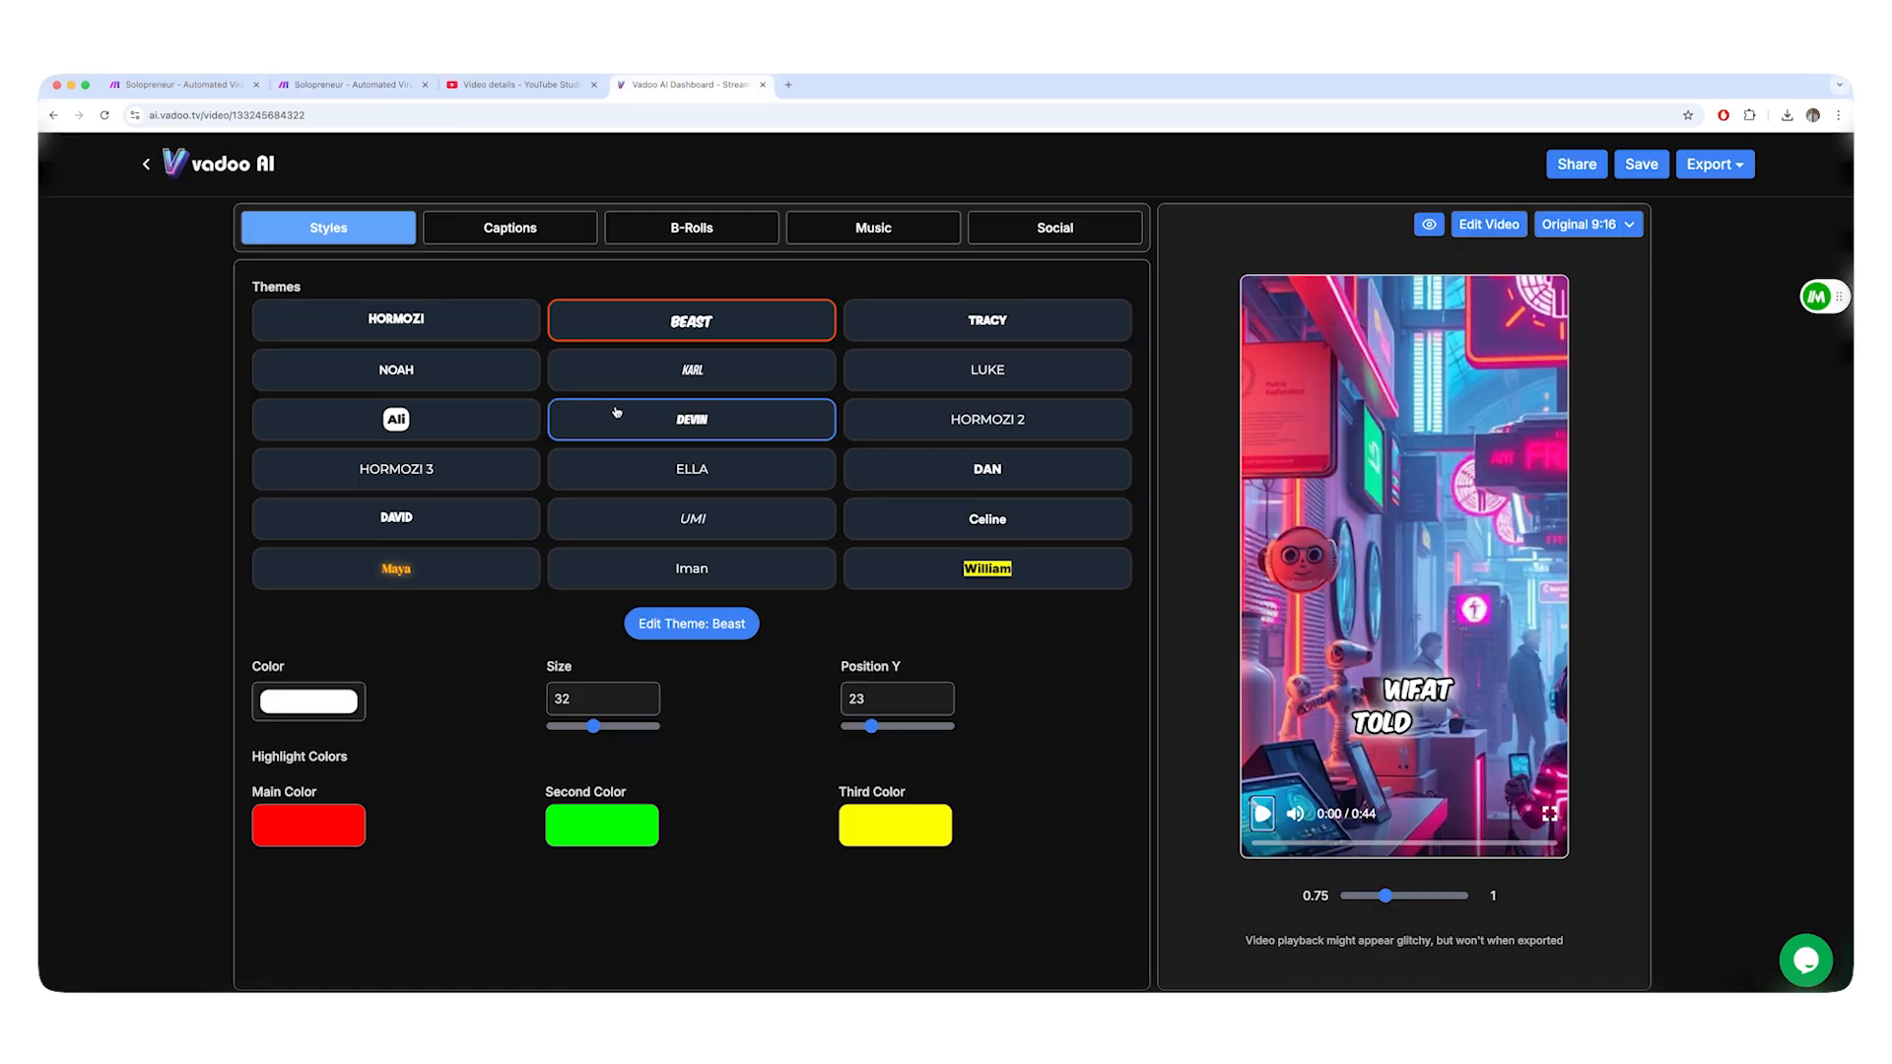
click(707, 461)
click(695, 422)
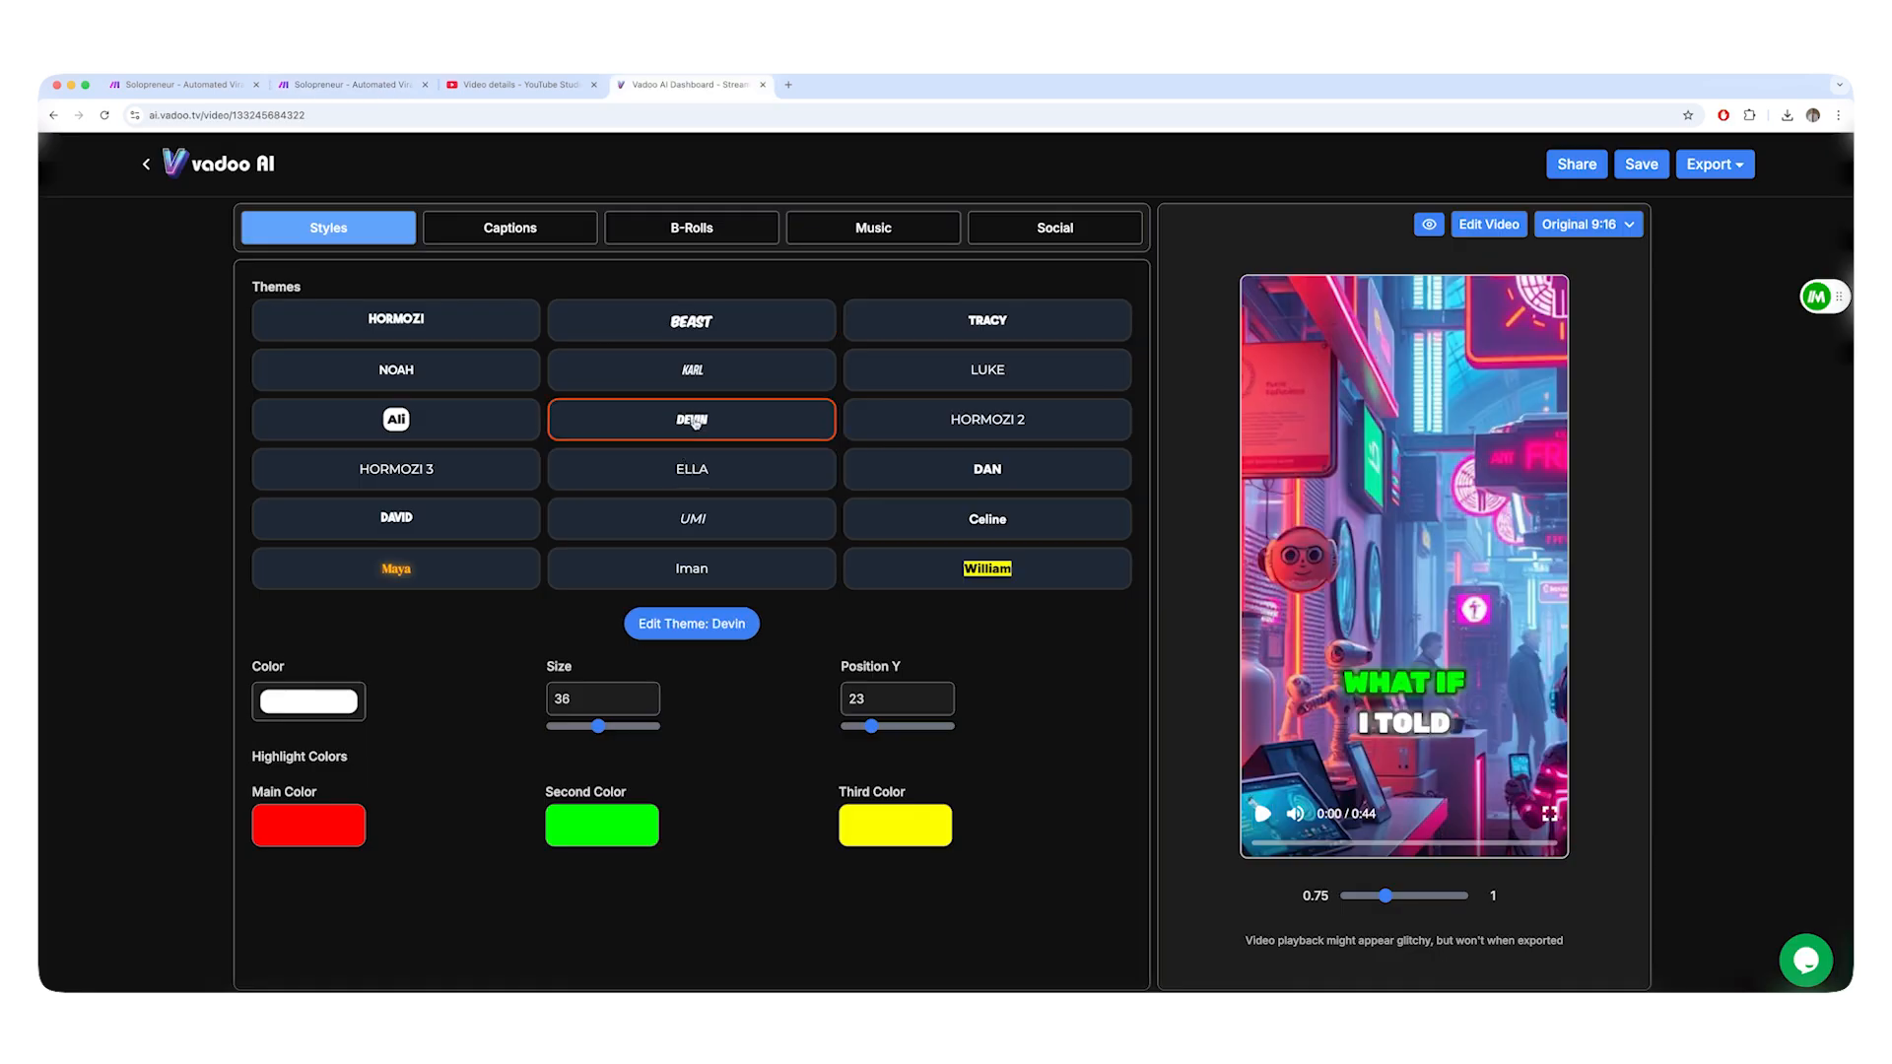
Preview the Hormozi 2, Karl, Beast, Ali, Hormozi 3 and David caption themes on the video.
click(934, 414)
click(773, 362)
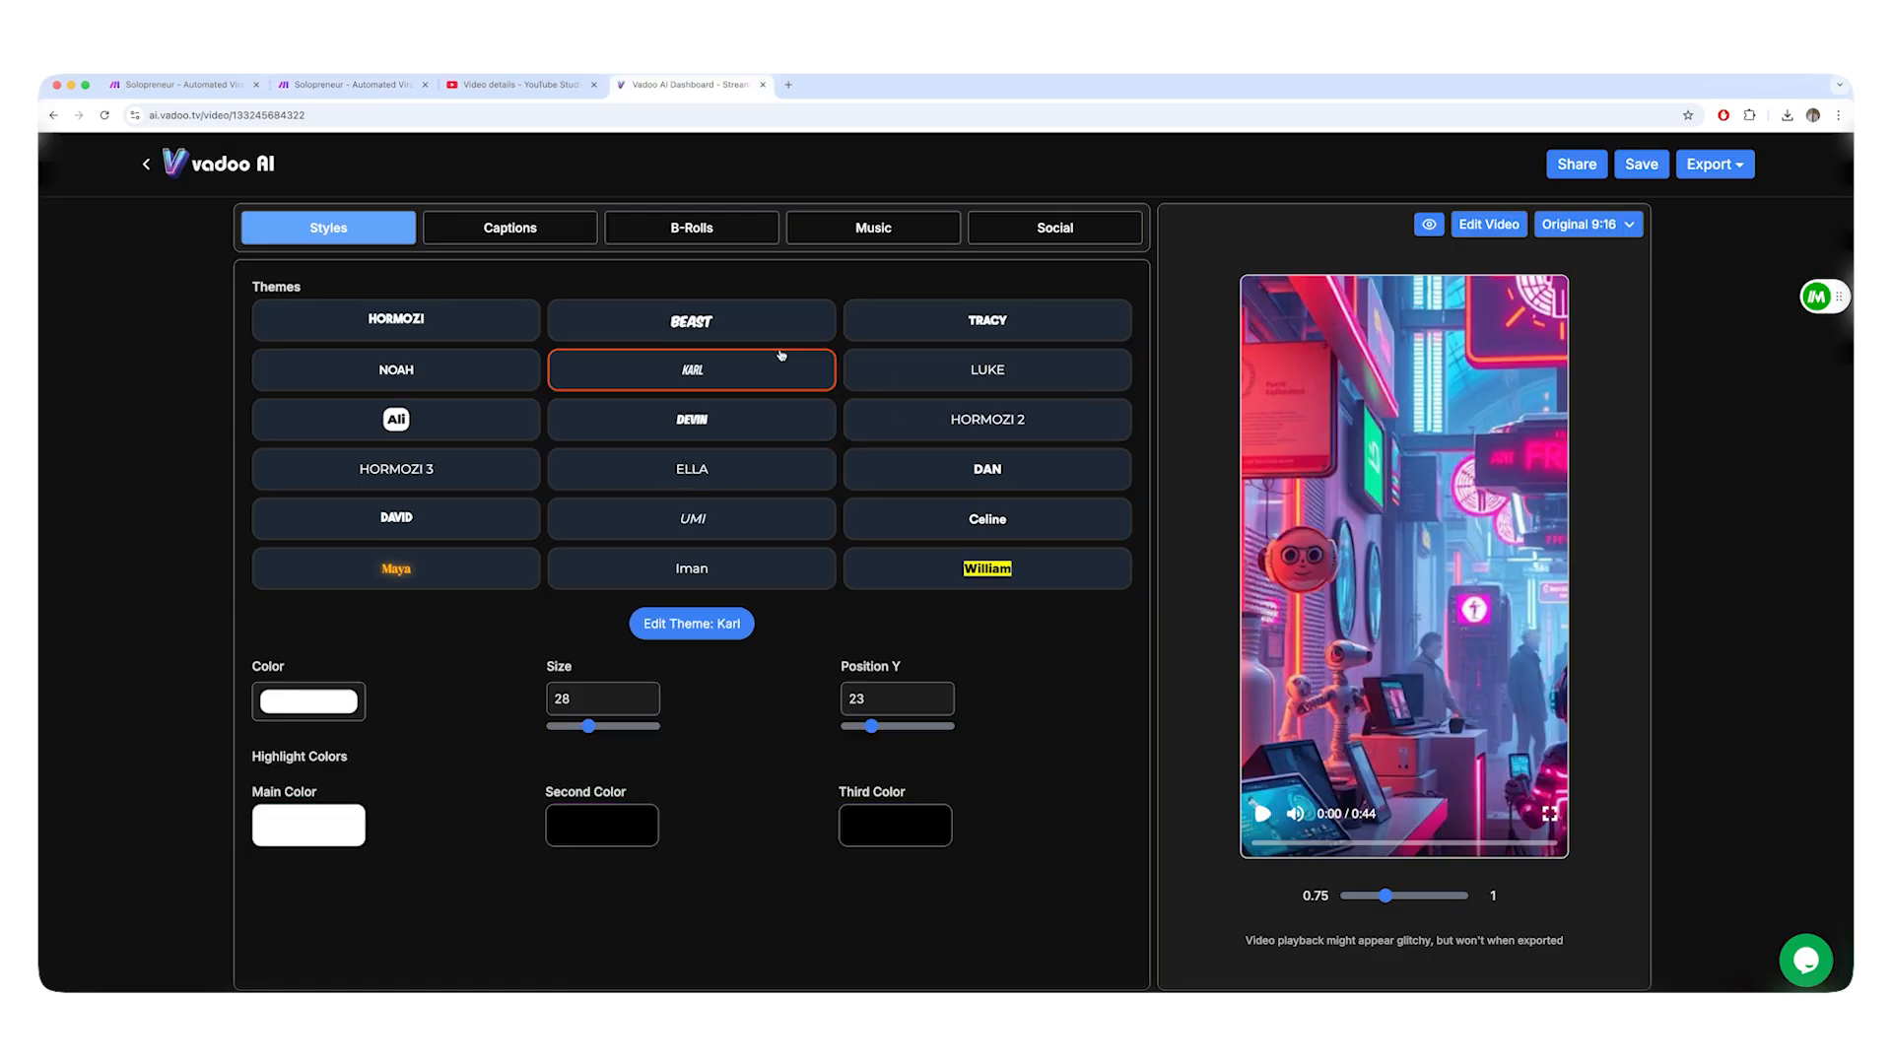
click(729, 307)
click(415, 415)
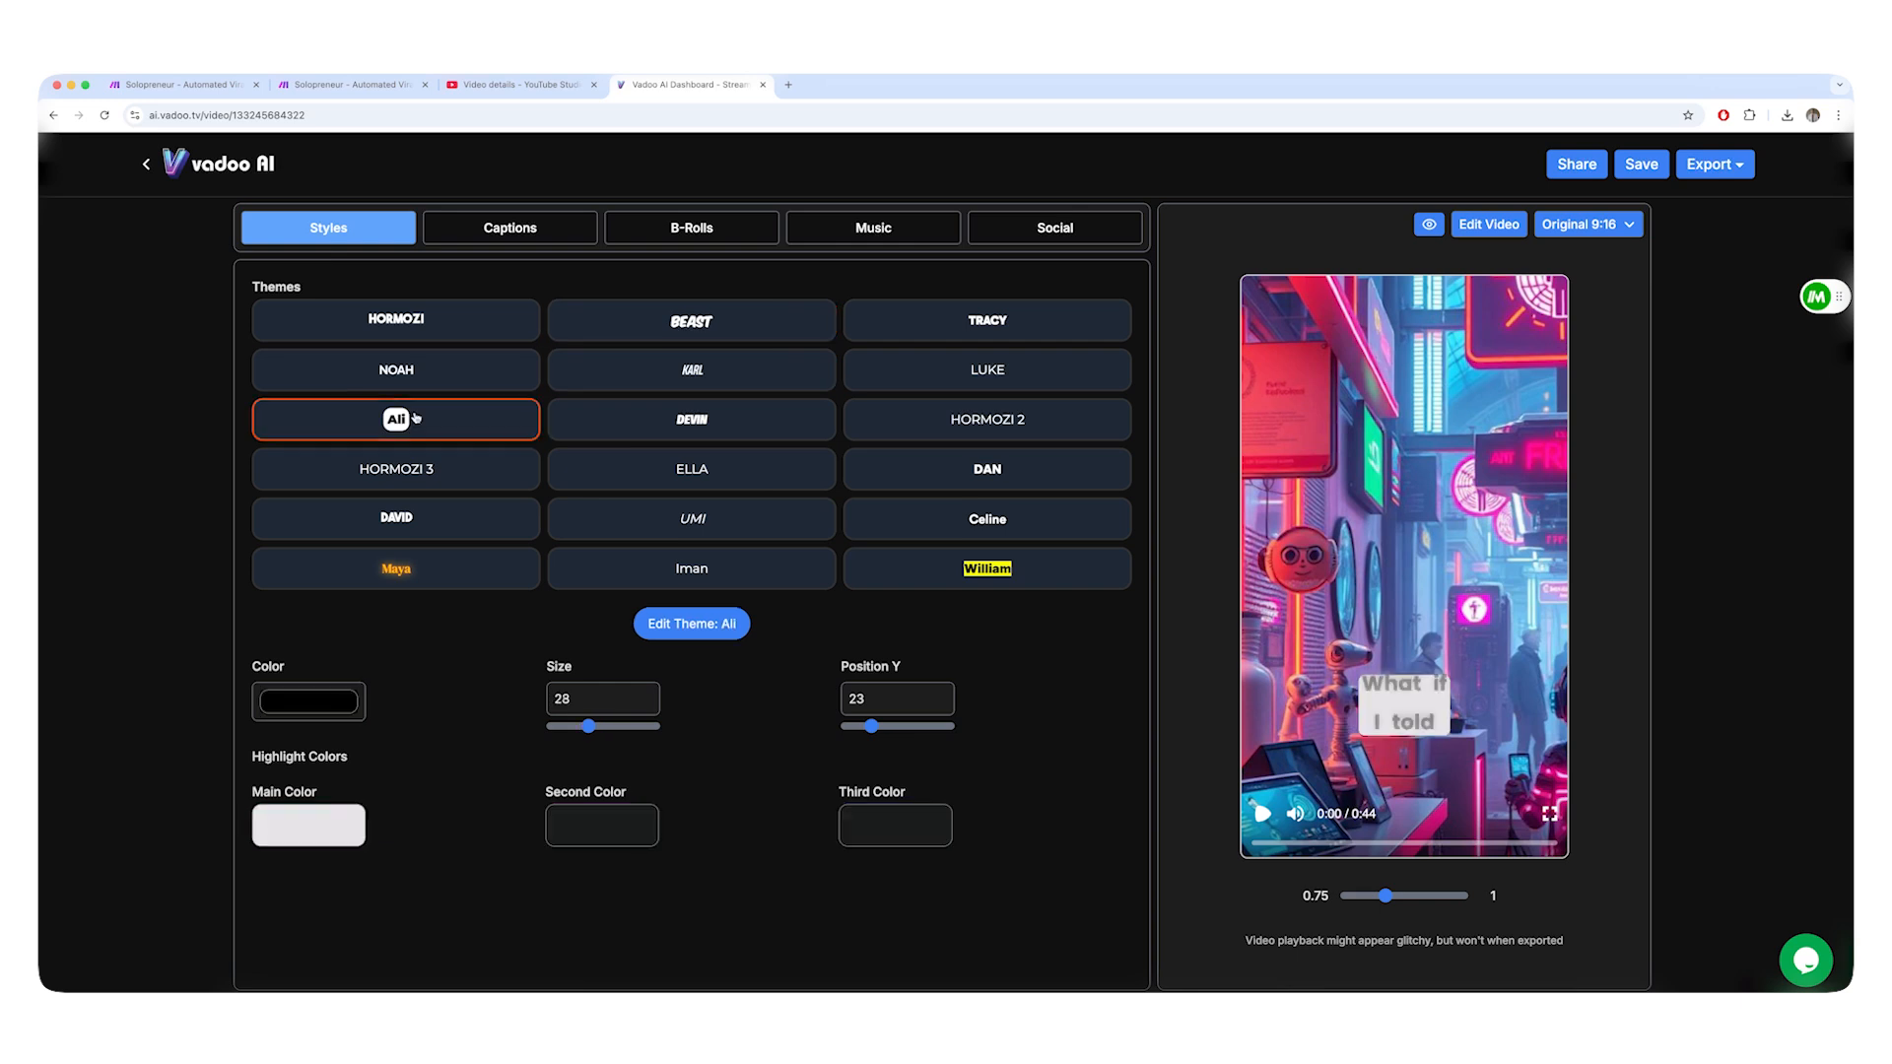
click(419, 471)
click(414, 520)
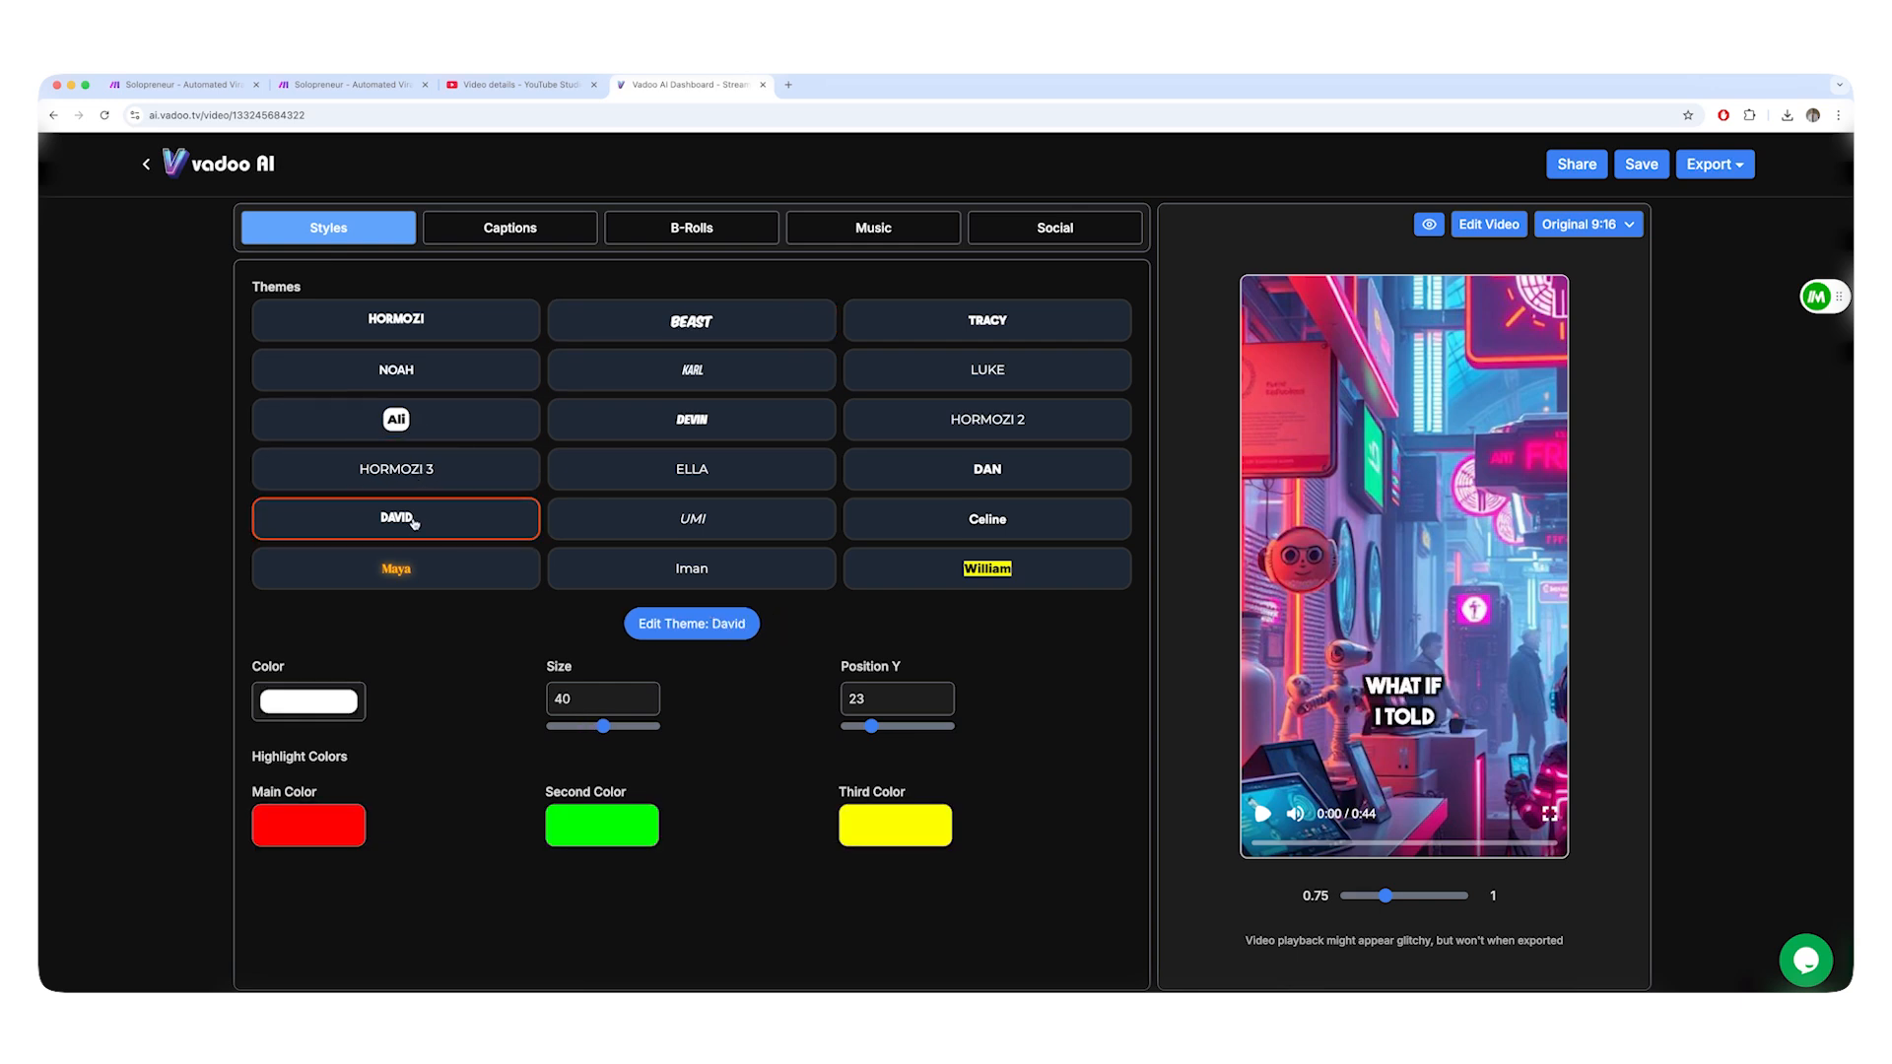
Switch to the Make scenario and set the theme to "David" in the Get Video ID request content.
click(317, 86)
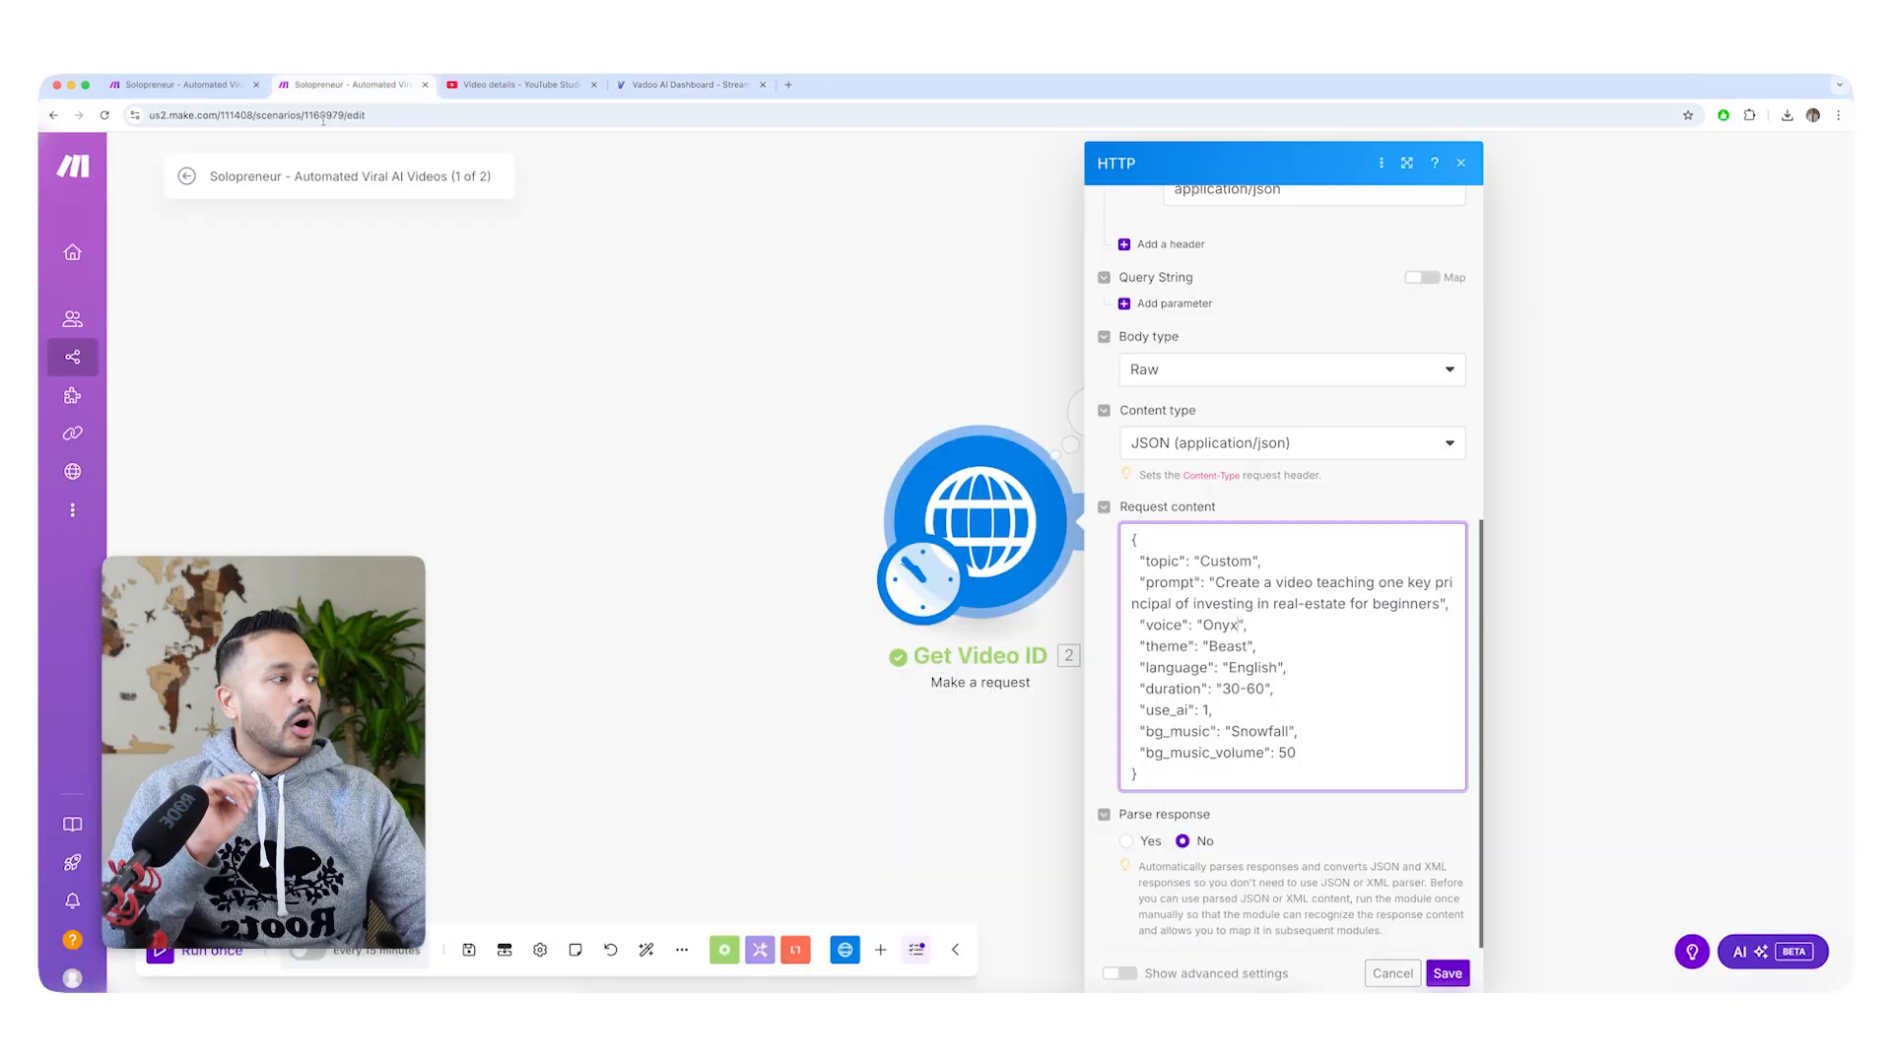
double_click(1230, 647)
text(David)
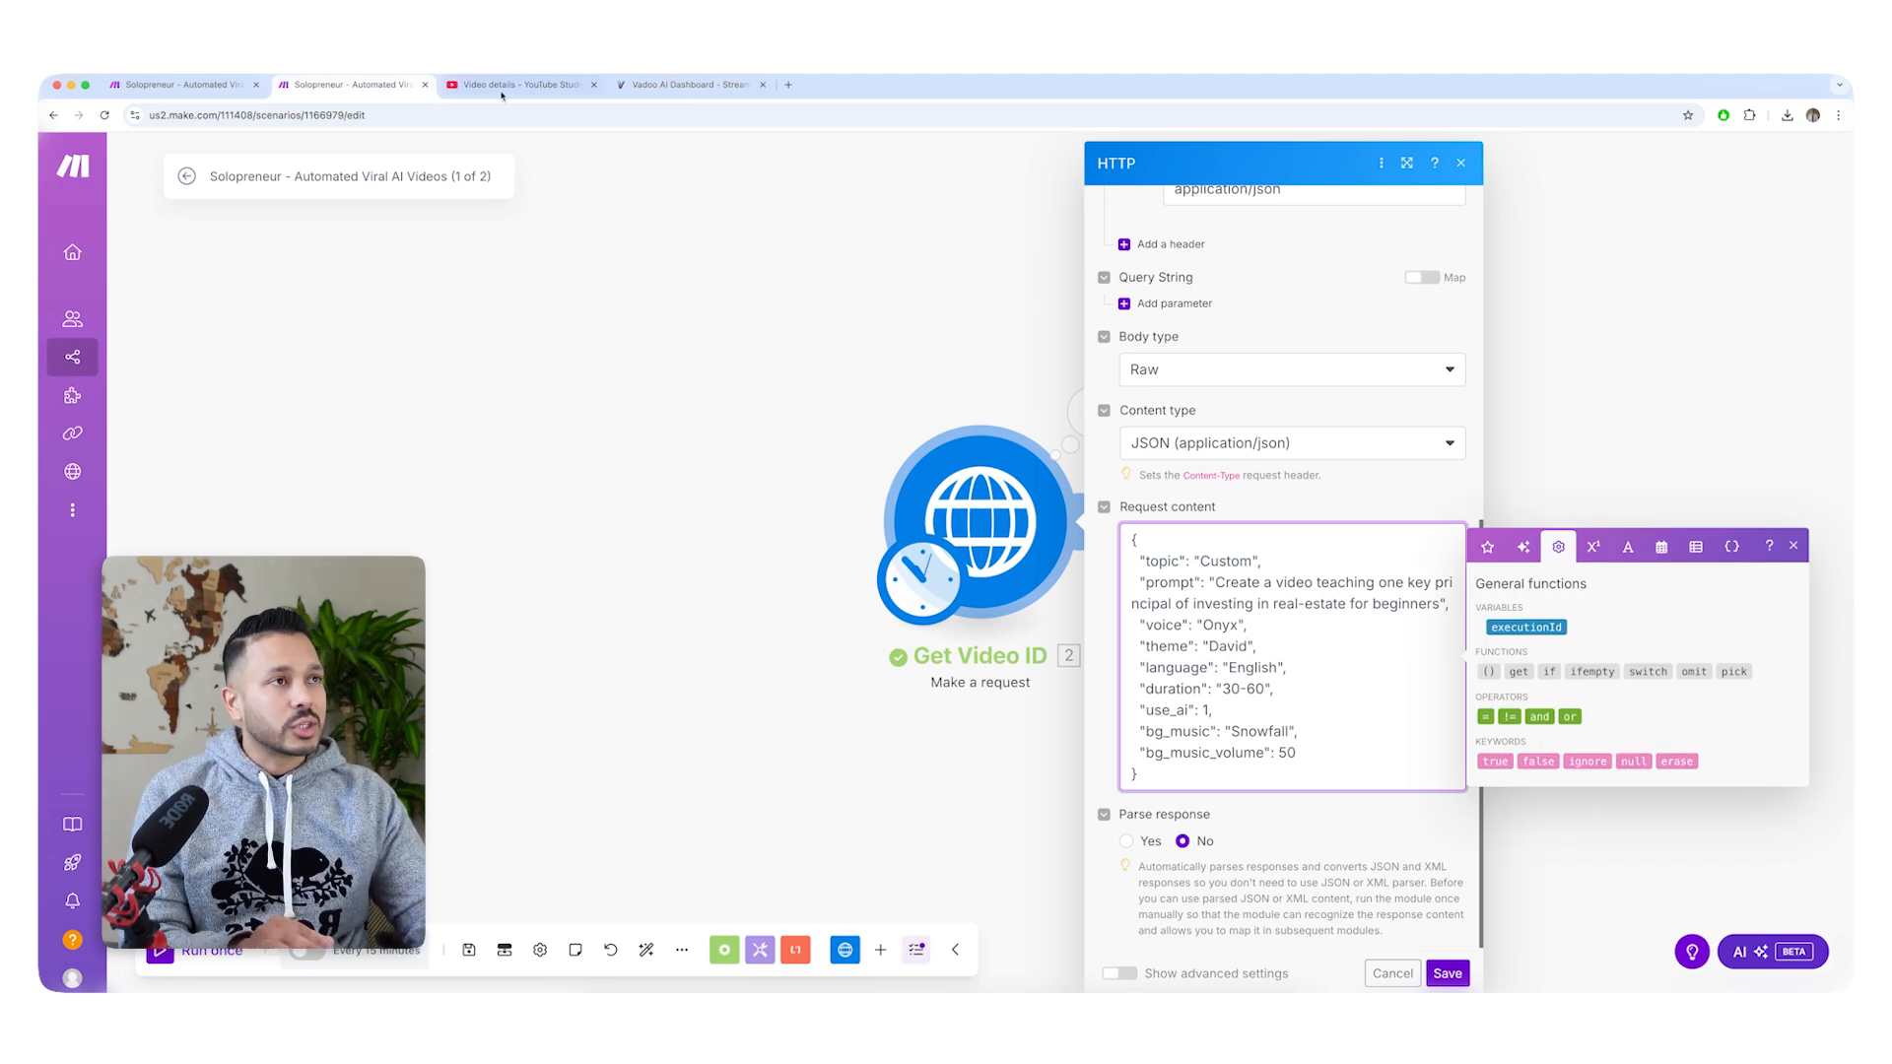
Check the available video languages and duration options in Vadoo AI's story video generator against the request content in Make.
click(687, 84)
click(682, 562)
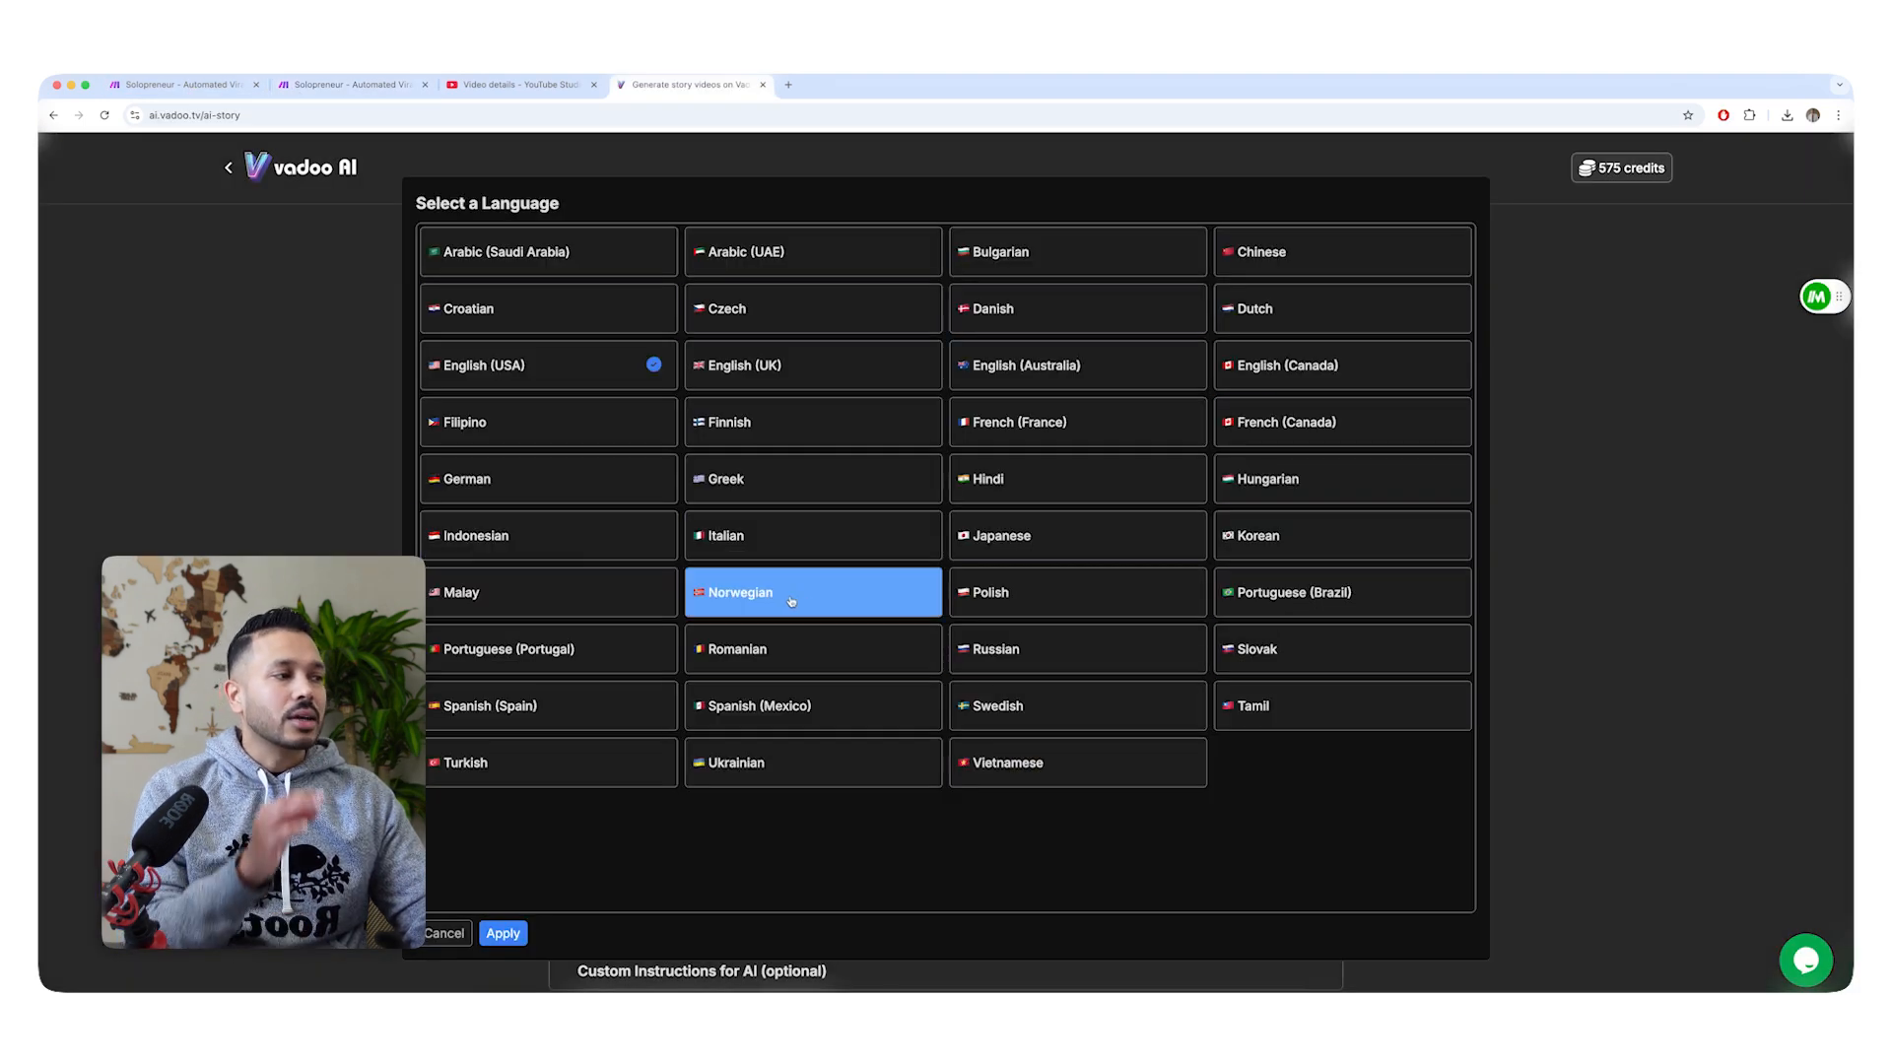
click(350, 85)
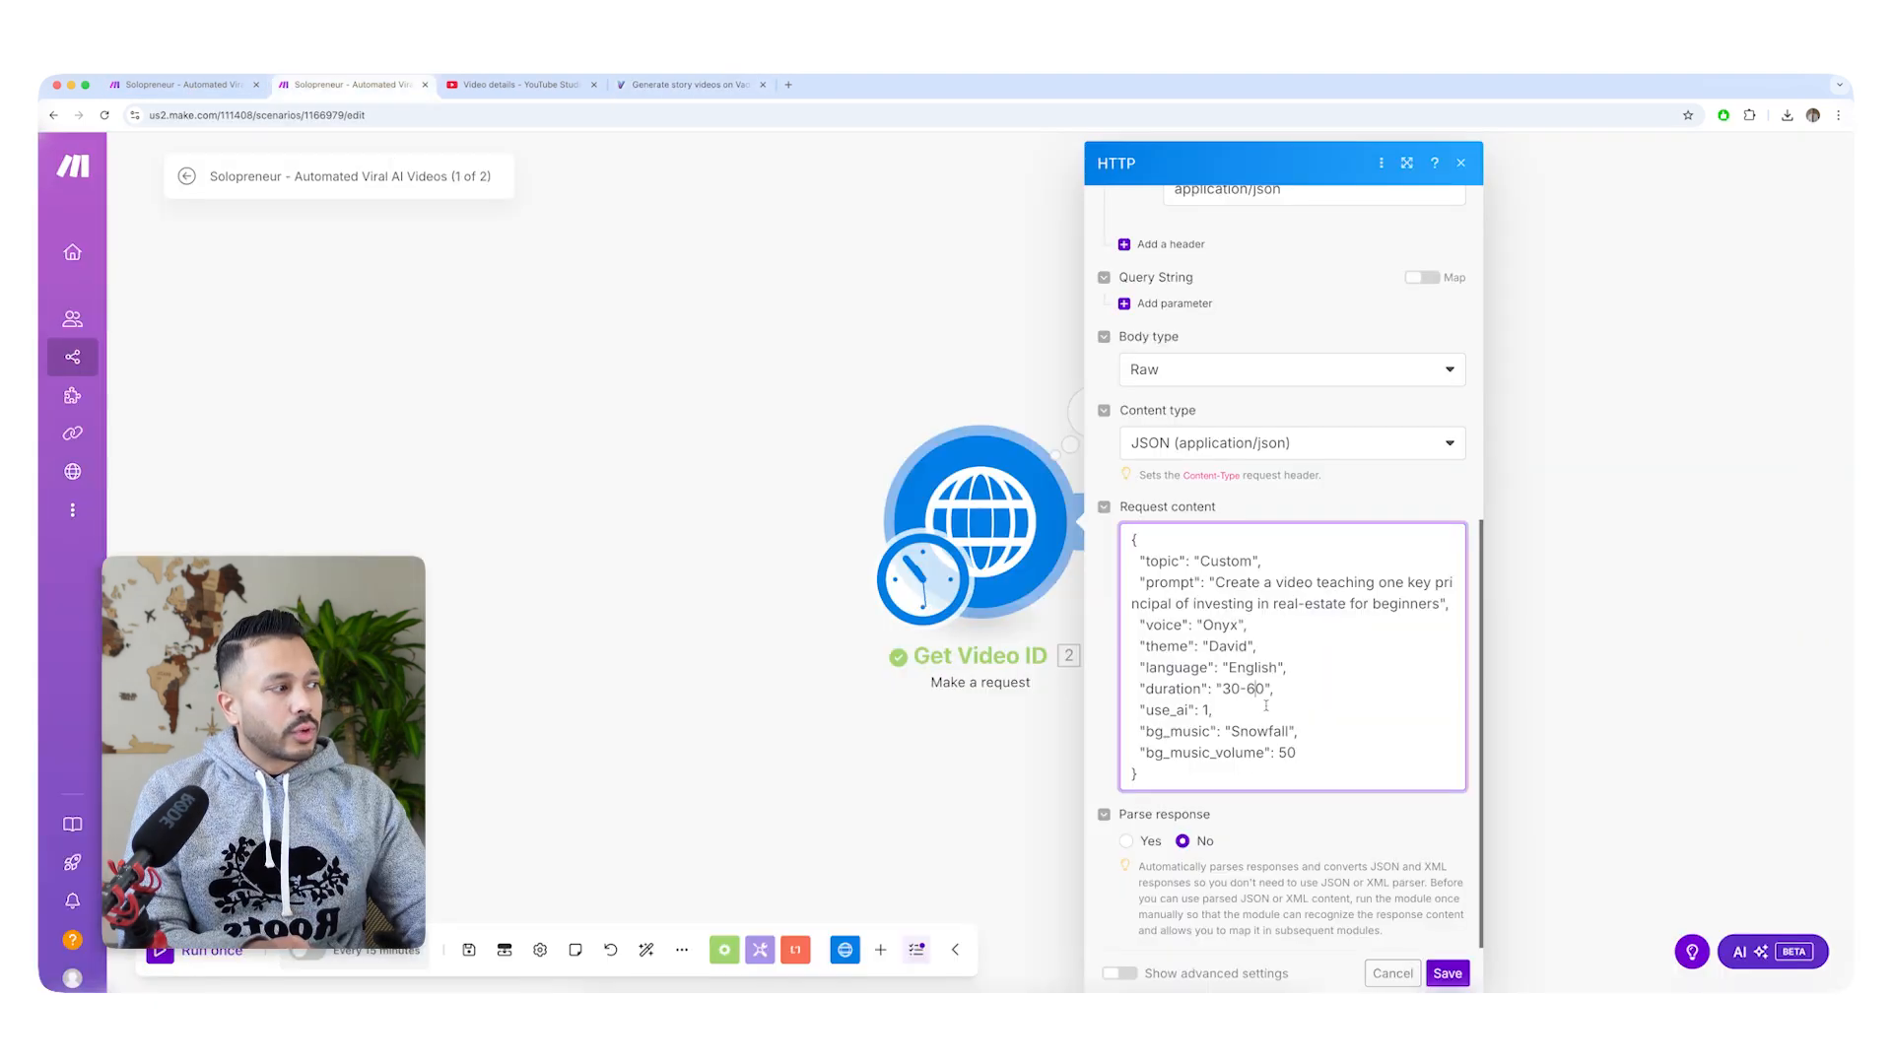
click(708, 85)
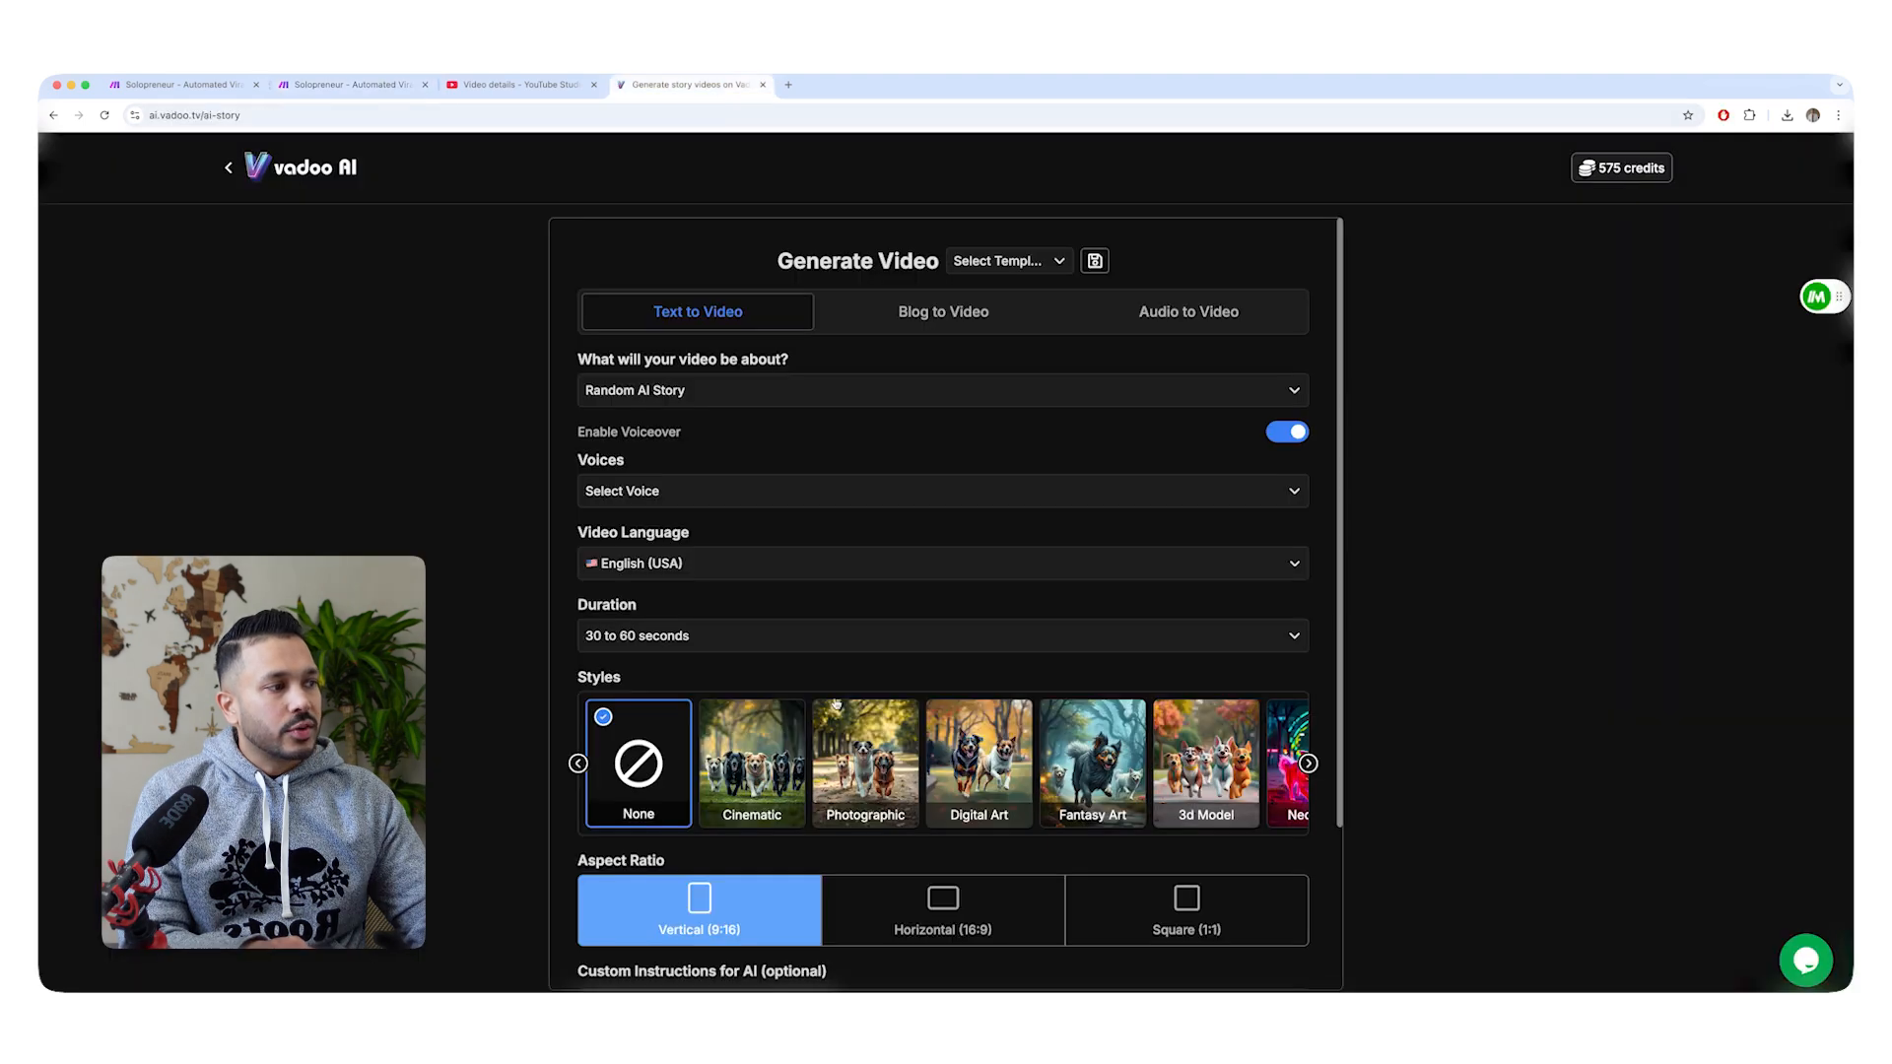
click(724, 640)
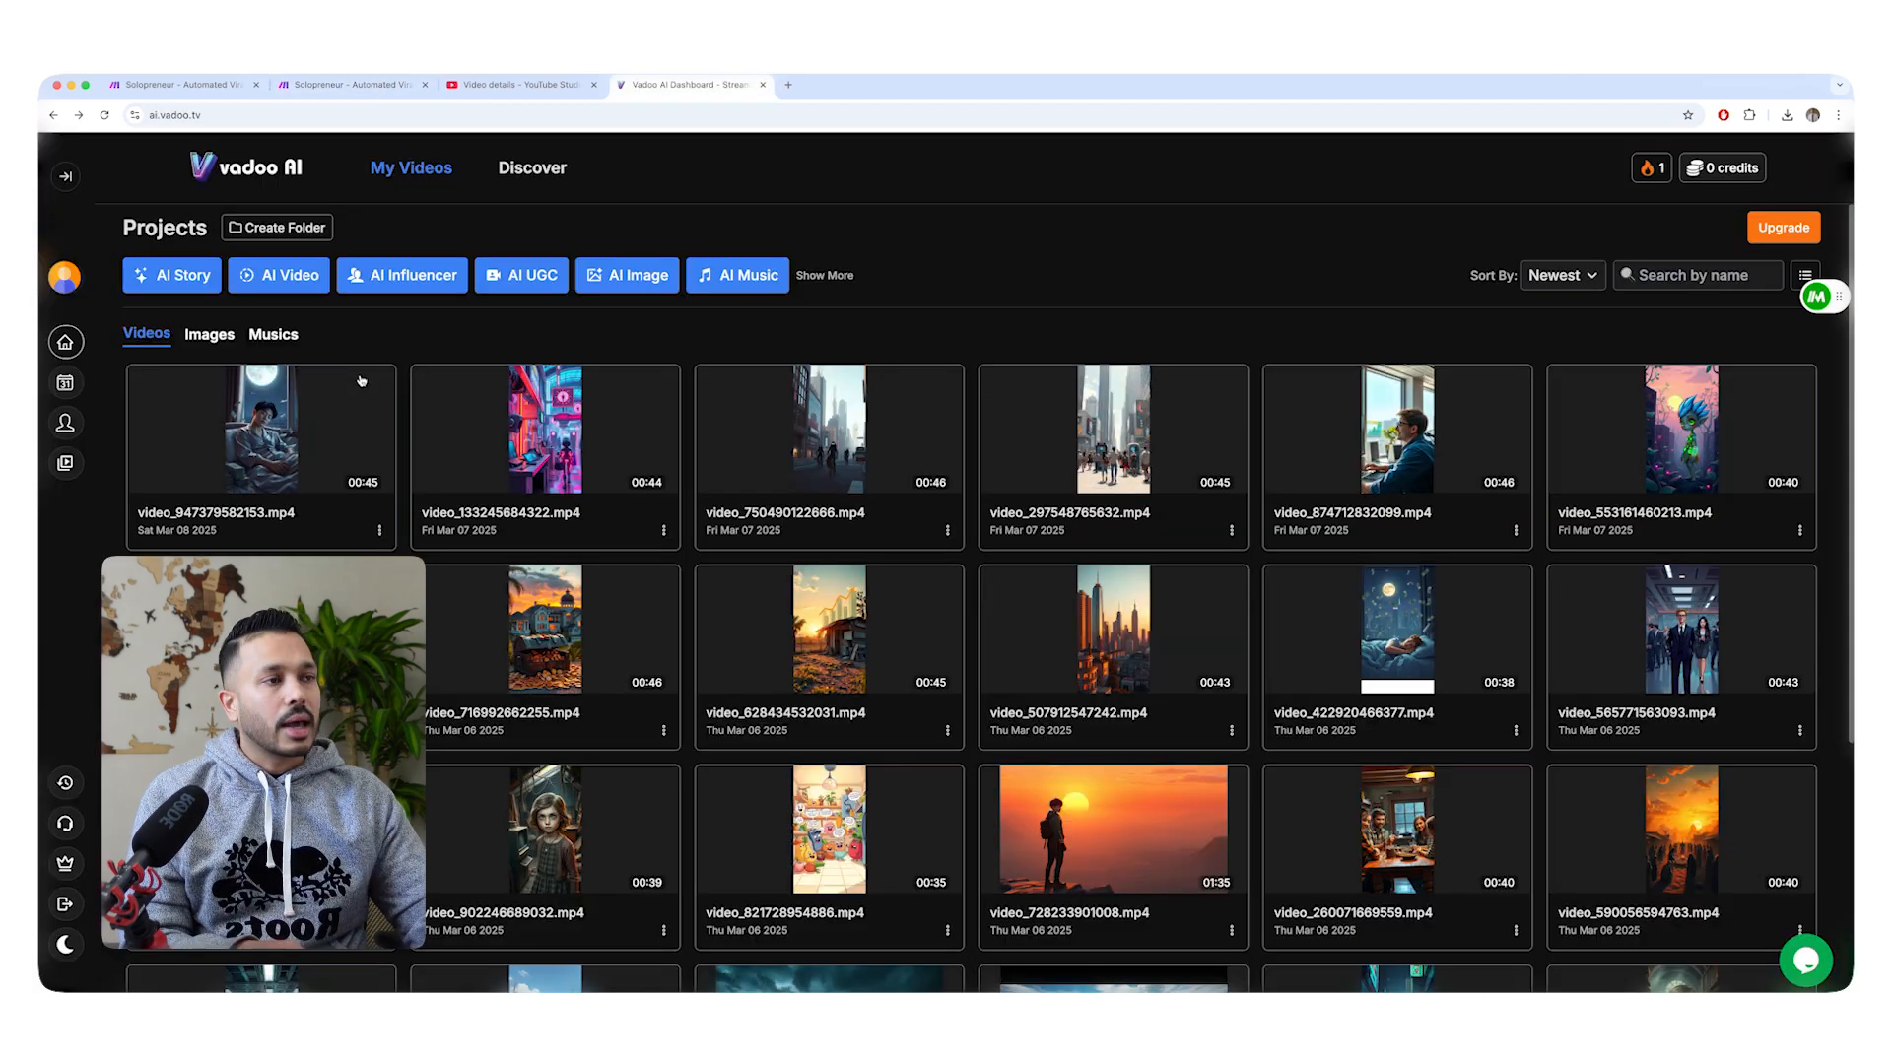
Open the newest video in Vadoo AI and listen to the Snowfall and Nas background music tracks.
click(250, 422)
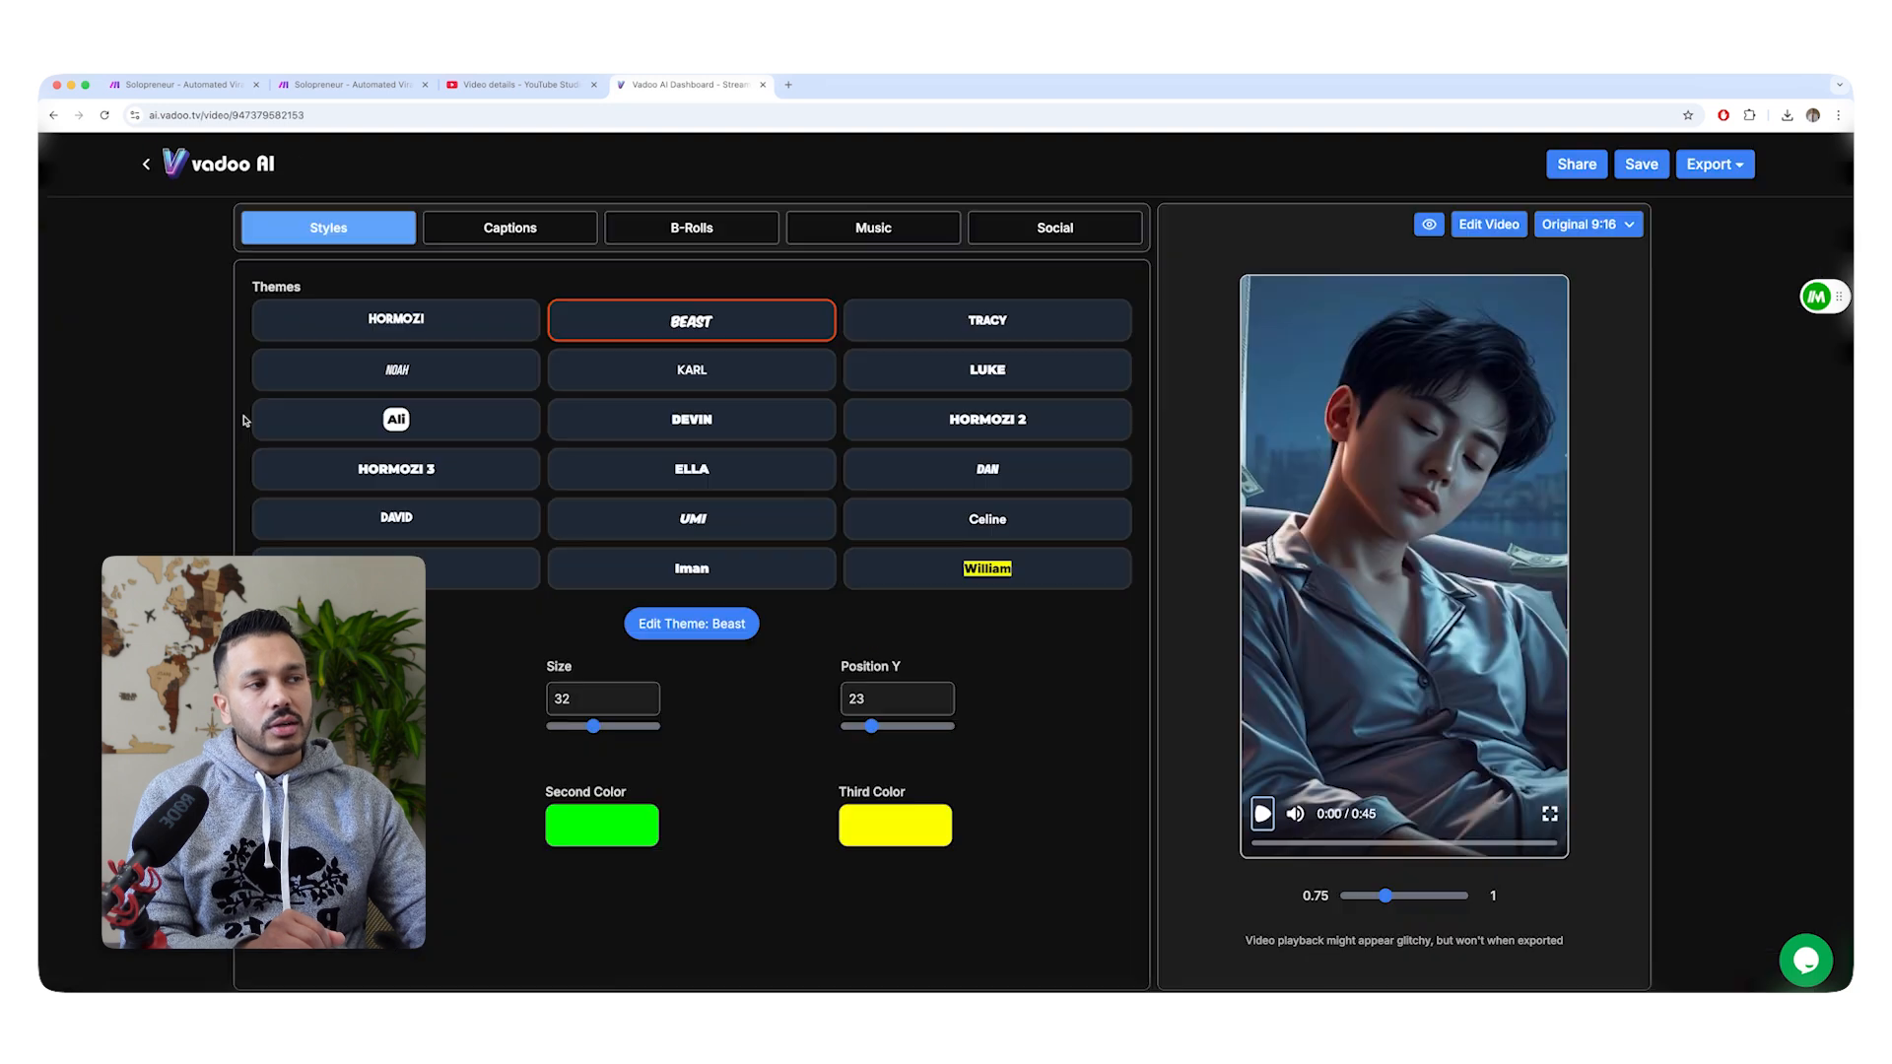
click(857, 228)
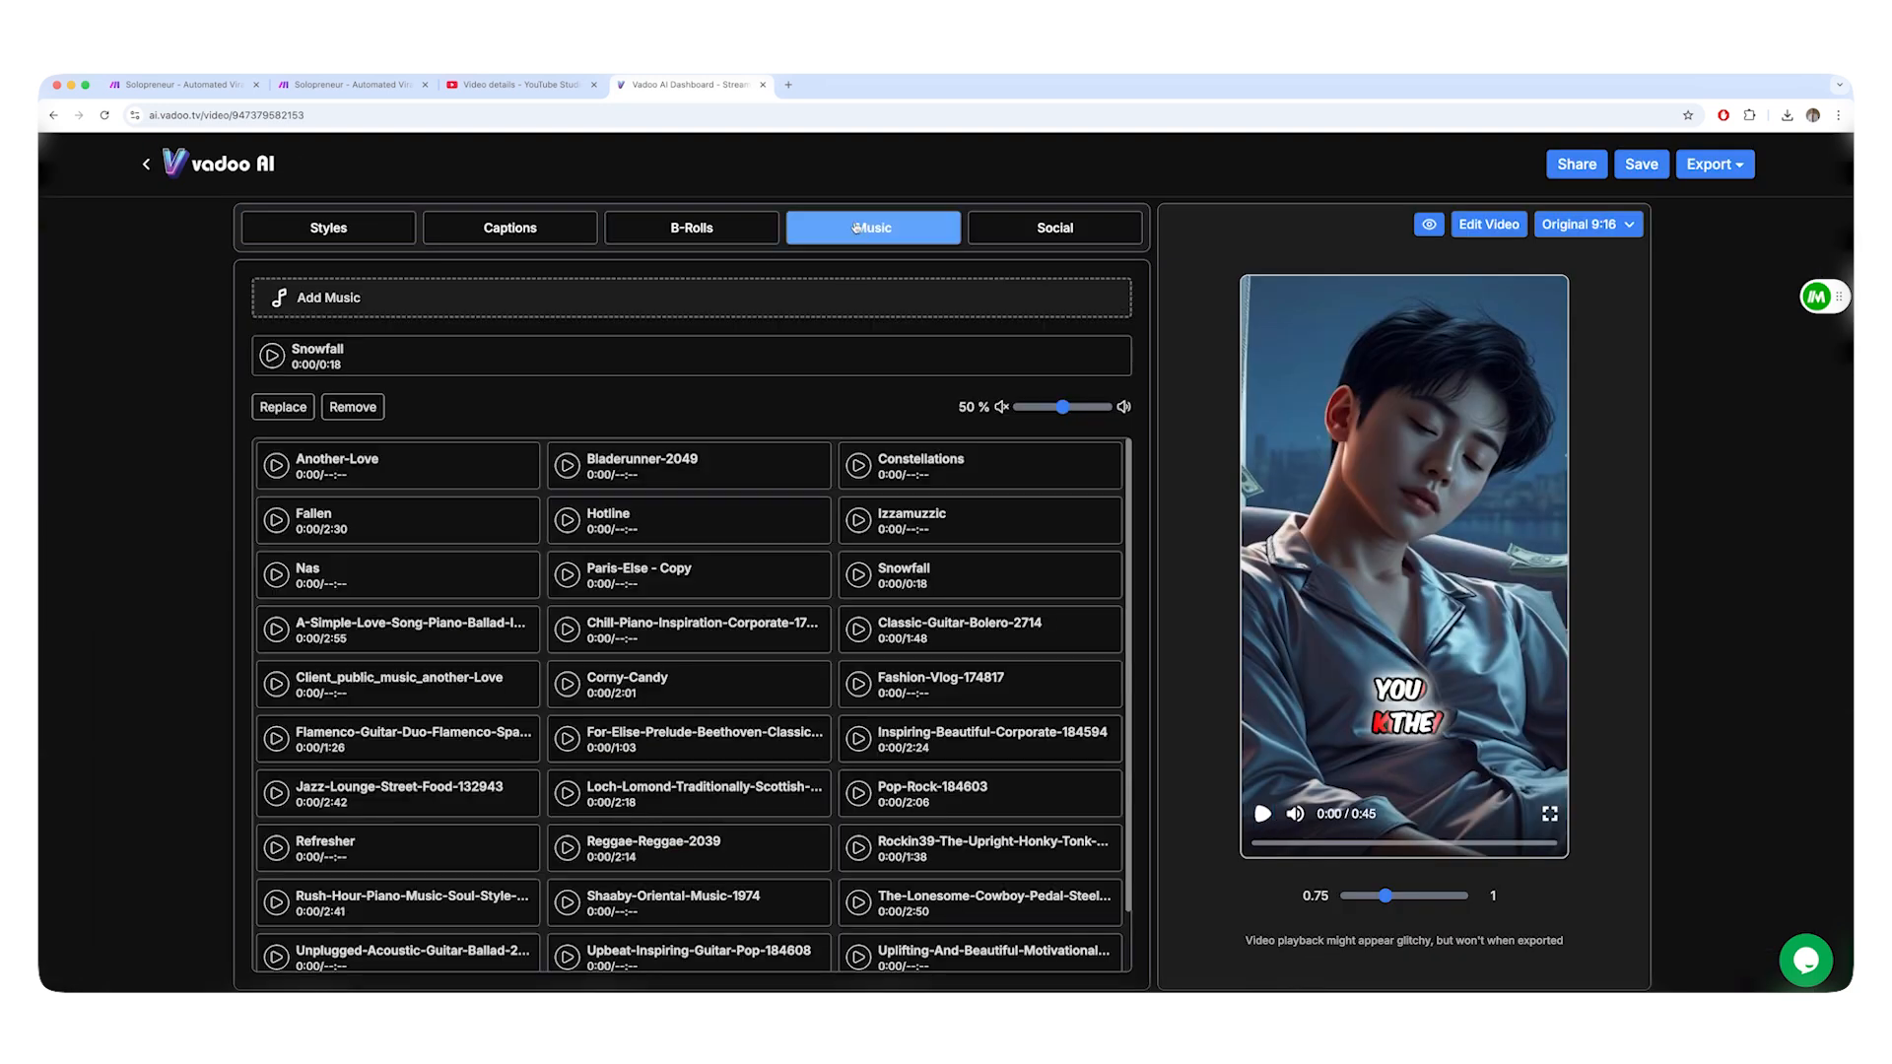
scroll(689, 533, down, 2)
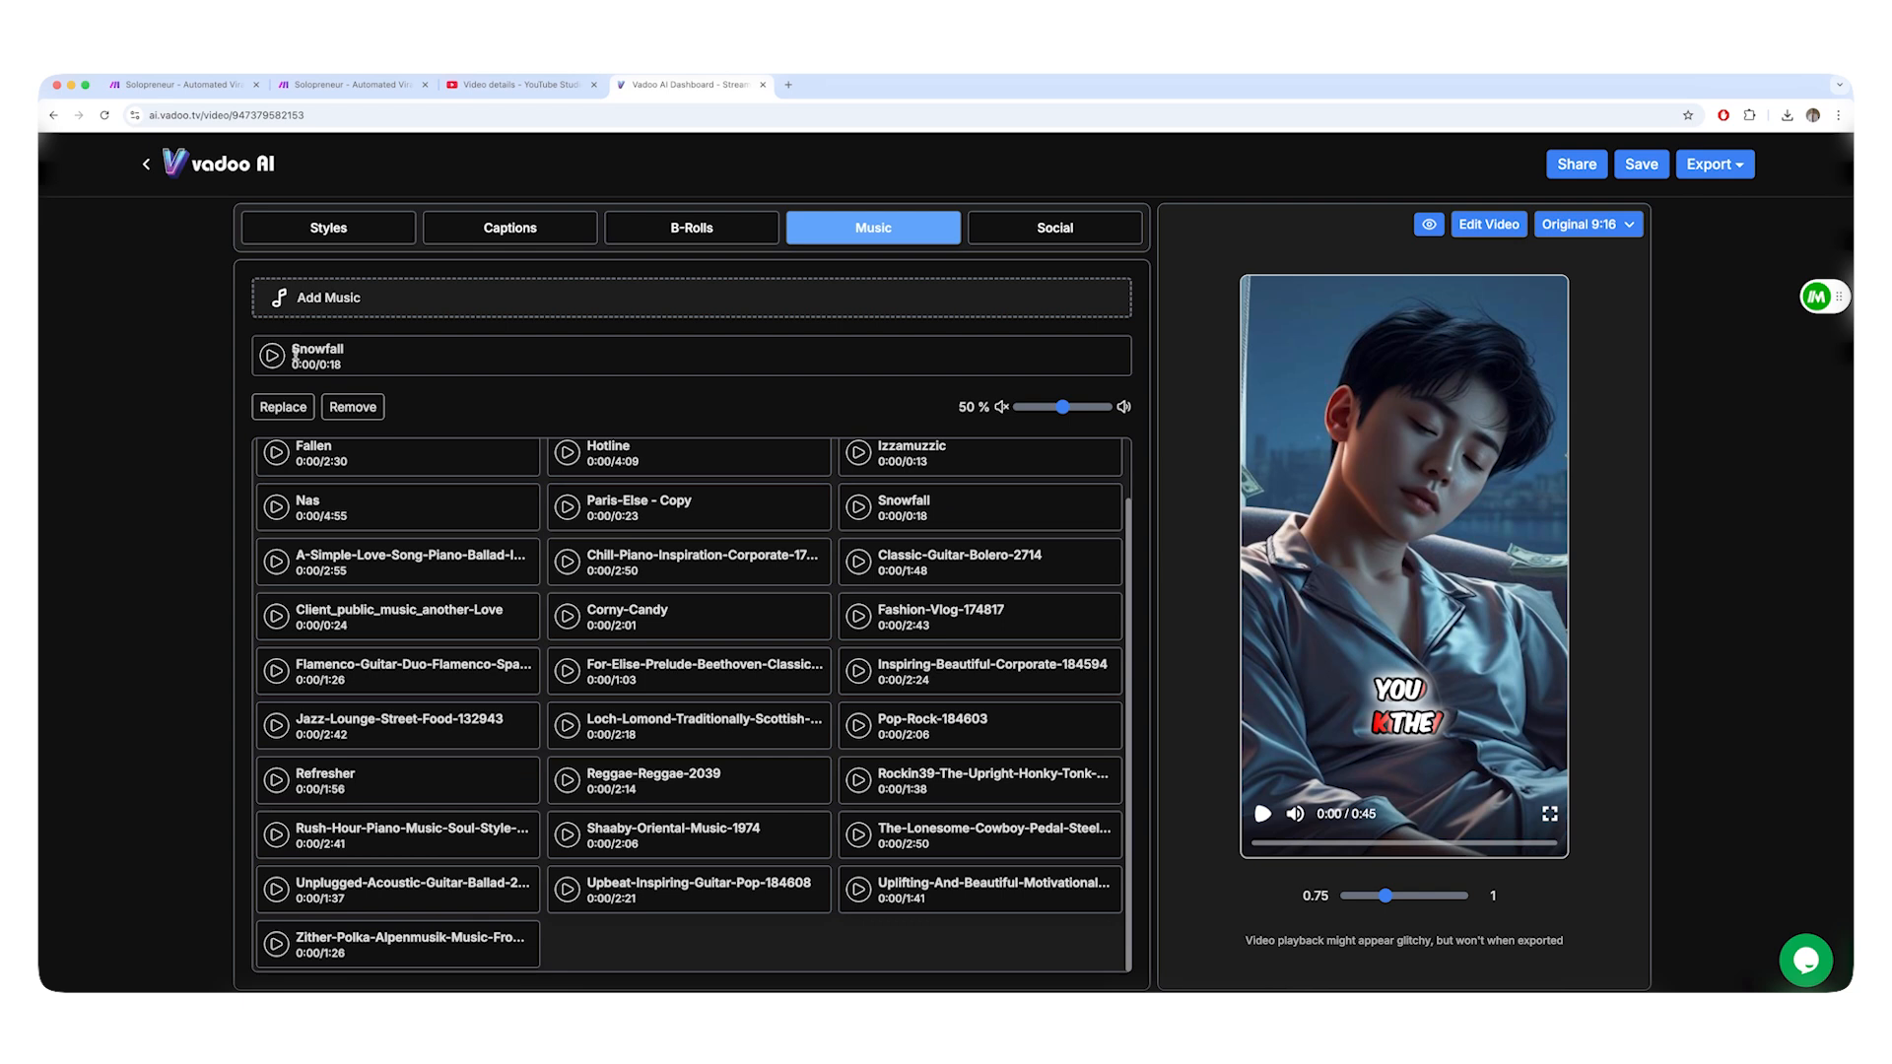
click(272, 356)
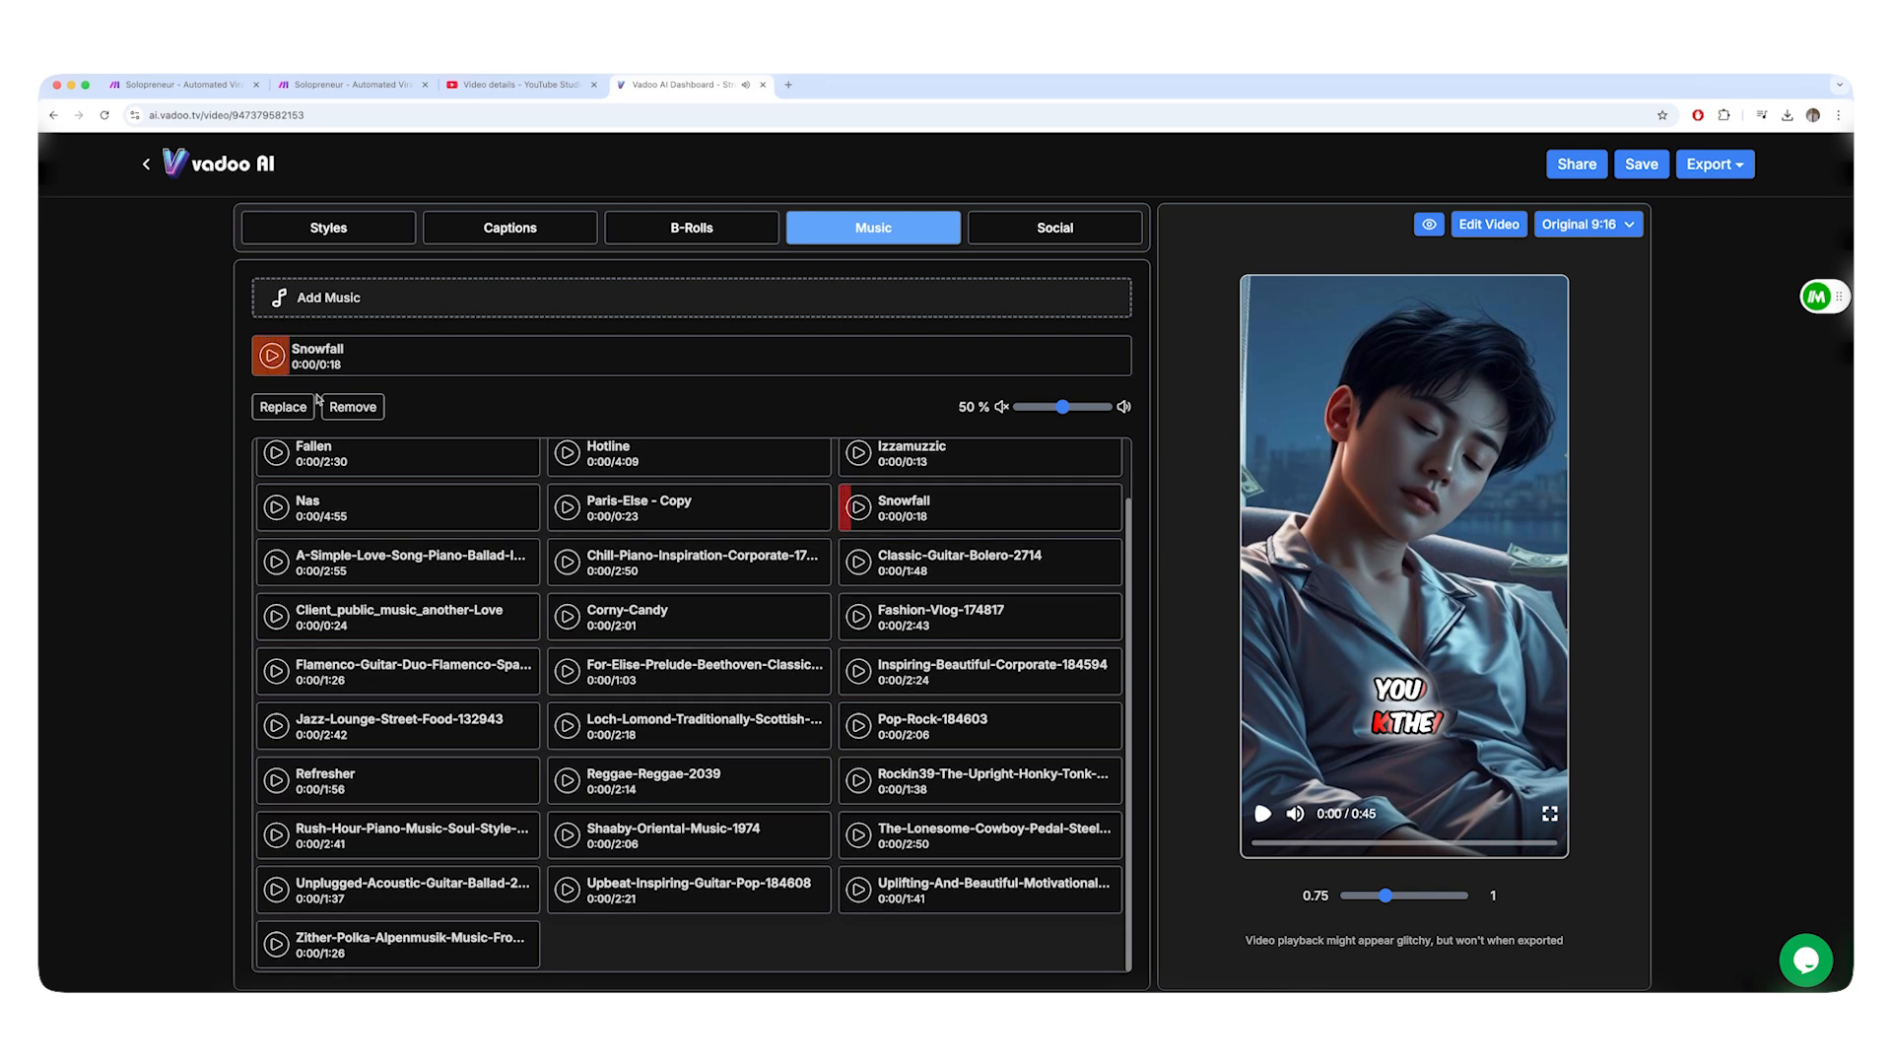
click(277, 508)
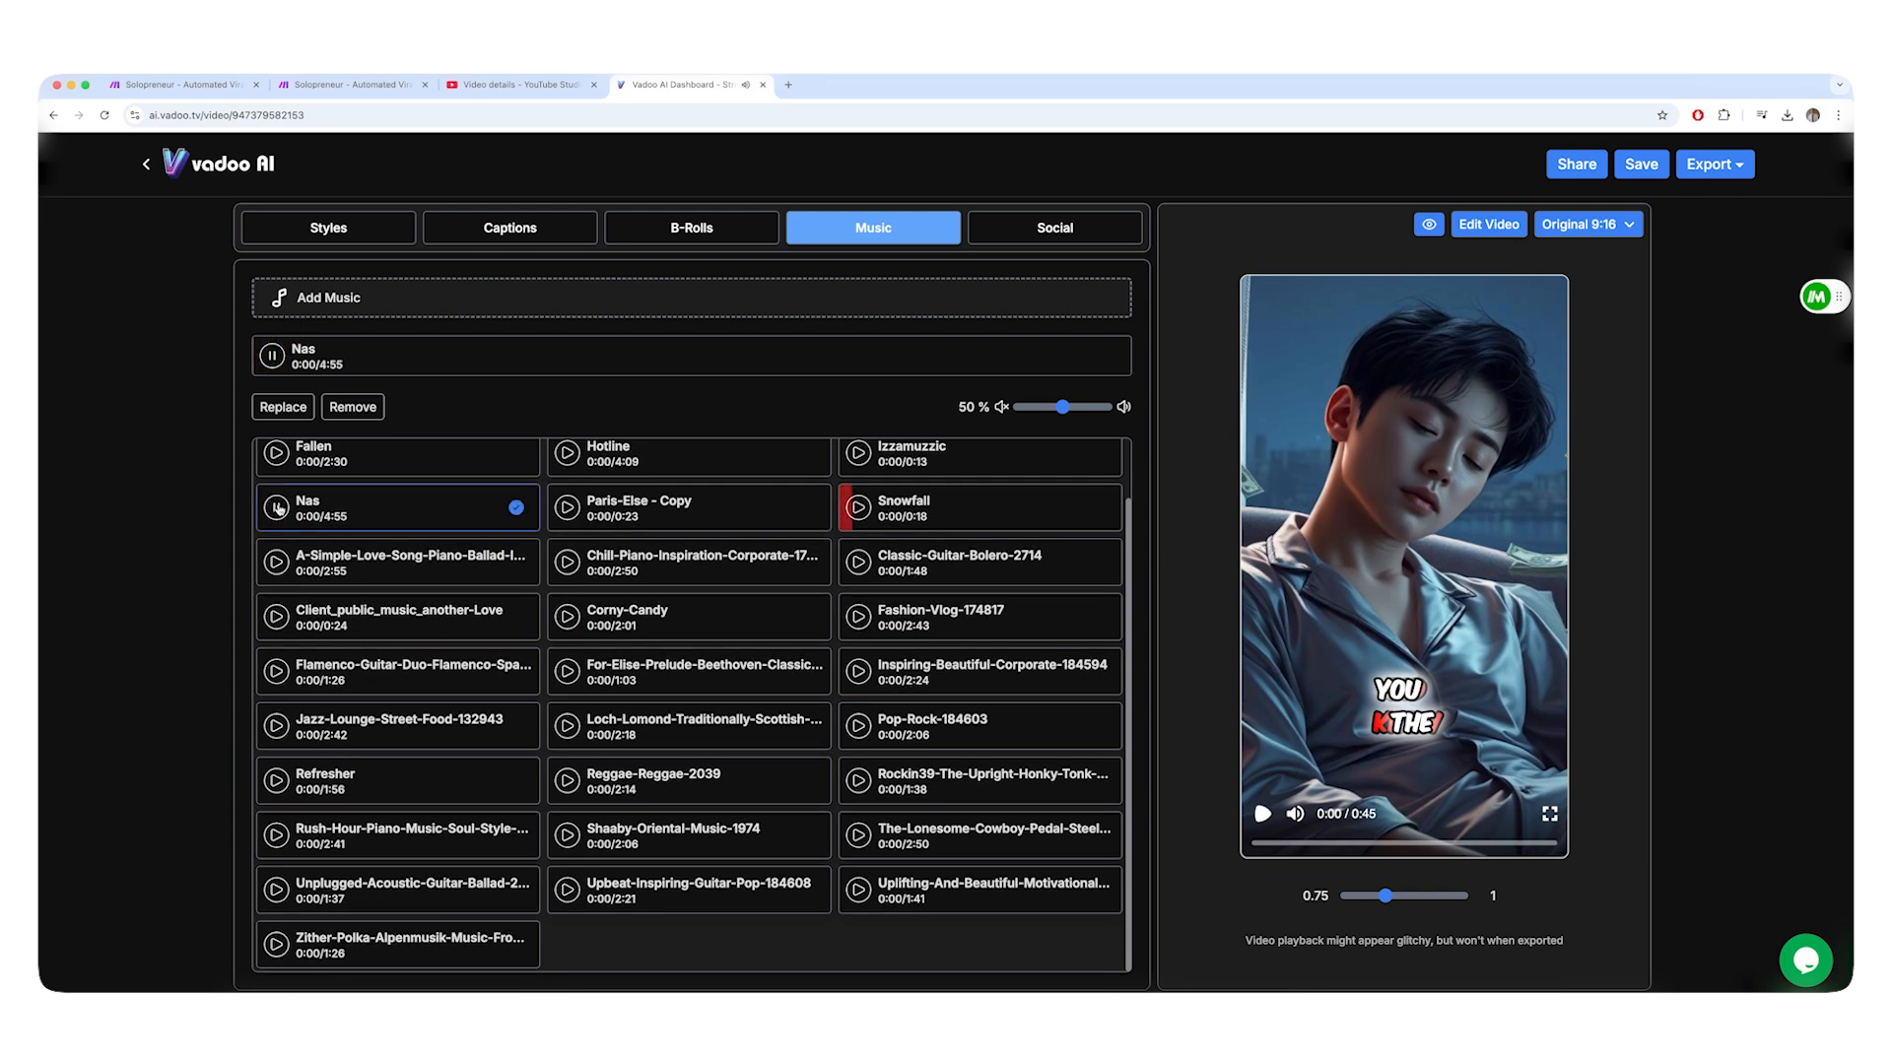
click(278, 507)
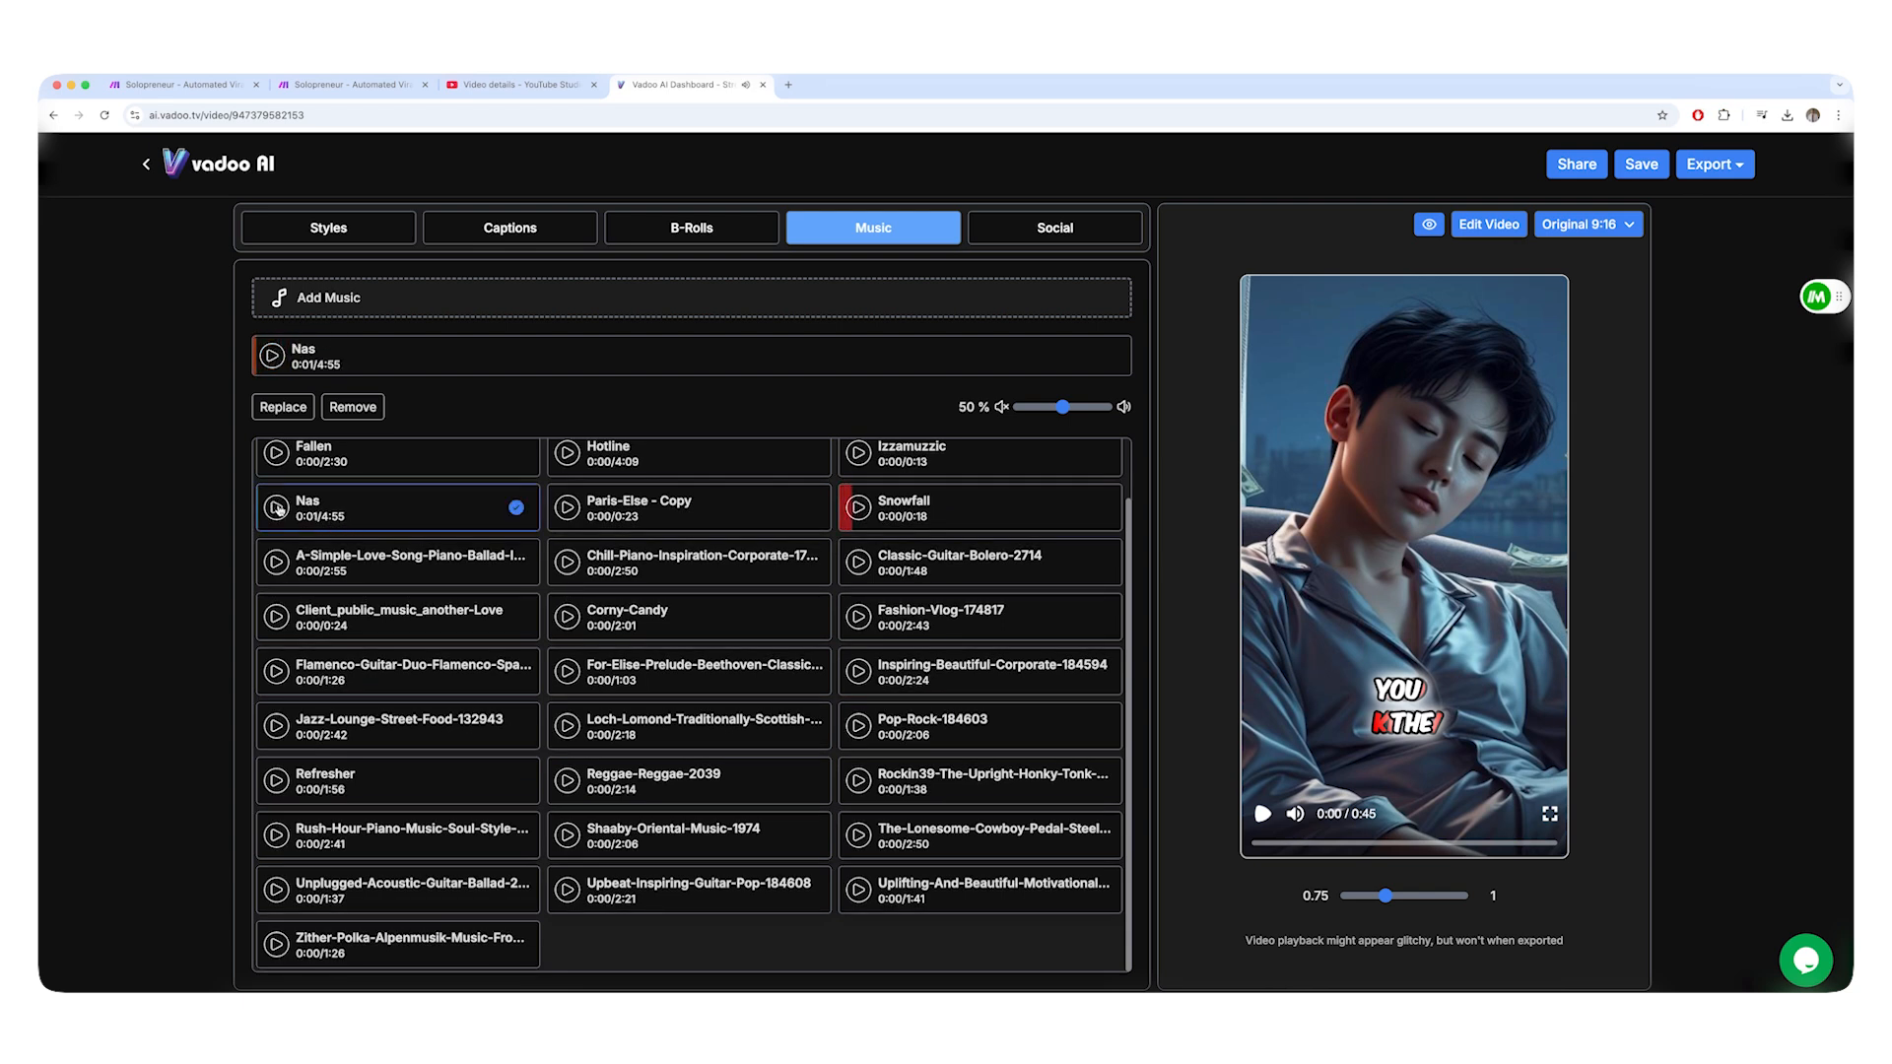
Set bg_music to "Nas" in the Get Video ID request content in Make, and close the module settings without saving.
click(355, 84)
double_click(1259, 731)
text(Nas)
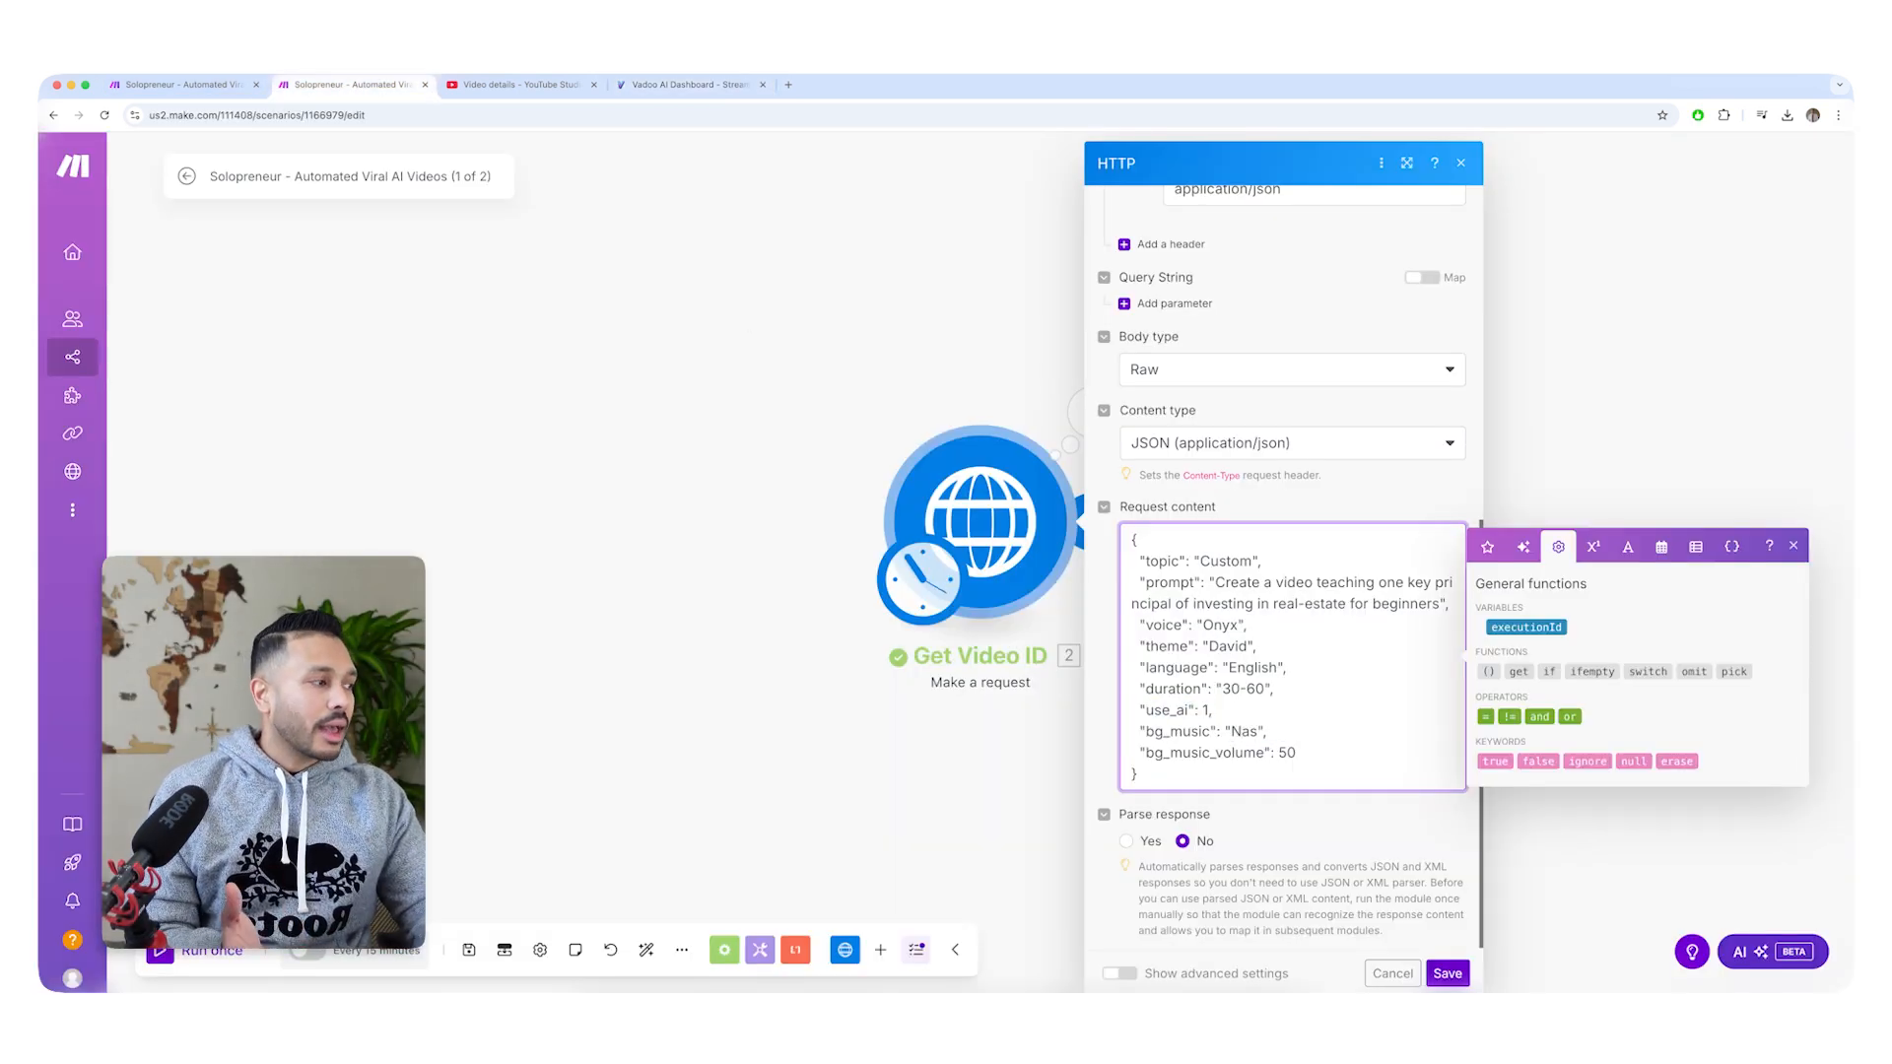
click(1321, 751)
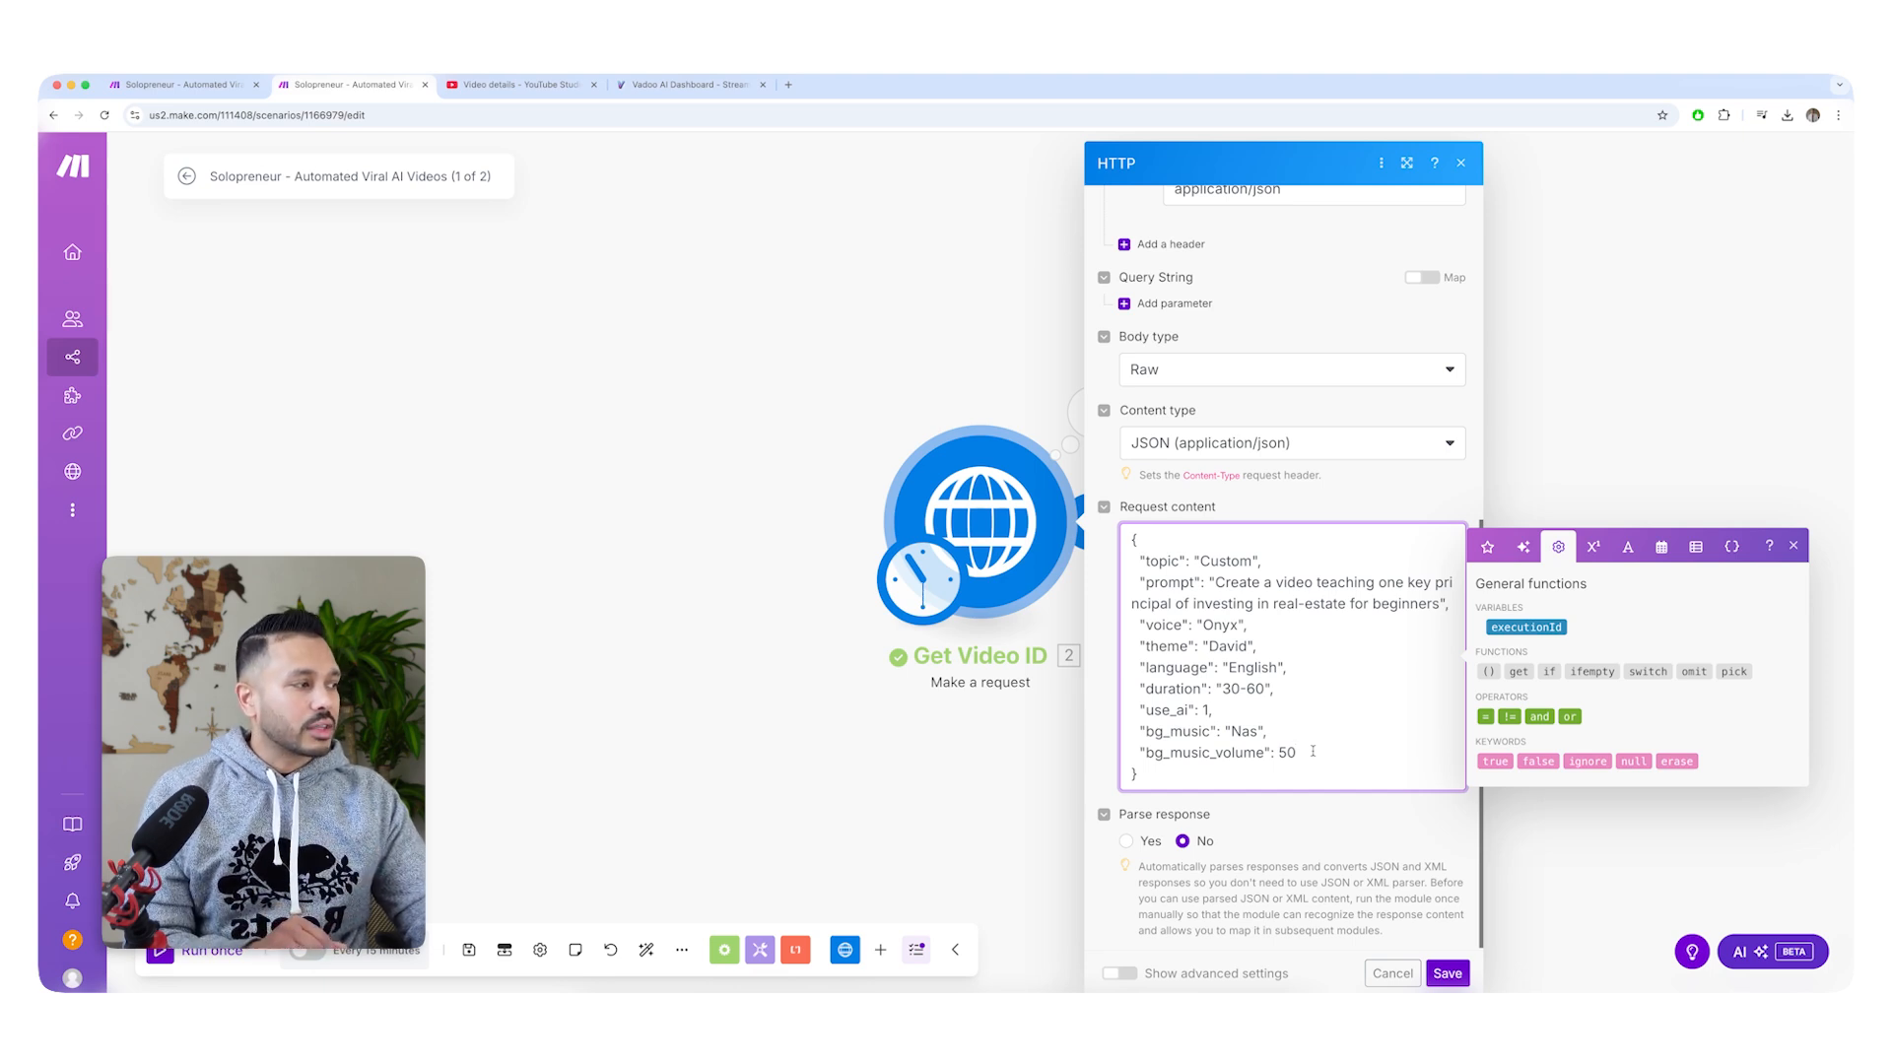
click(1392, 973)
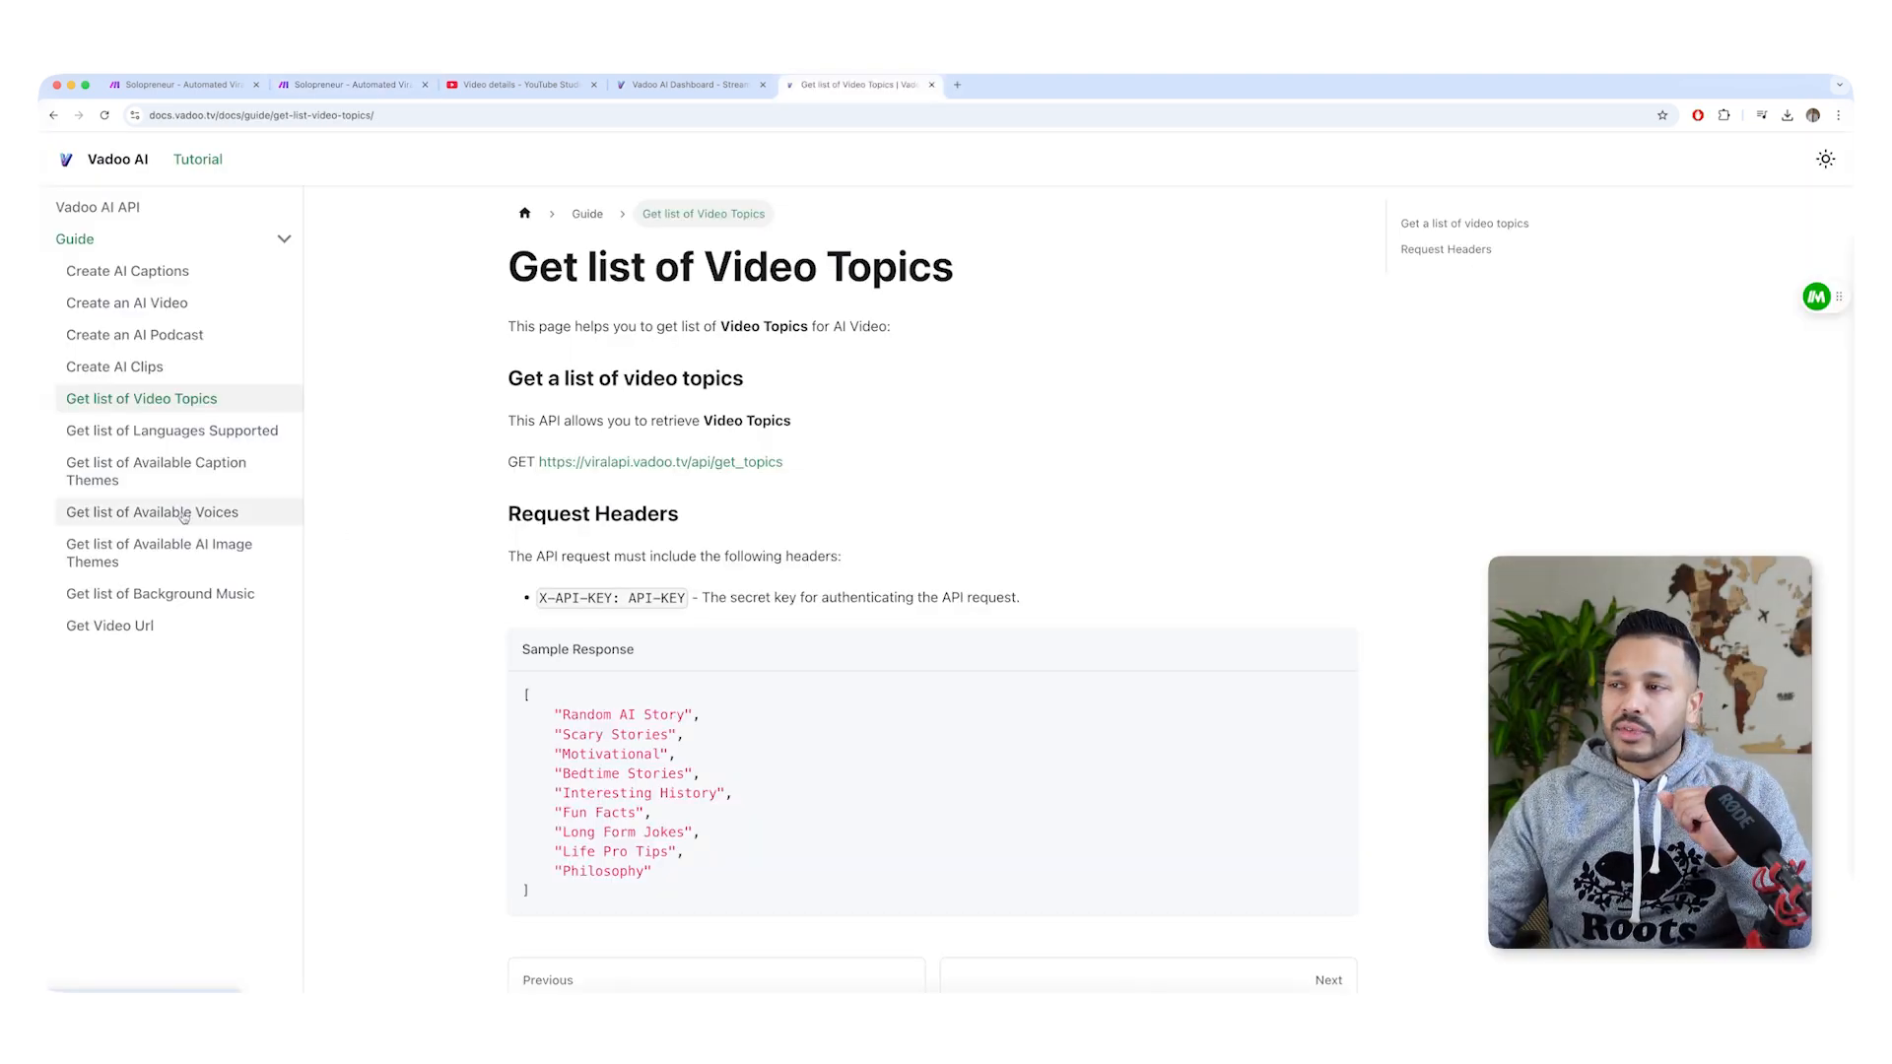
Review the available voices, background music and caption themes in the Vadoo AI API documentation.
click(183, 513)
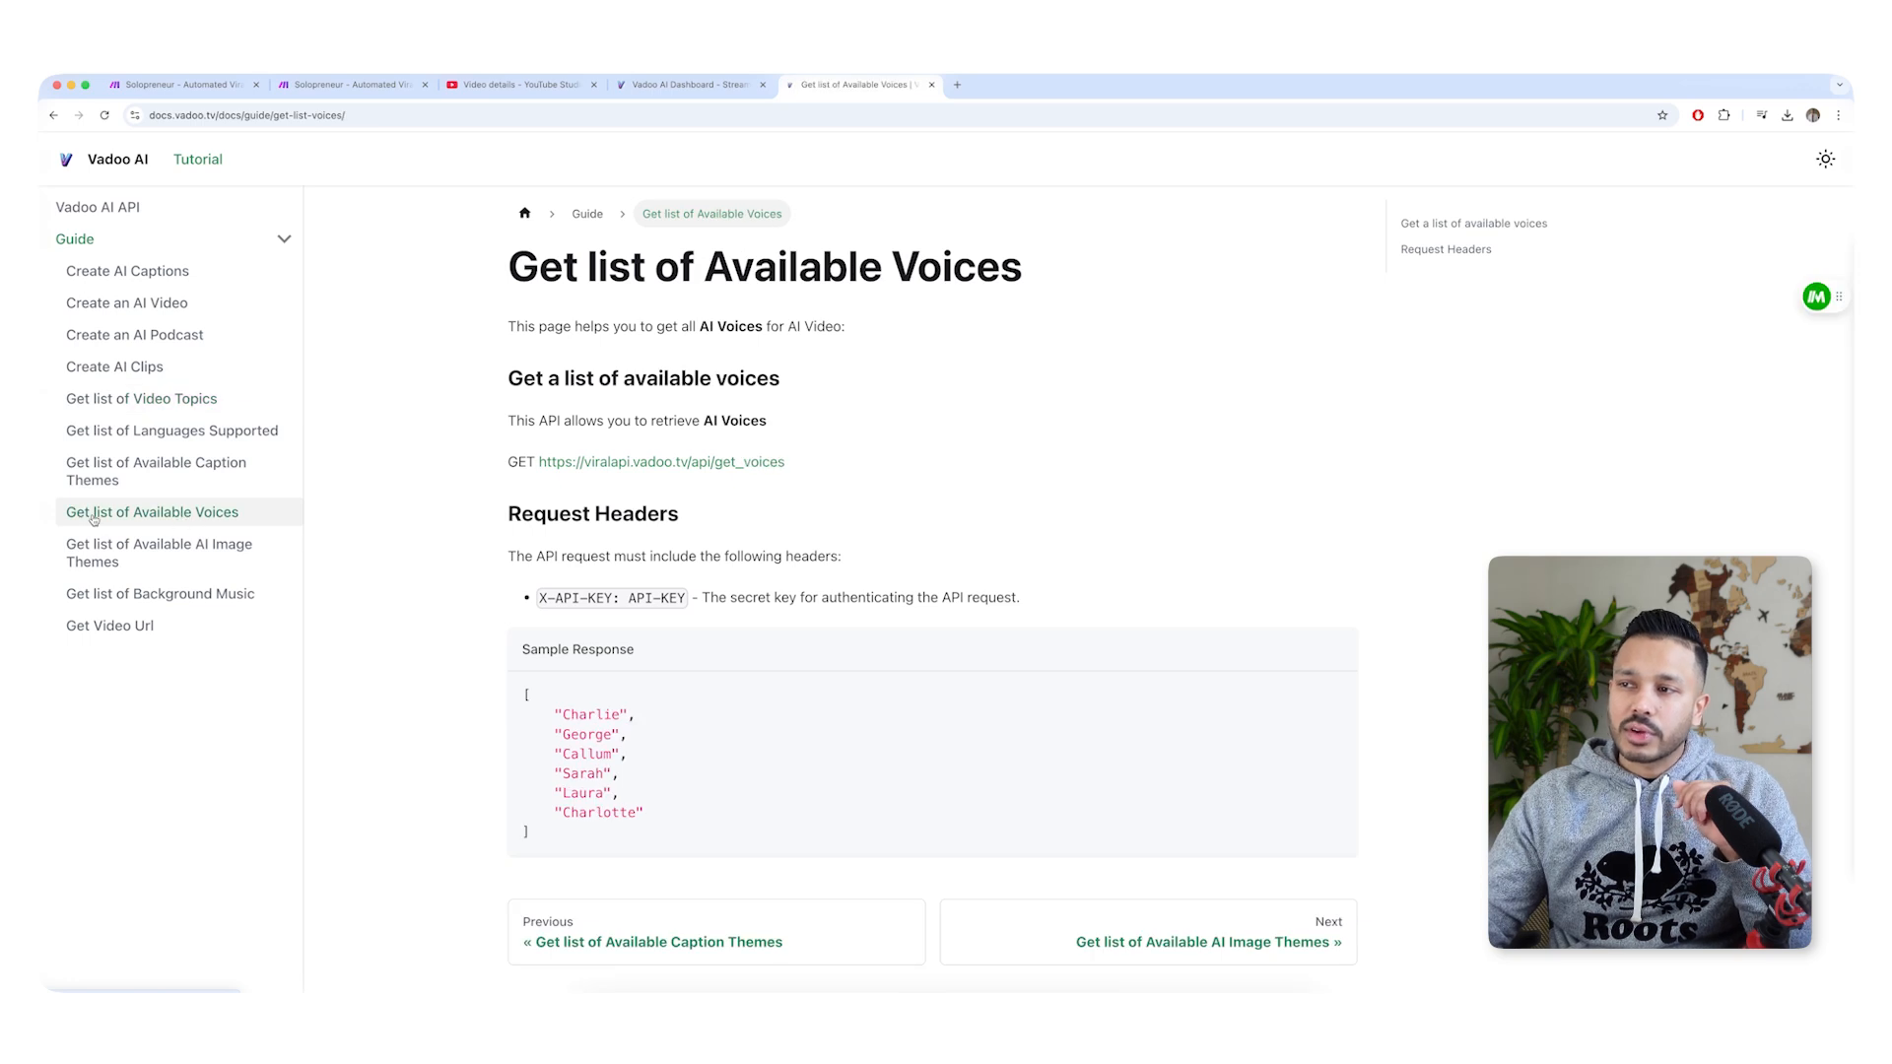
scroll(497, 625, down, 1)
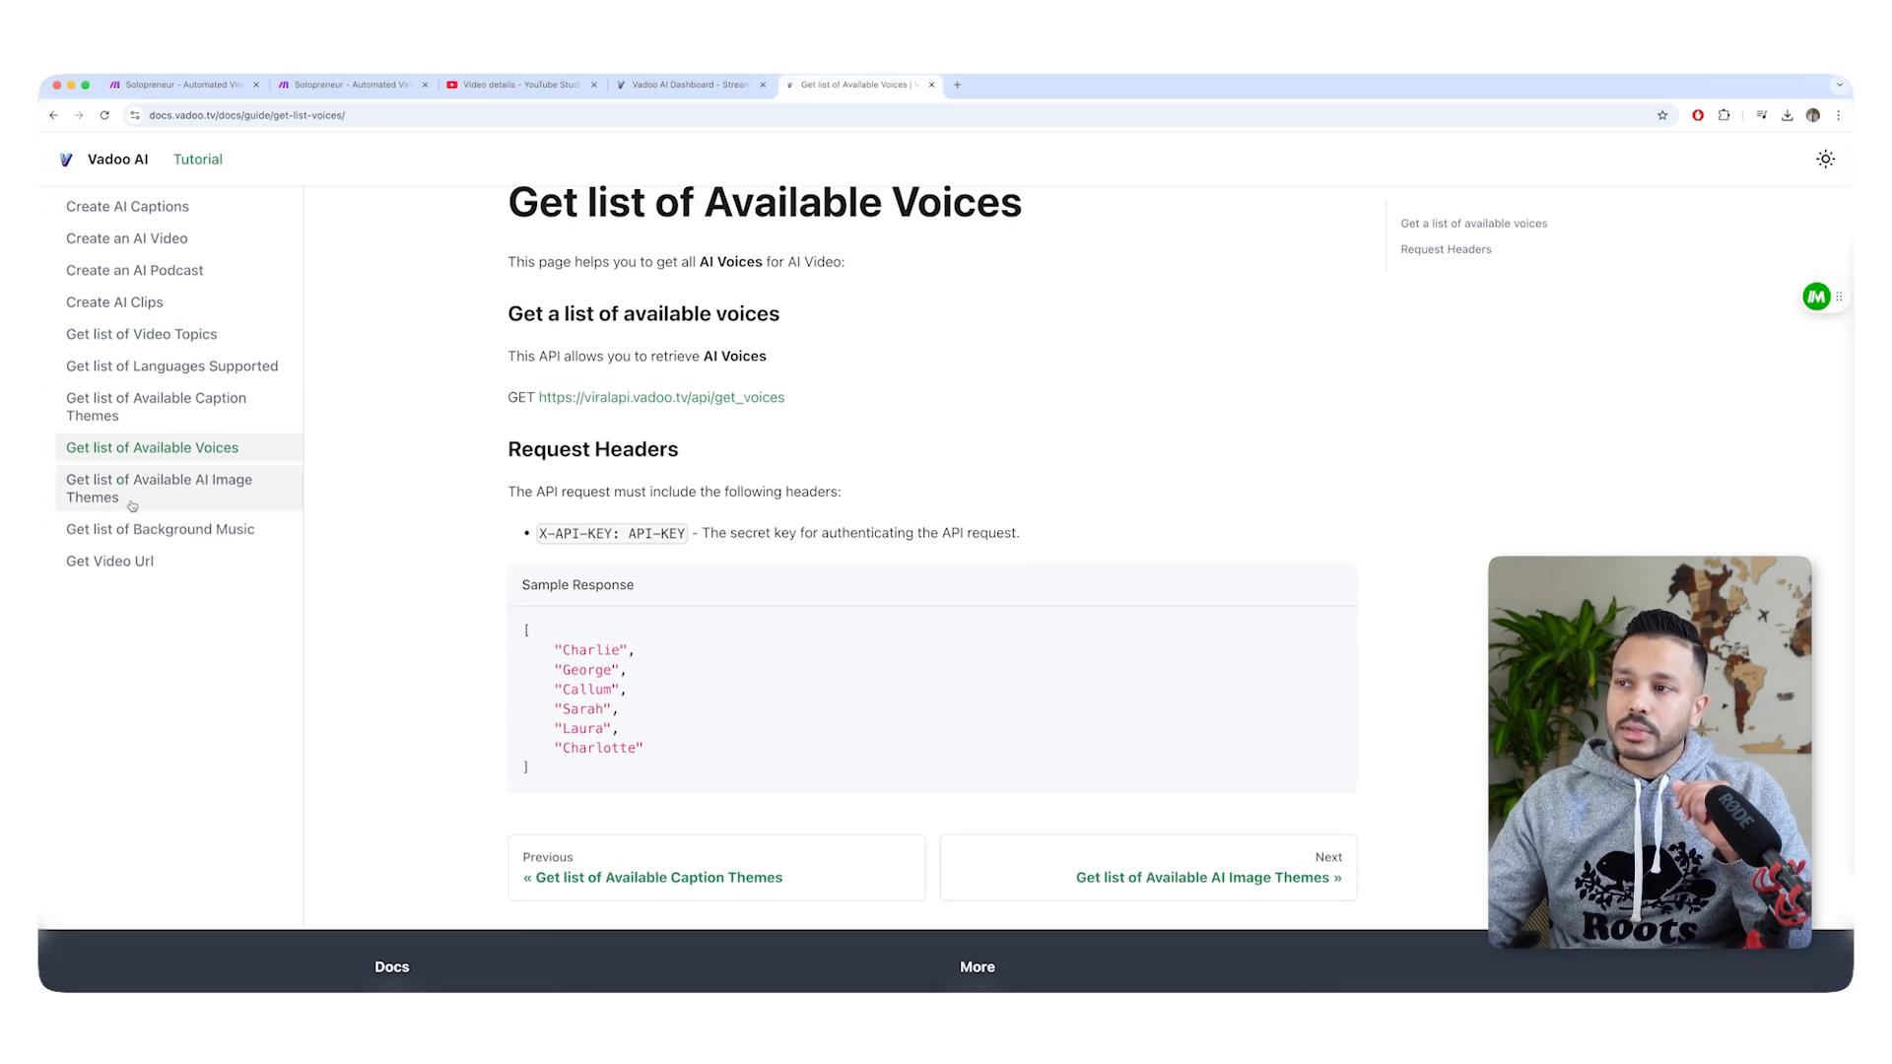
click(145, 534)
scroll(667, 737, down, 5)
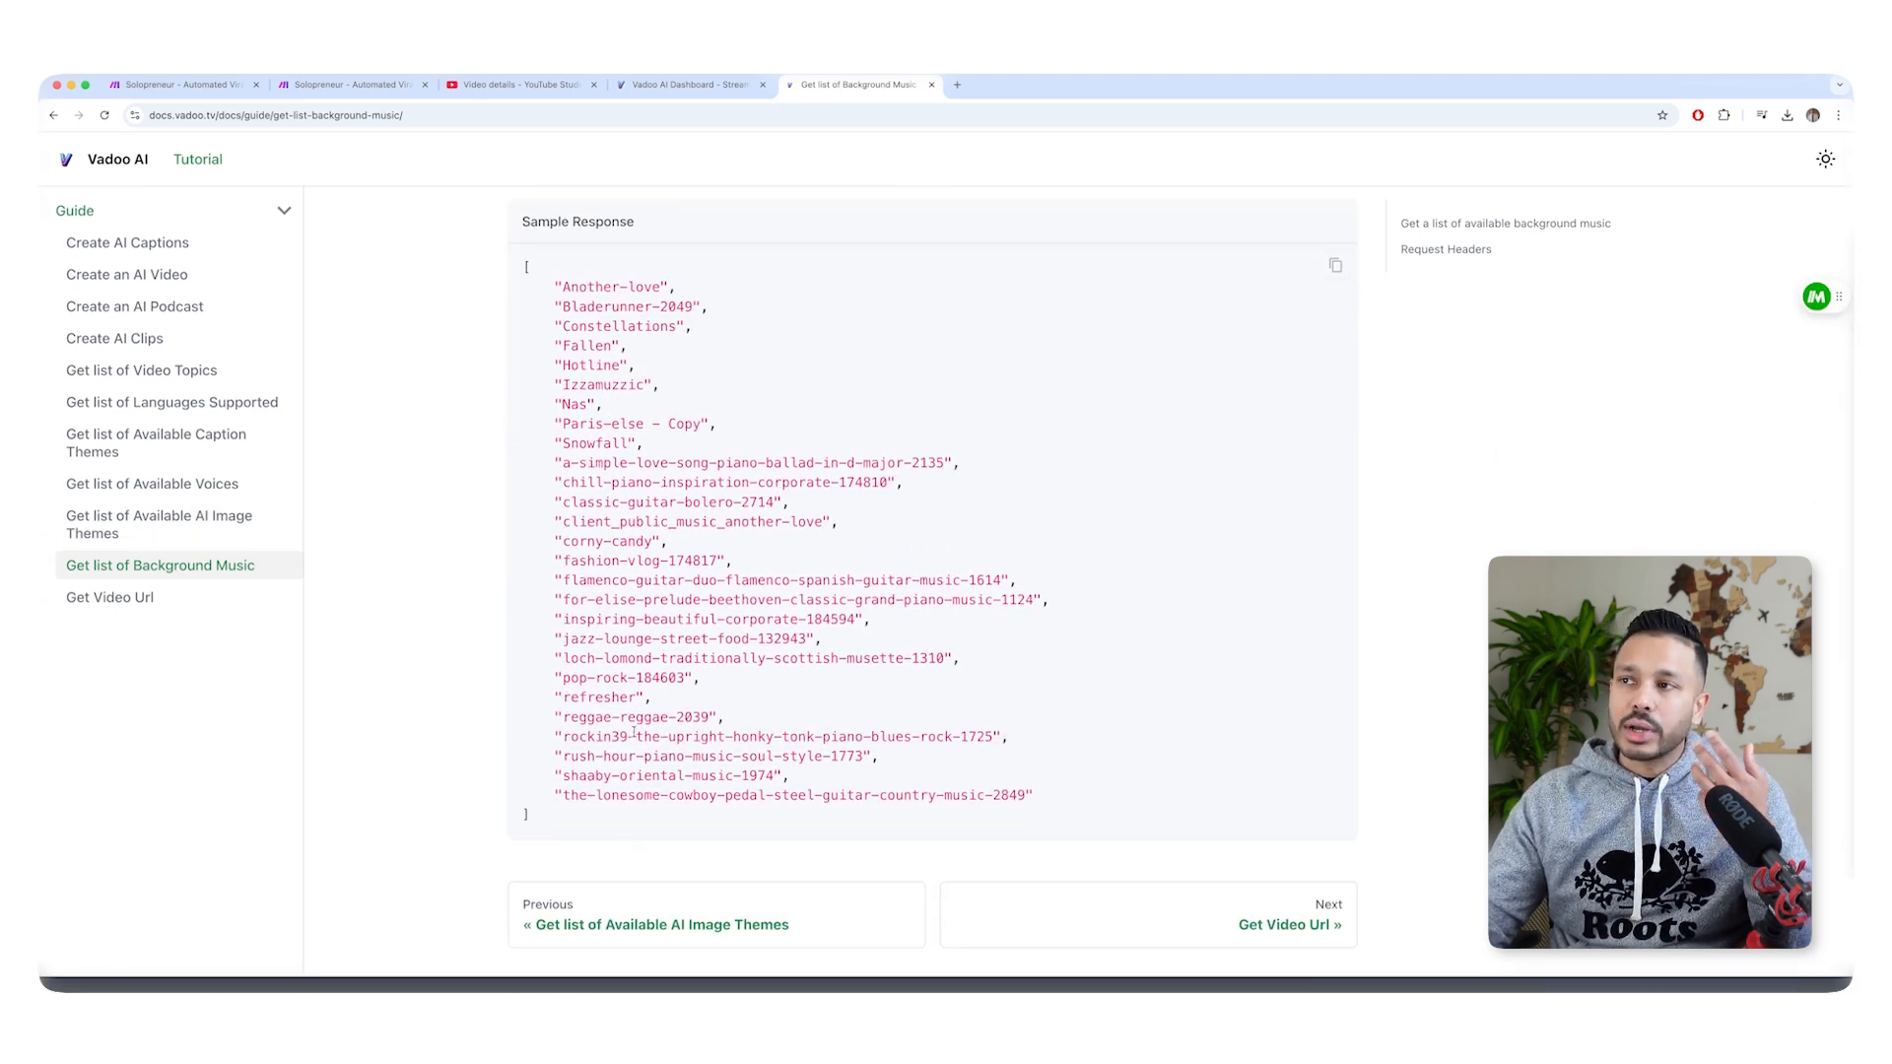
click(155, 443)
scroll(755, 601, down, 2)
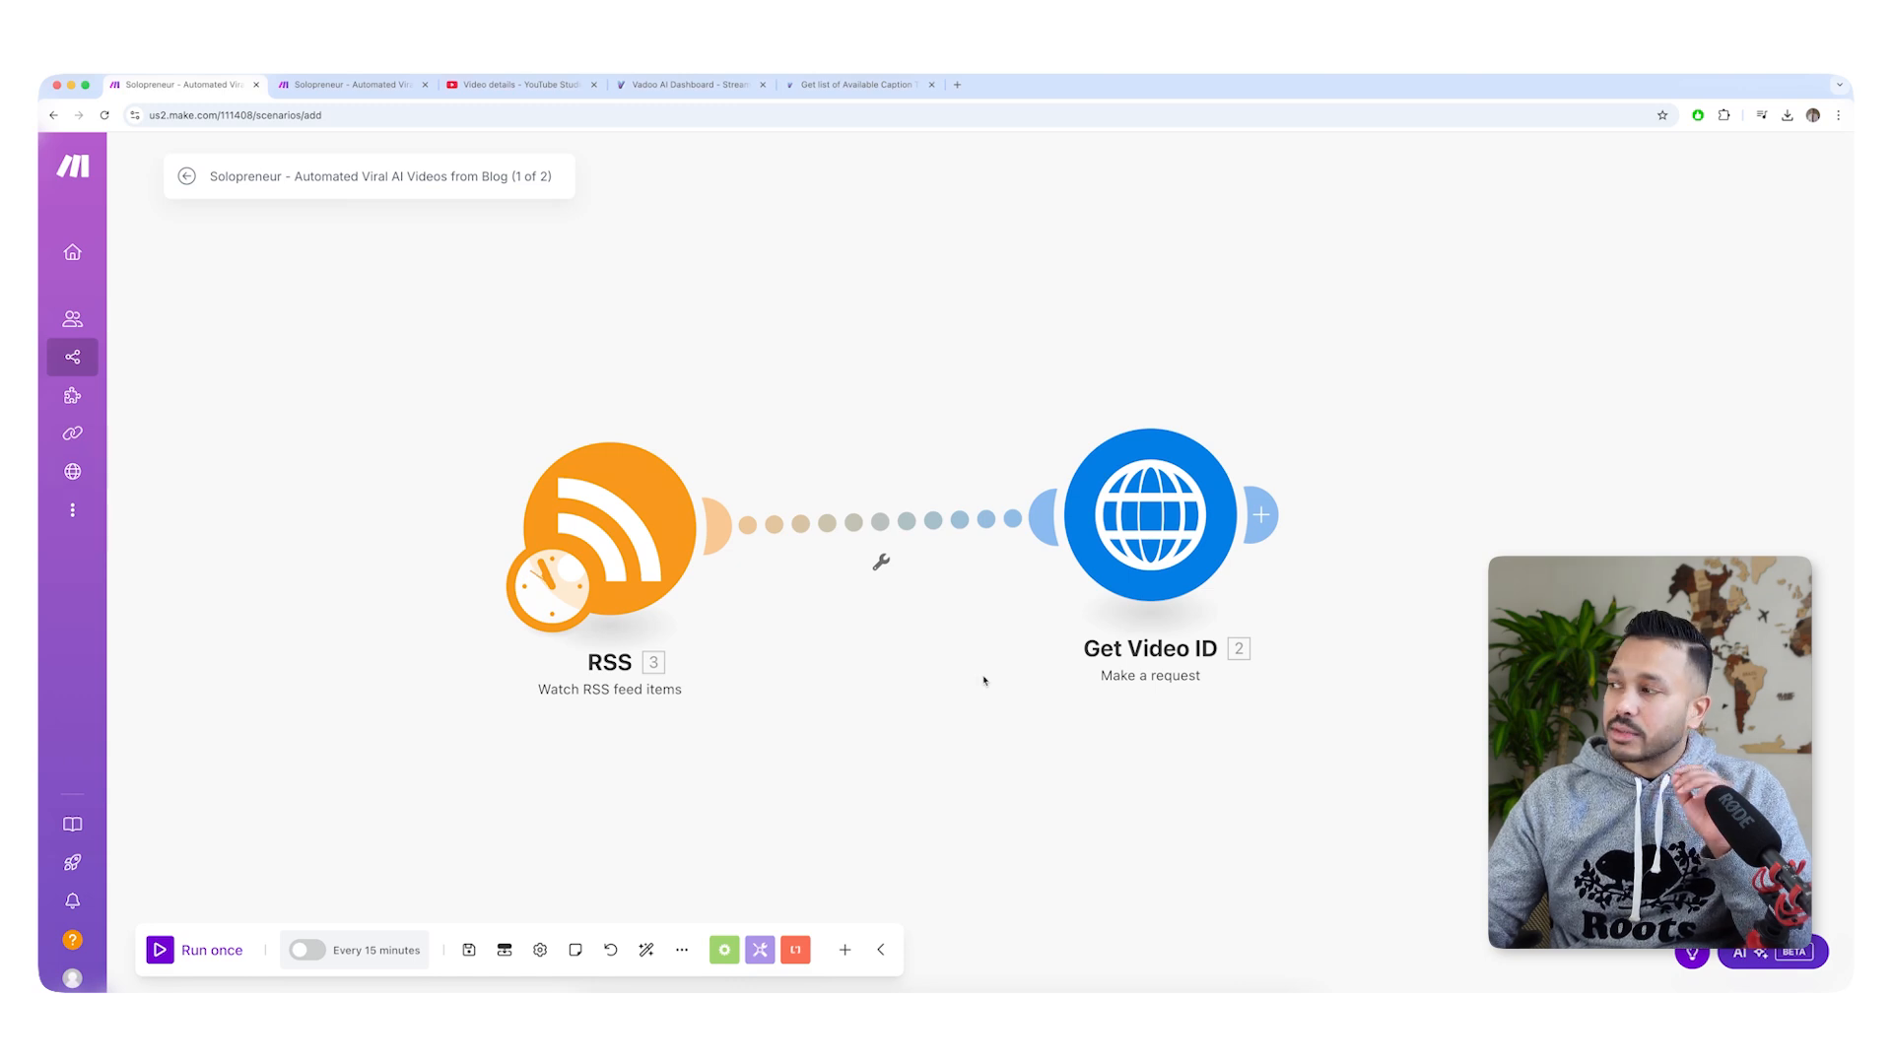
Examine the request content of the Get Video ID module in the Make blog scenario, including its prompt and mapped RSS URL.
click(1150, 514)
scroll(1438, 682, down, 5)
scroll(1439, 682, down, 3)
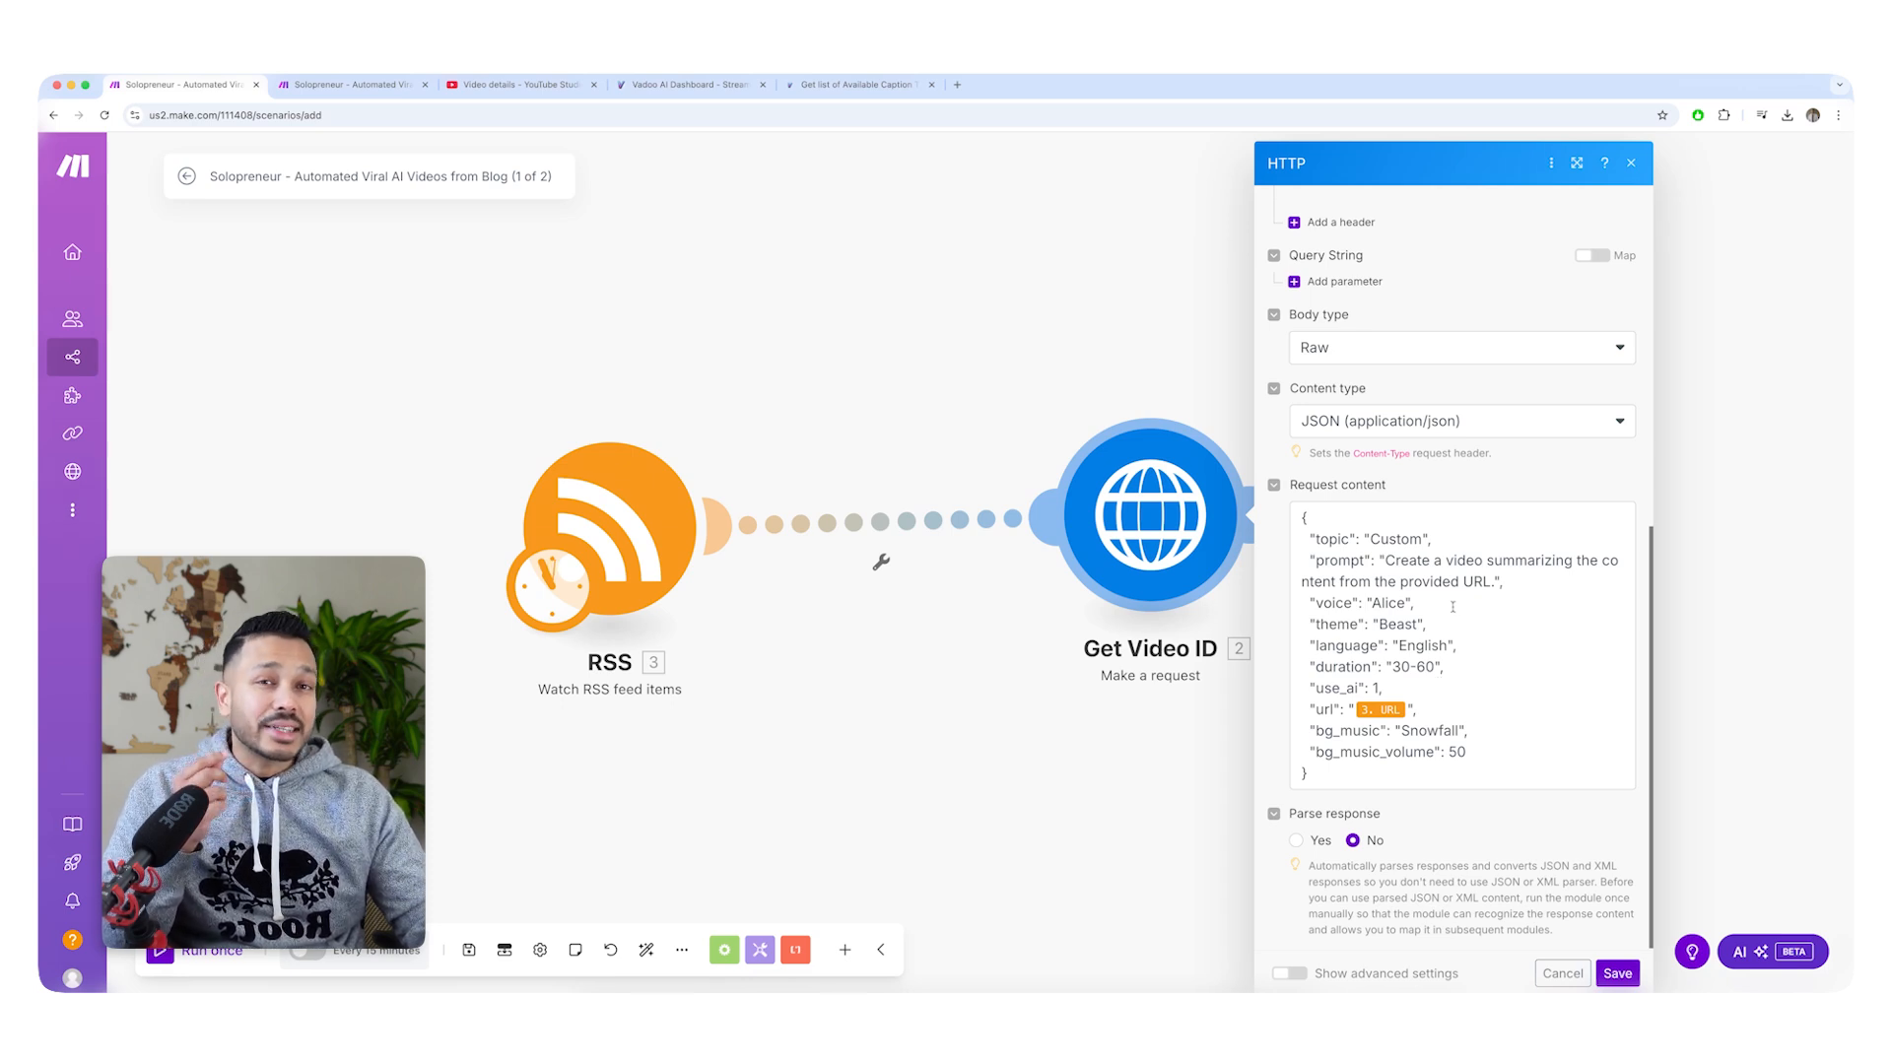
scroll(1478, 619, down, 1)
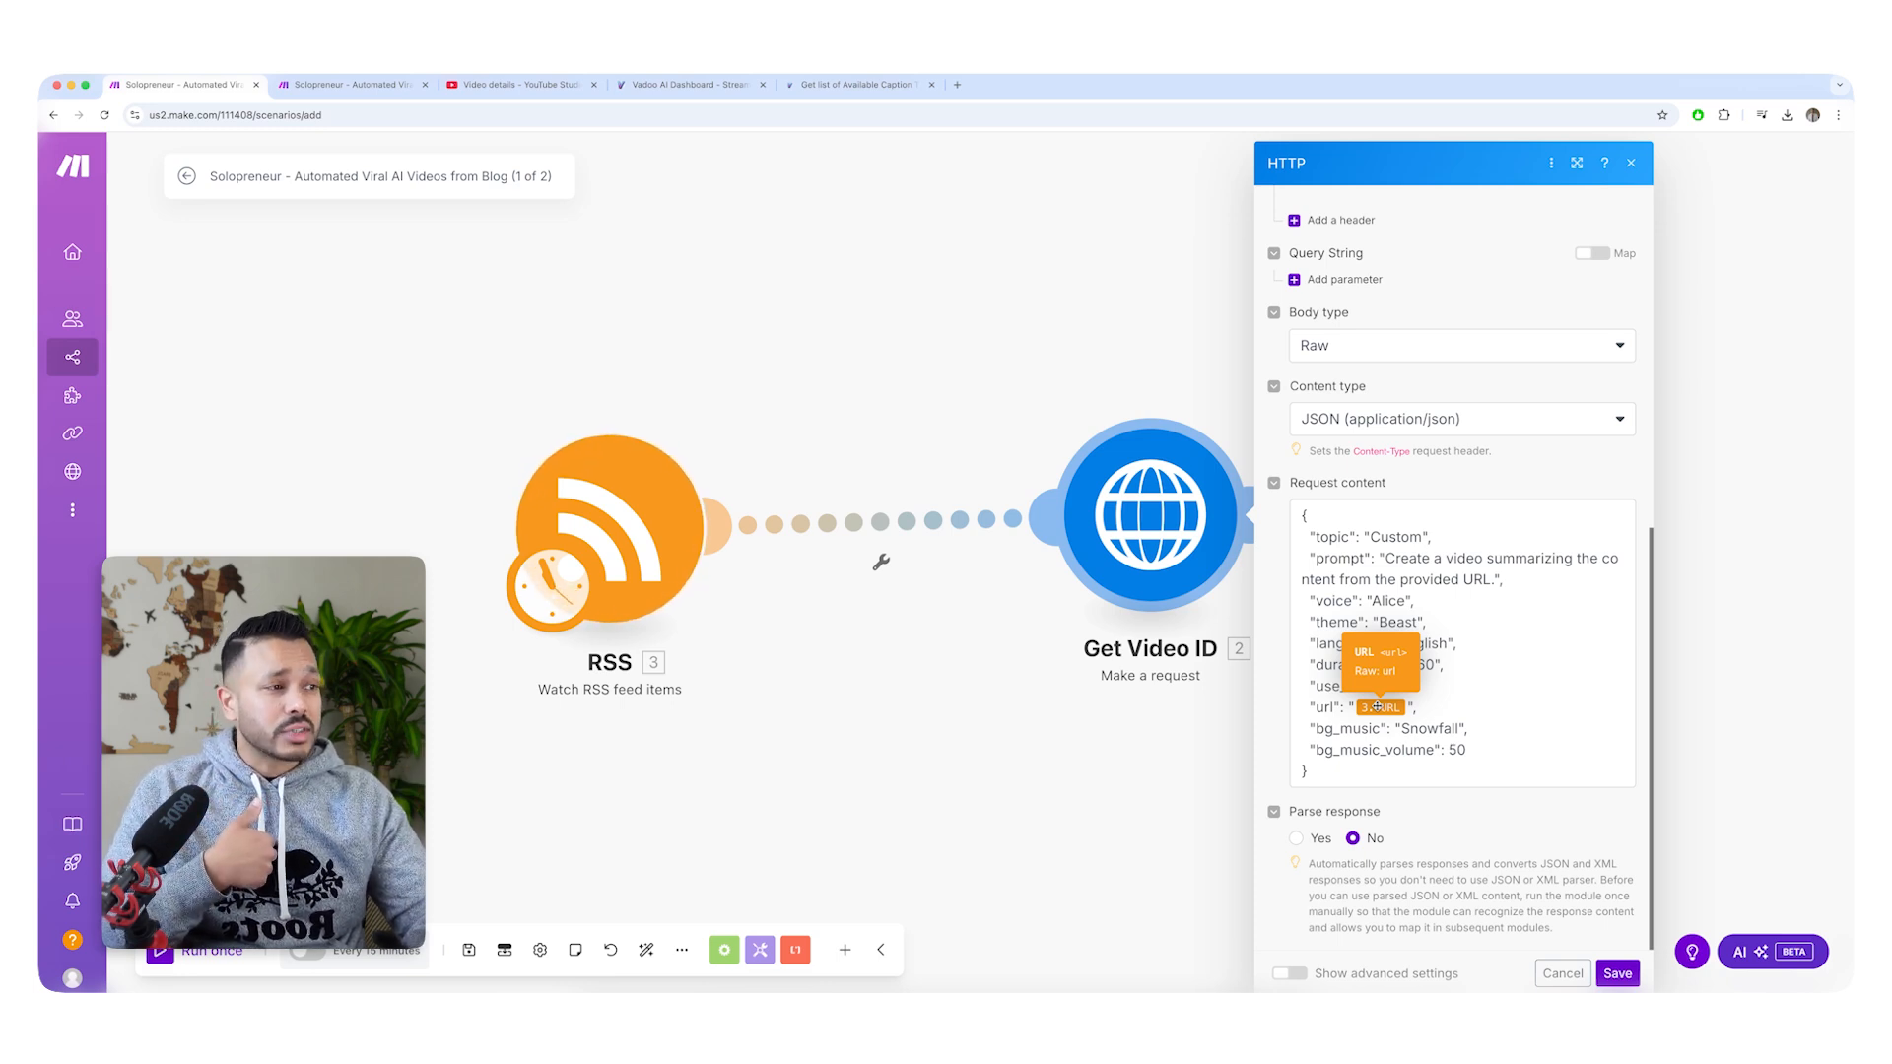
click(865, 613)
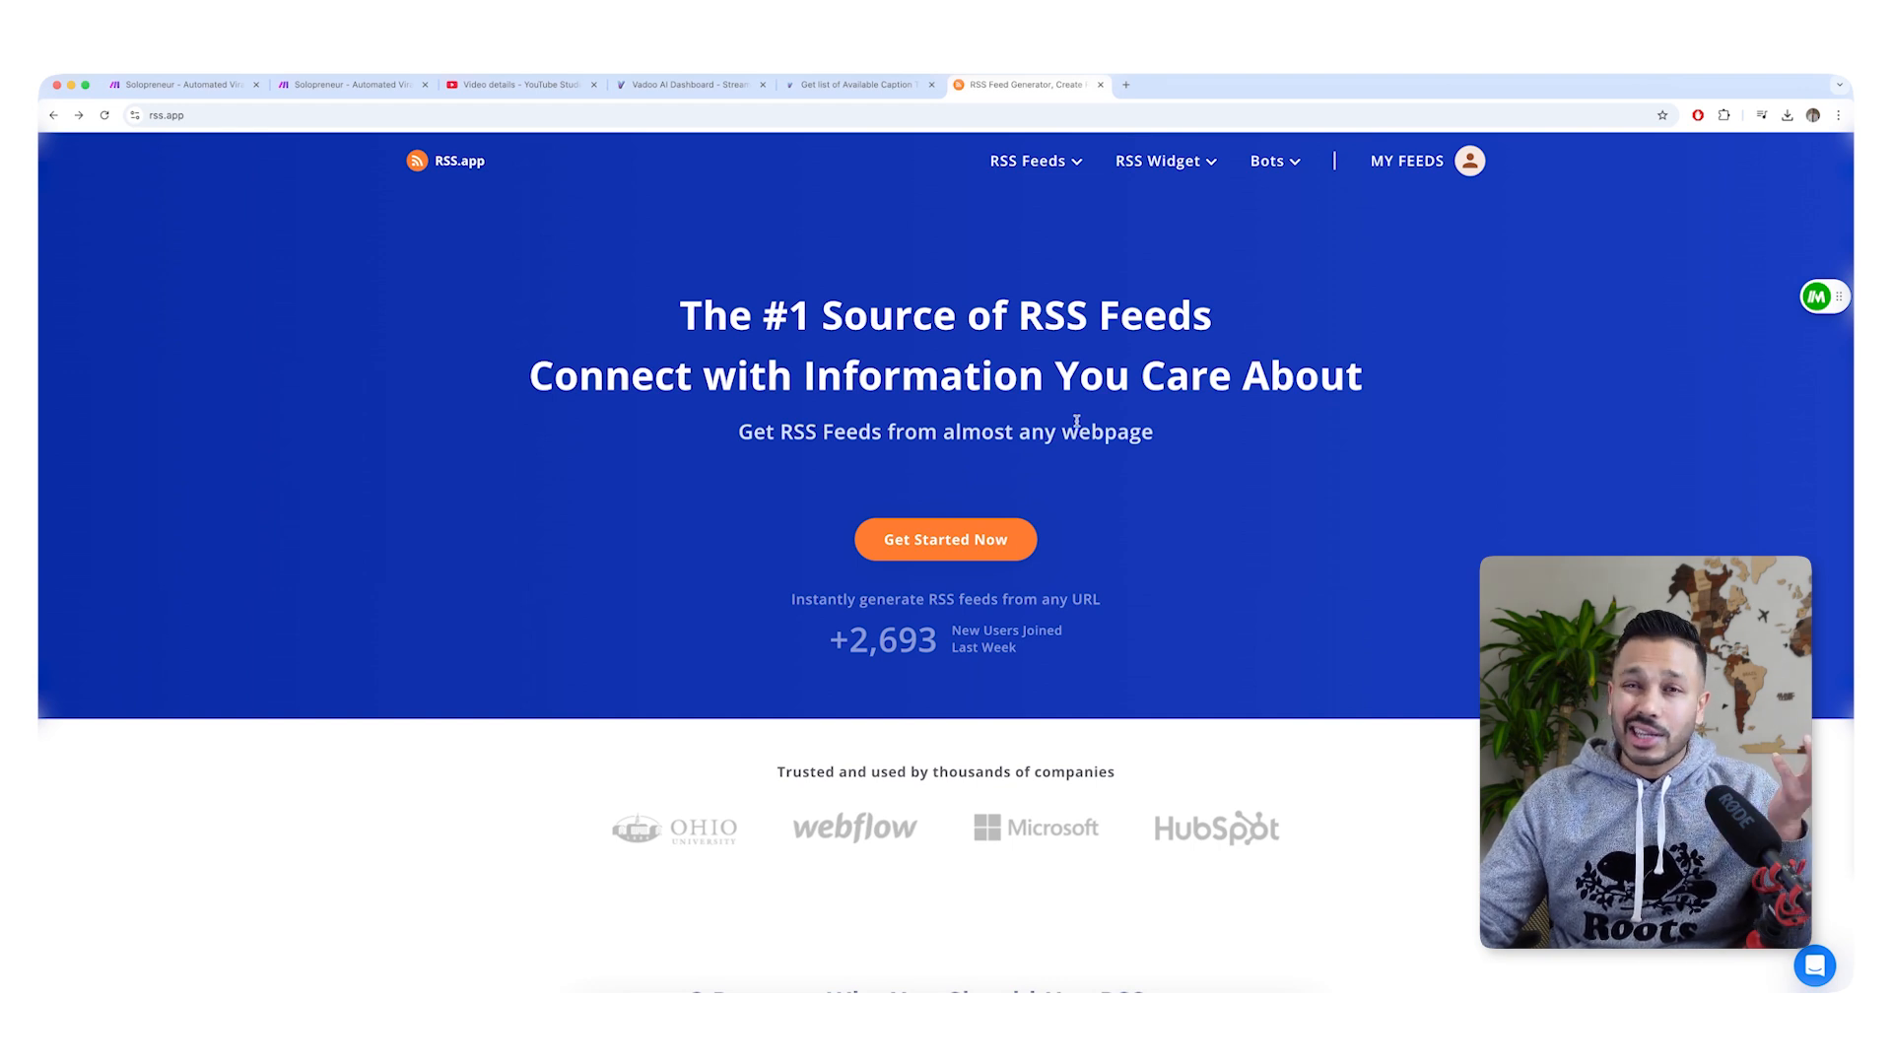
Open the personal feeds in RSS.app, start a new feed and browse the website sources offered for it.
click(1394, 168)
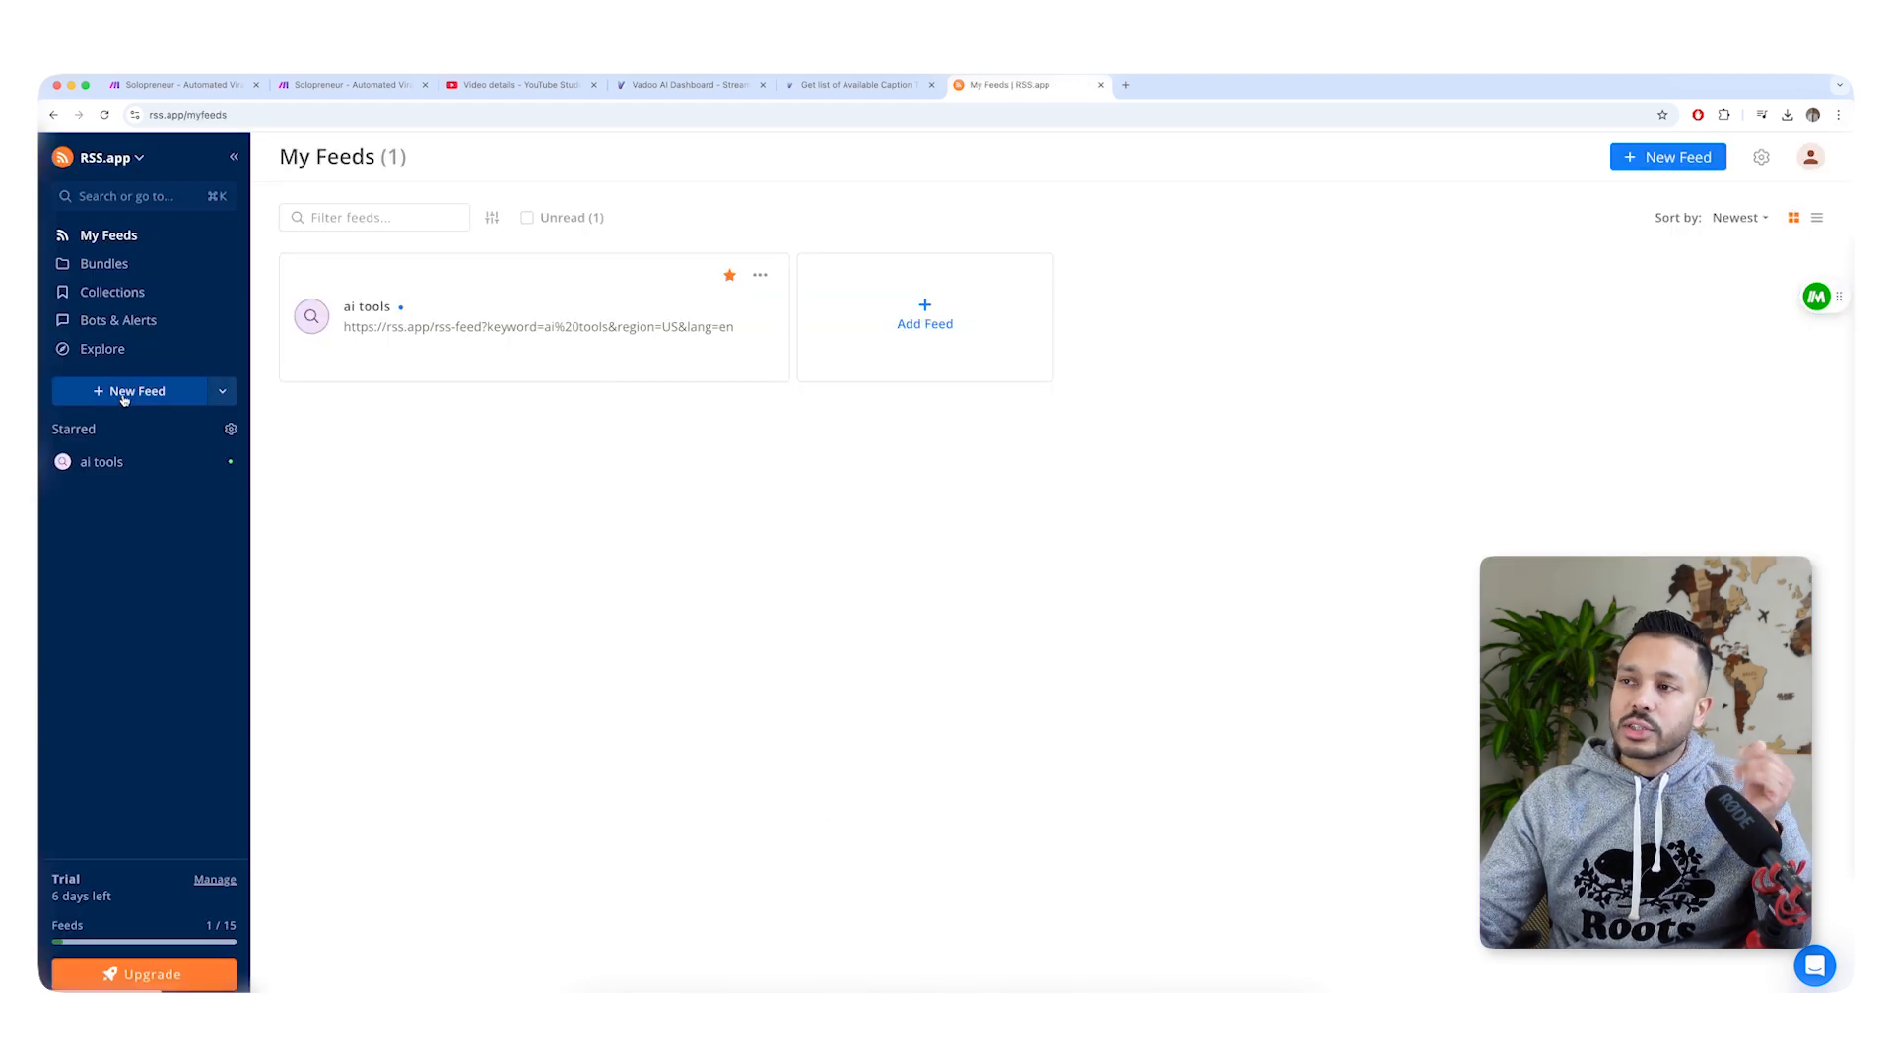
click(123, 398)
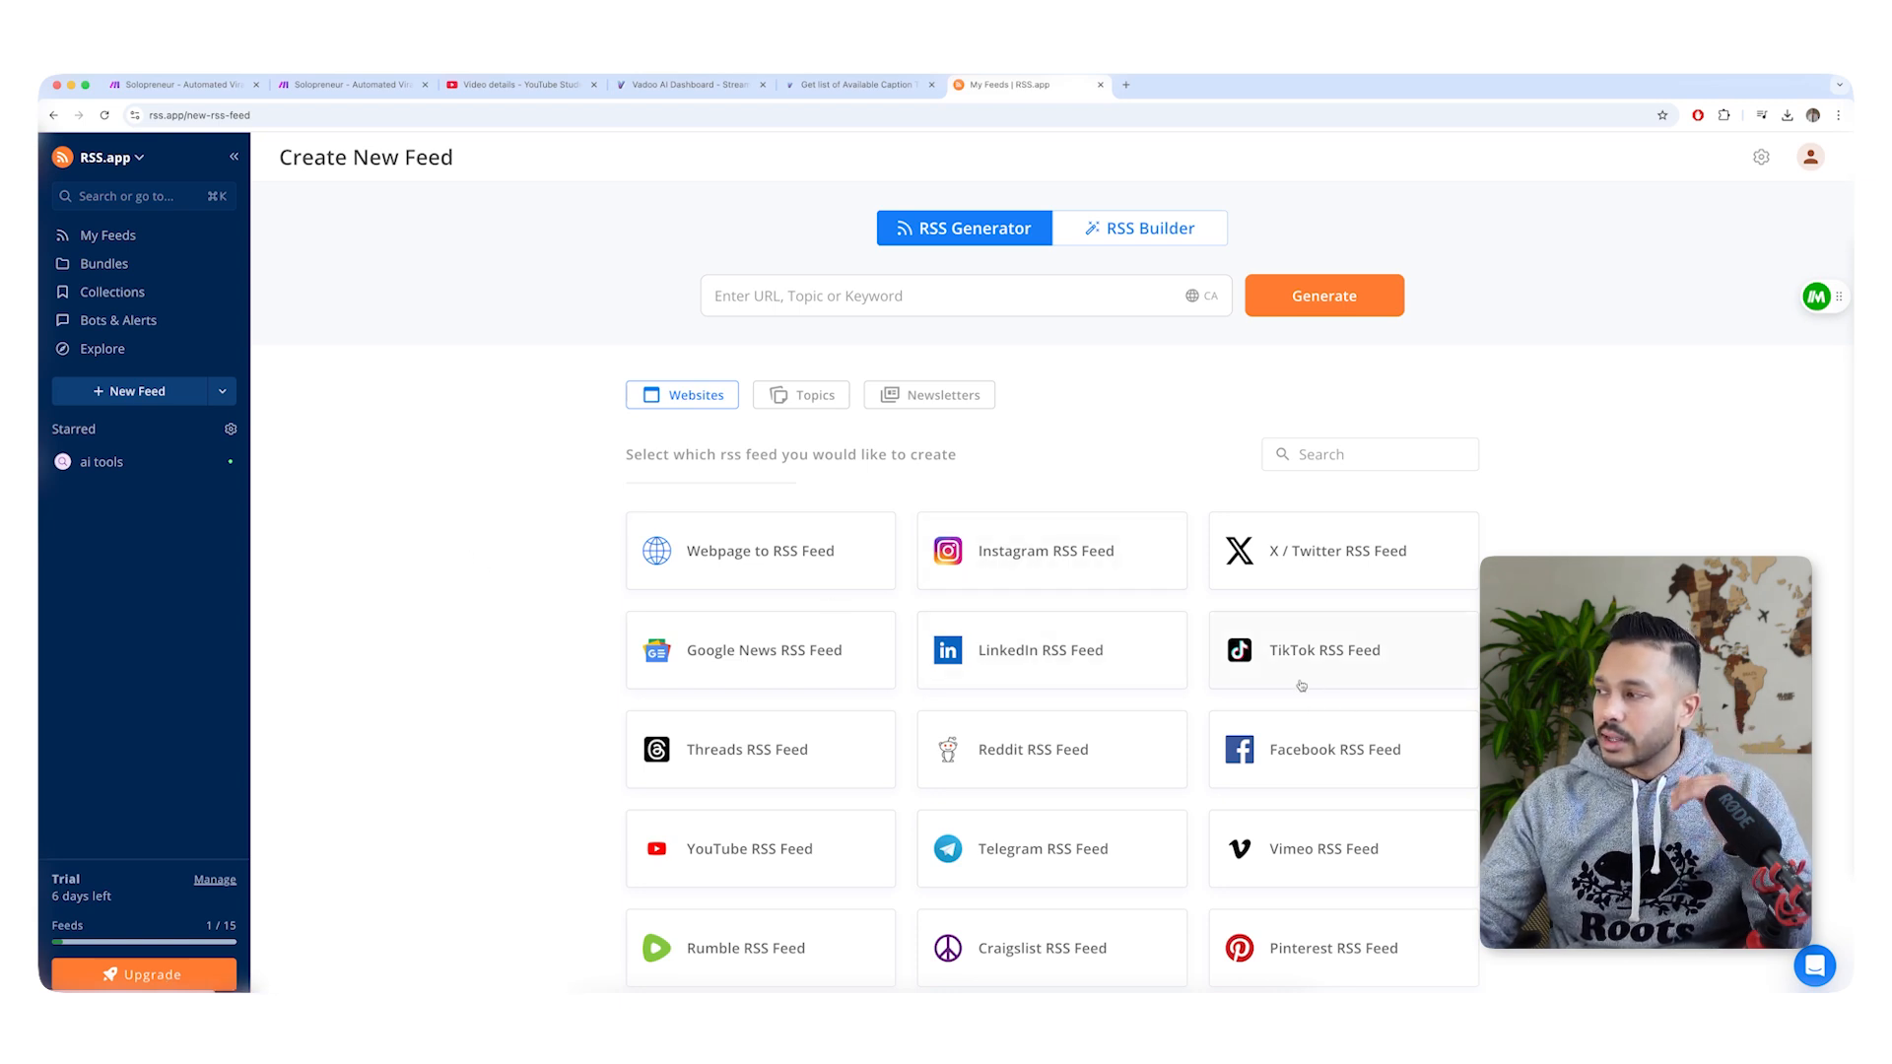
scroll(775, 581, down, 2)
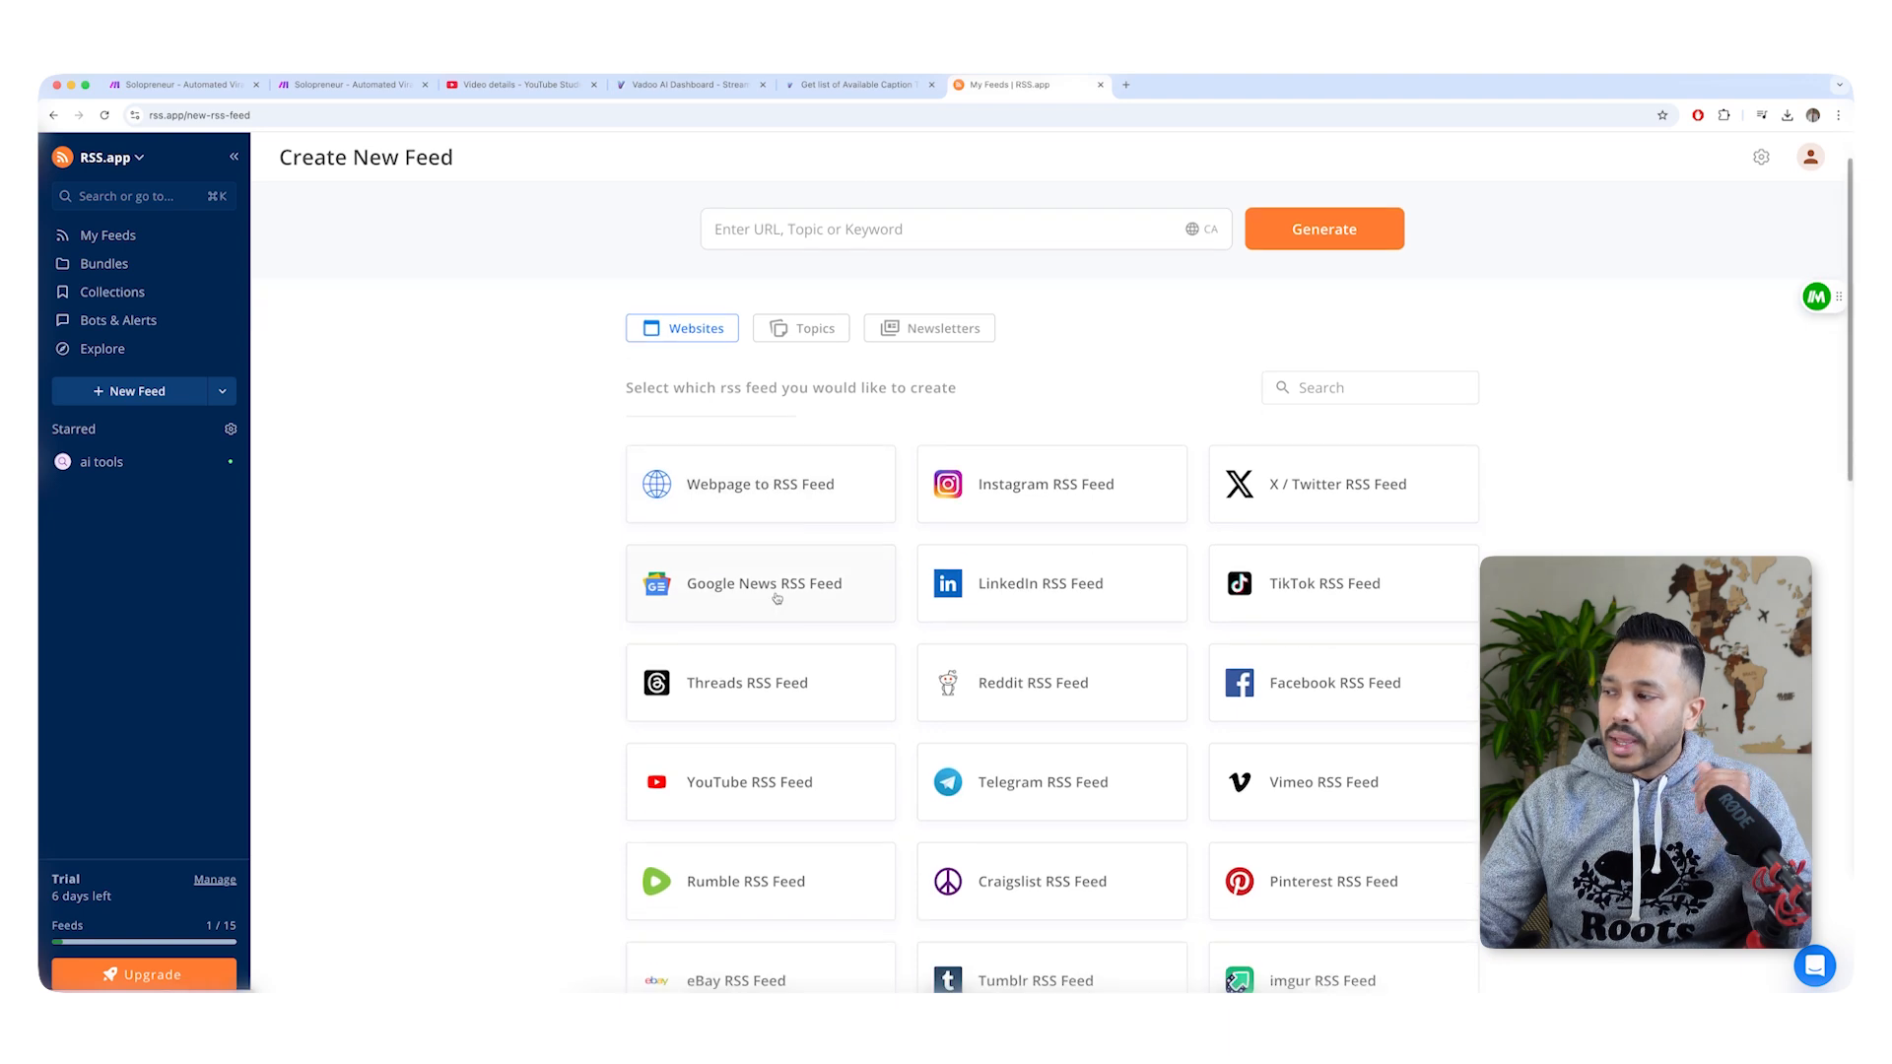
scroll(777, 597, down, 8)
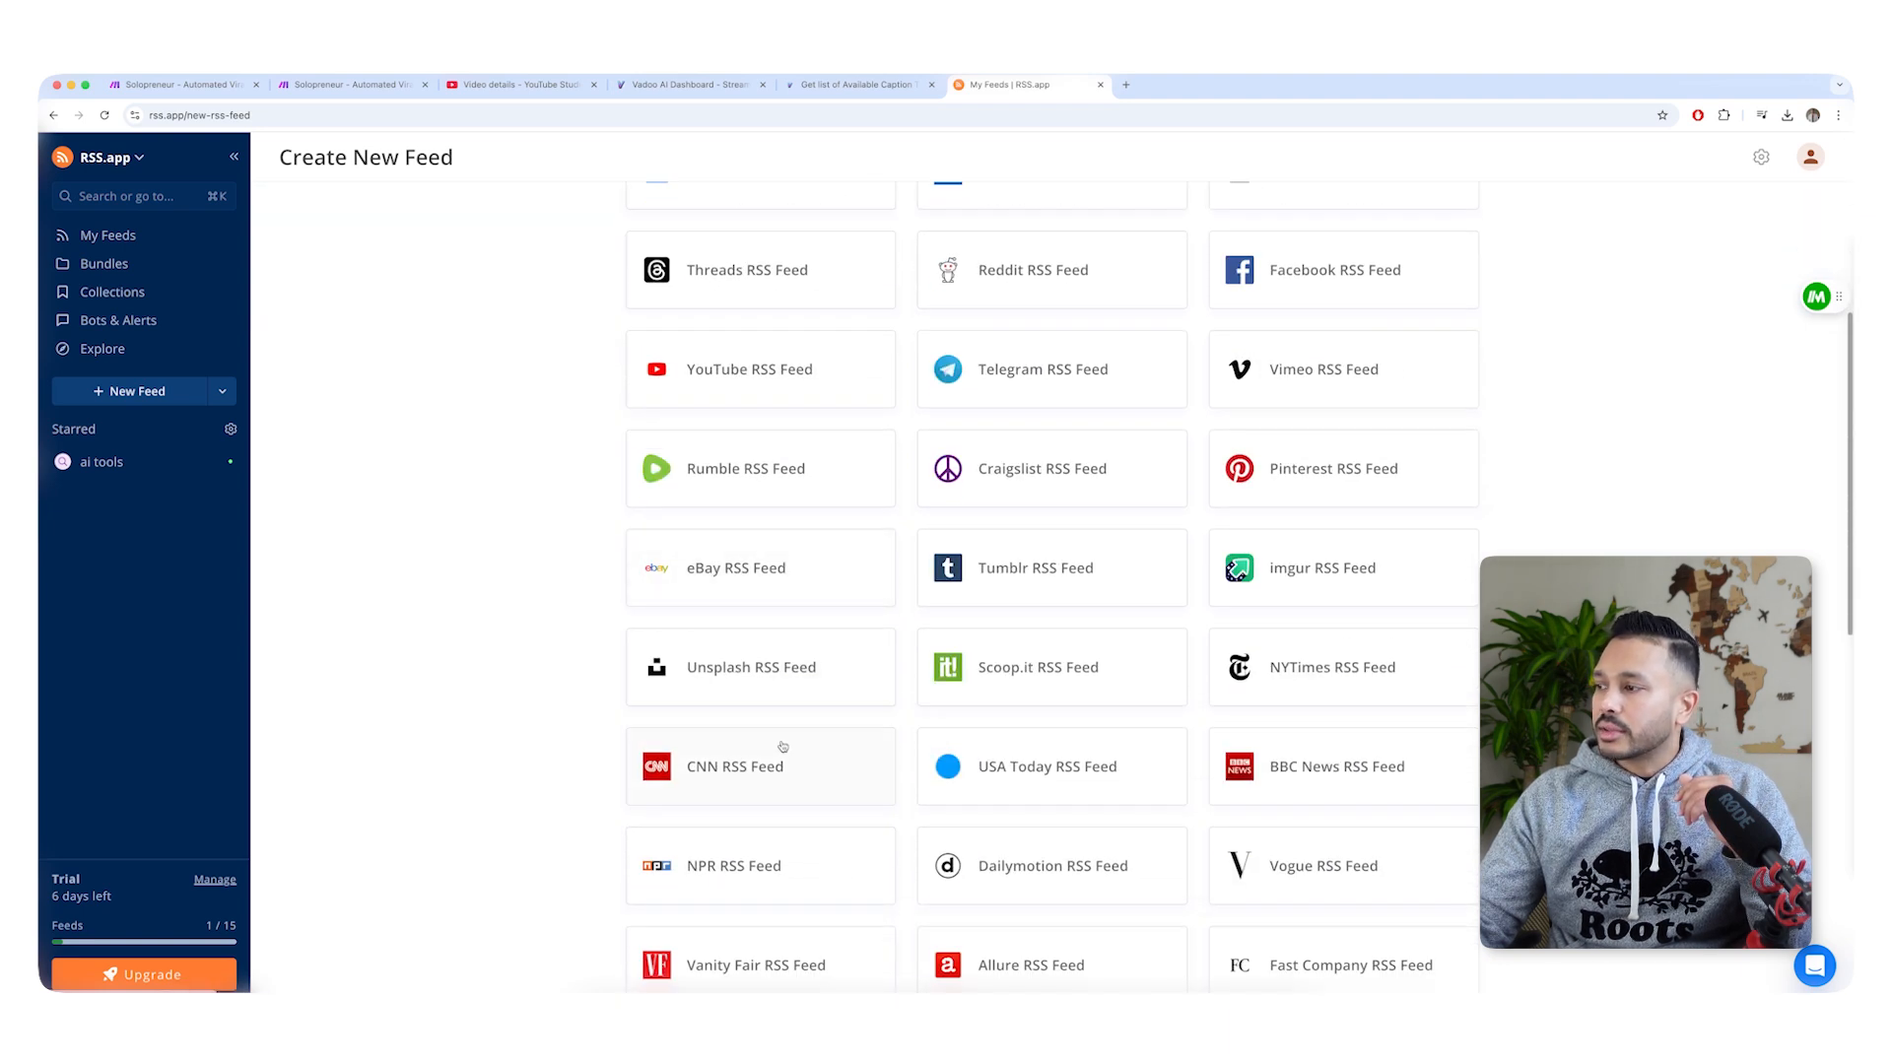
scroll(1117, 790, down, 8)
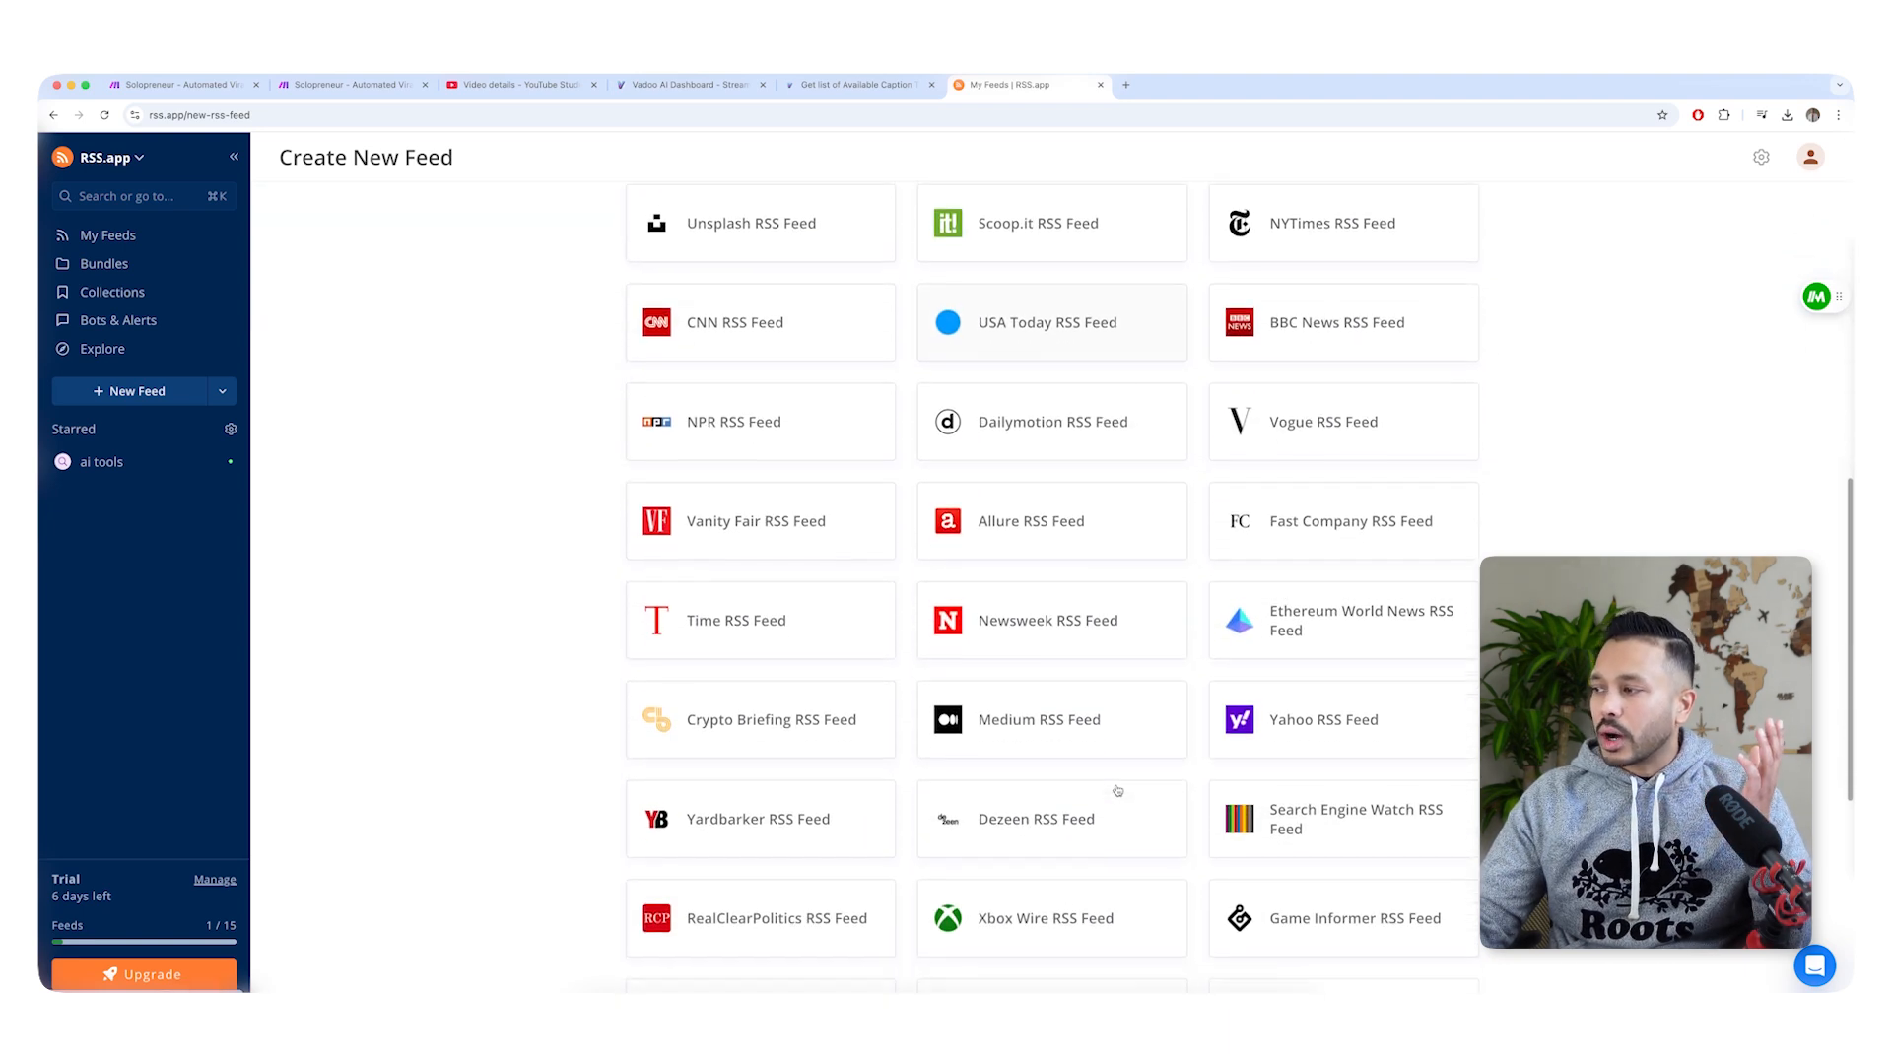
scroll(1094, 790, up, 8)
scroll(1087, 790, up, 10)
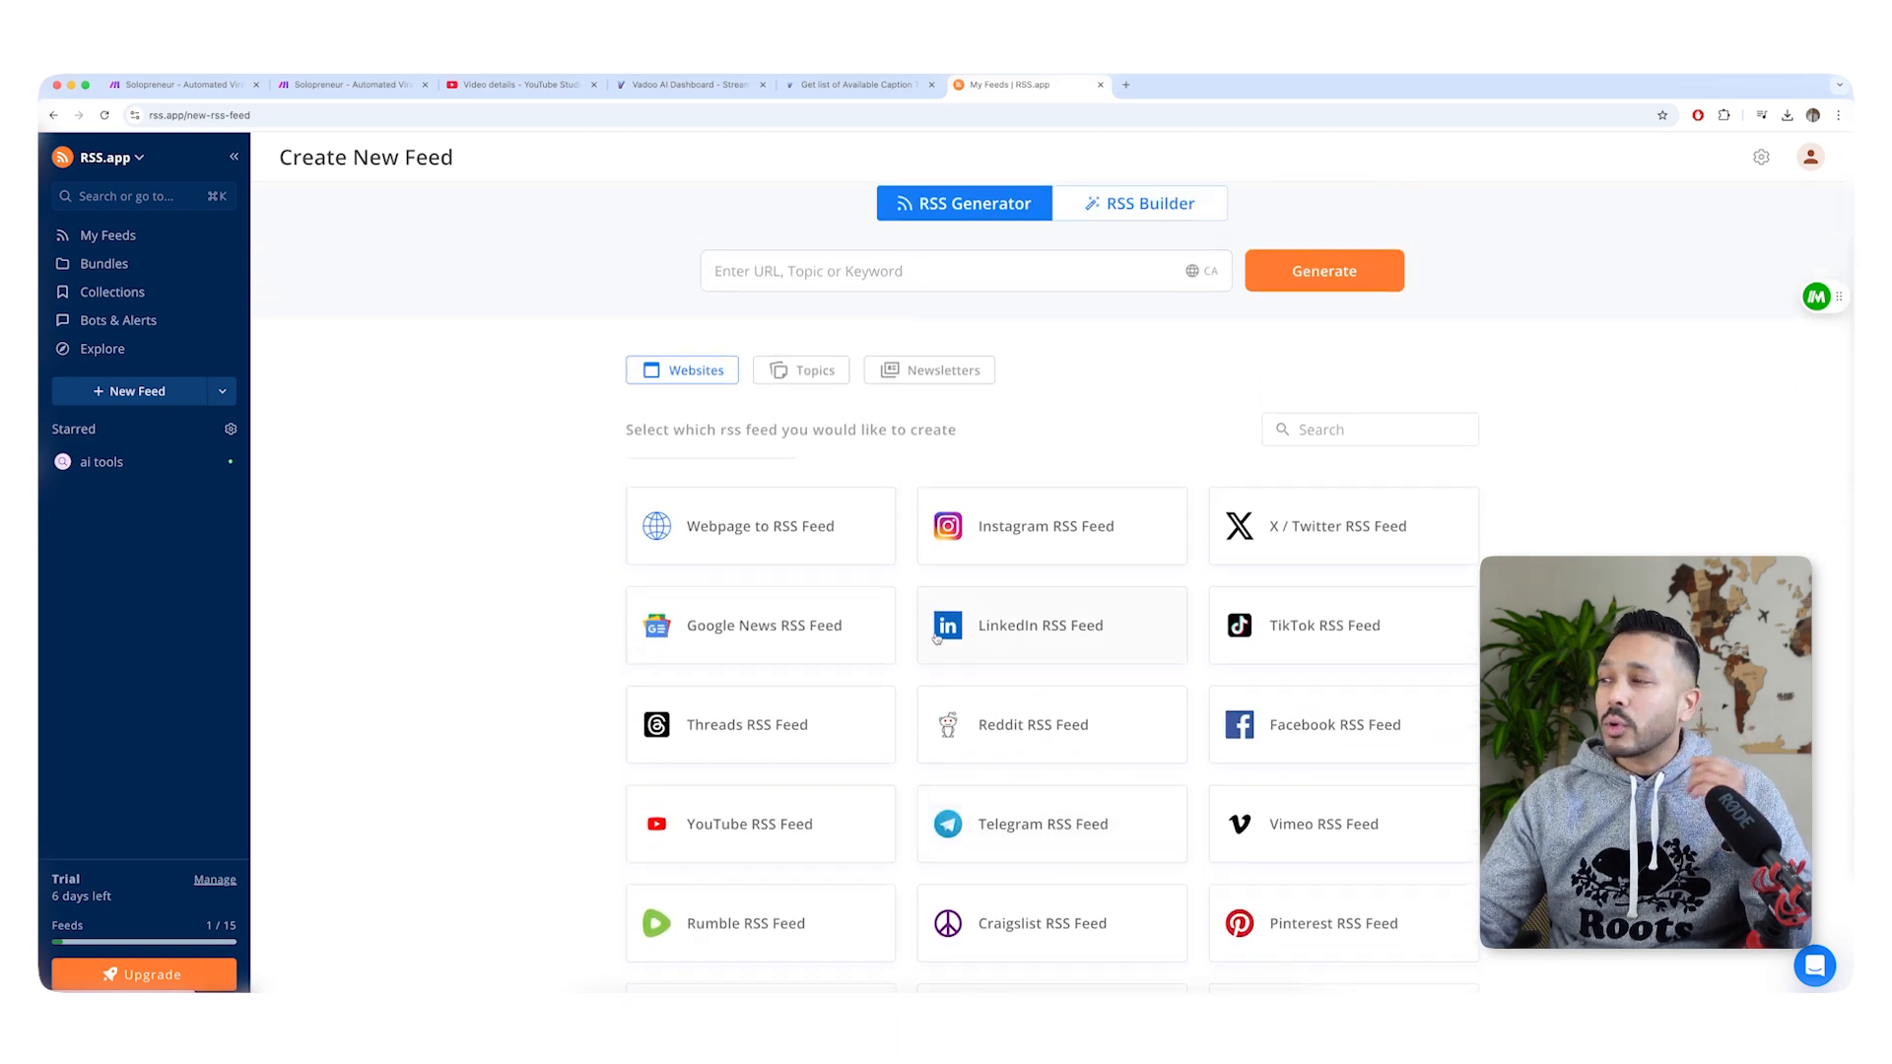
Enter "ai tools" as the keyword for the new RSS feed.
click(838, 274)
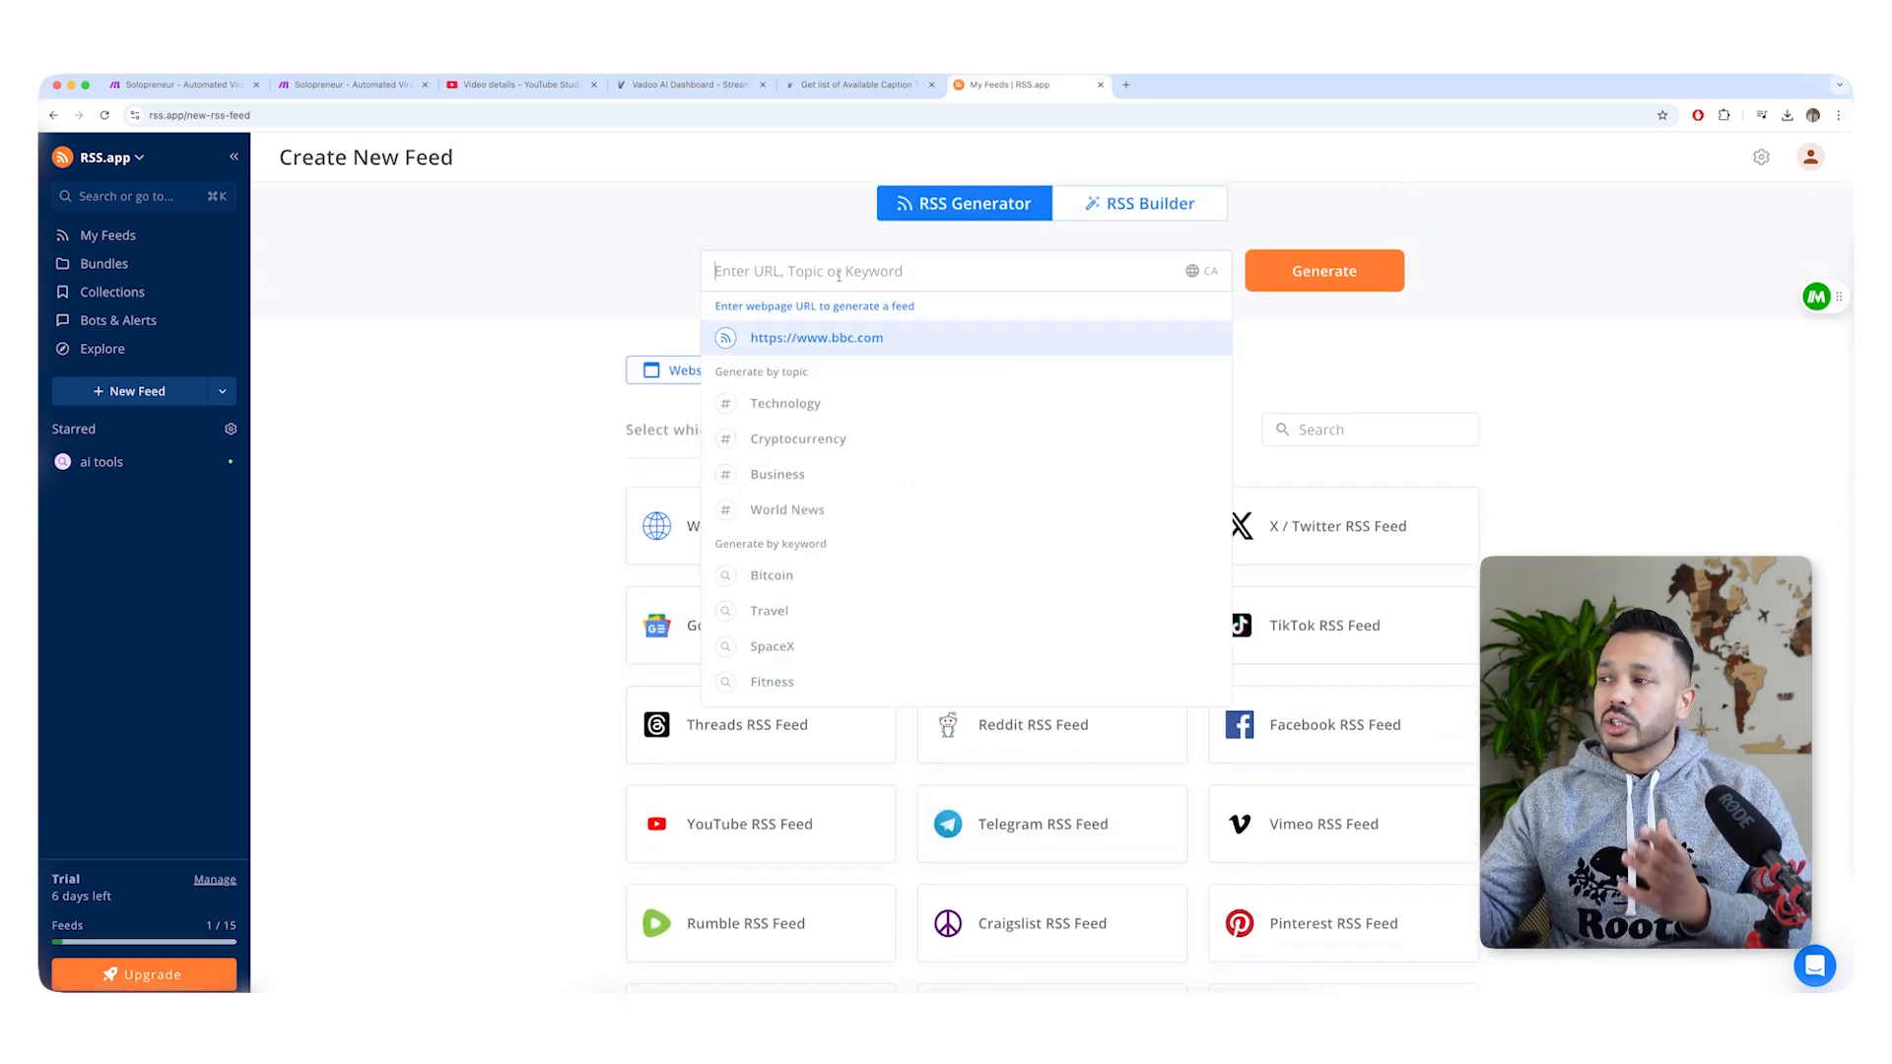
text(ai tools)
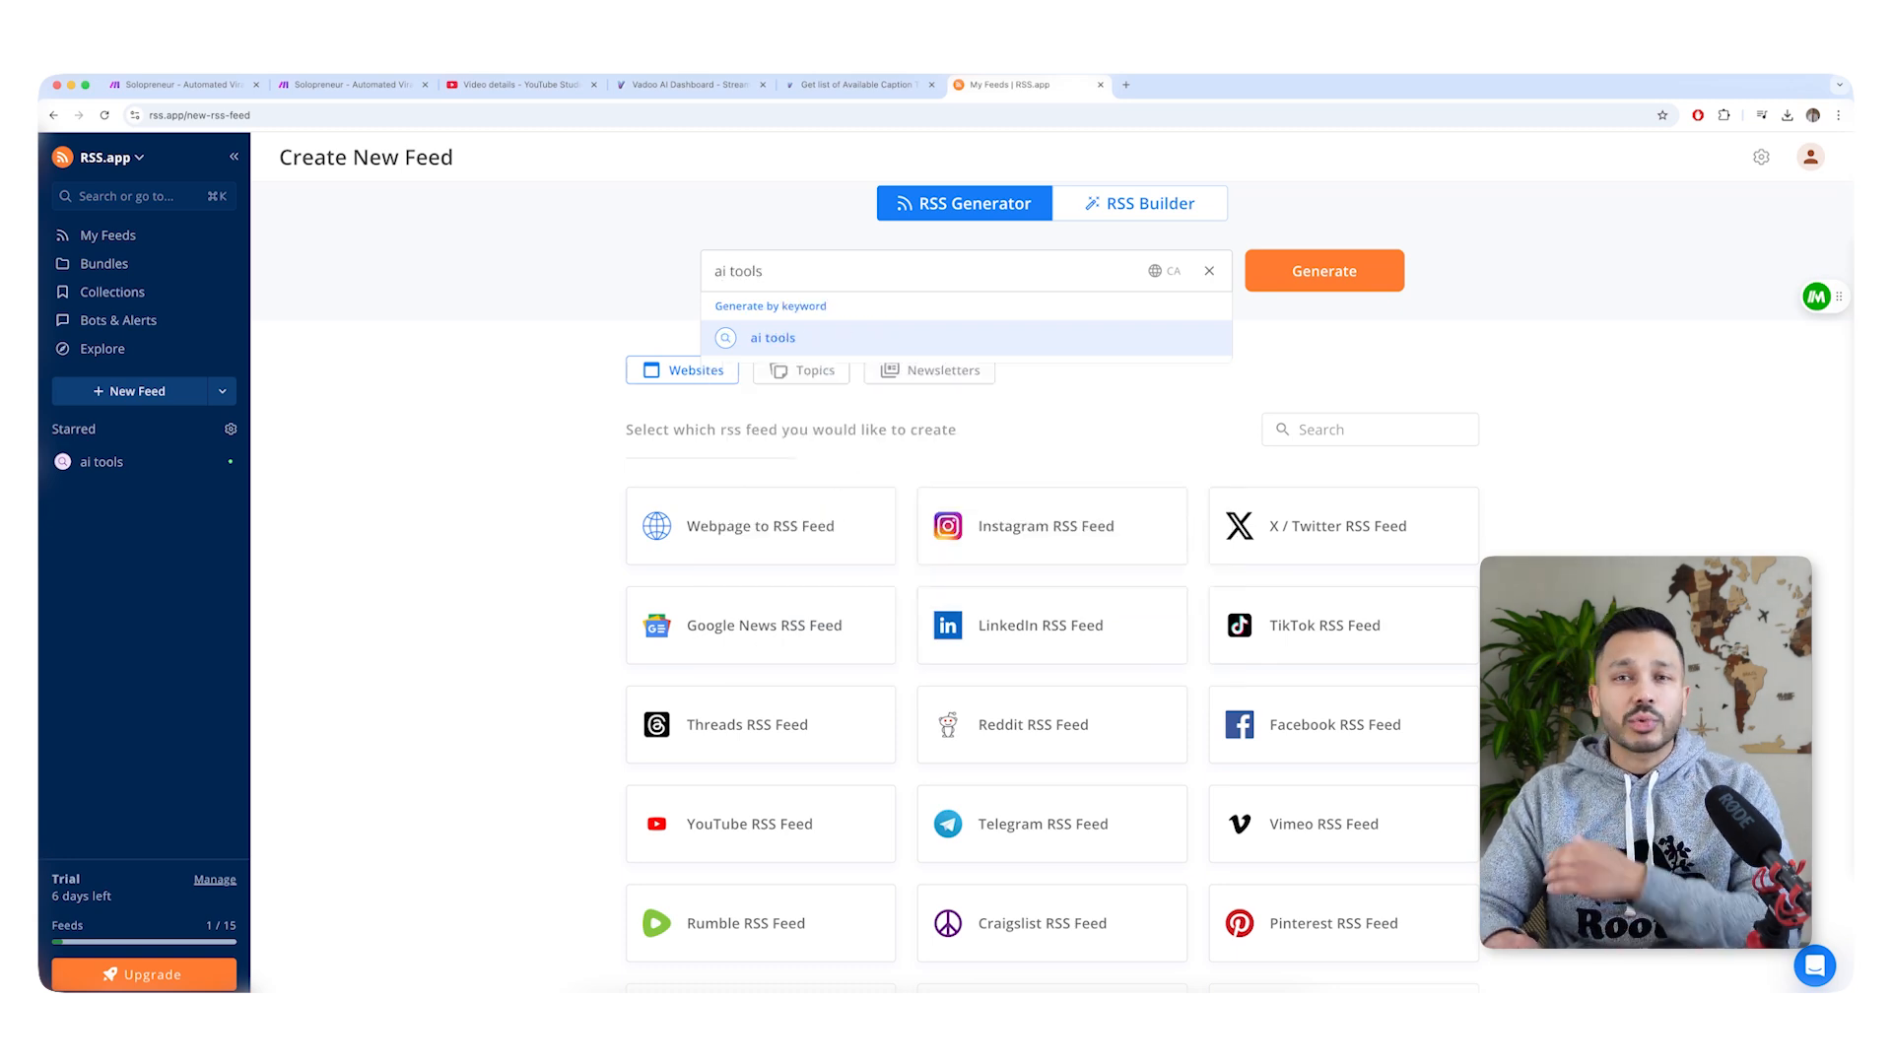
Generate an RSS feed from the keyword "real estate tips" and save it to the personal feeds.
key(super+a)
text(eas)
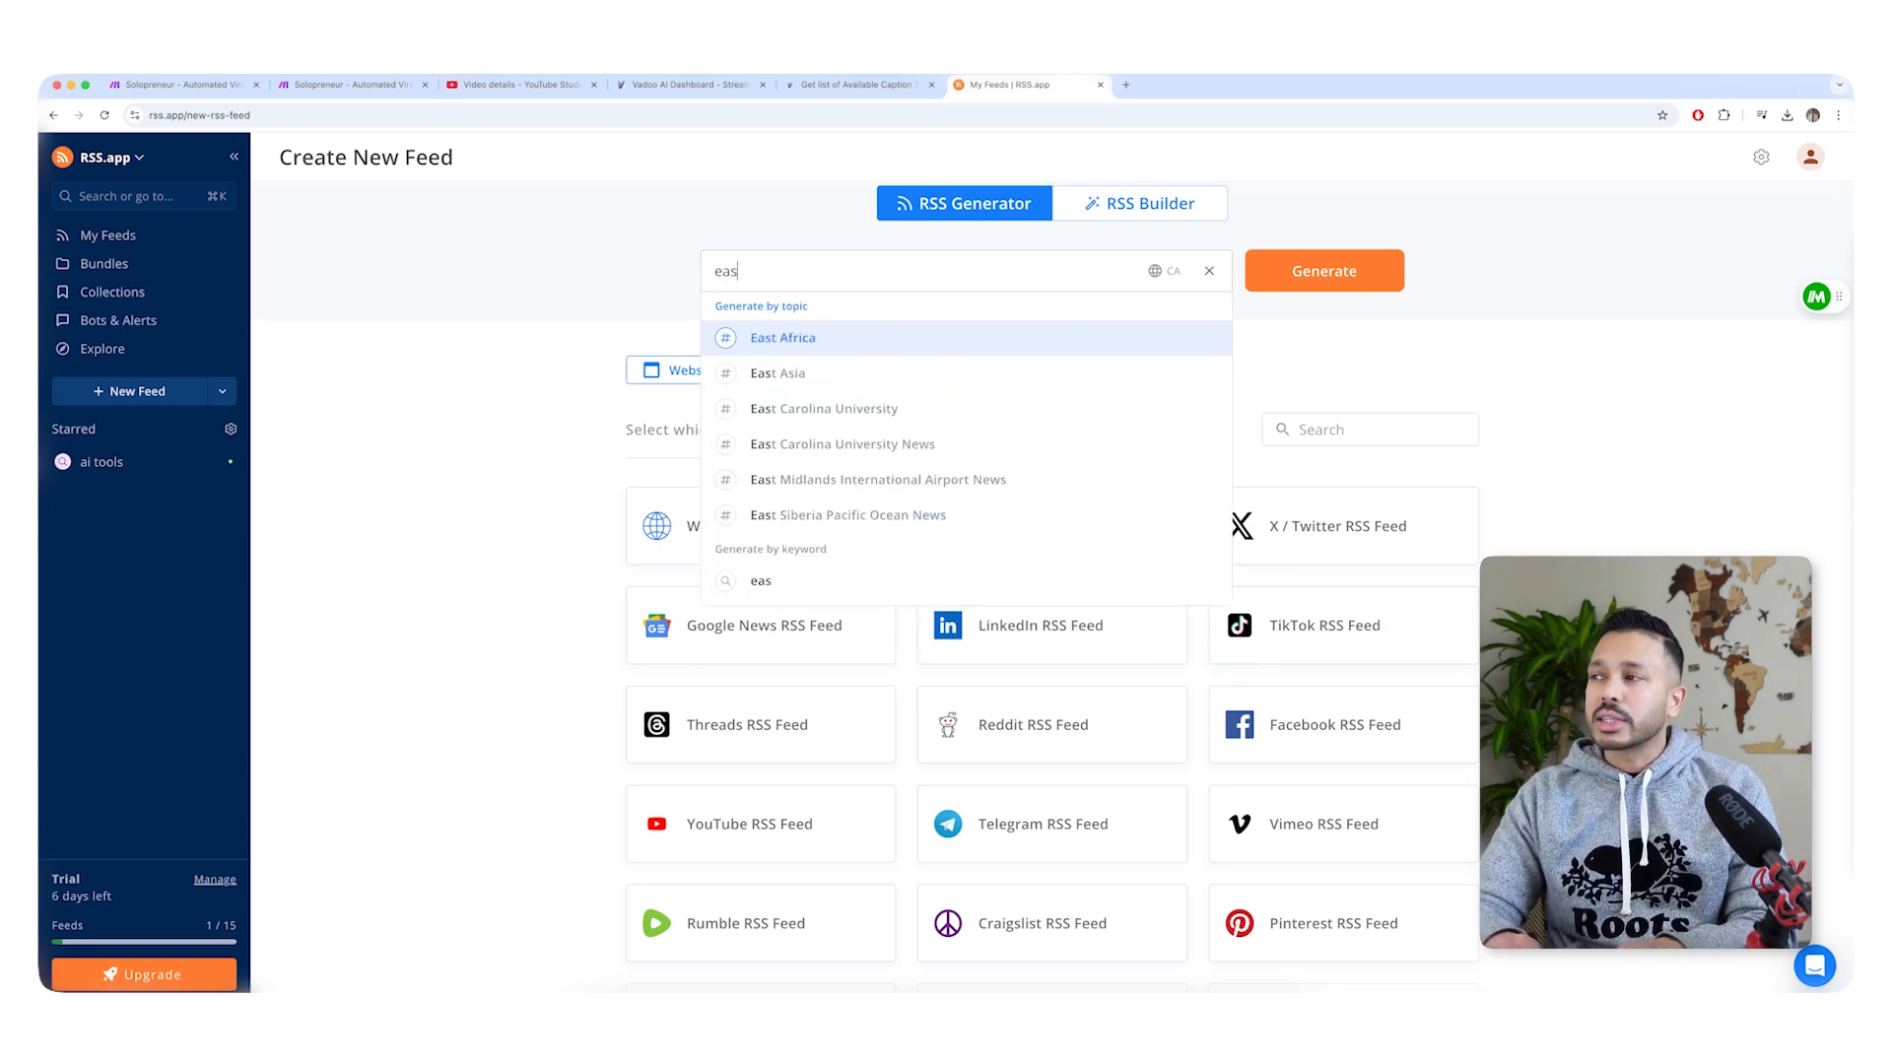
key(BackSpace)
key(BackSpace)
key(BackSpace)
text(real )
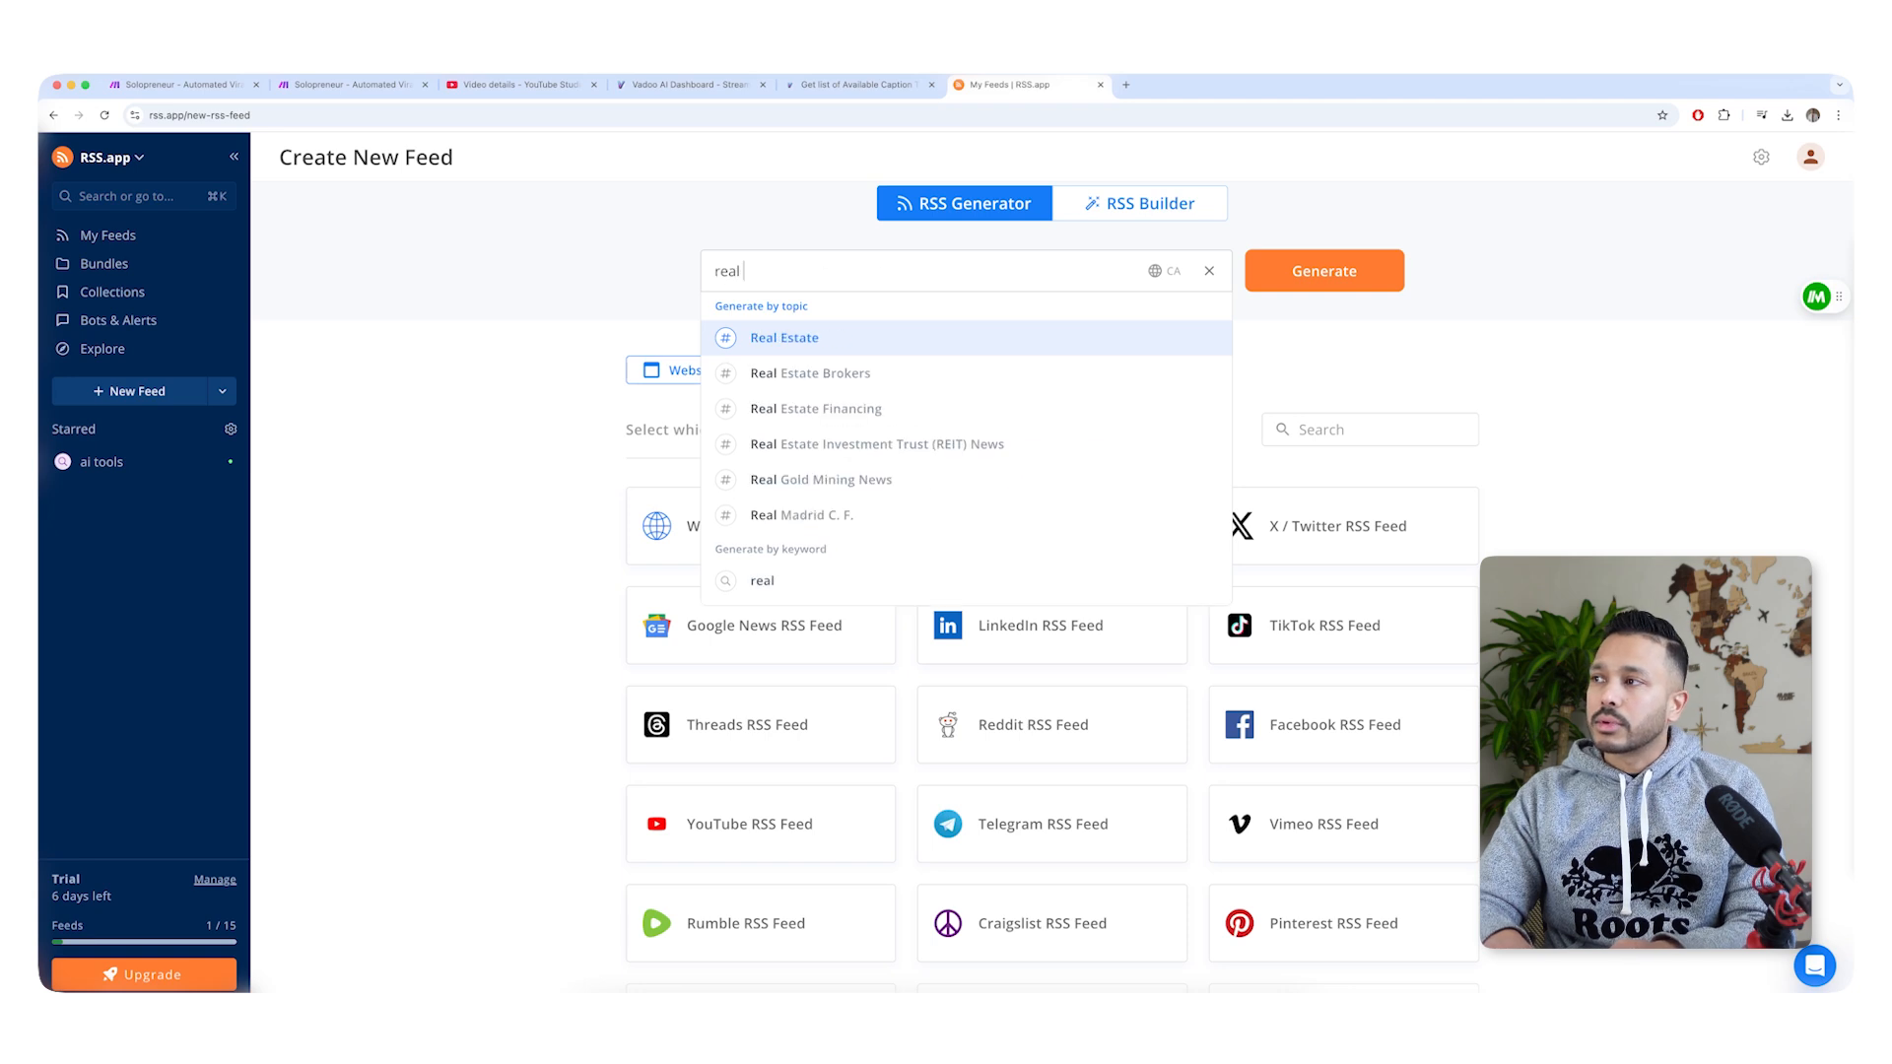
text(estate tips)
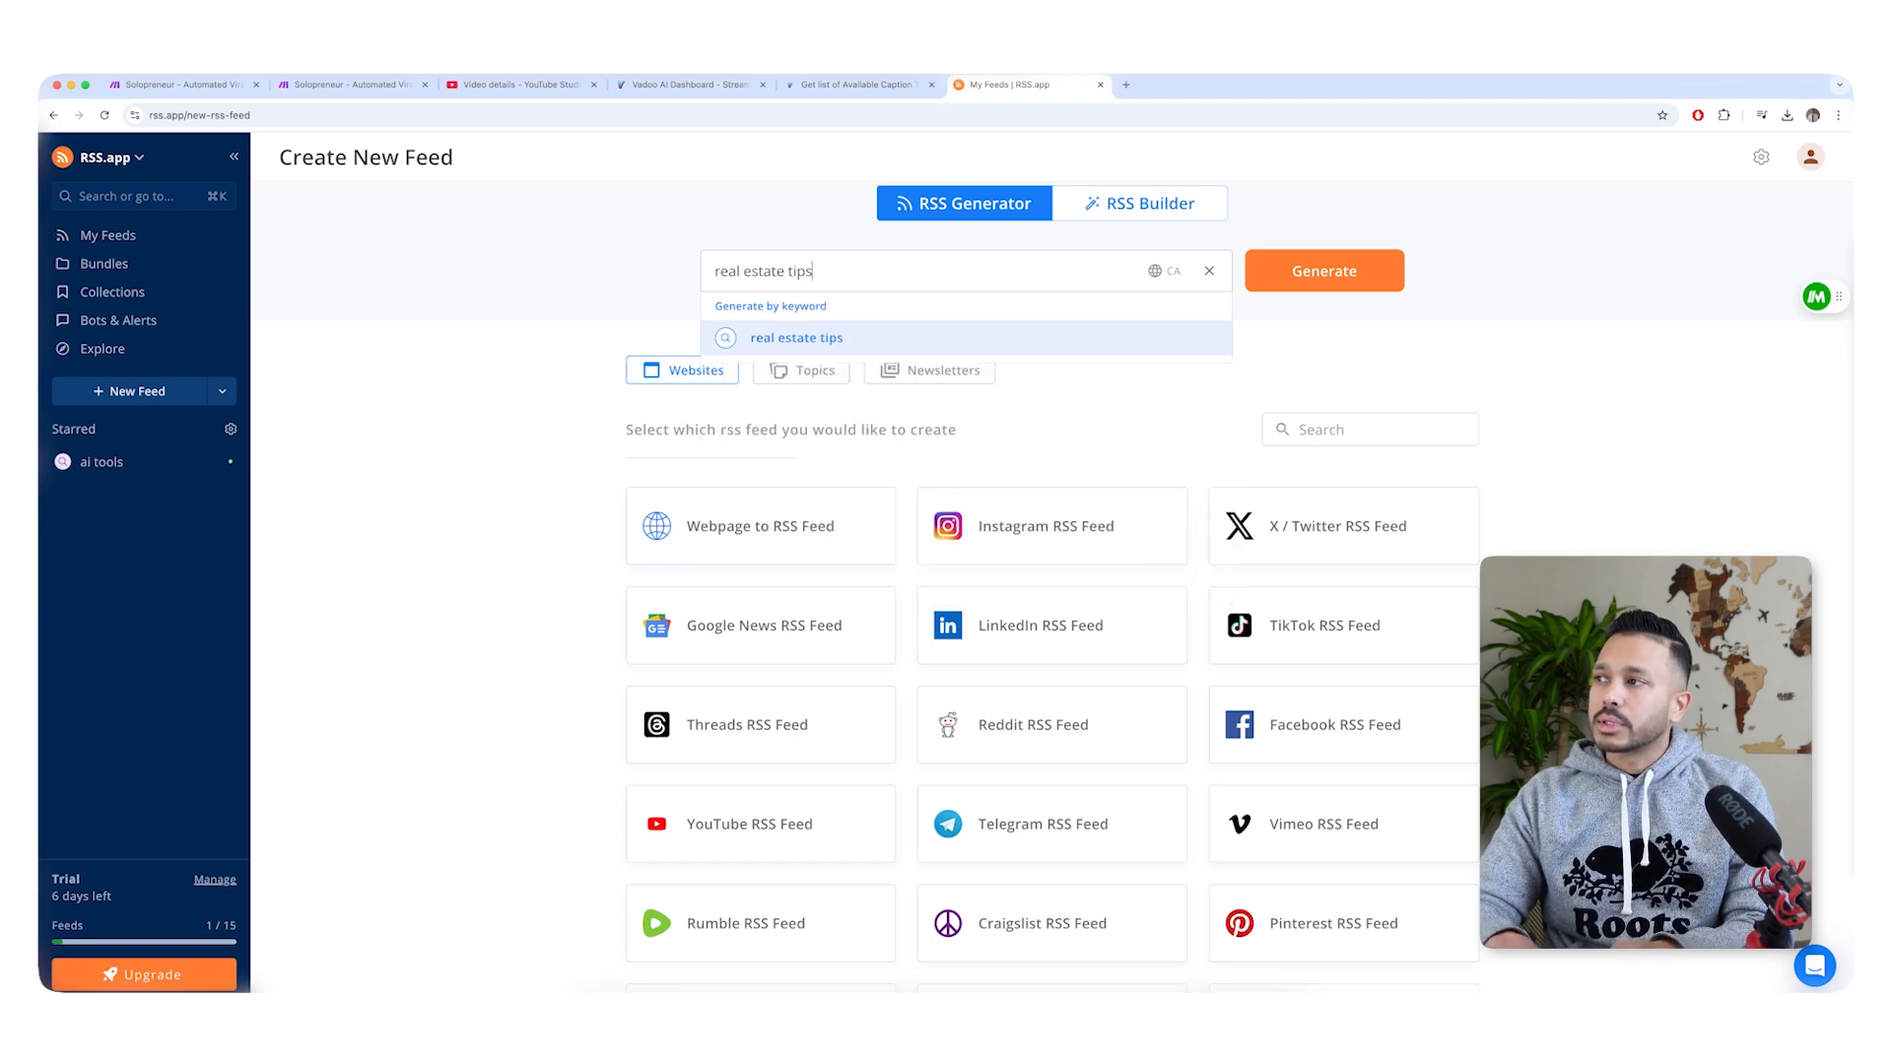
key(Return)
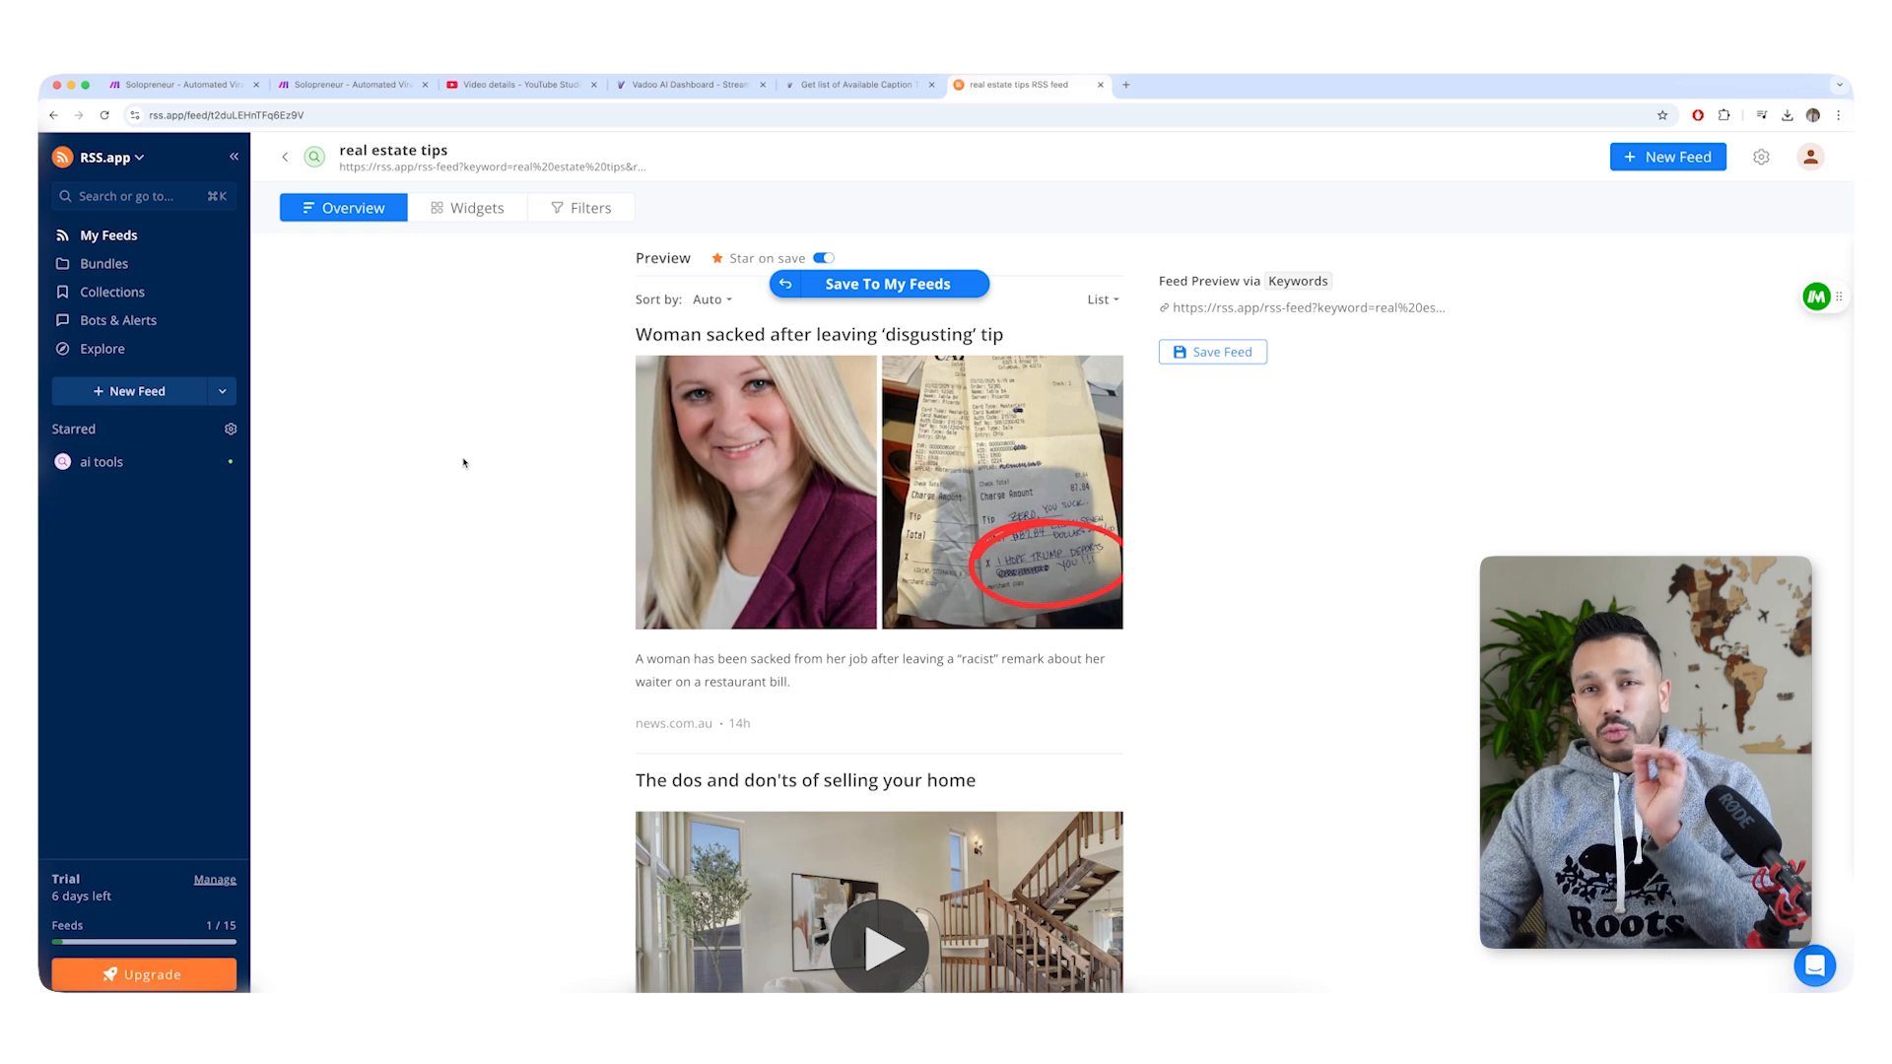
click(1213, 352)
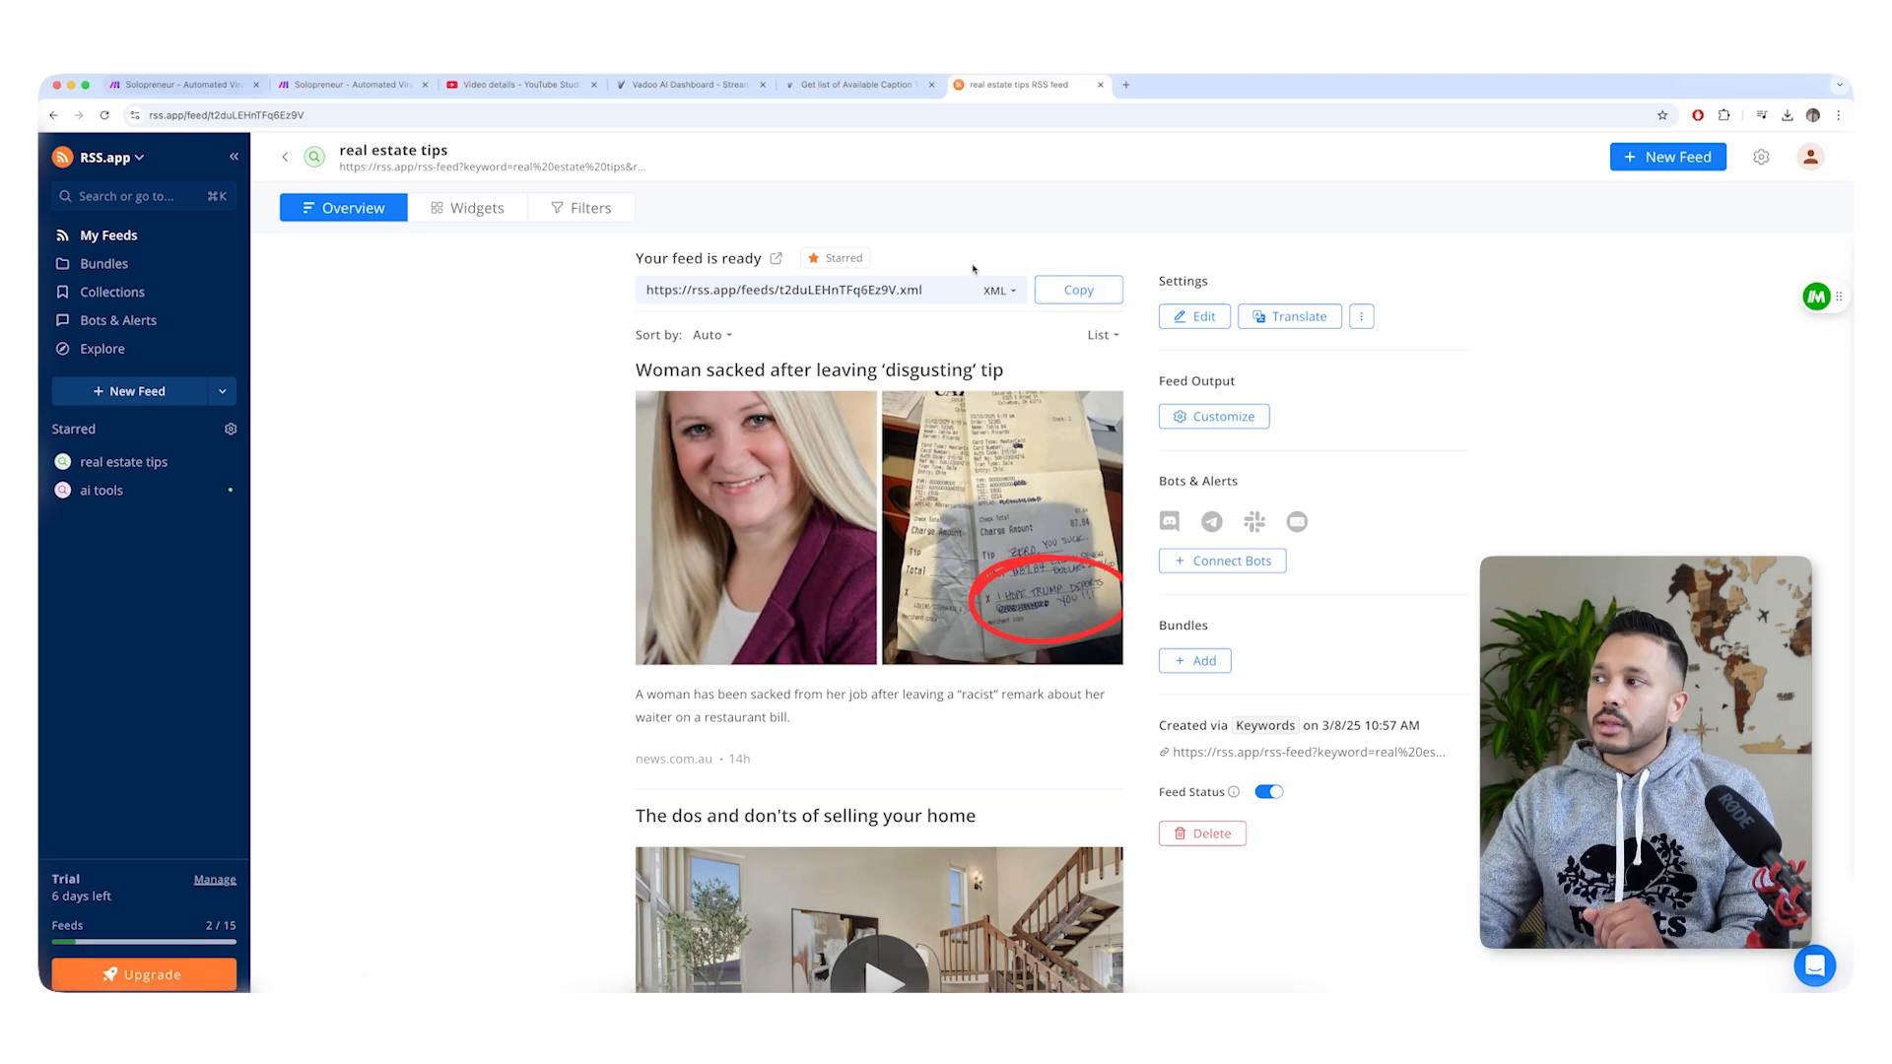
Copy the real estate tips feed link and set it as the URL of the RSS module in the Make blog scenario.
click(1080, 296)
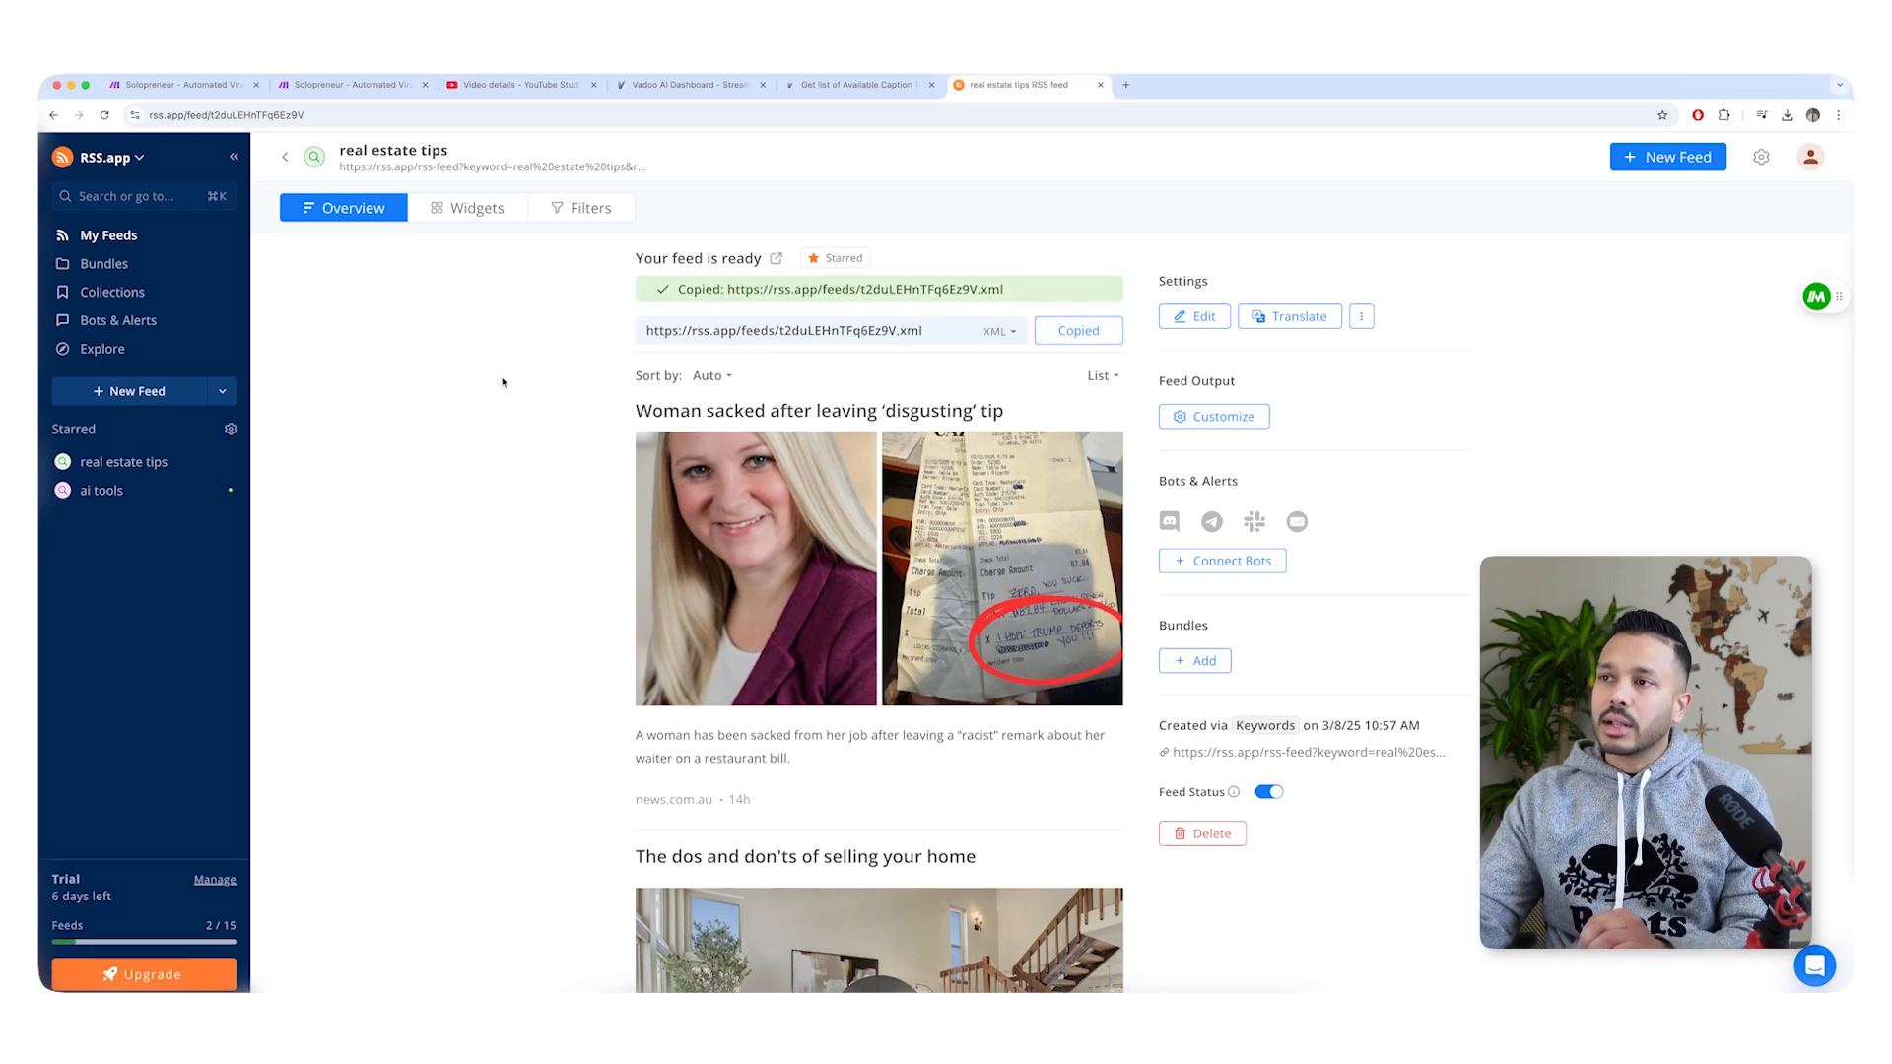
click(177, 85)
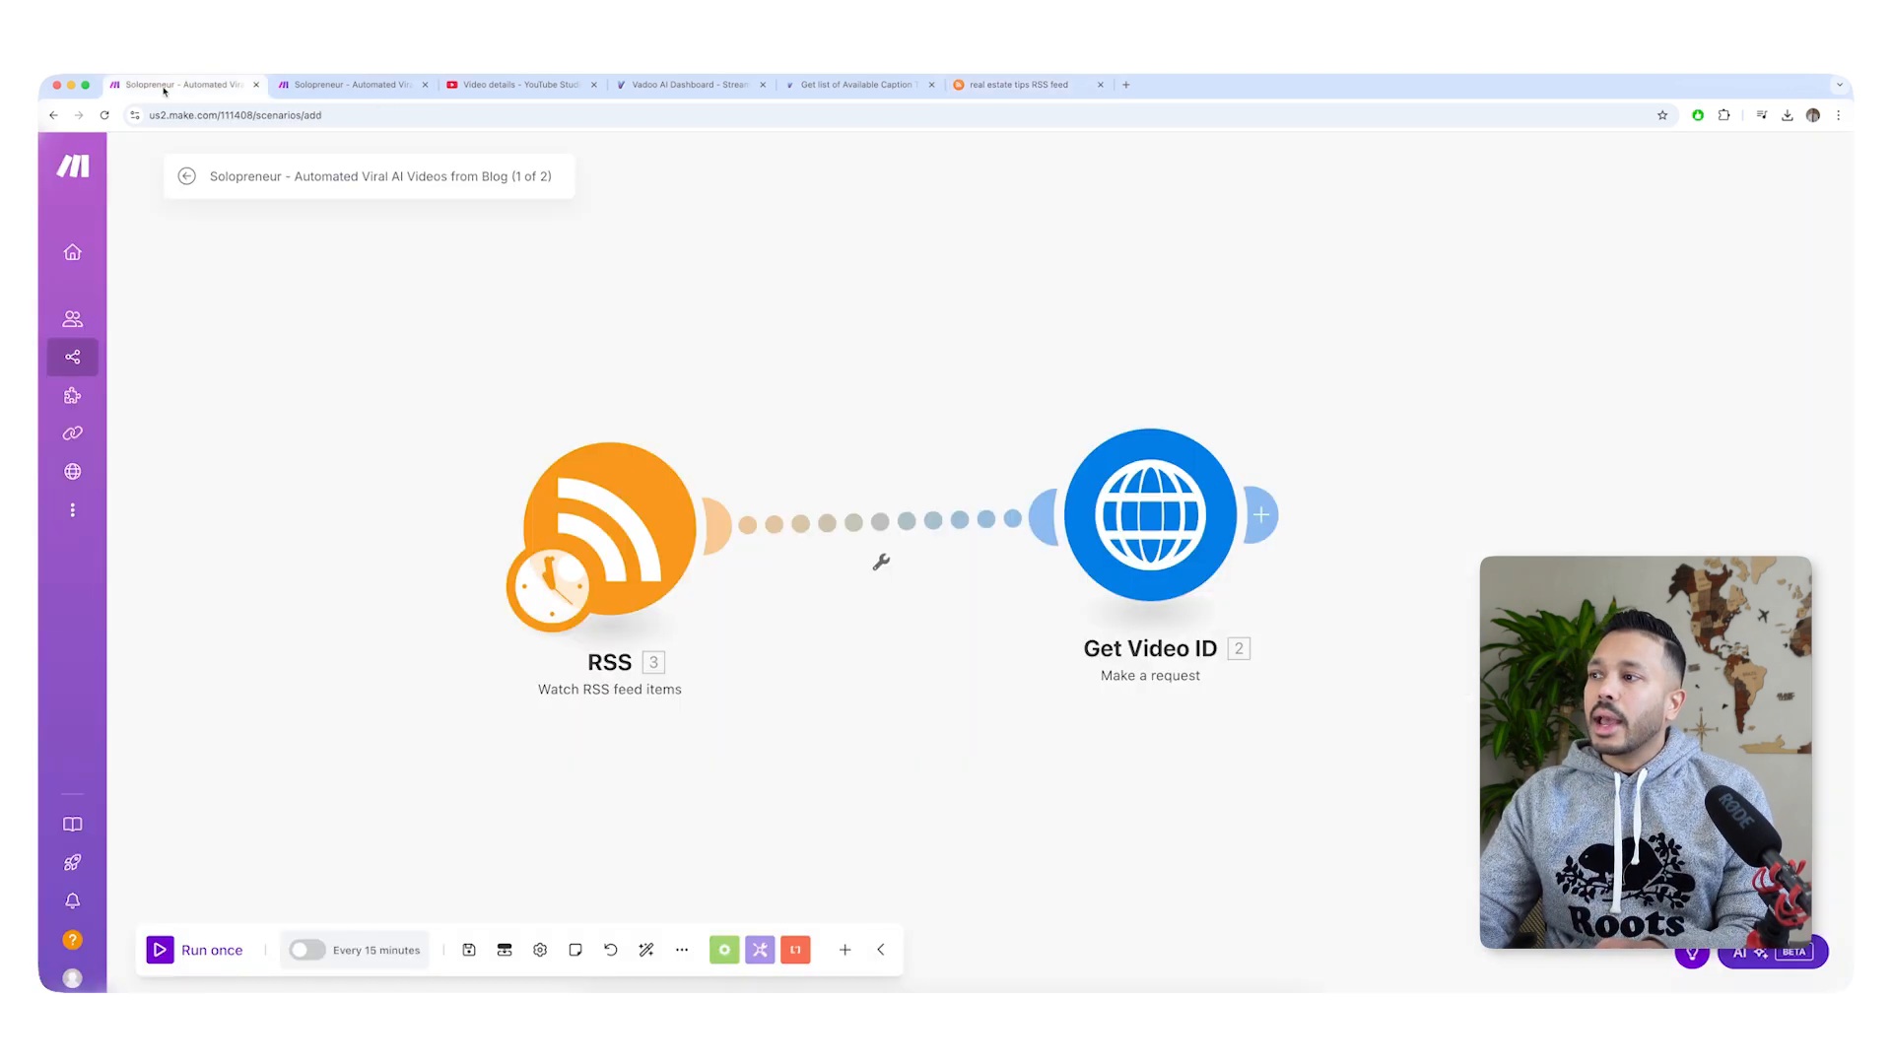
click(597, 496)
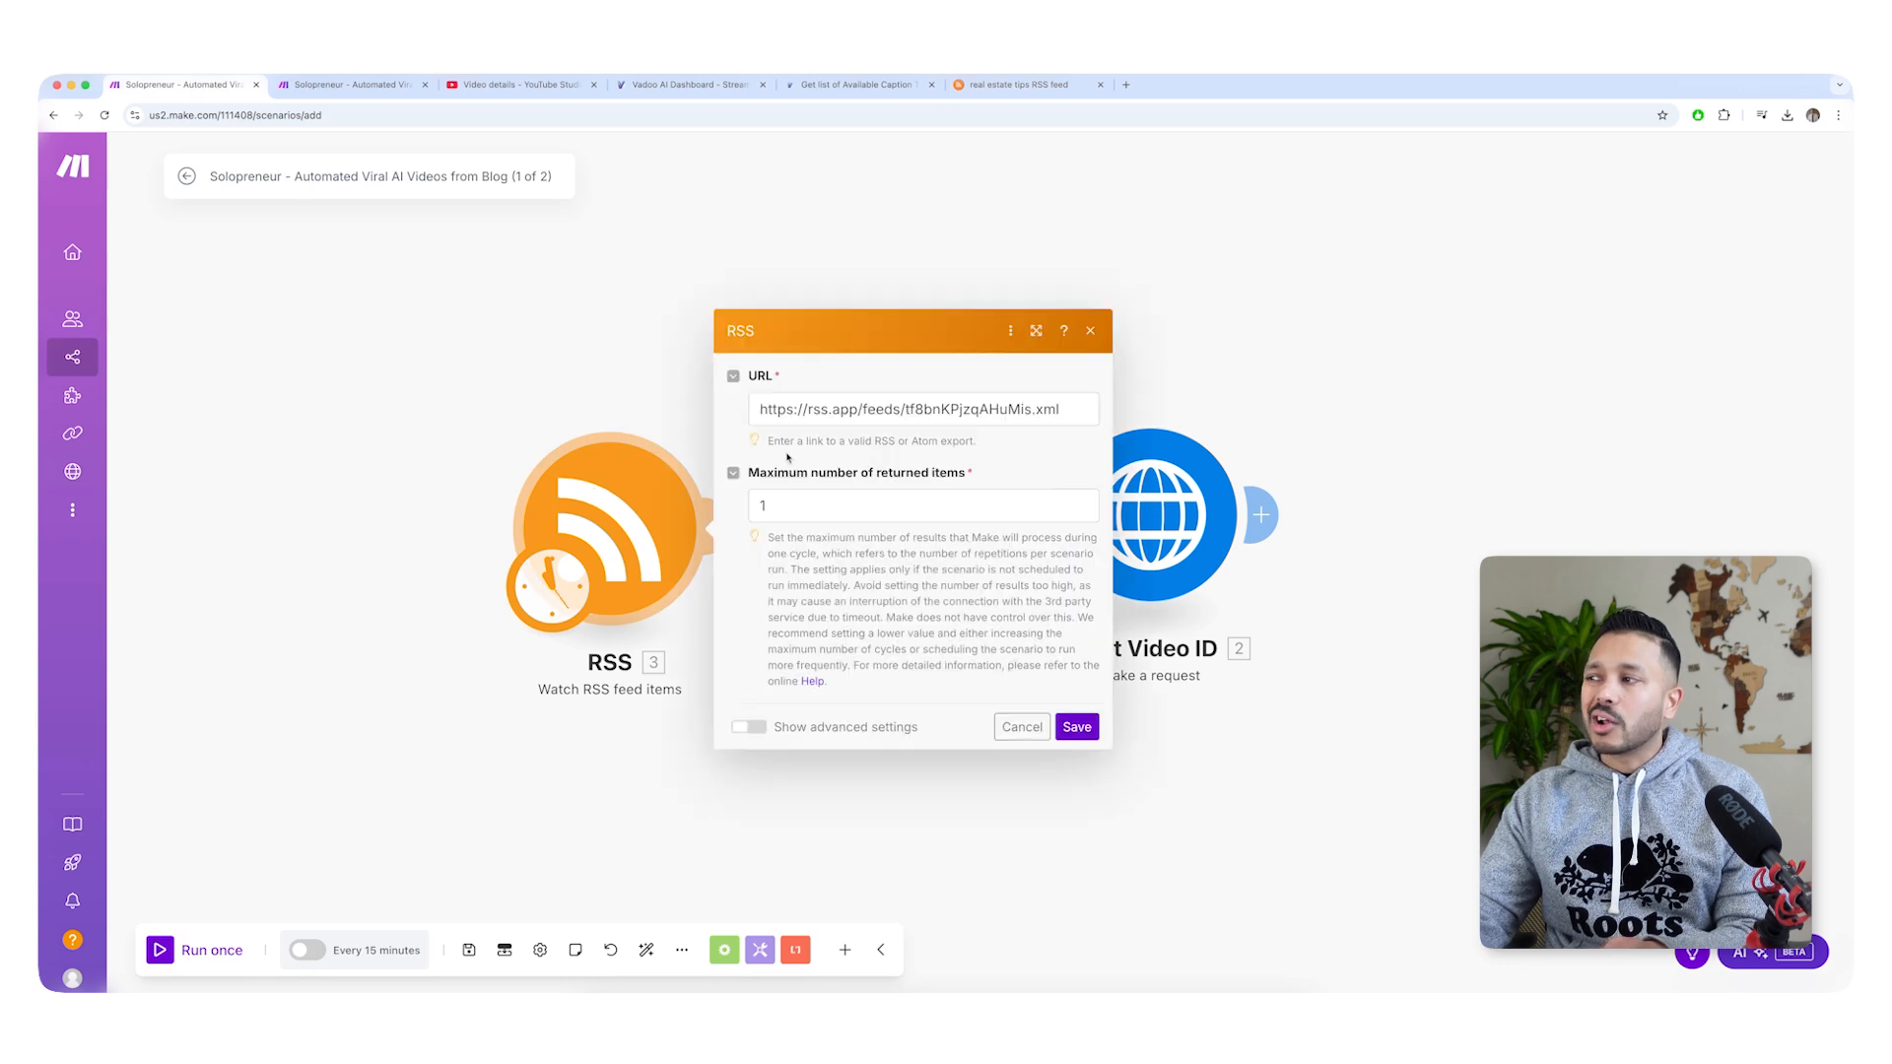
click(819, 412)
key(ctrl+a)
key(ctrl+v)
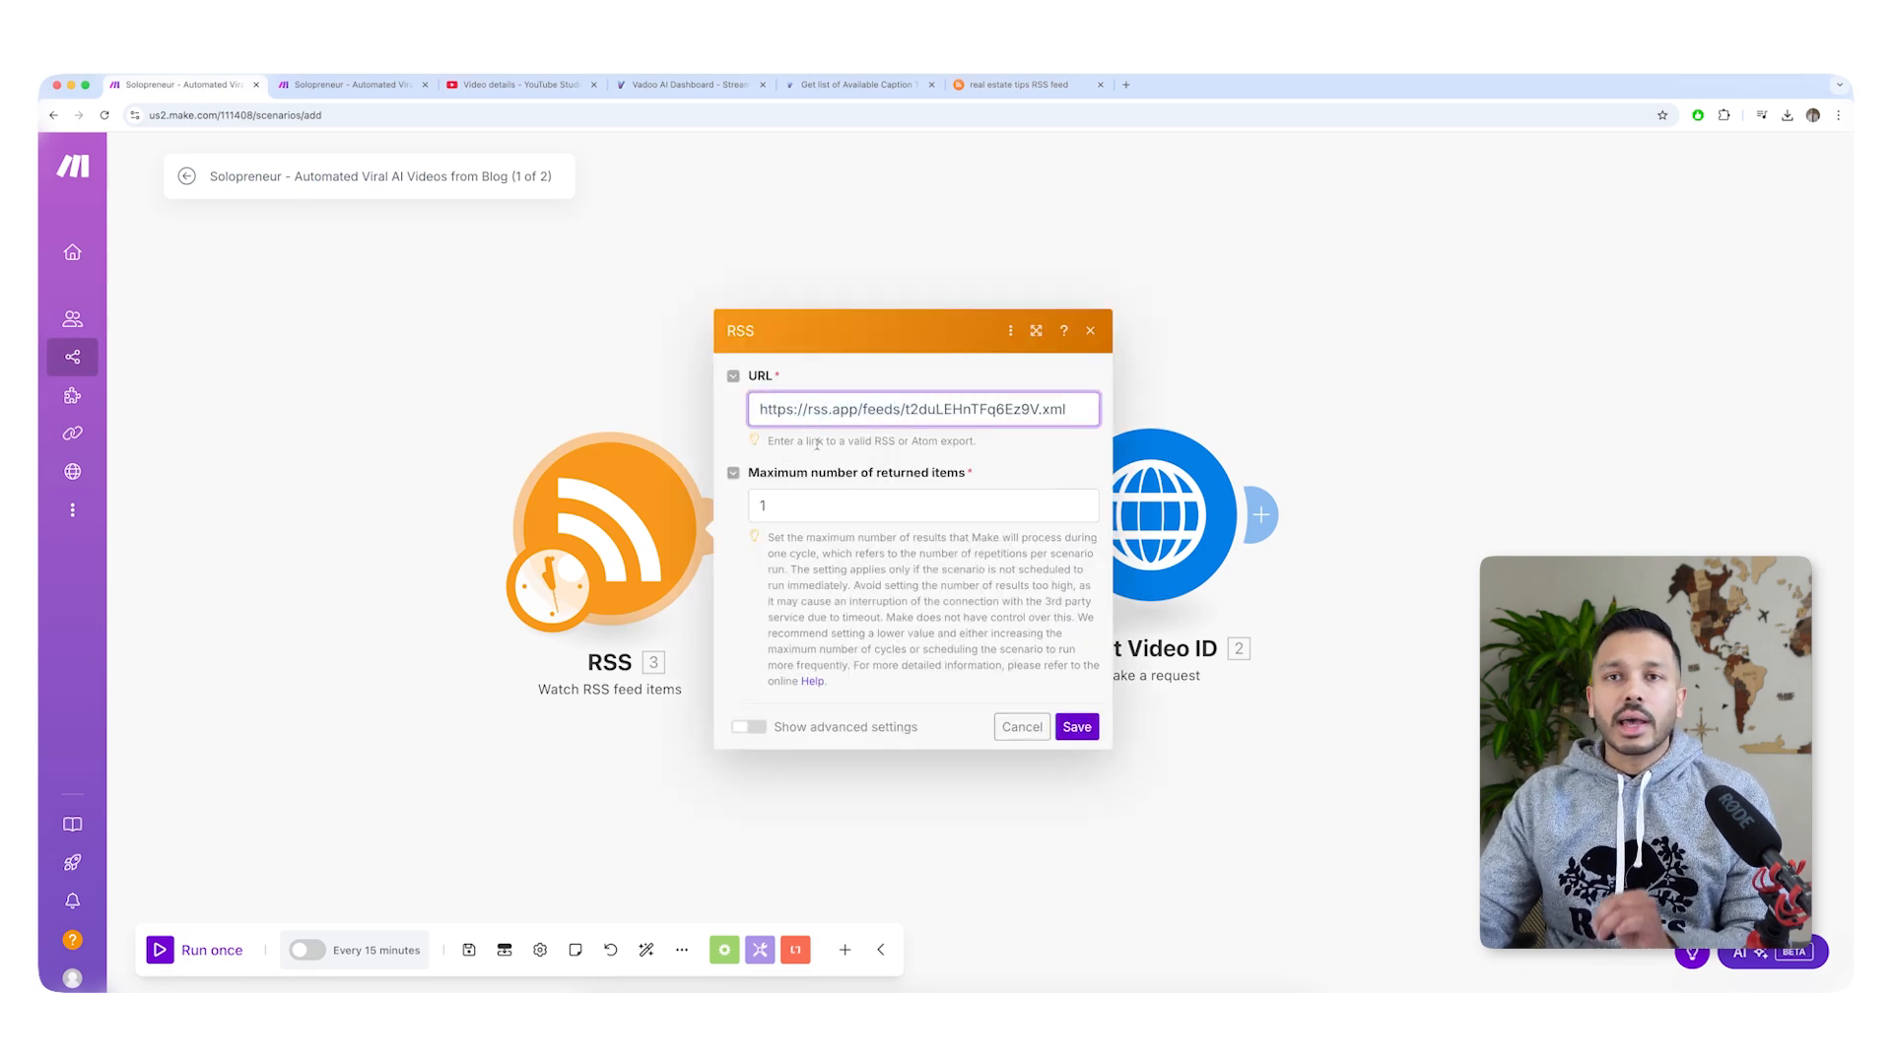
Save the RSS module and choose "The dos and don'ts of selling your home" as the first RSS feed item.
click(1083, 727)
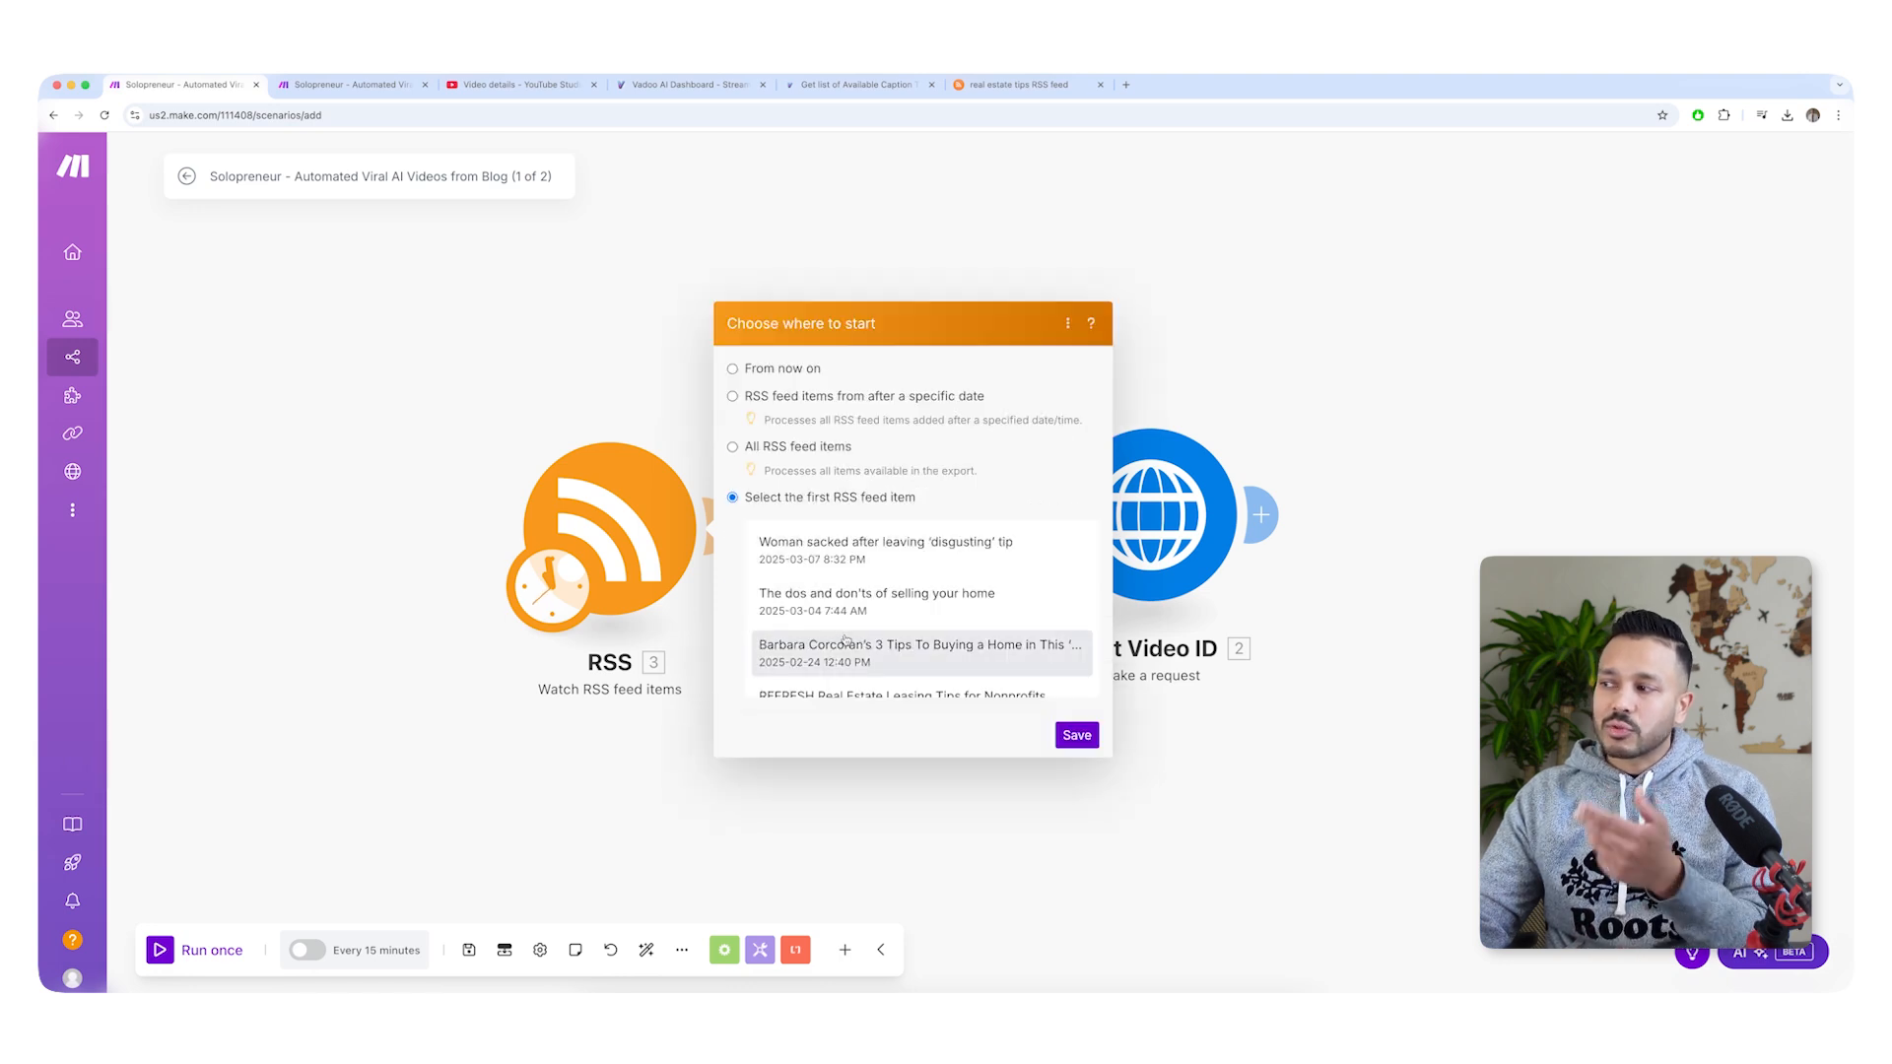
click(807, 602)
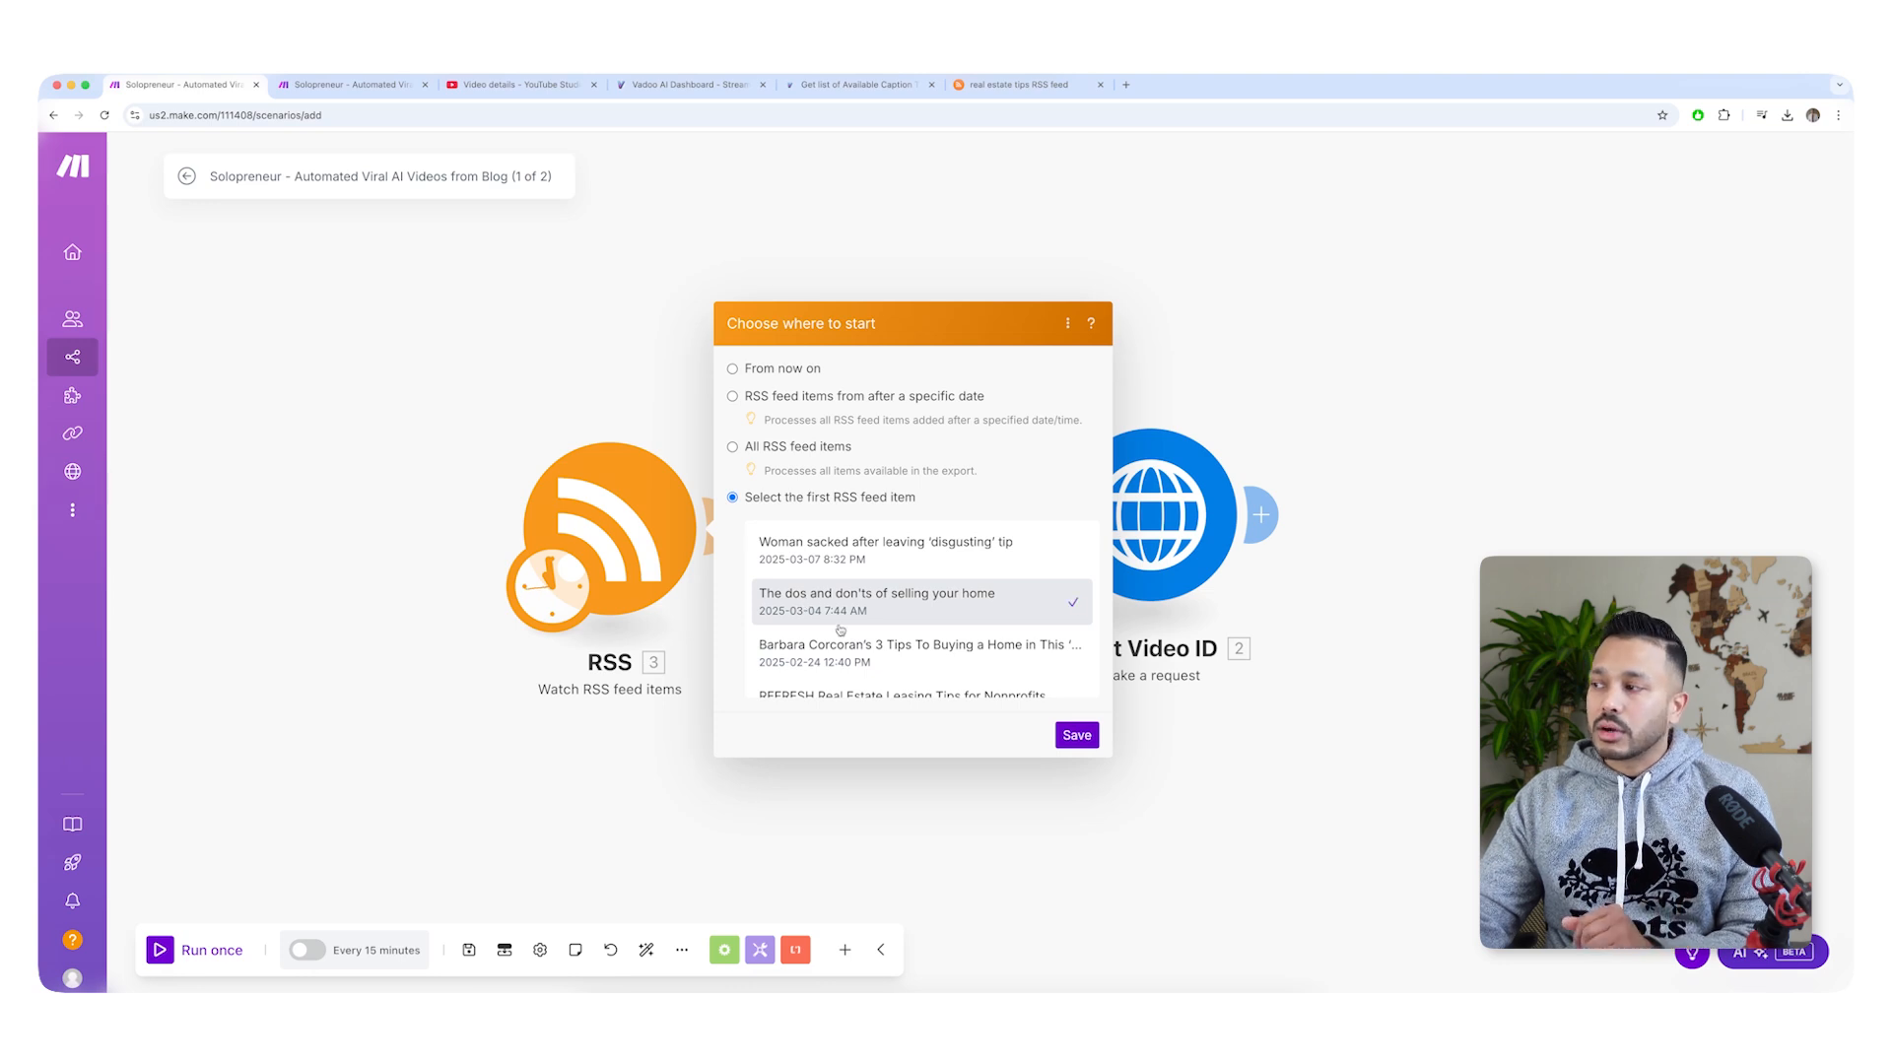
click(1077, 736)
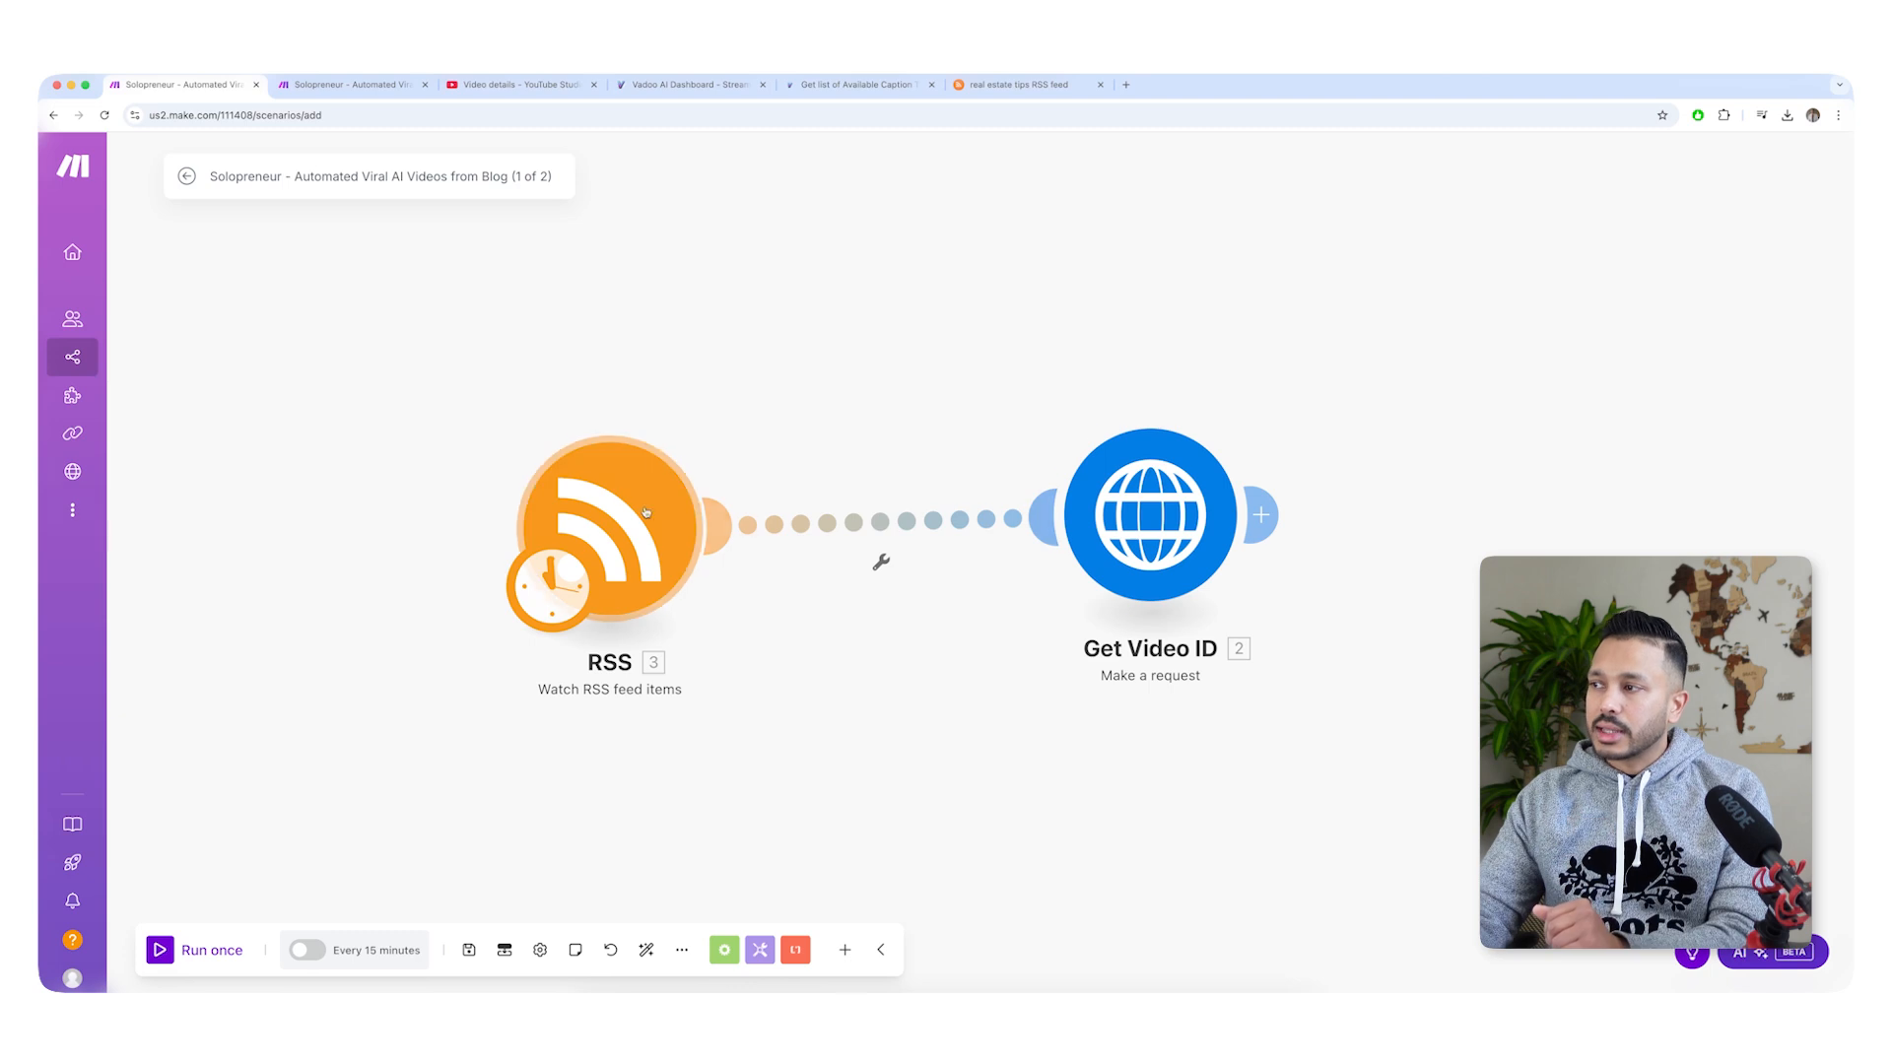
Check the request content of the Get Video ID module, close it without changes and run the blog scenario once.
click(1172, 540)
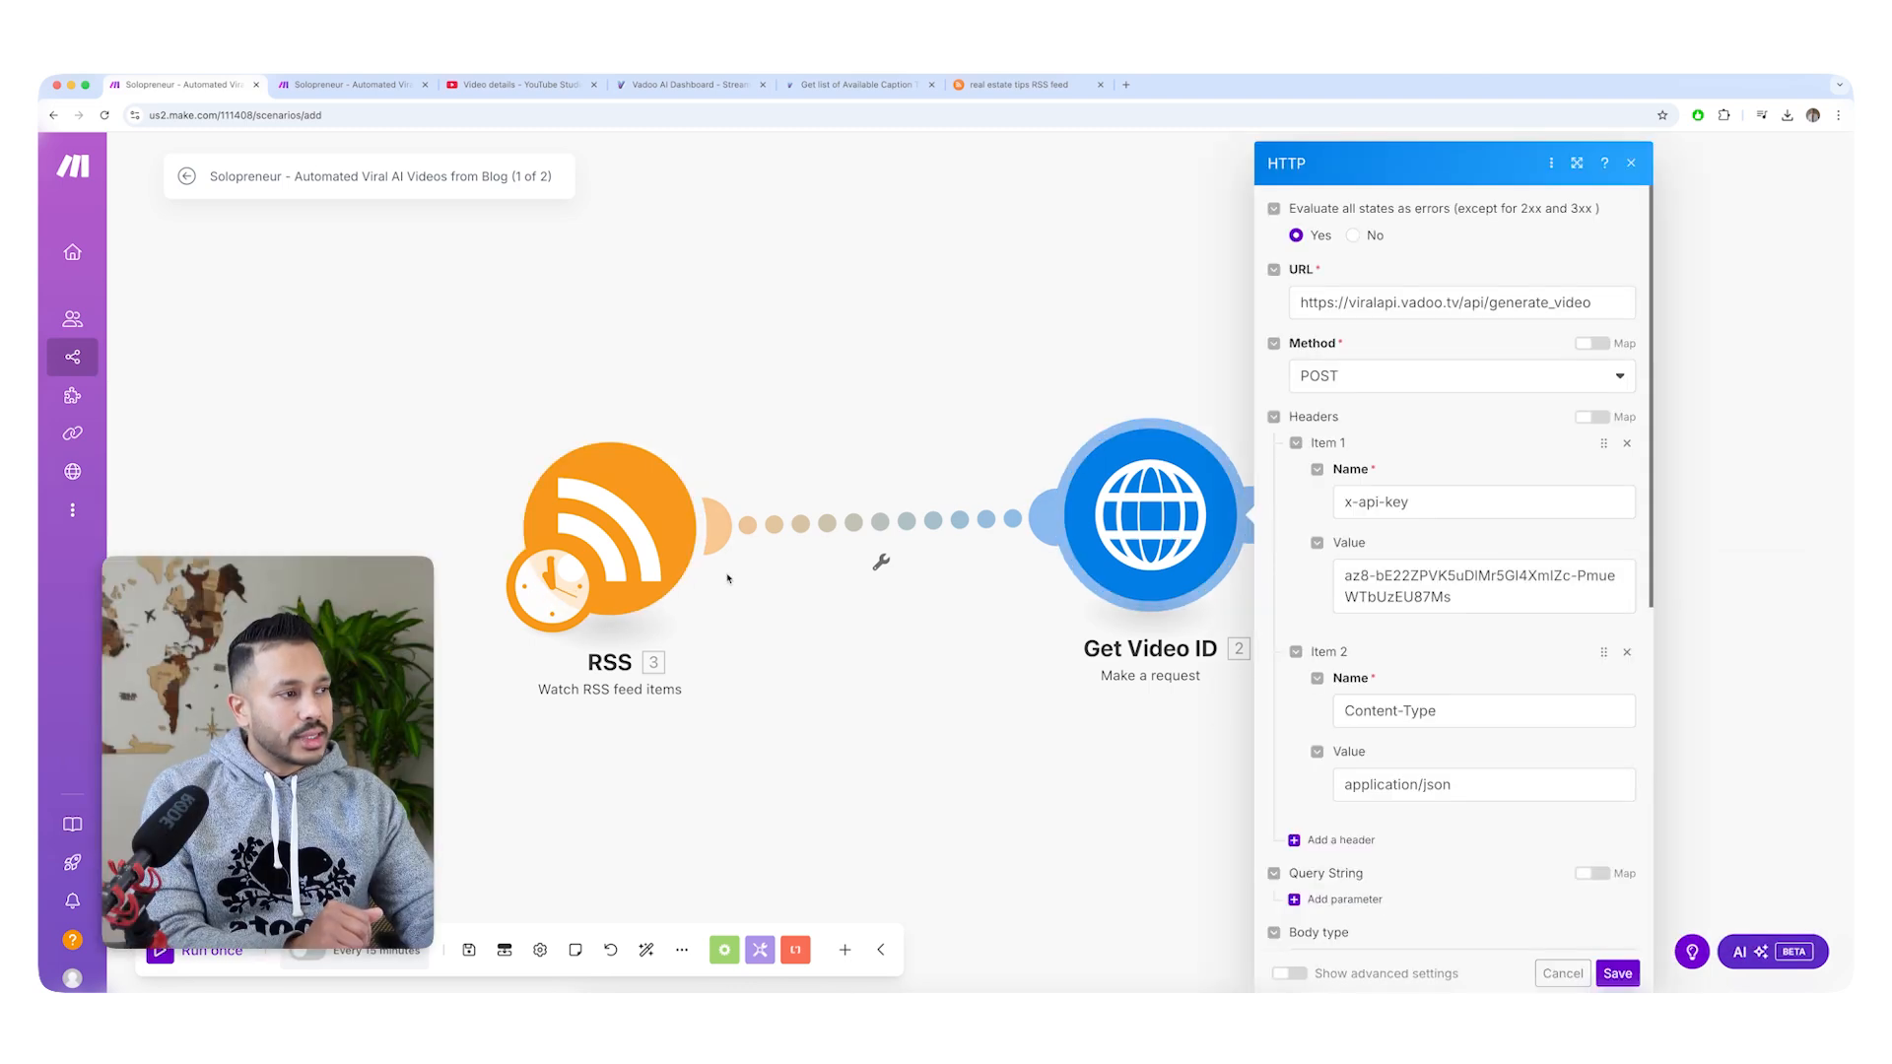
scroll(1421, 823, down, 5)
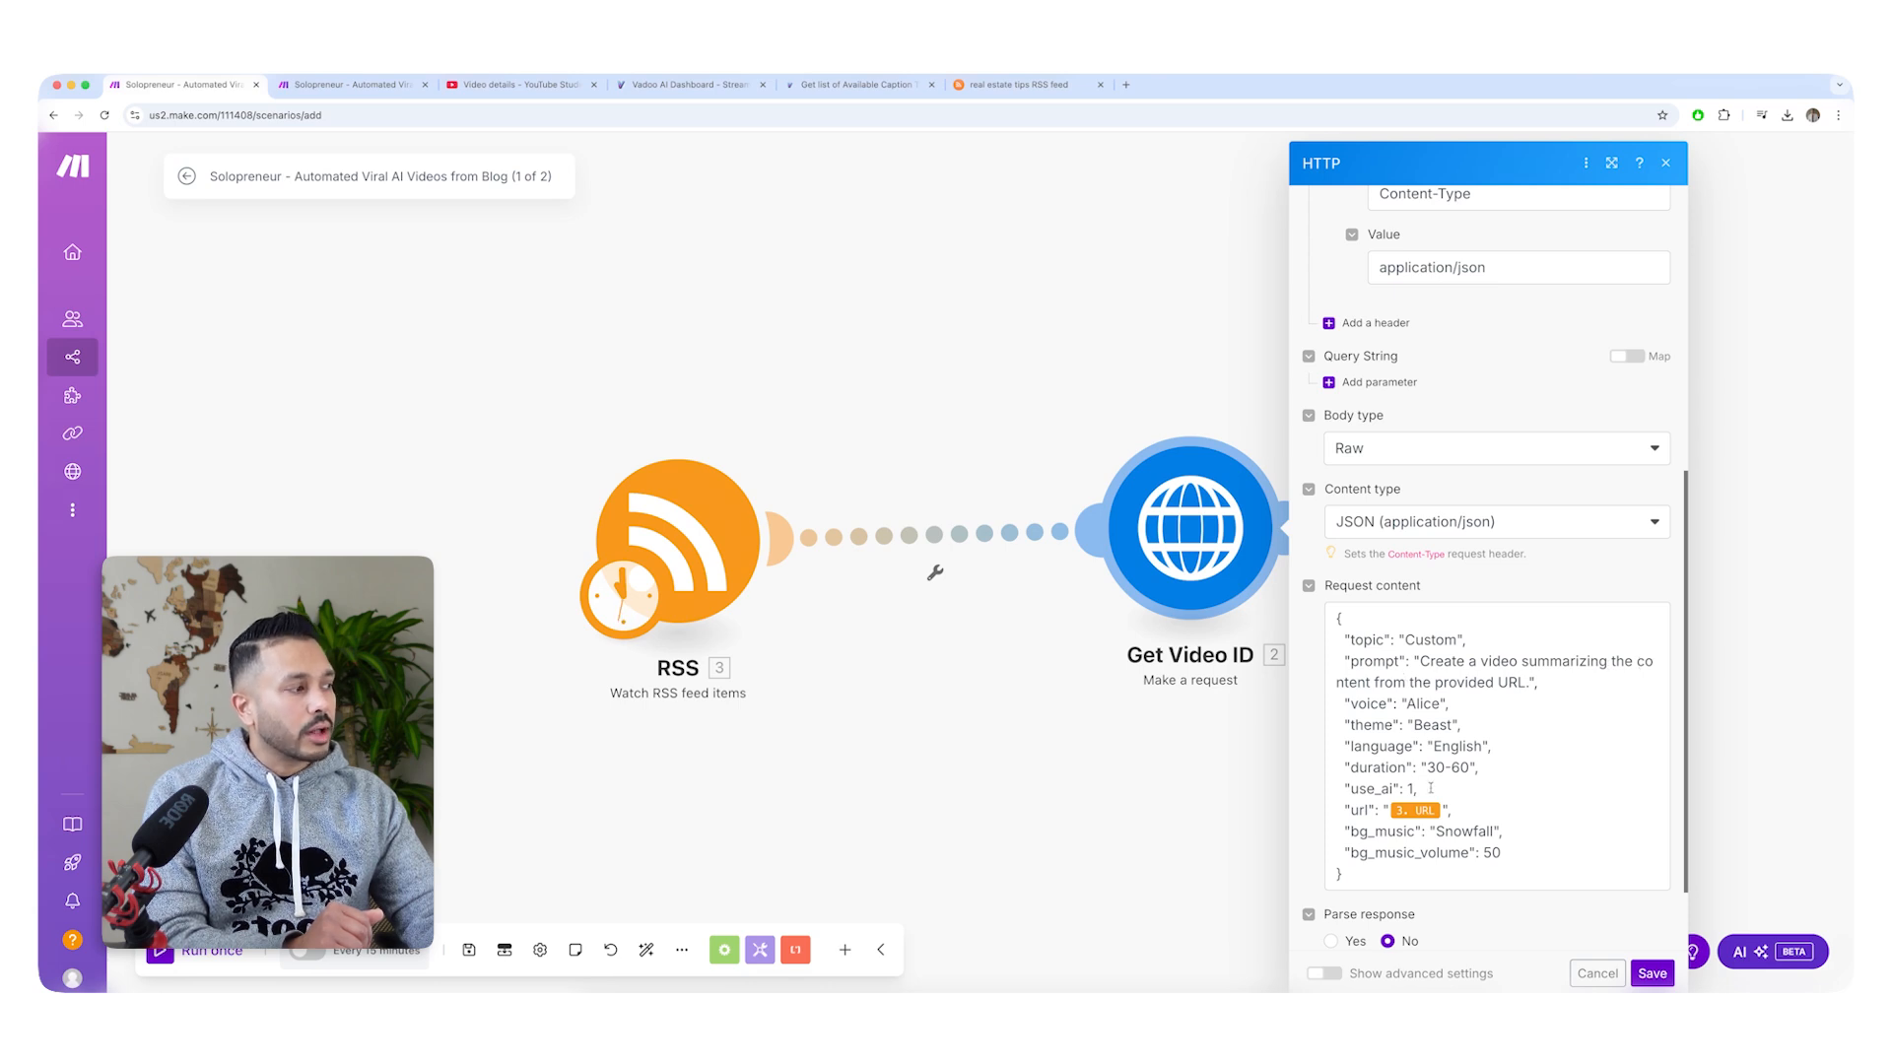
click(843, 749)
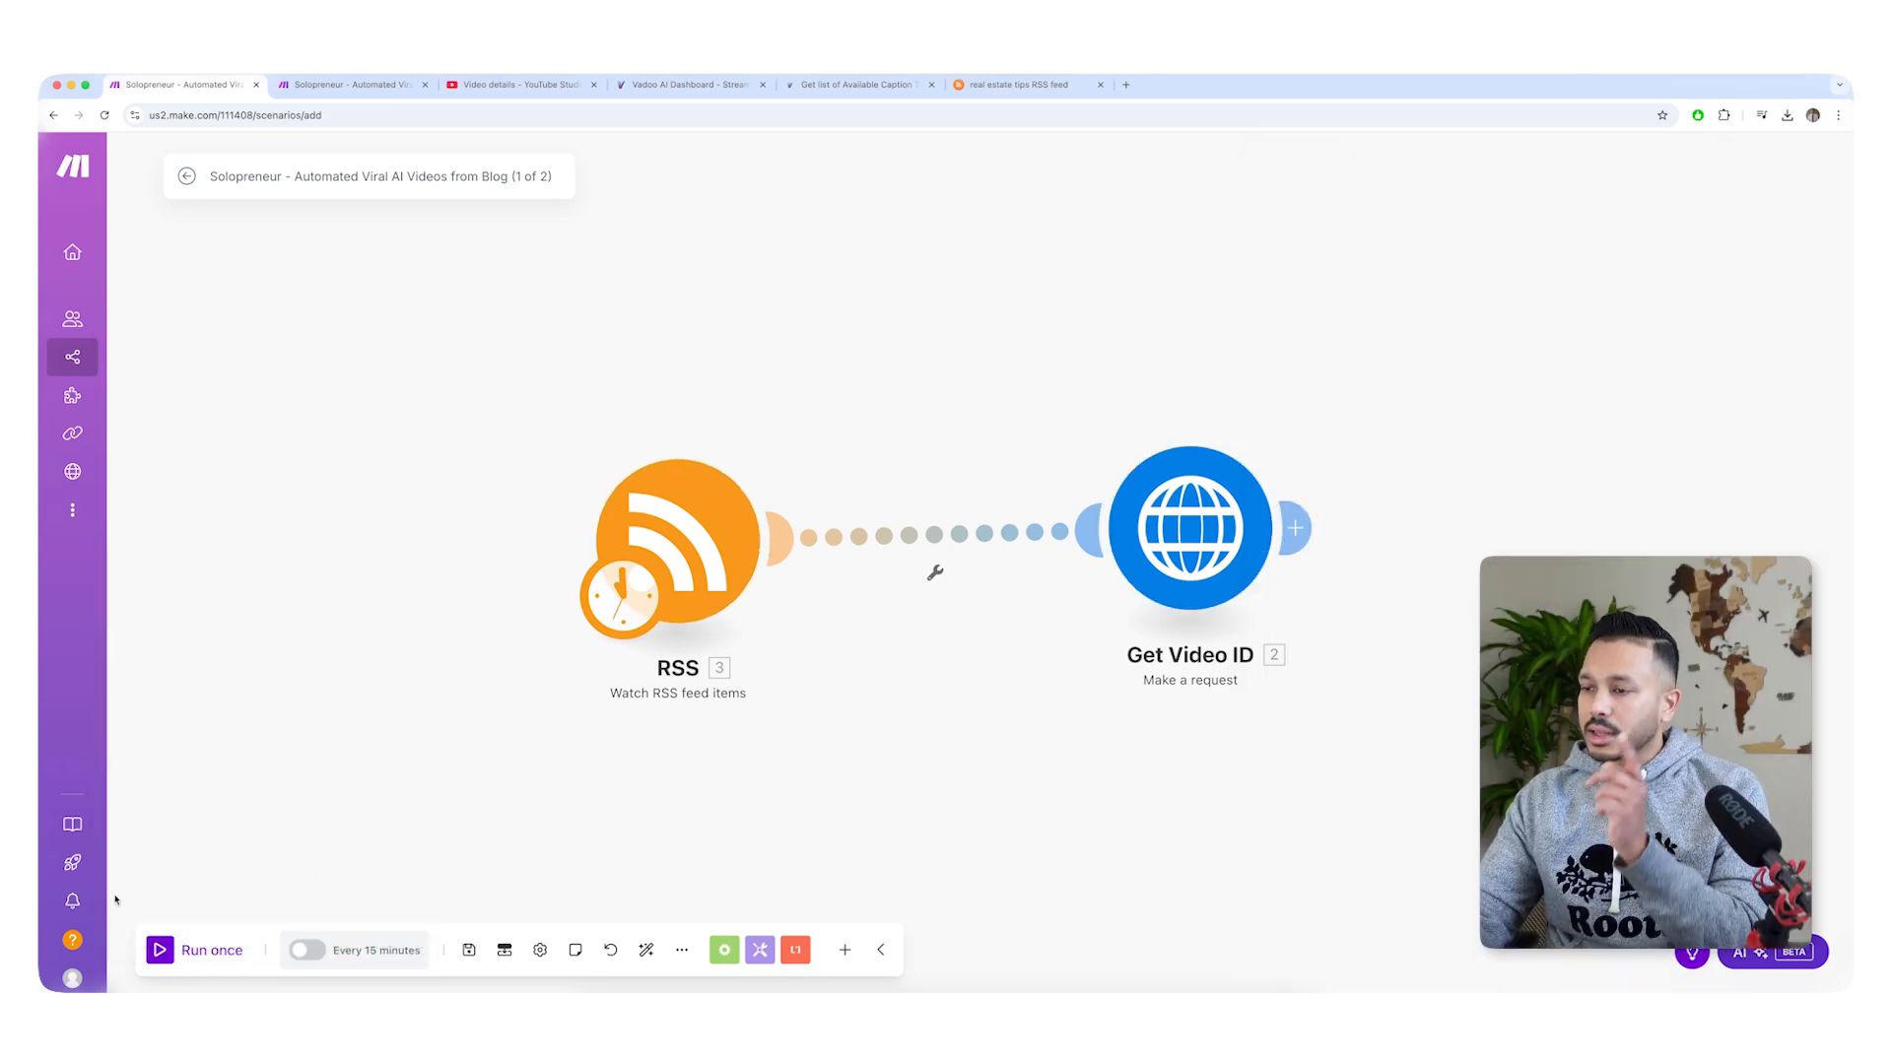
click(211, 951)
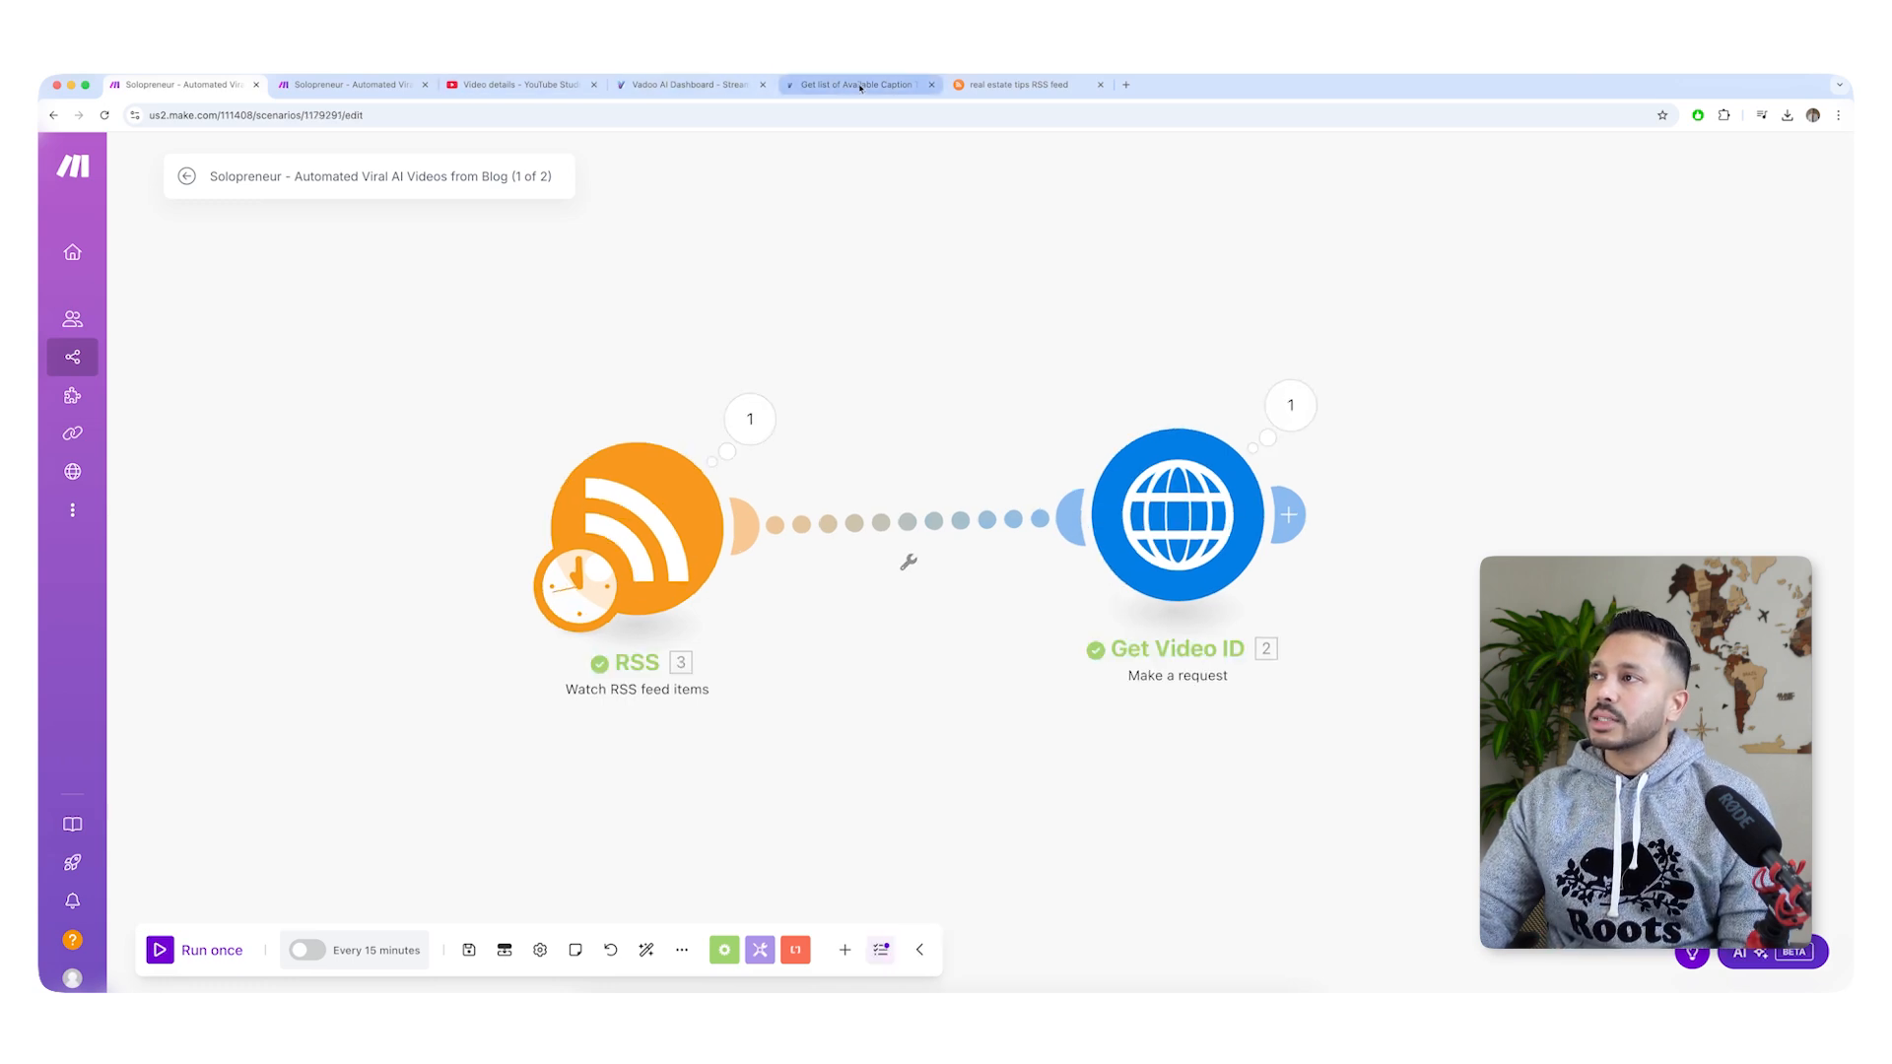
Switch to the Vadoo AI dashboard and check the project list for the newly requested video.
click(690, 85)
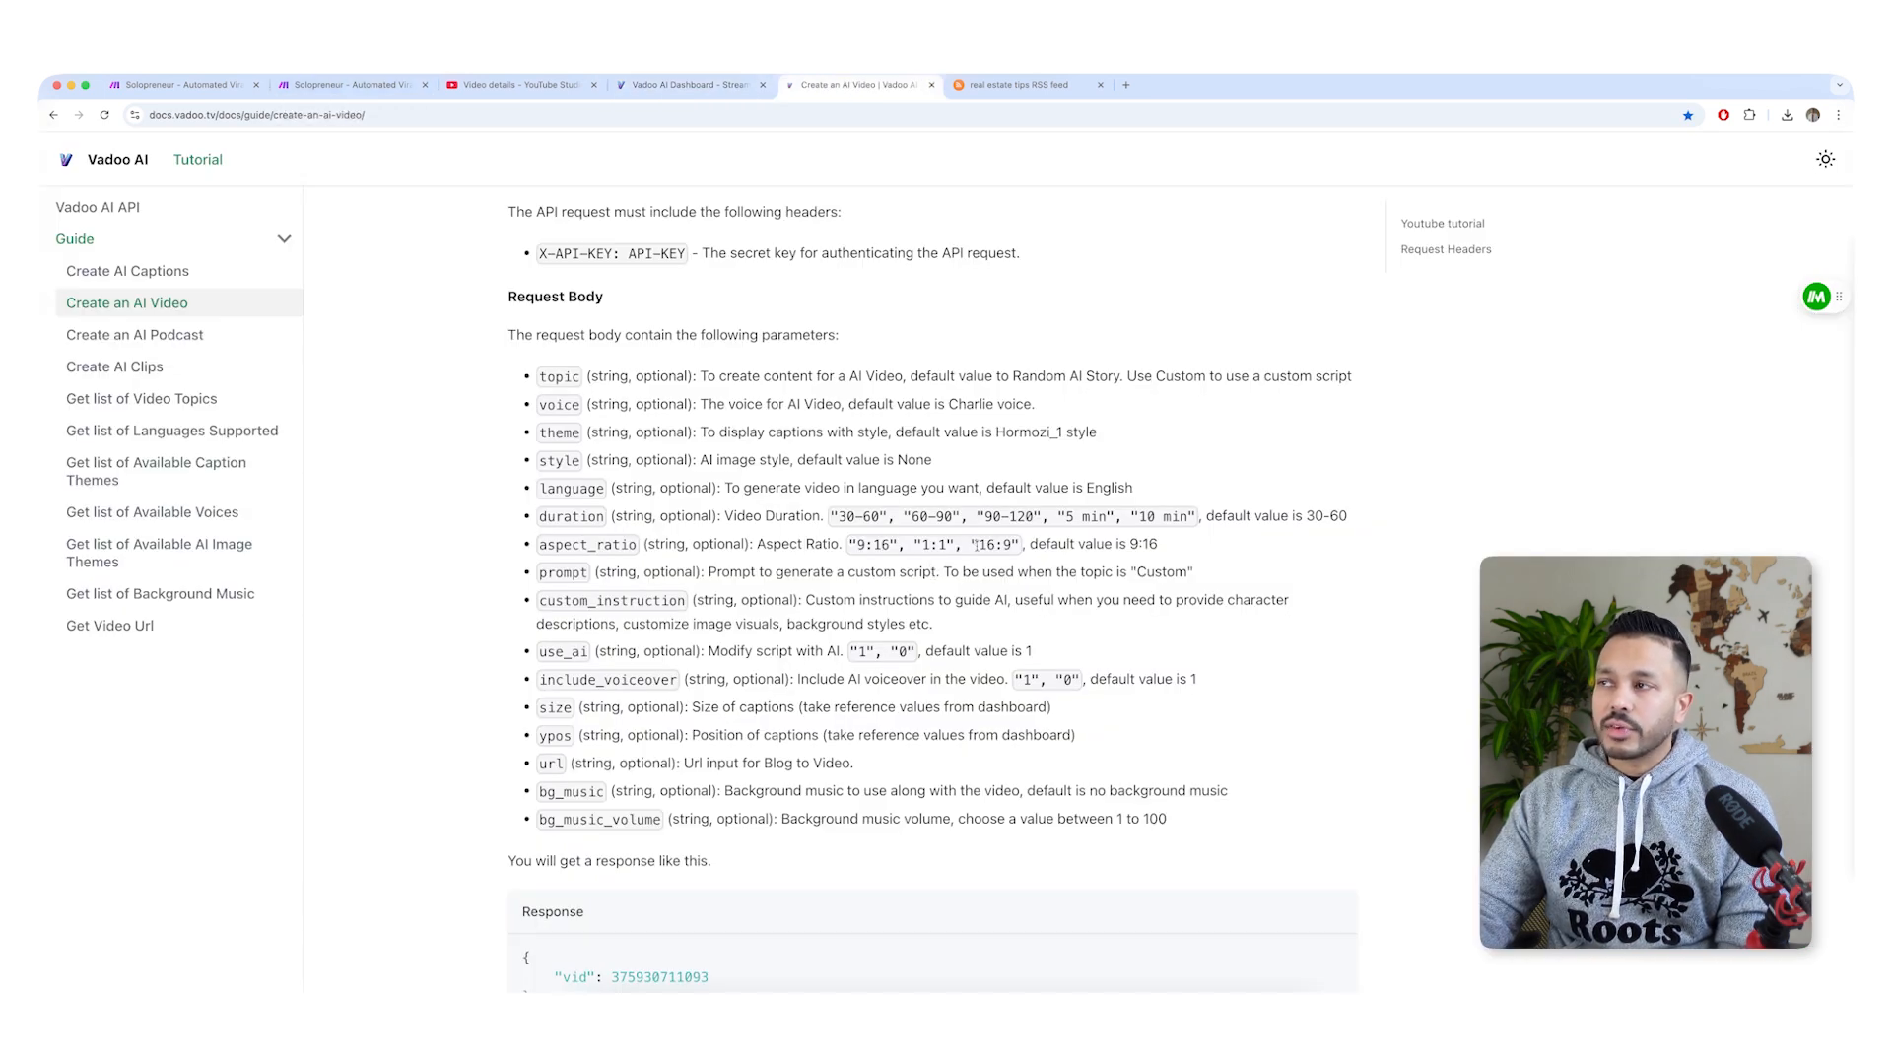
click(347, 85)
click(180, 84)
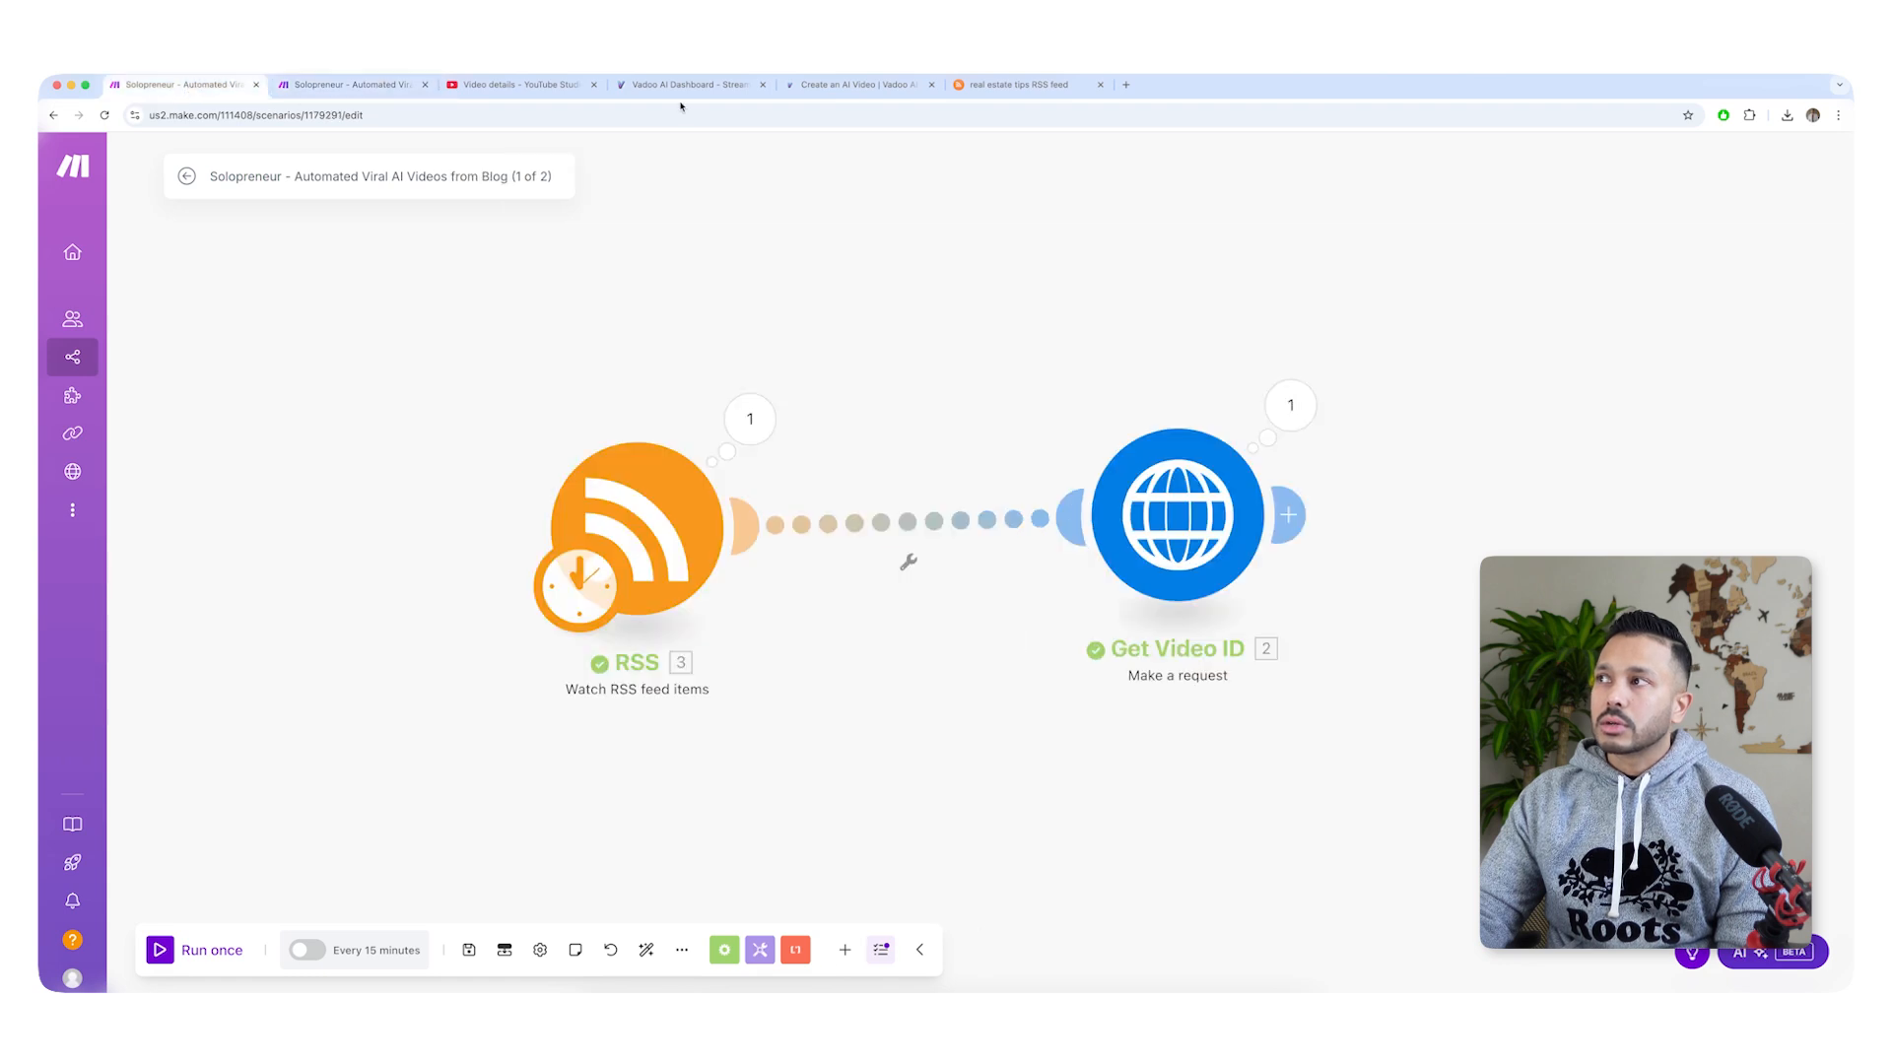
click(680, 87)
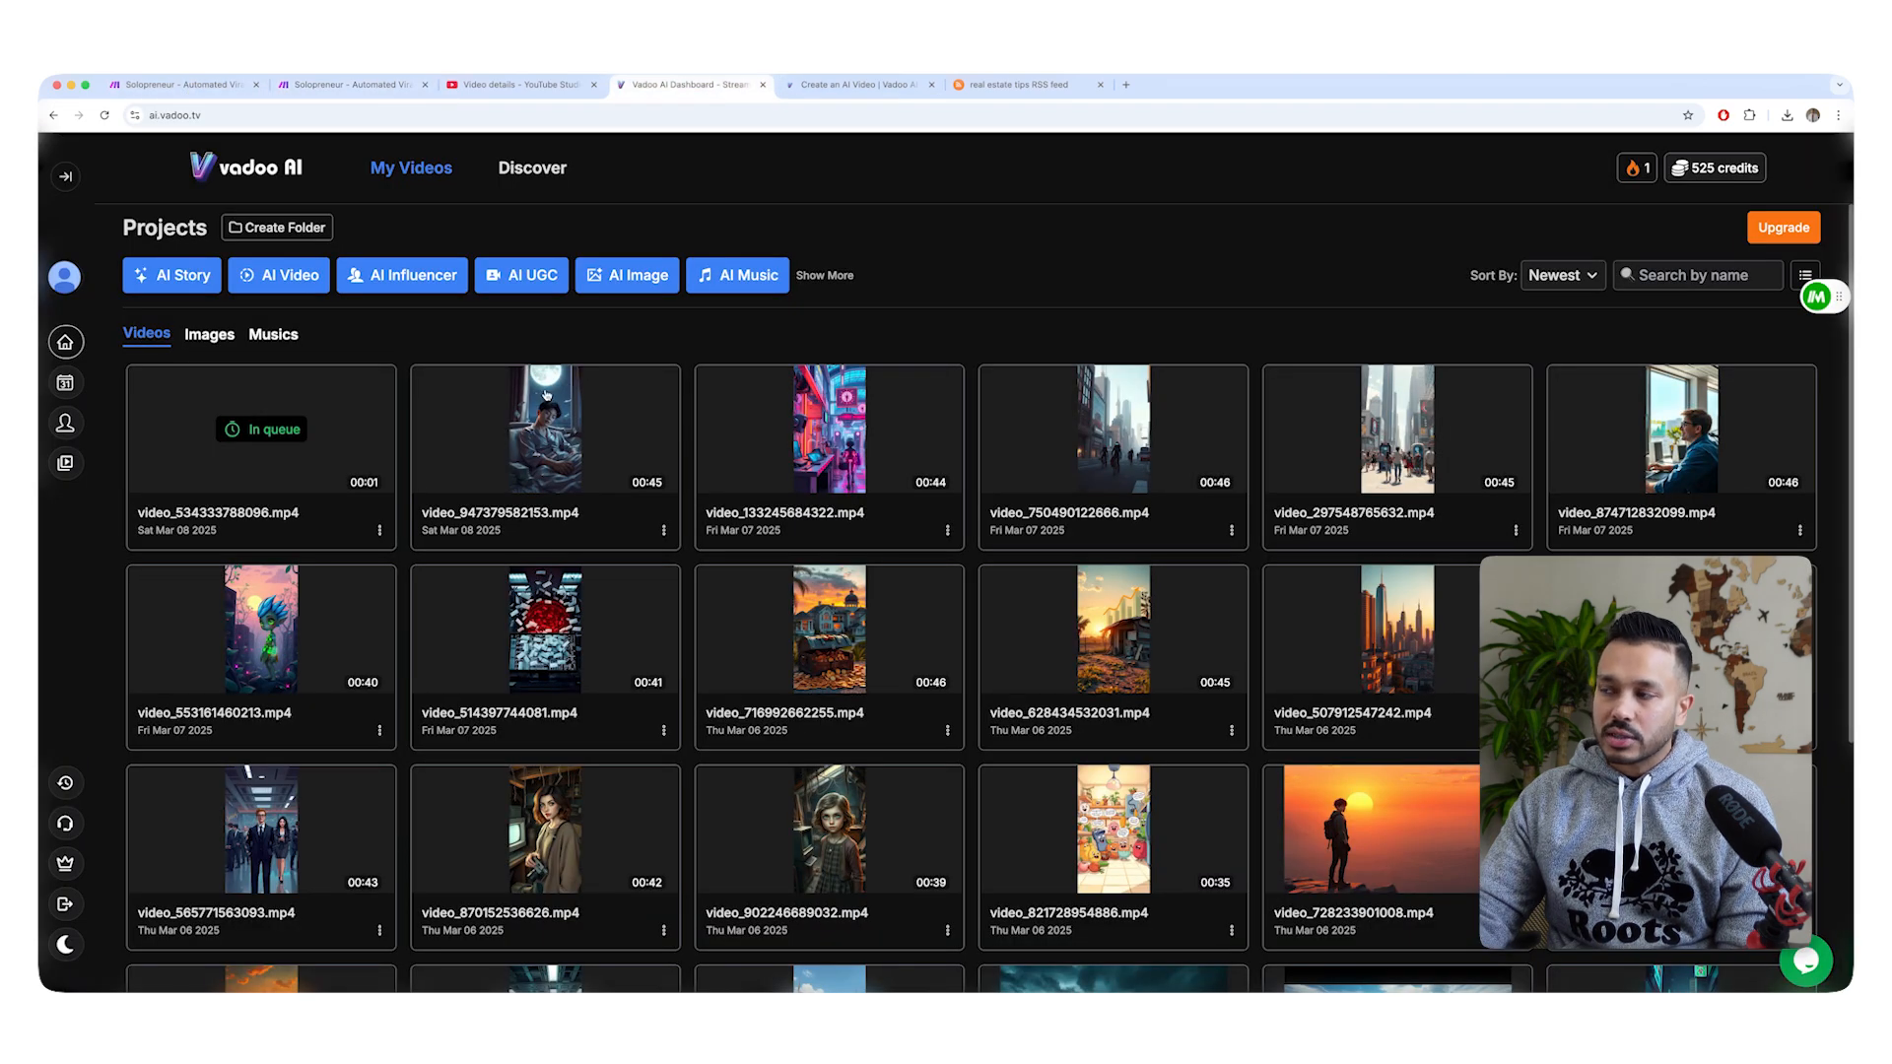
Open the landscape sunset video, video_728233901008.mp4, and play a few seconds of its 16:9 preview.
click(1347, 837)
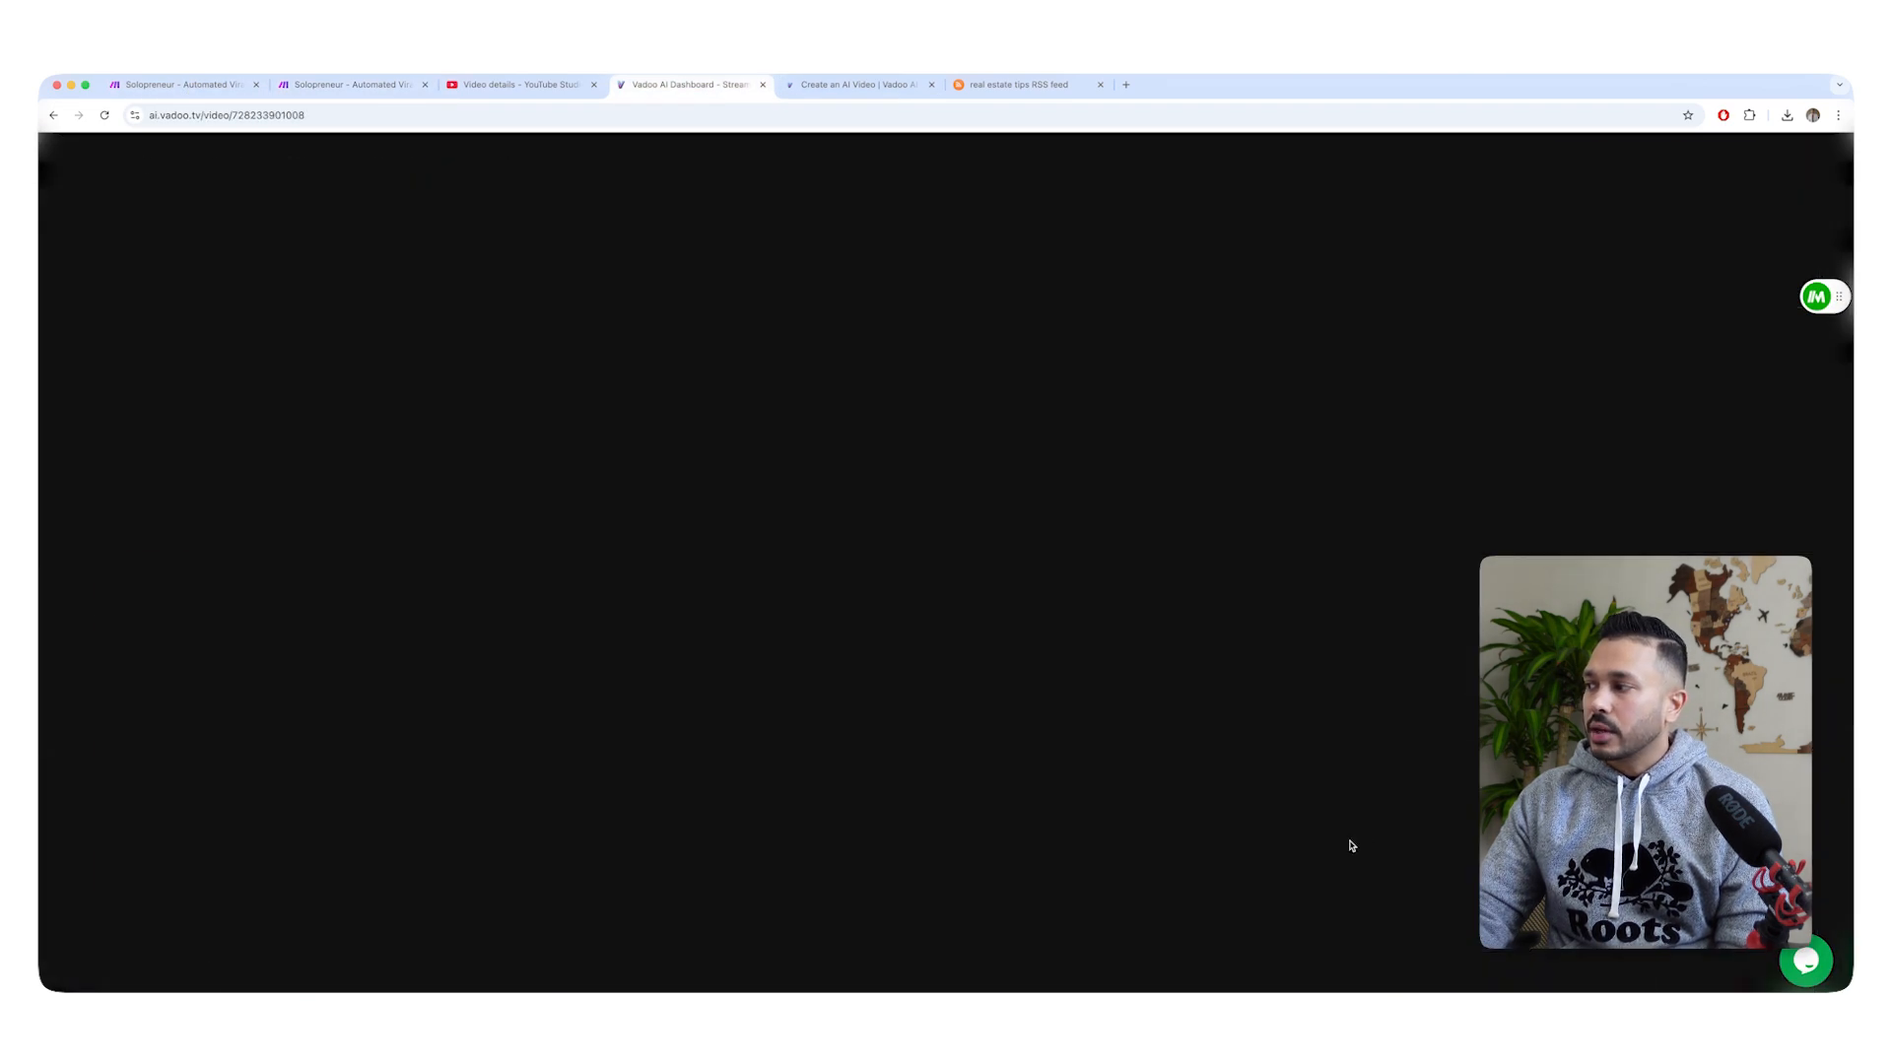
click(1219, 551)
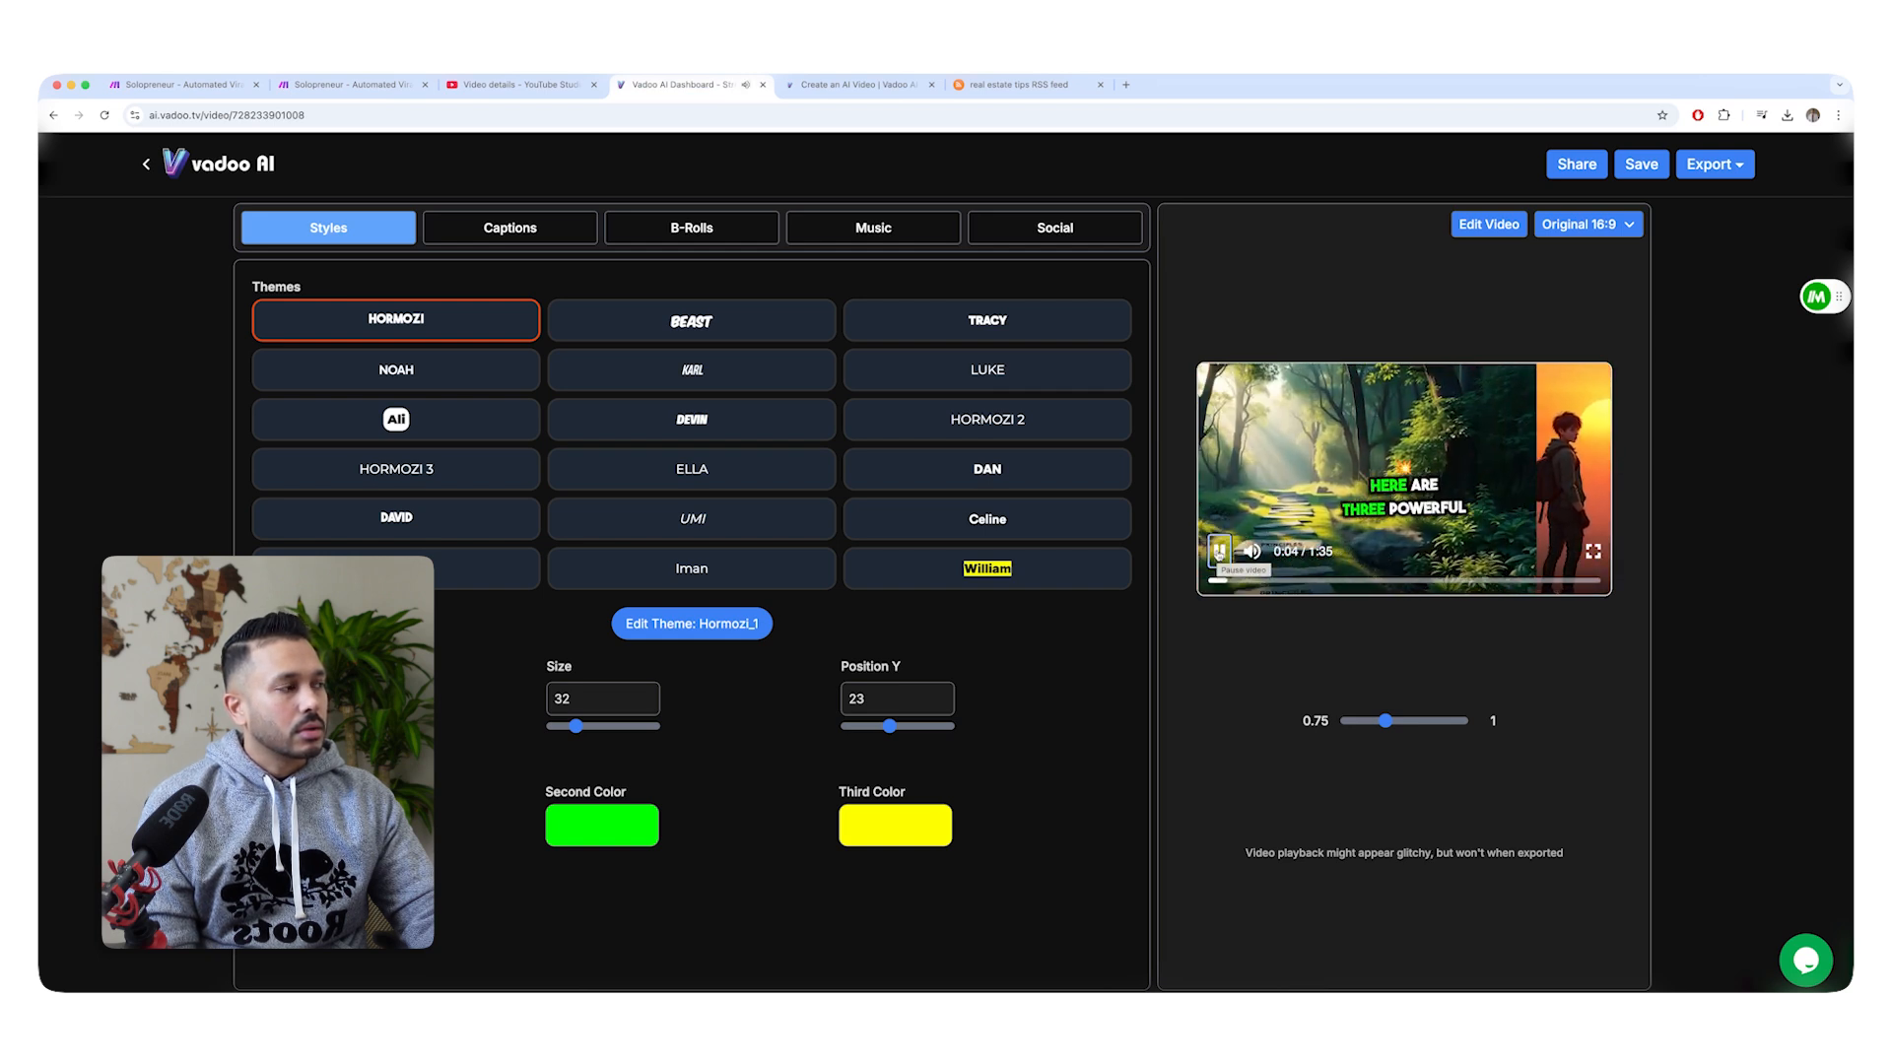
click(1219, 551)
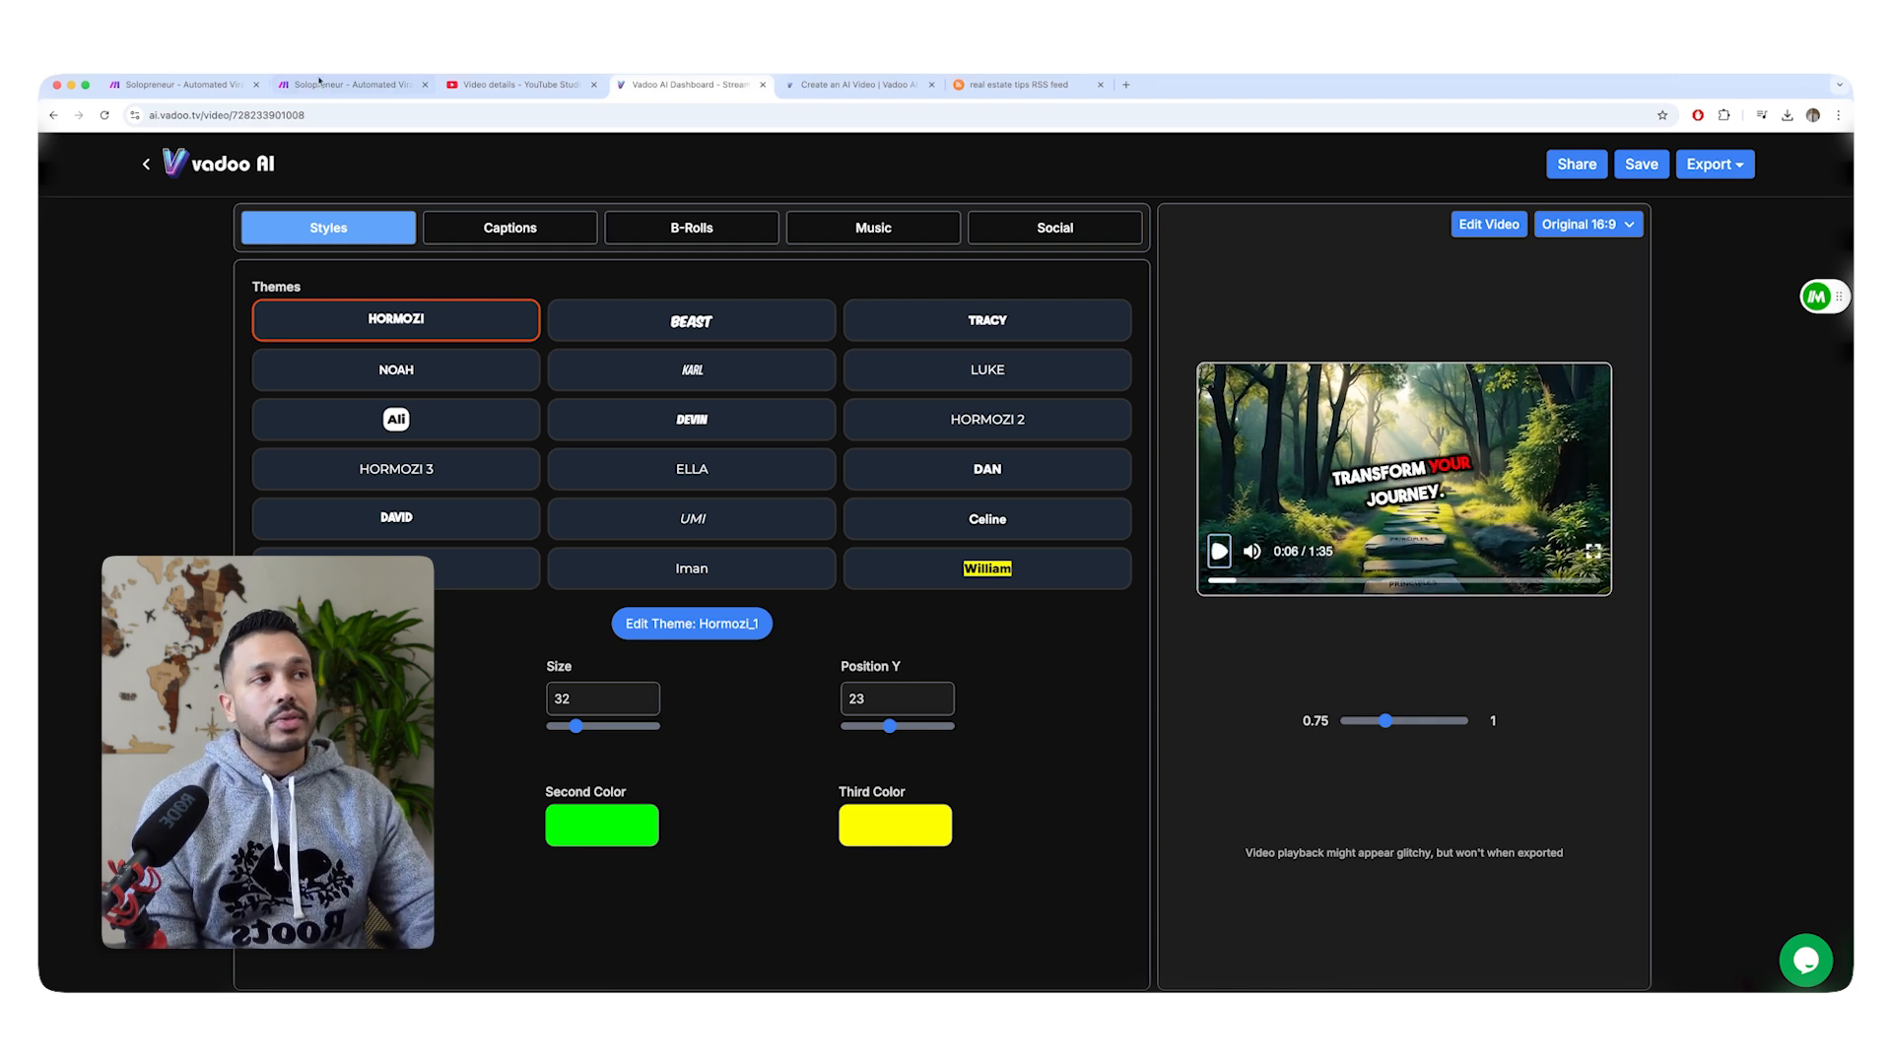
Look up the "16:9" aspect_ratio option and the custom_instruction parameter in the Vadoo AI Create an AI Video documentation.
click(876, 86)
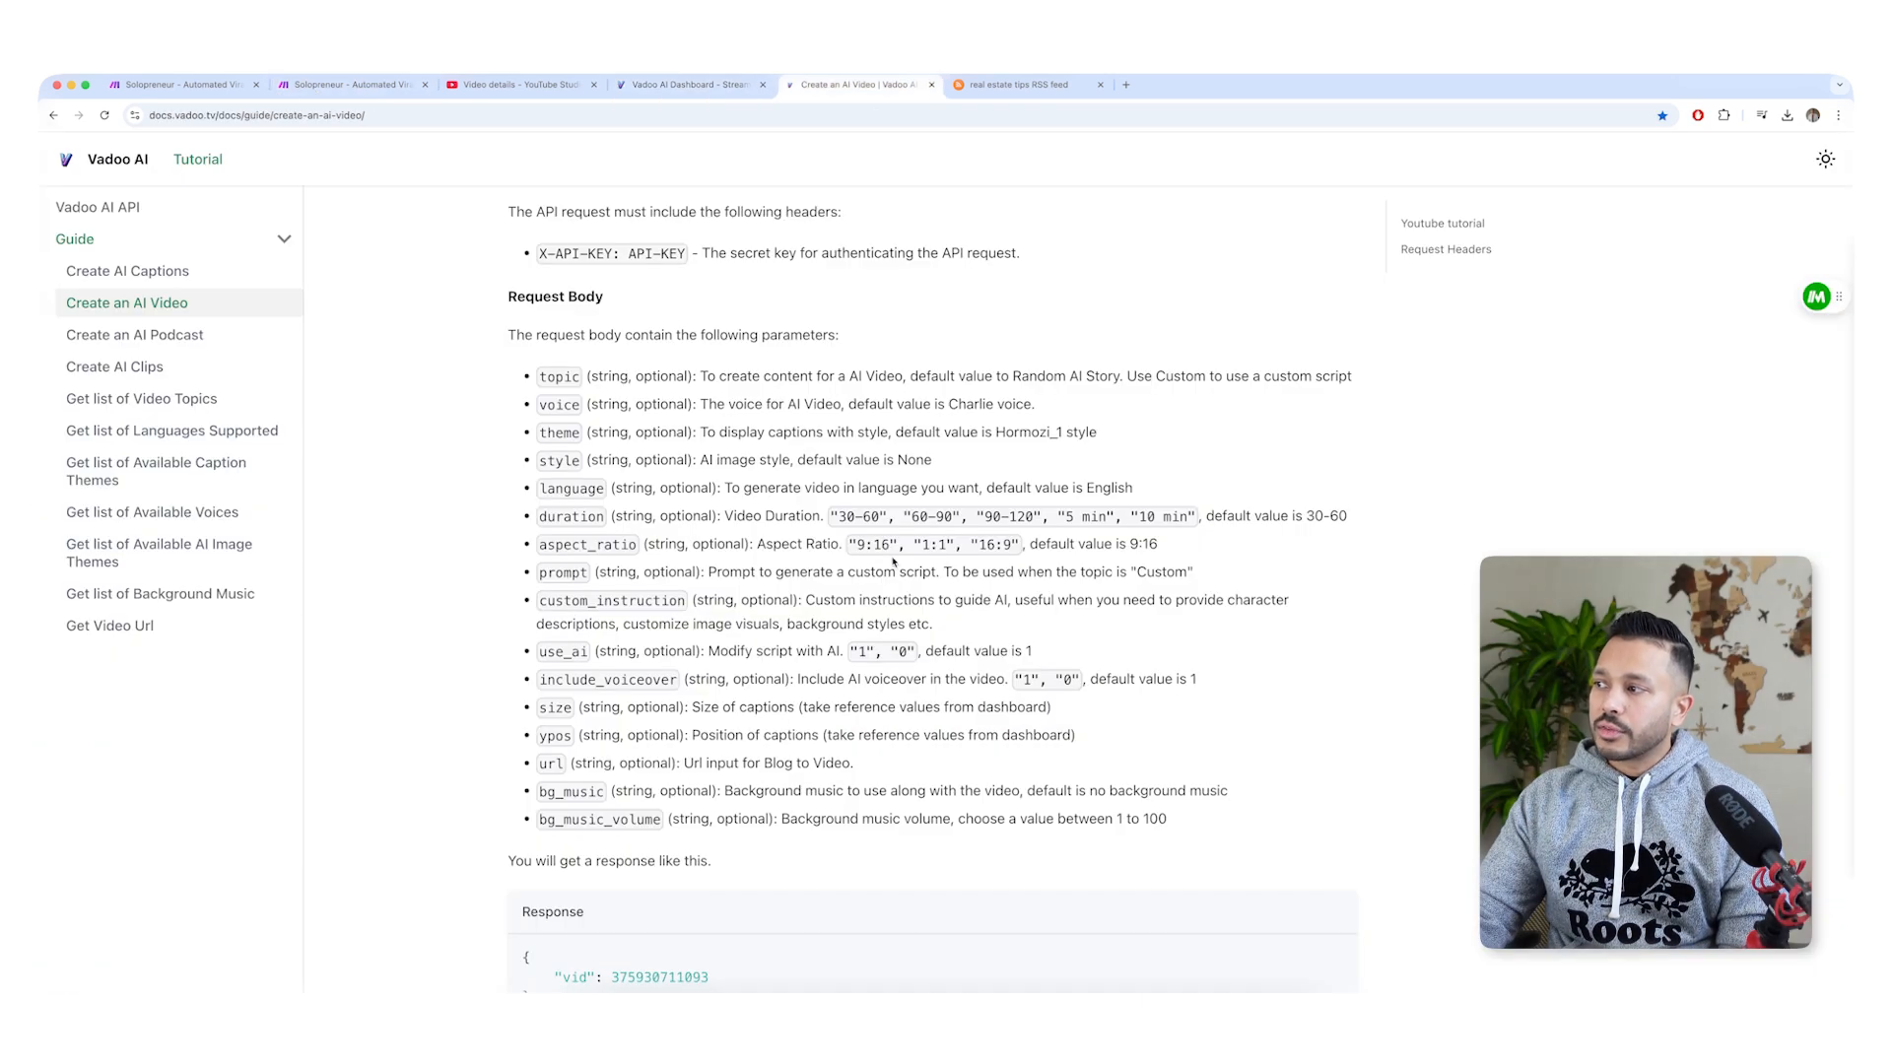
drag(997, 545, 968, 545)
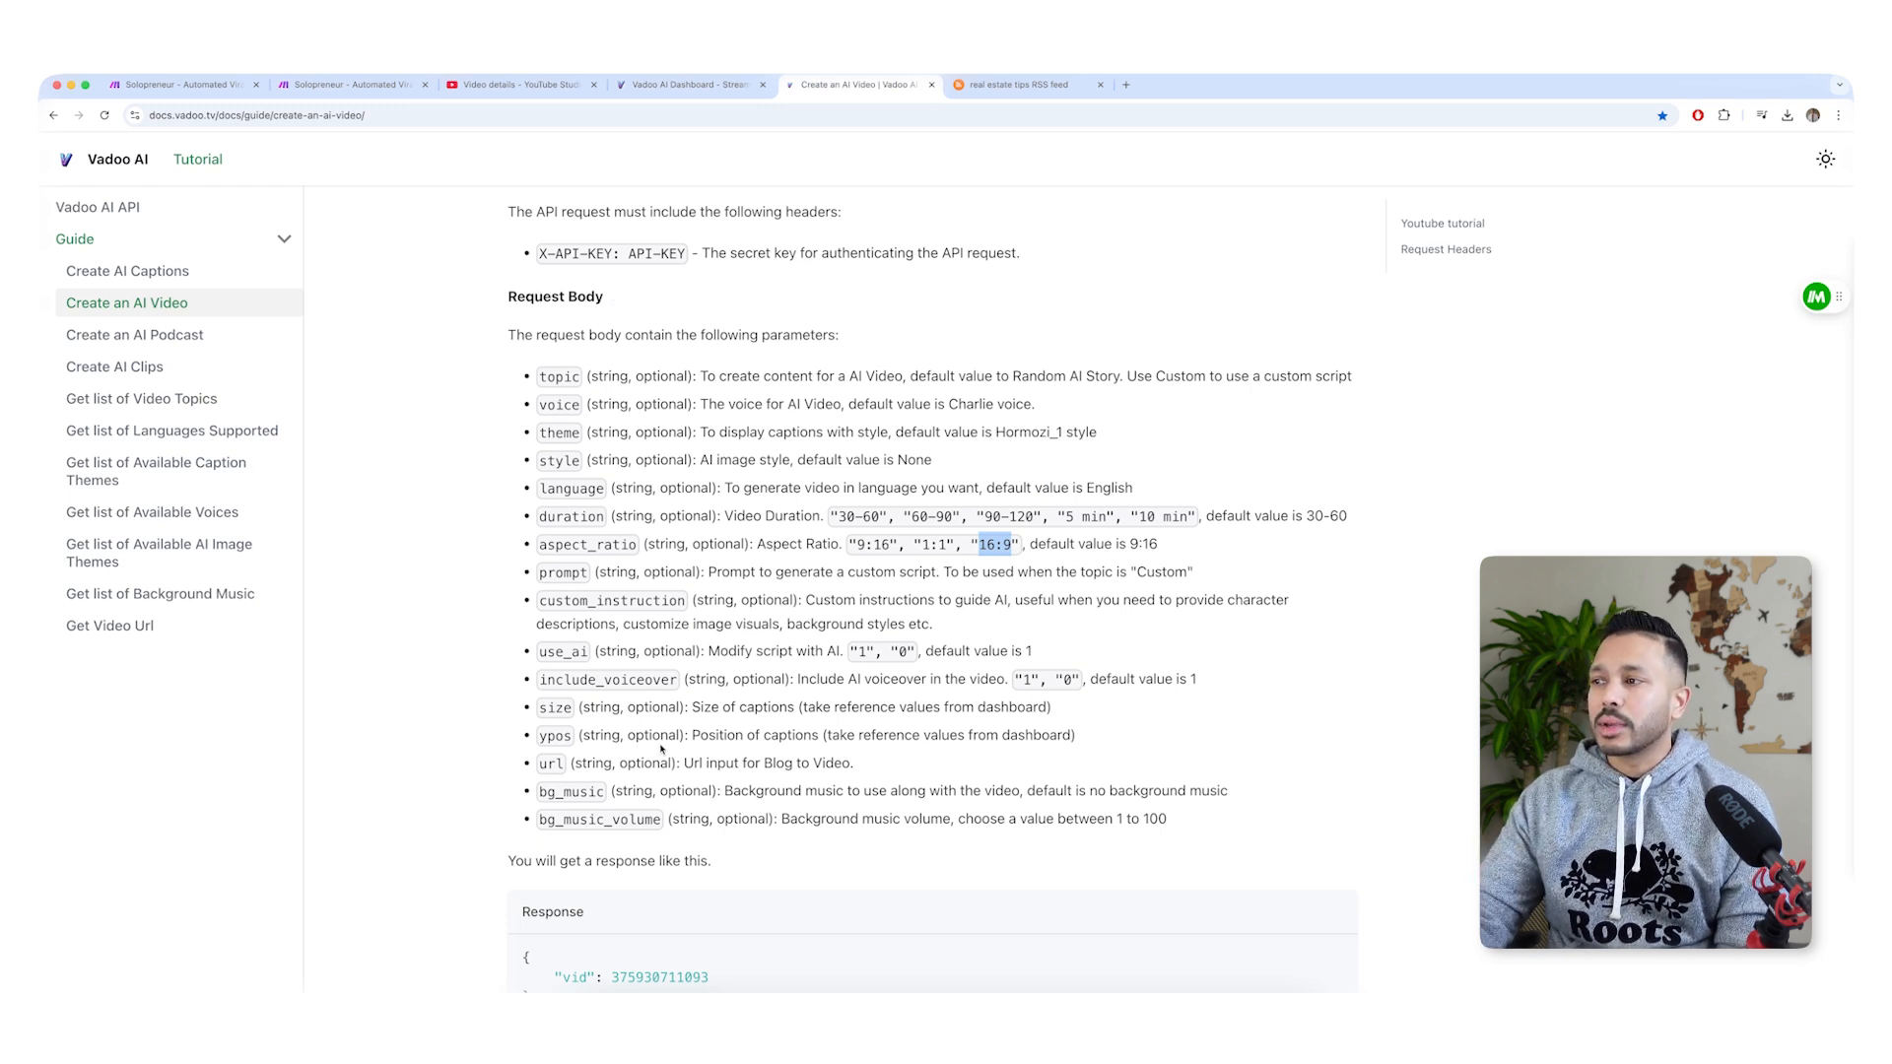
drag(534, 607, 1021, 624)
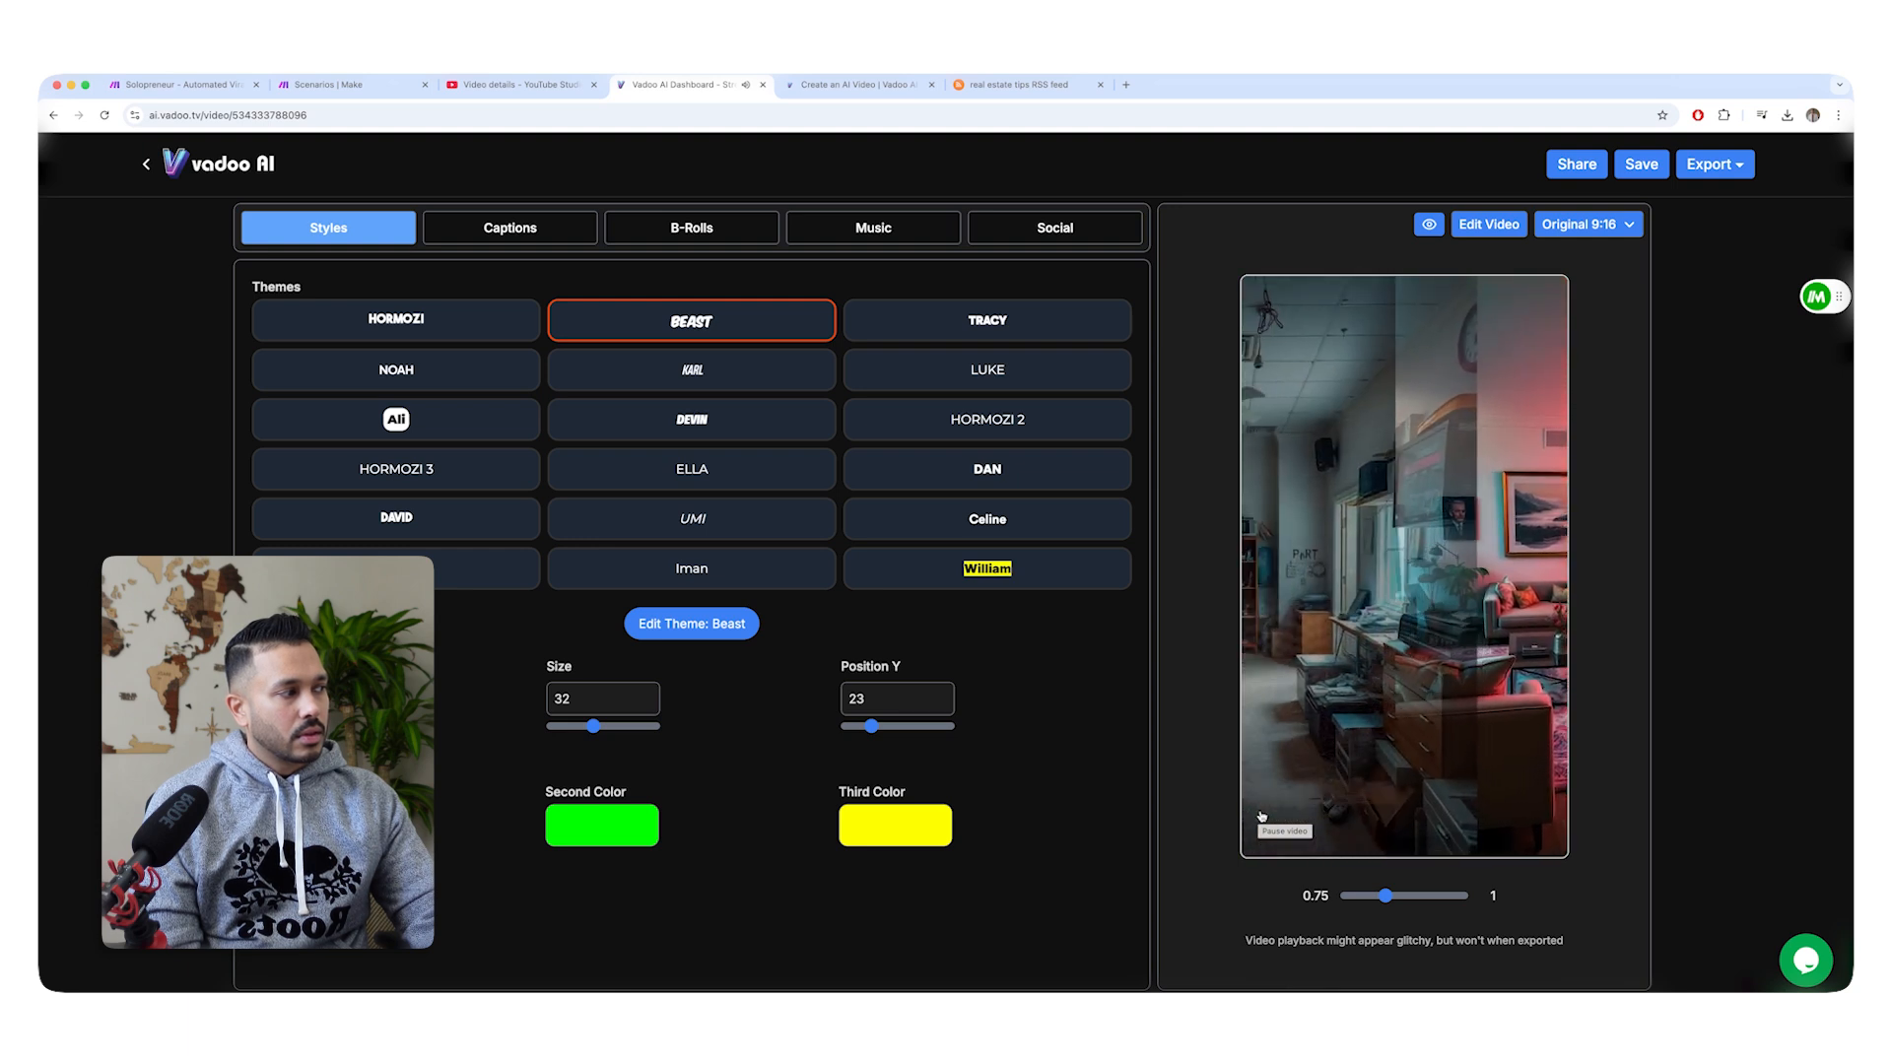
Pause the generated home-selling video, return to the Make blog scenario and read through the source news article behind the RSS item.
click(1261, 814)
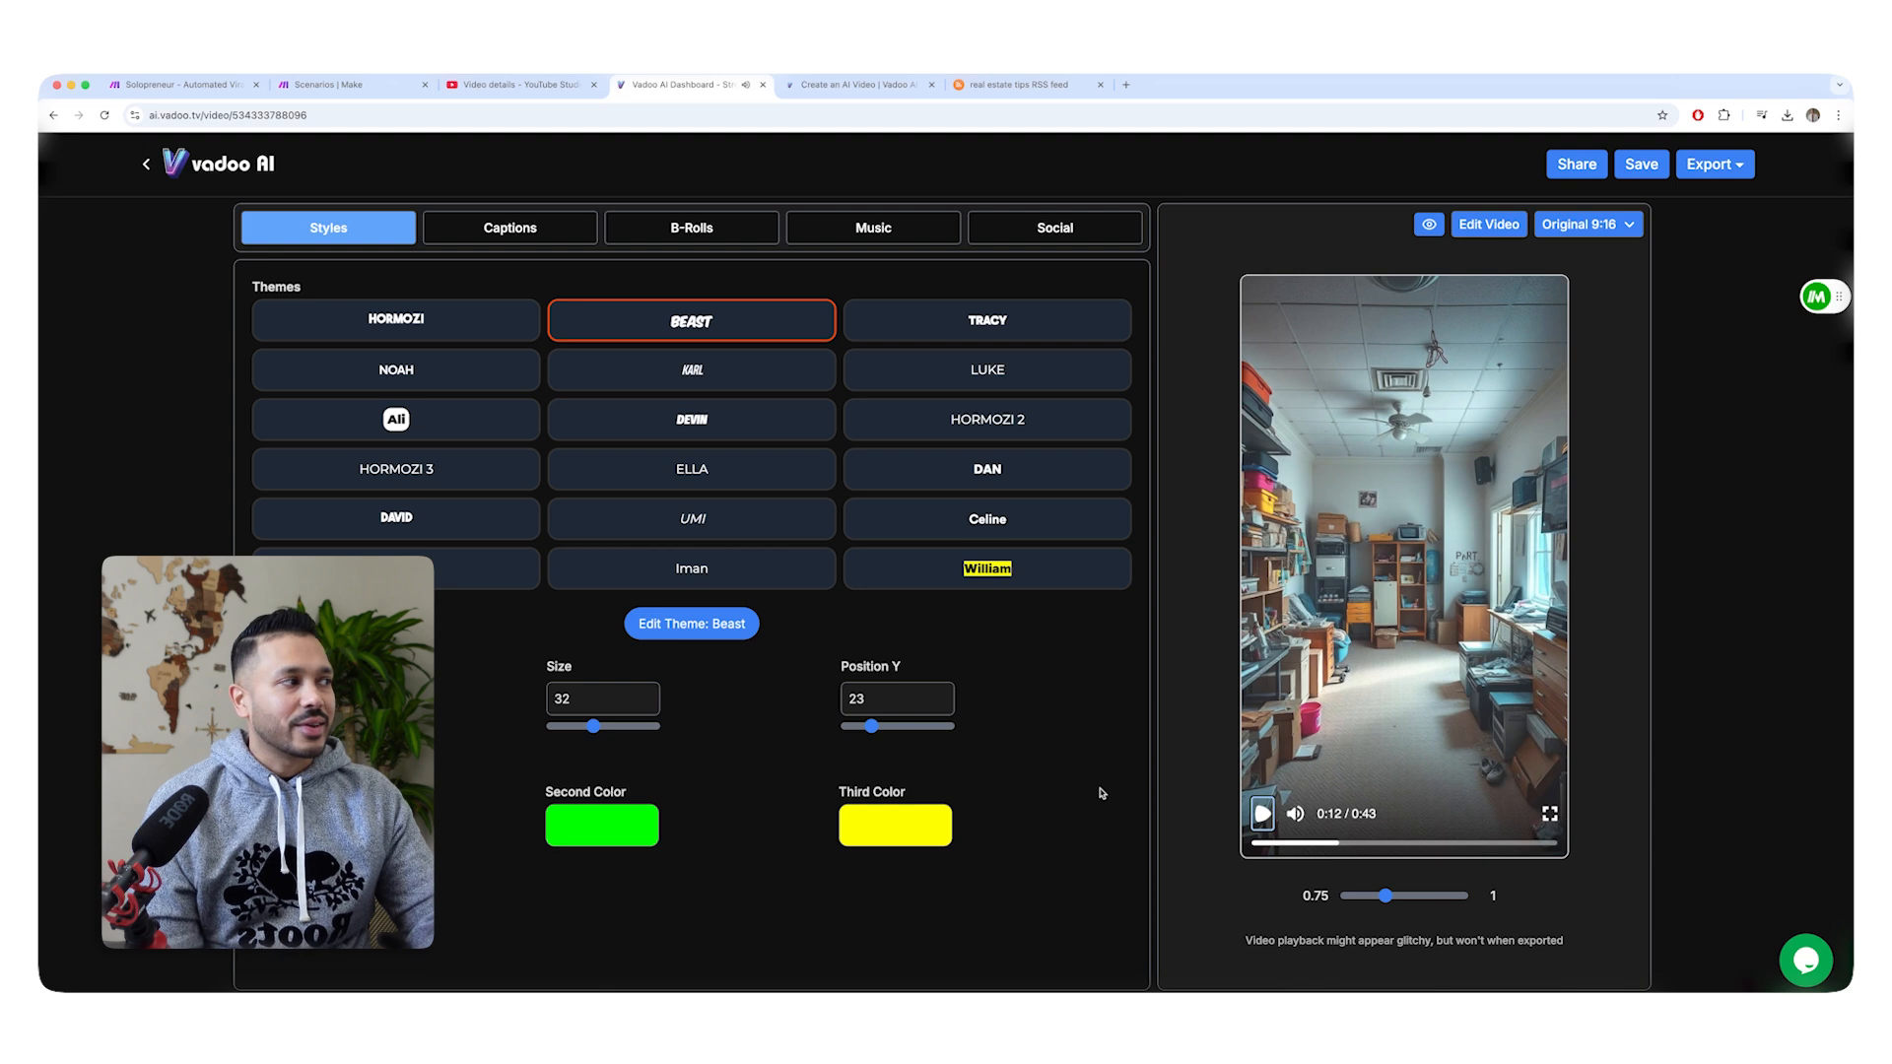
click(316, 87)
click(182, 88)
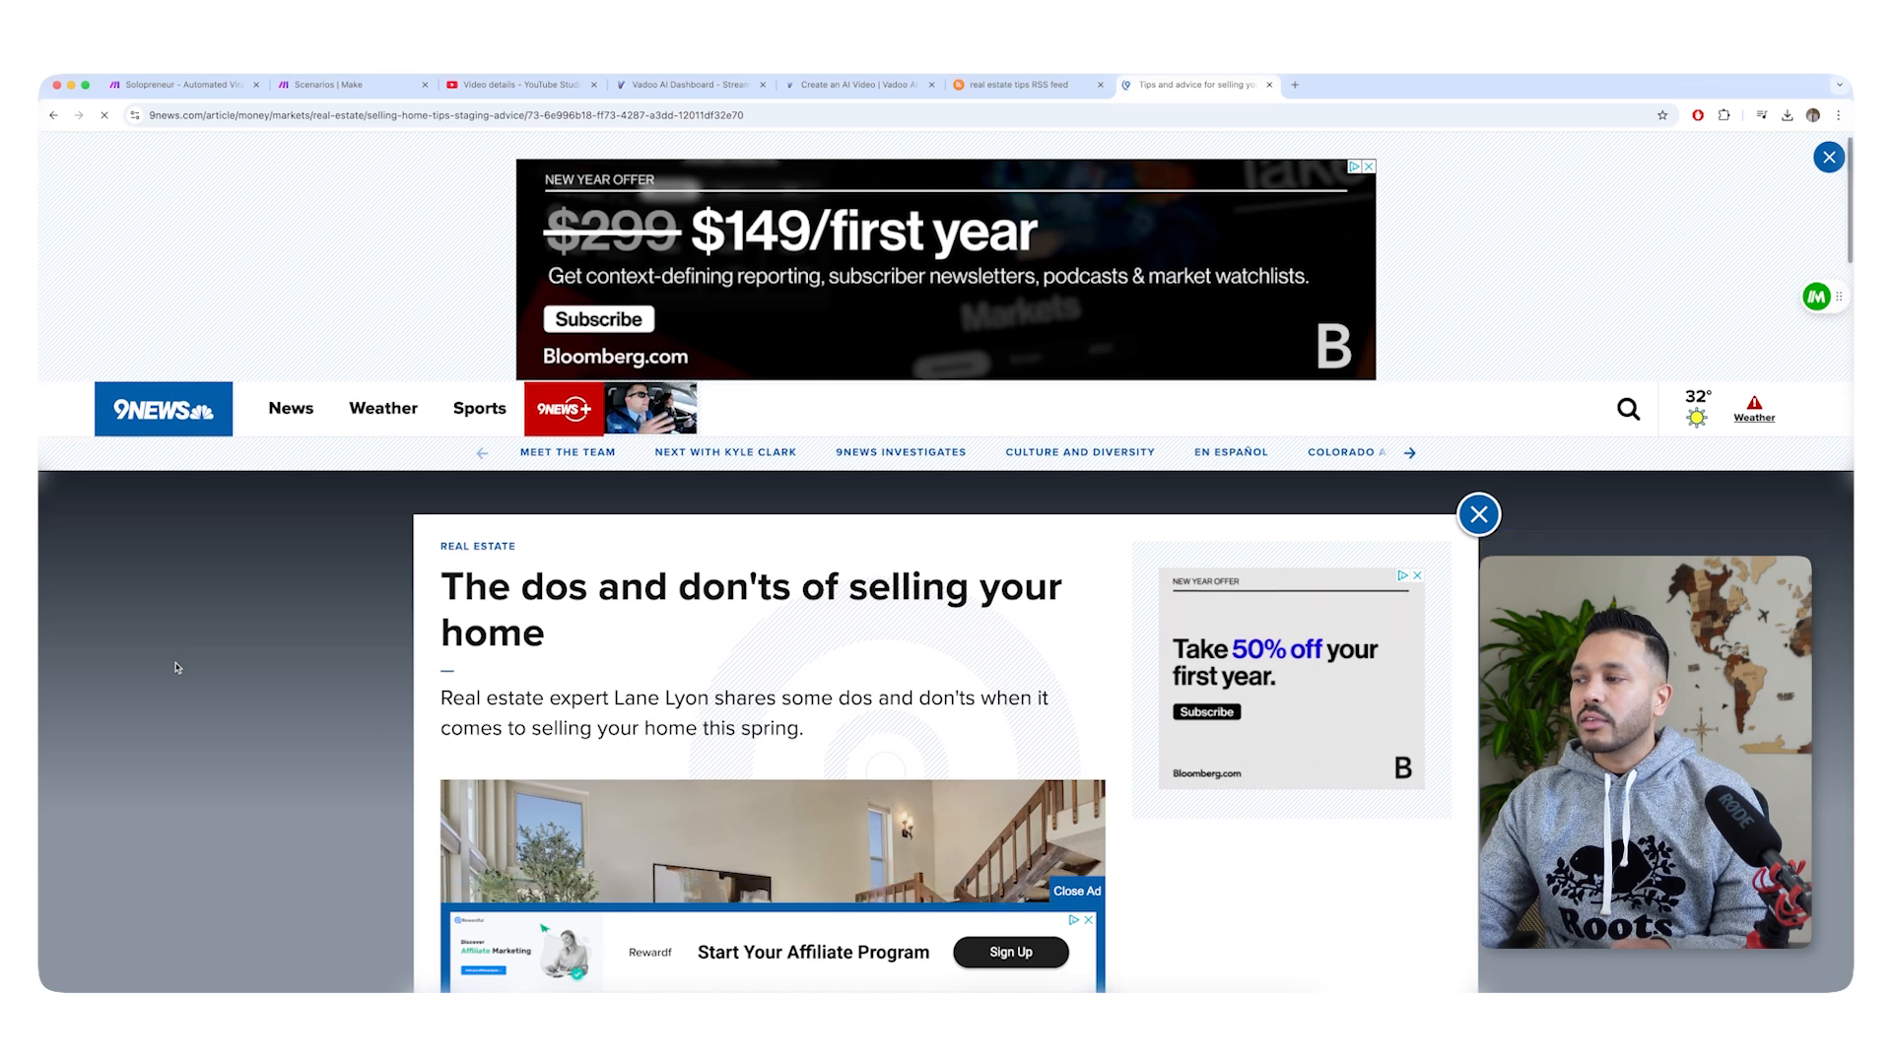
scroll(177, 668, down, 10)
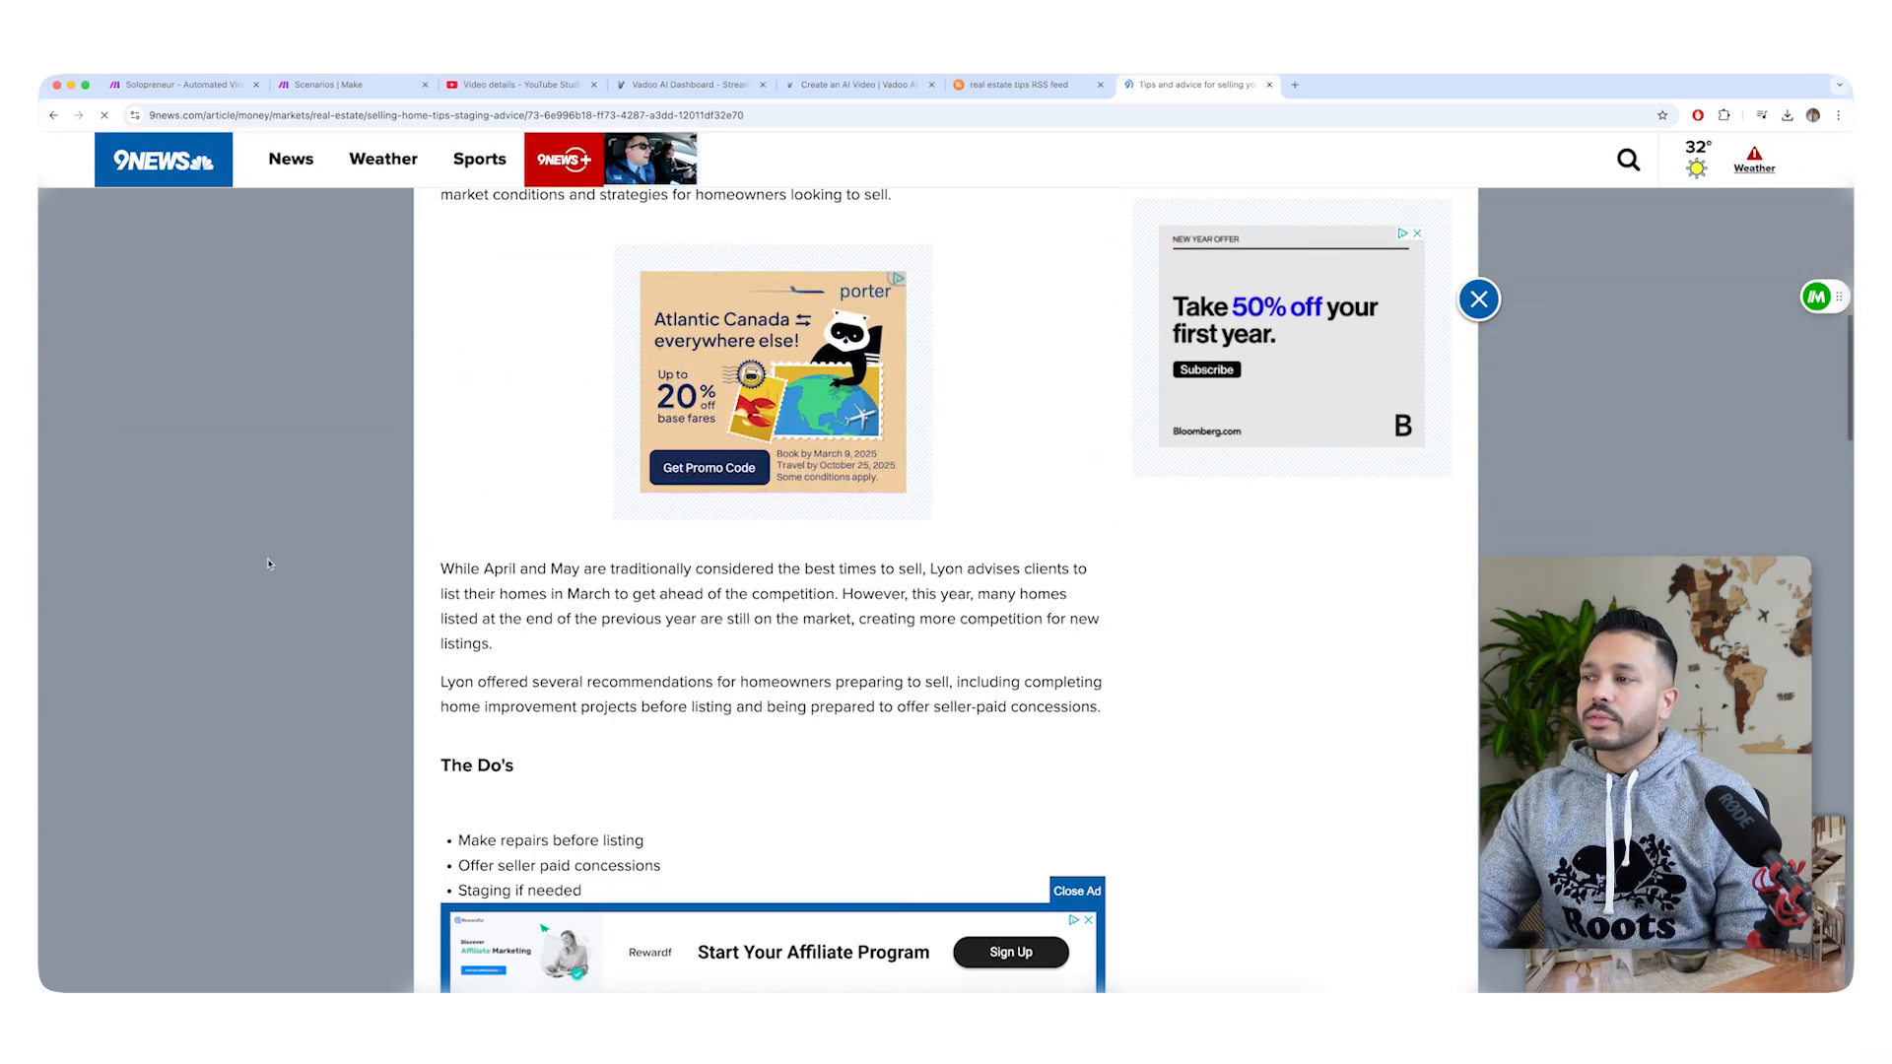
scroll(276, 559, down, 5)
scroll(1084, 296, down, 2)
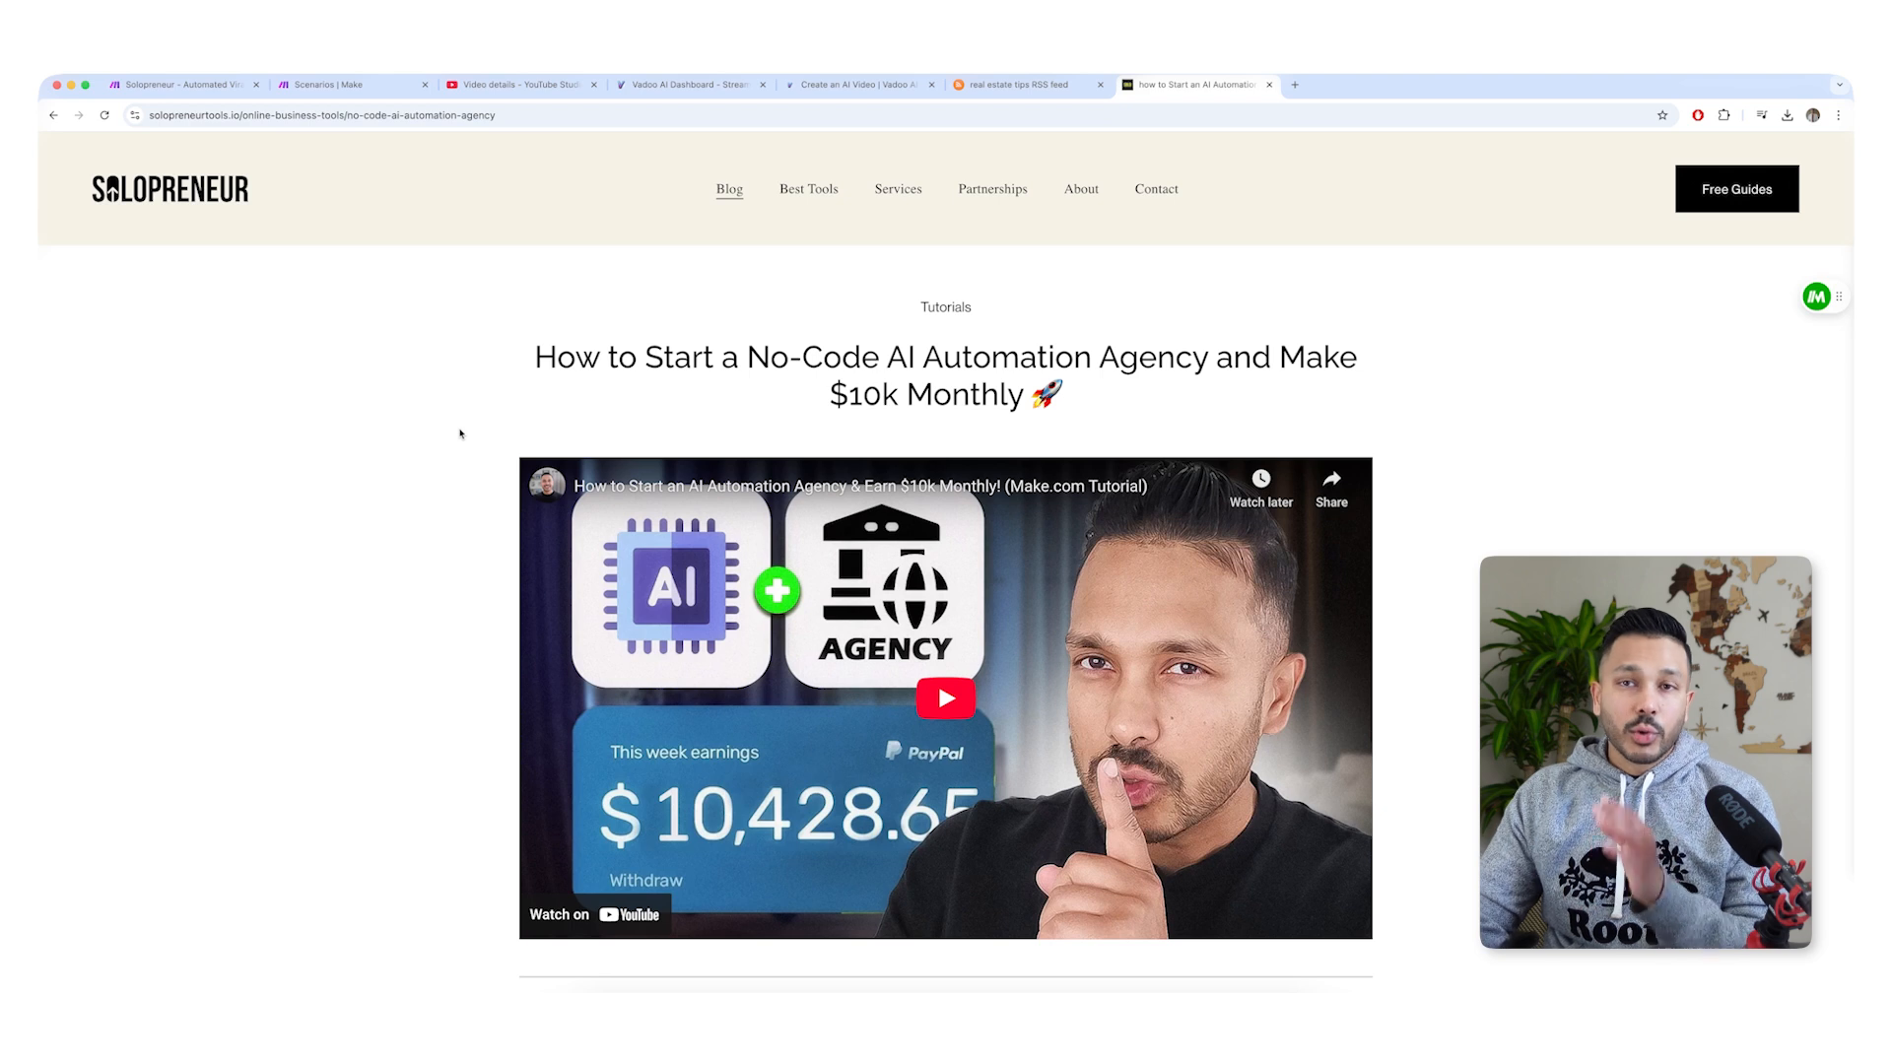
Skim the Solopreneur blog article "How to Start a No-Code AI Automation Agency and Make $10k Monthly".
scroll(1225, 500, down, 10)
scroll(1226, 501, down, 15)
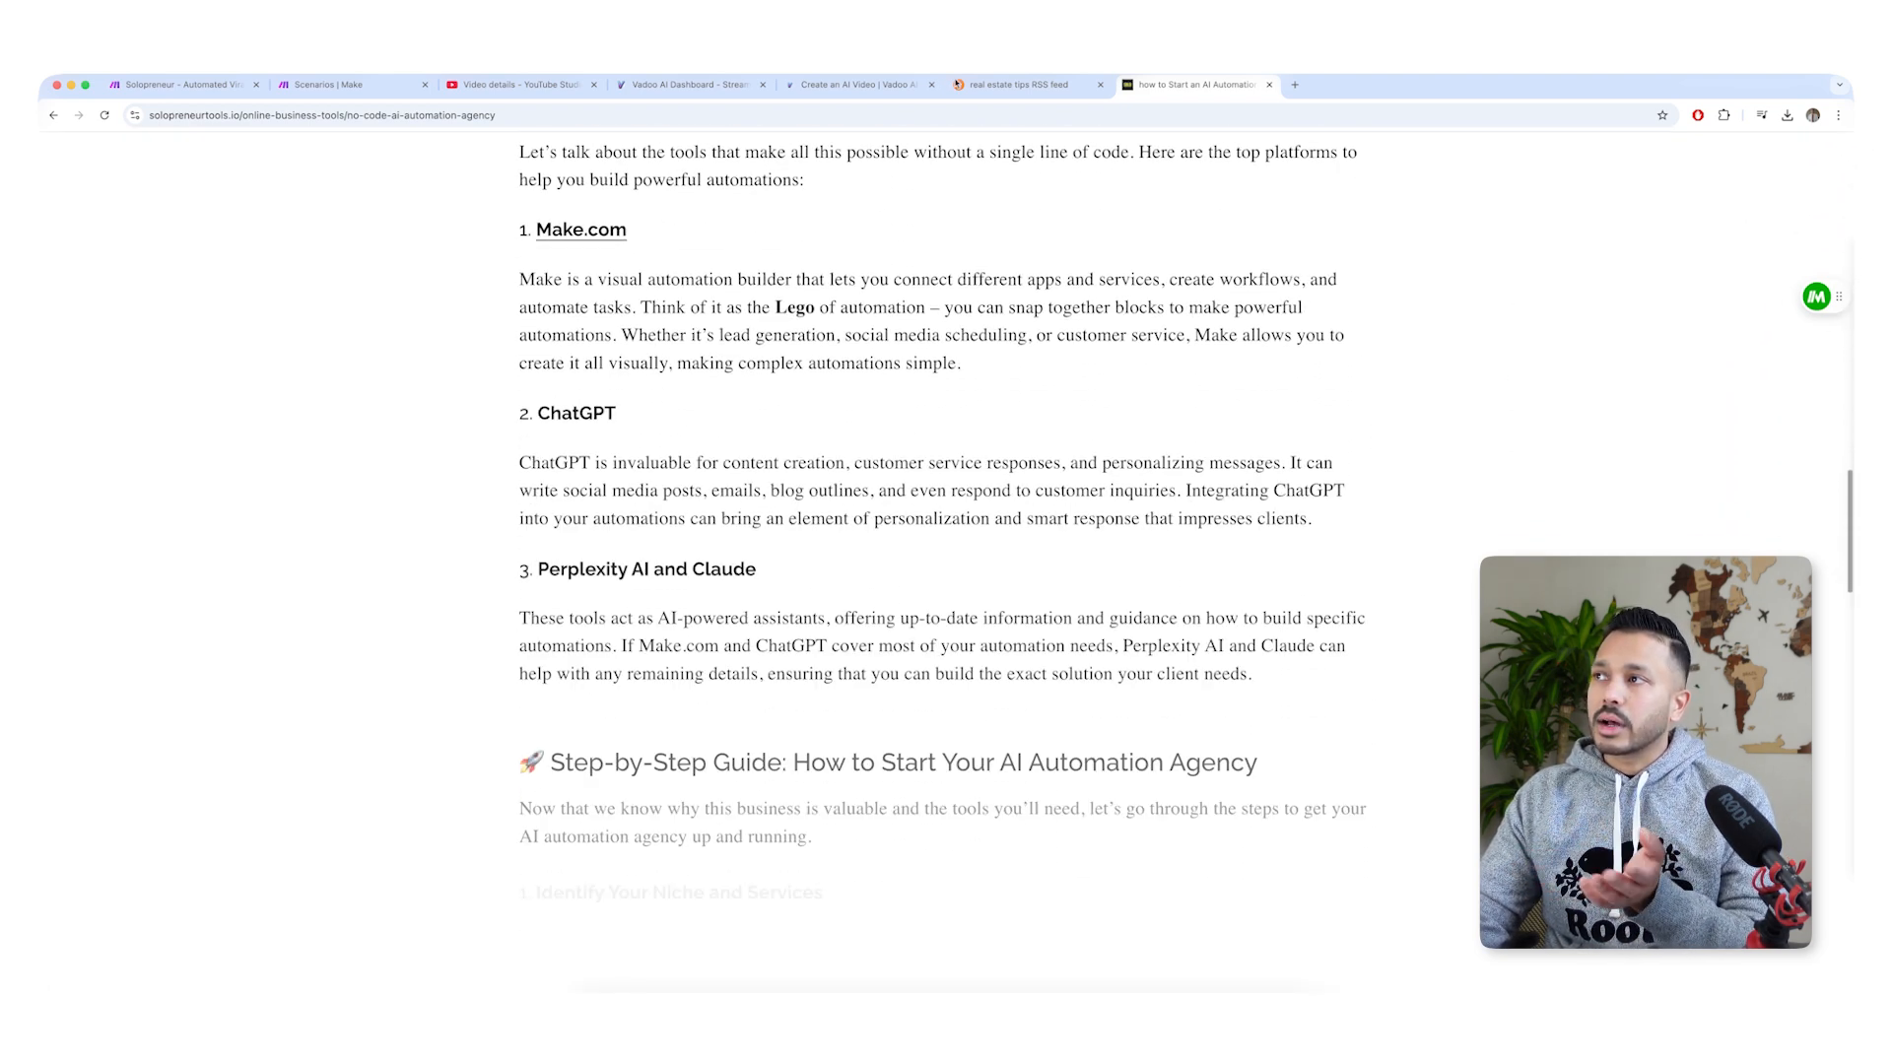
scroll(941, 513, down, 3)
Switch to Vadoo AI and play part of the vertical 9:16 video about the AI automation agency.
click(690, 84)
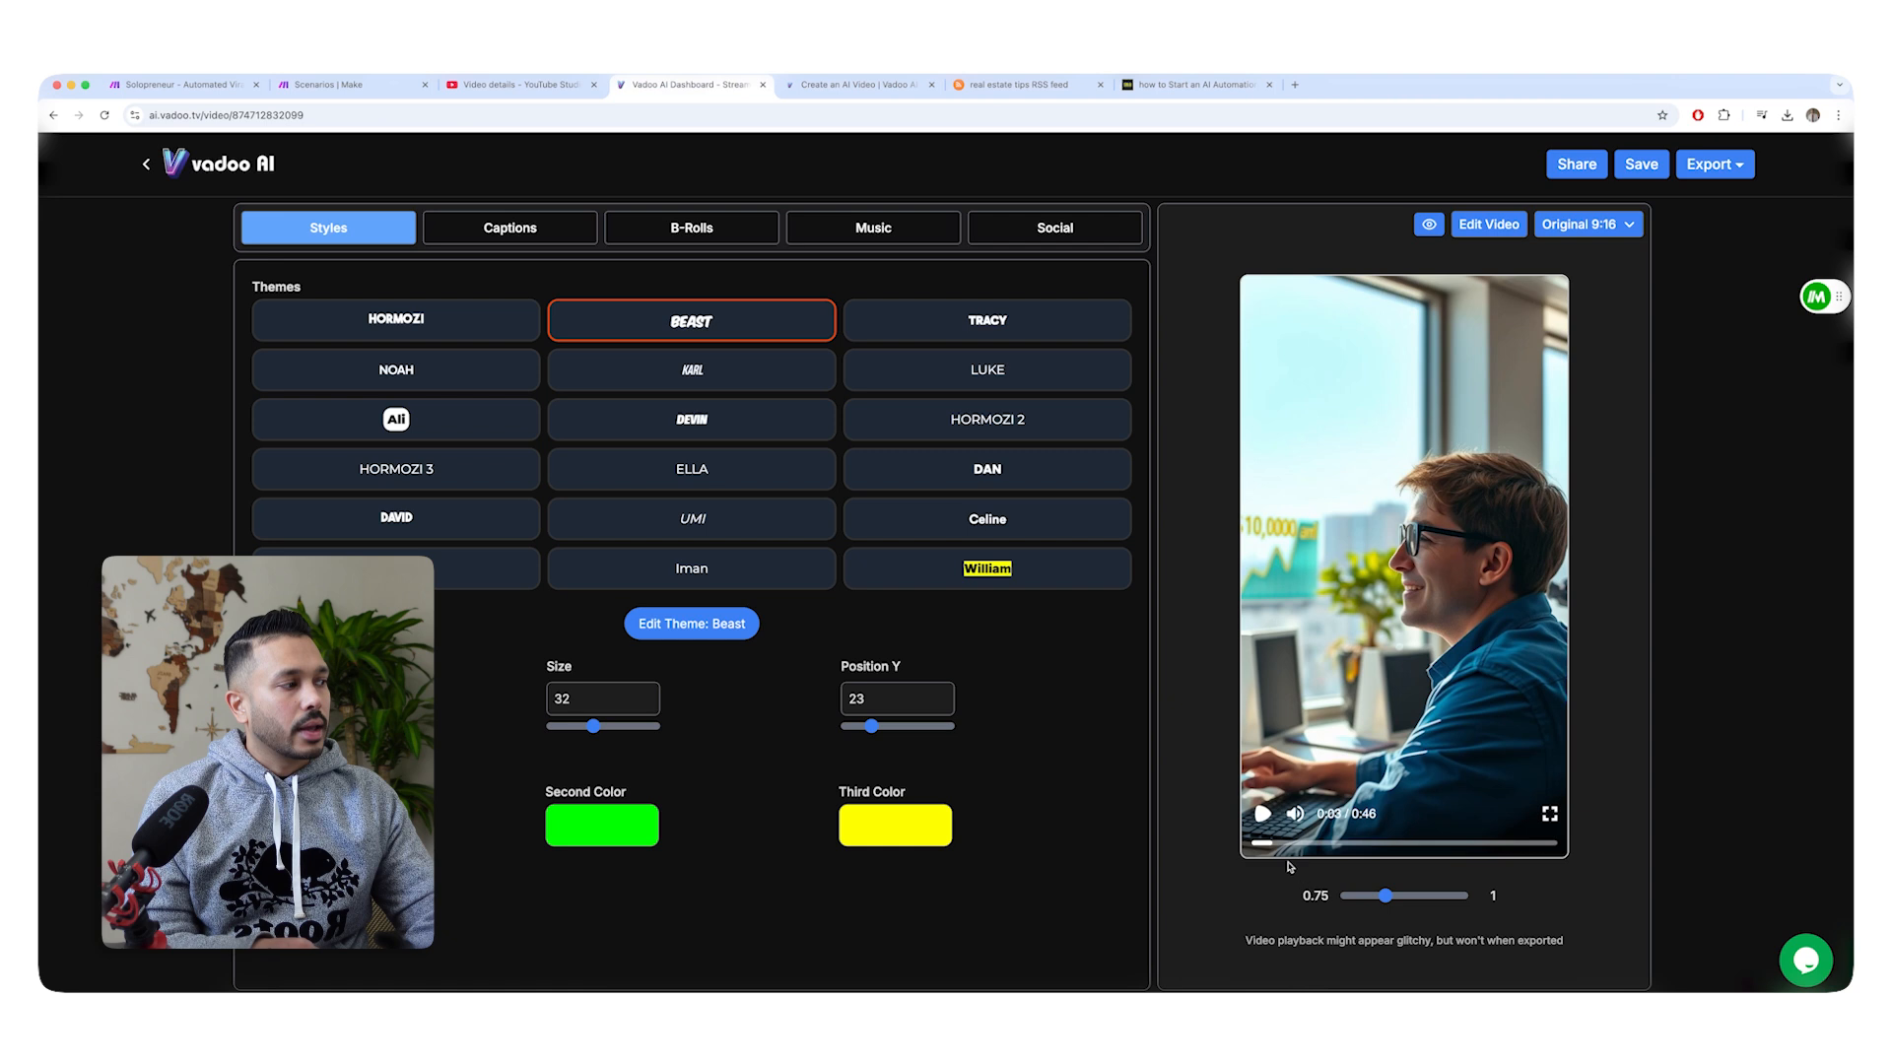
click(1263, 814)
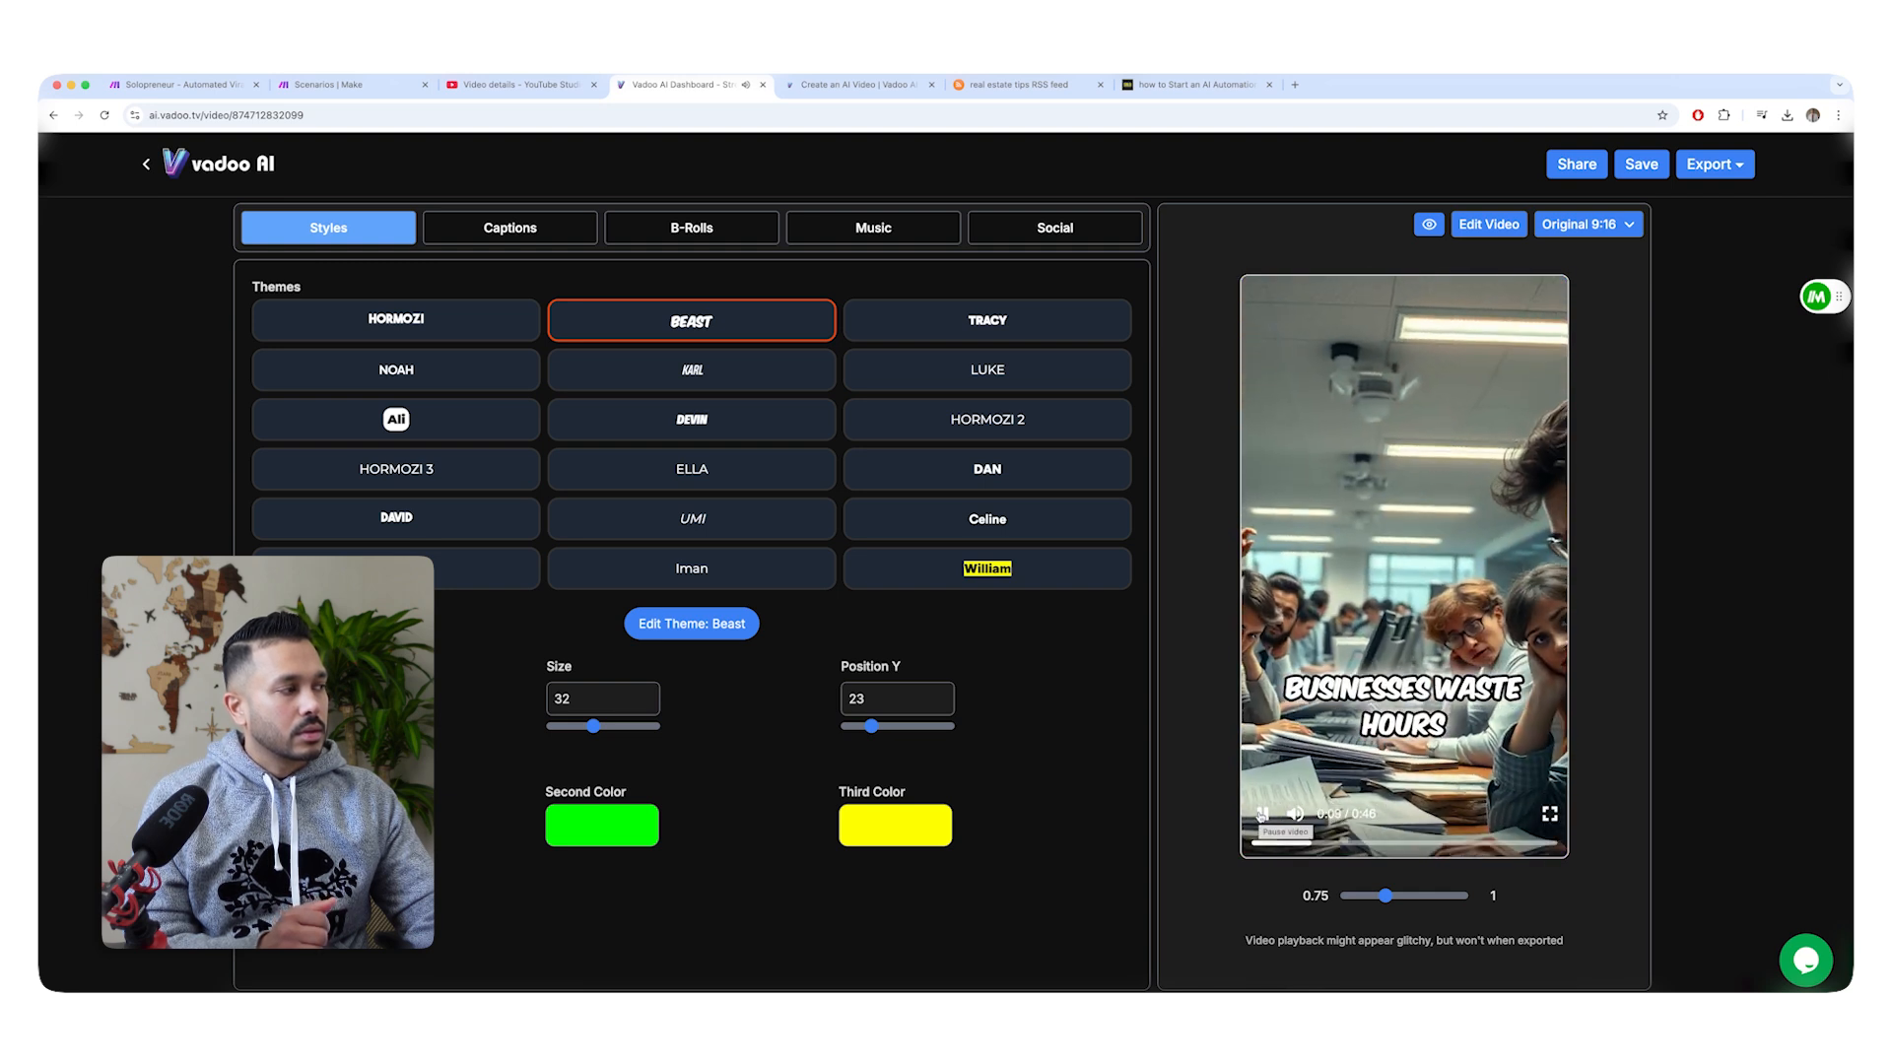
click(1262, 814)
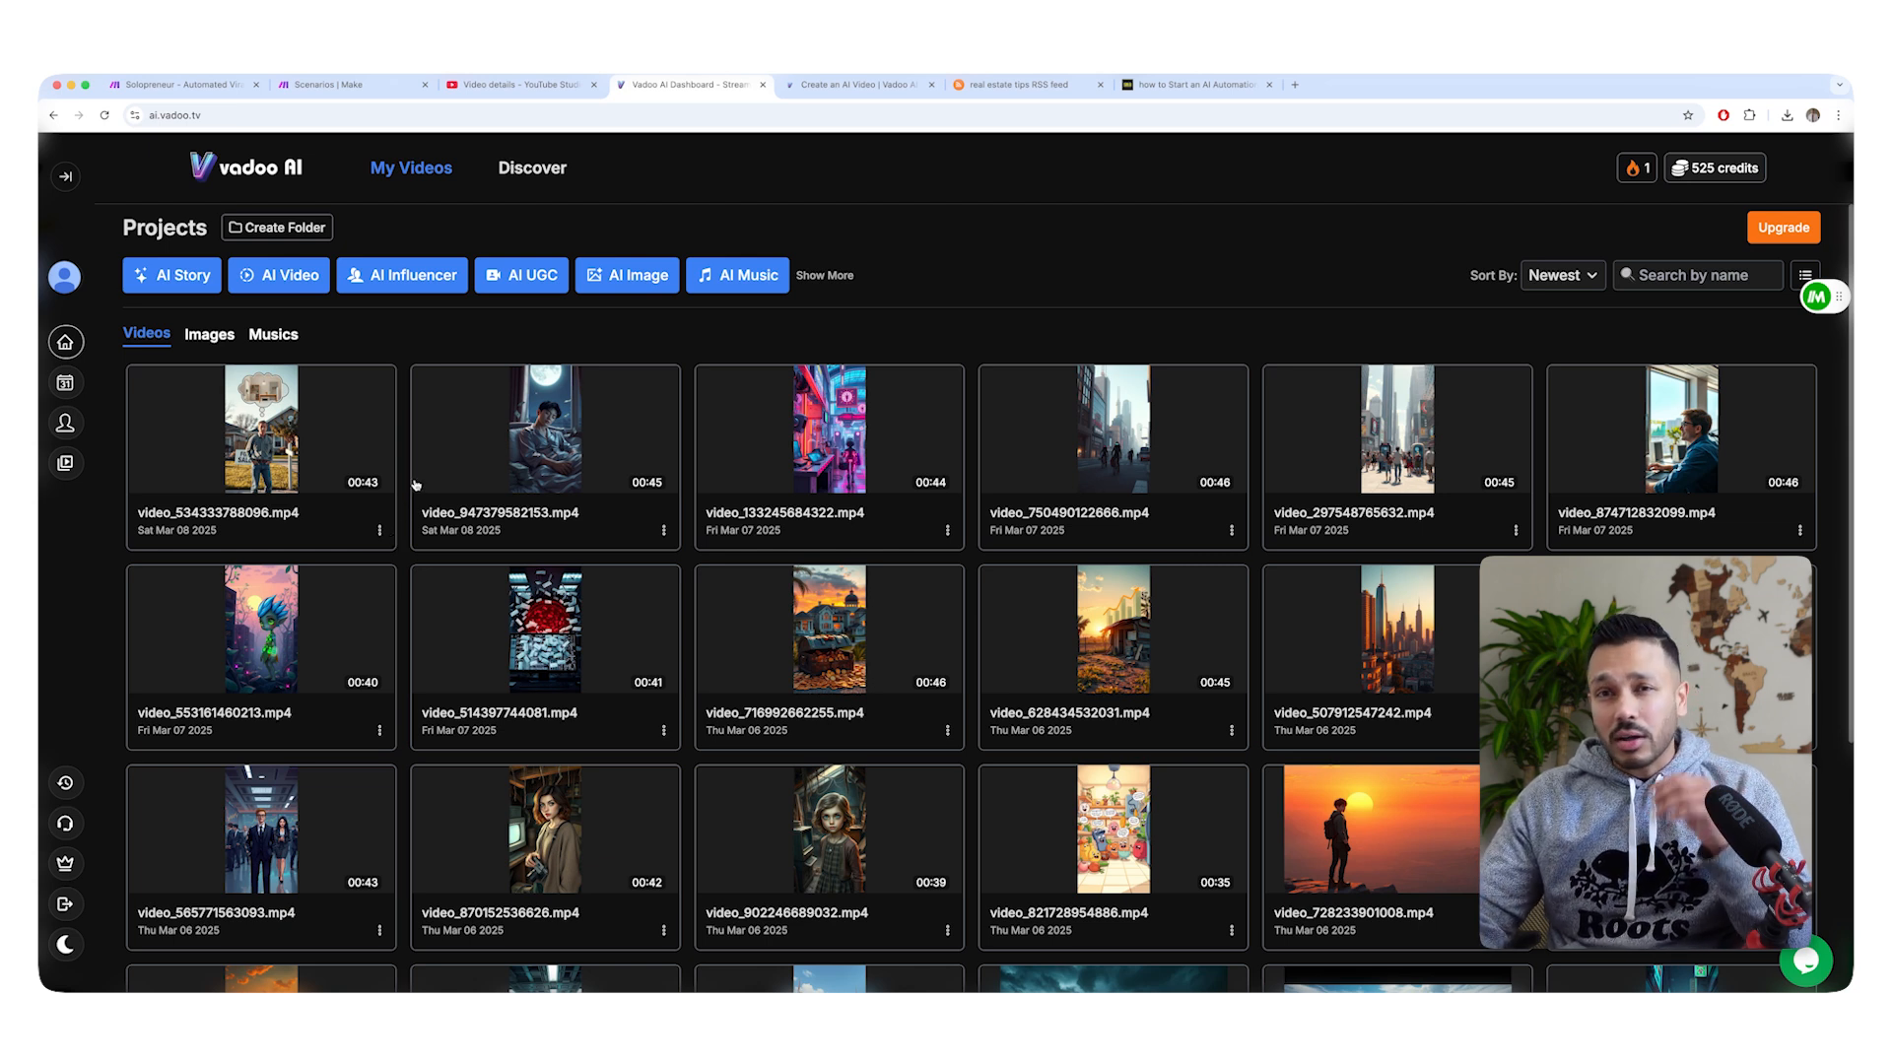
Switch back to Make and create a new blank scenario from the list of all scenarios.
click(178, 84)
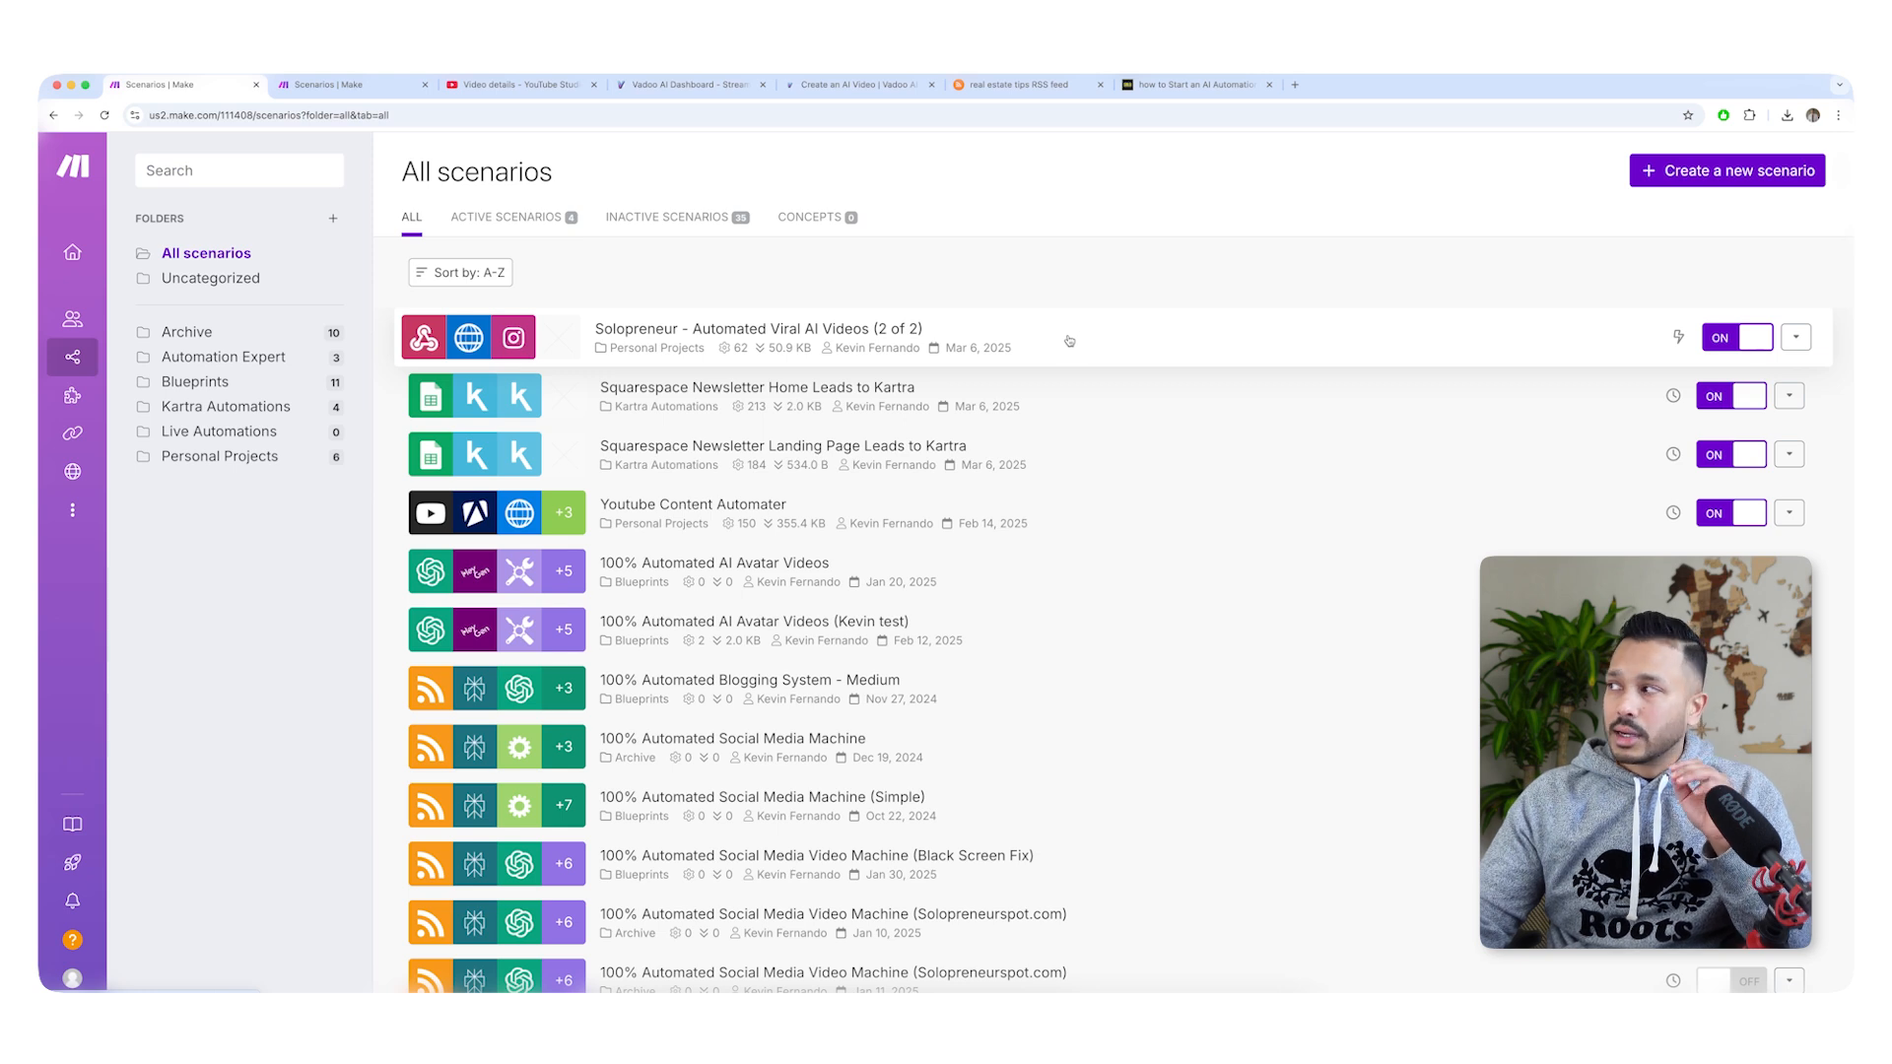
click(1735, 171)
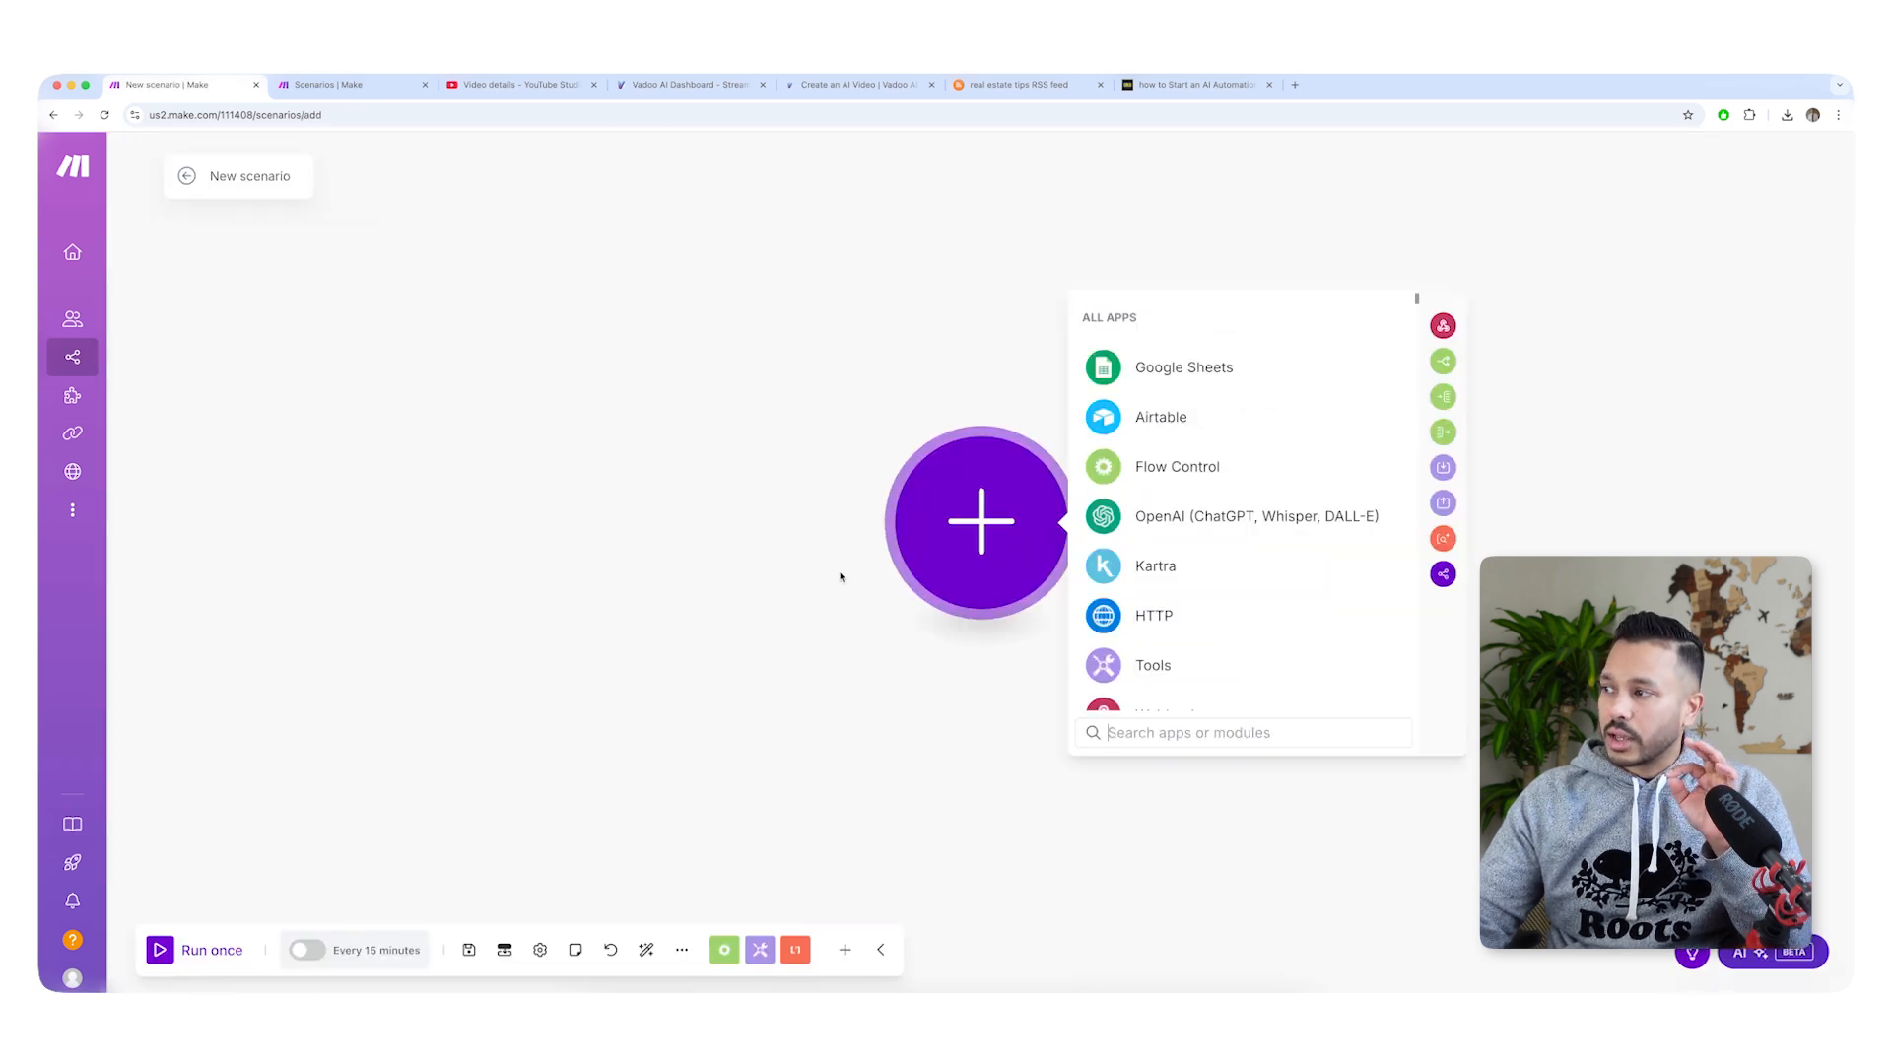
Import the blueprint file "viral ai 2 of 2.json" from the Desktop into the blank scenario.
click(682, 949)
click(601, 909)
click(817, 578)
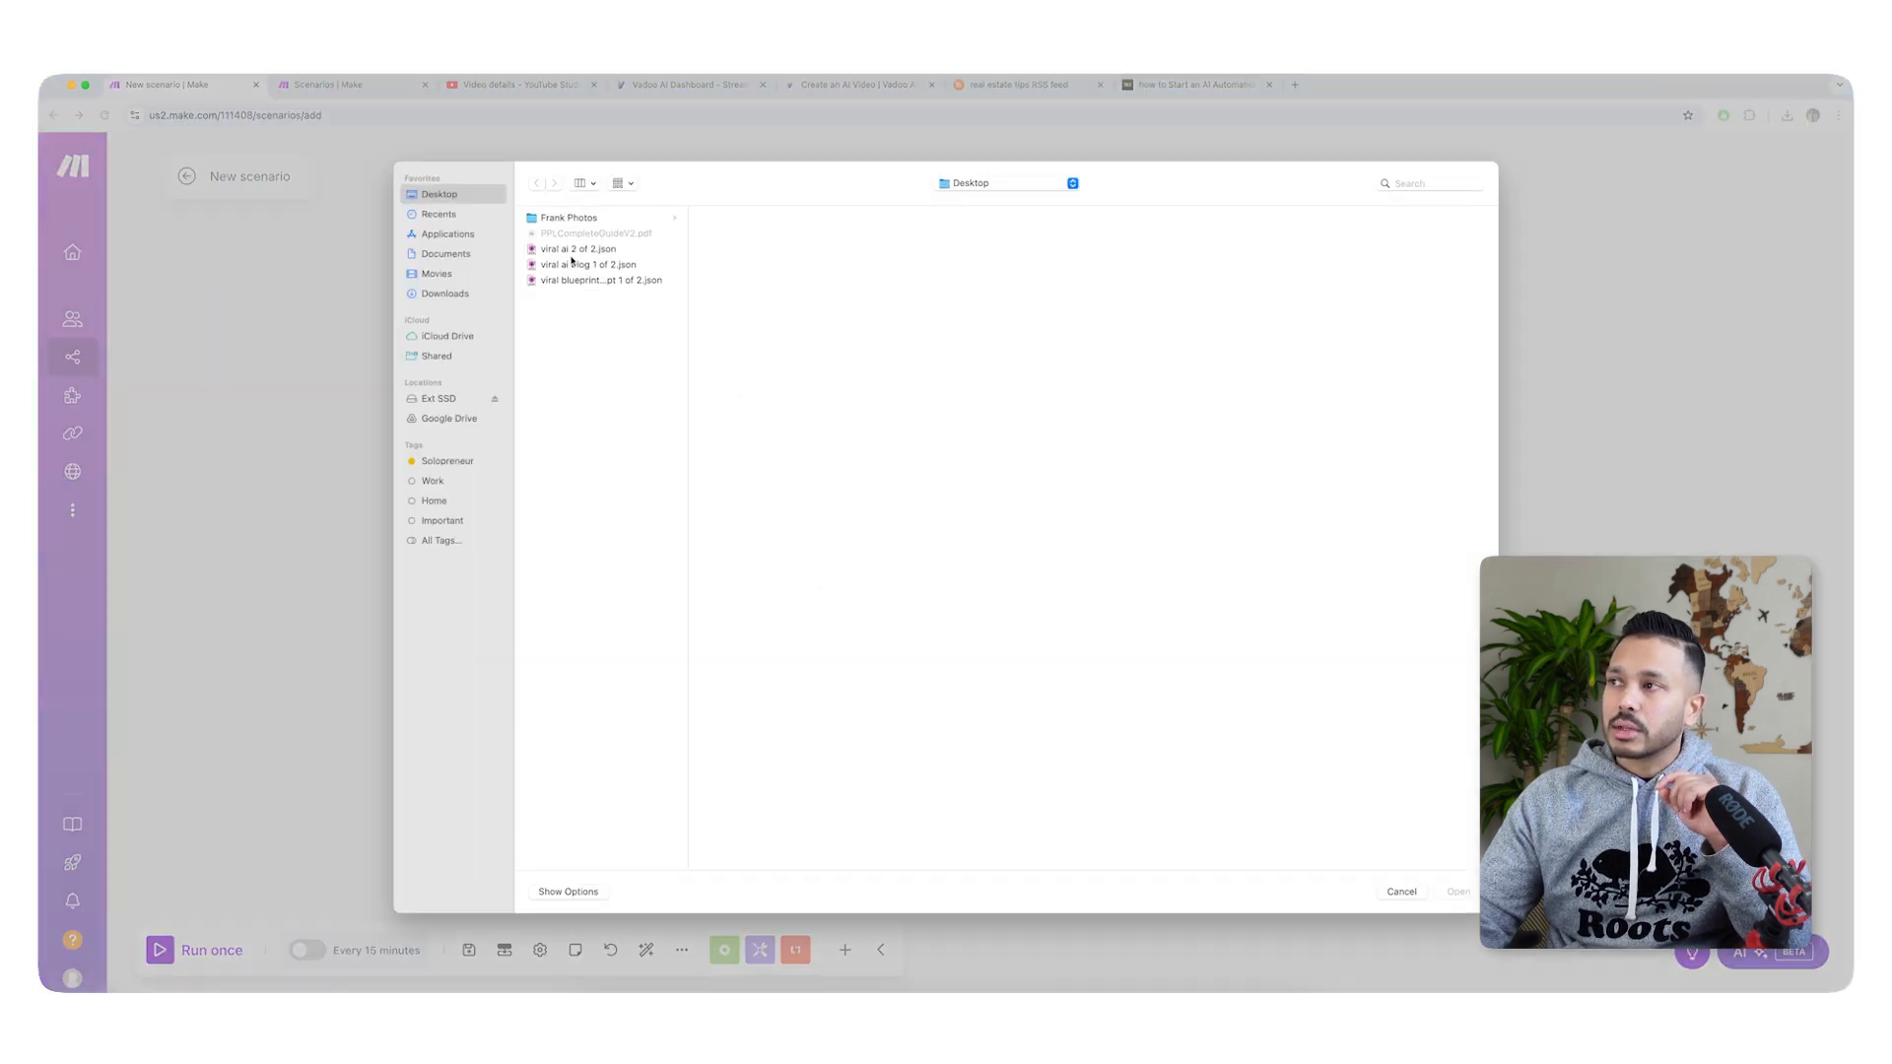
double_click(570, 253)
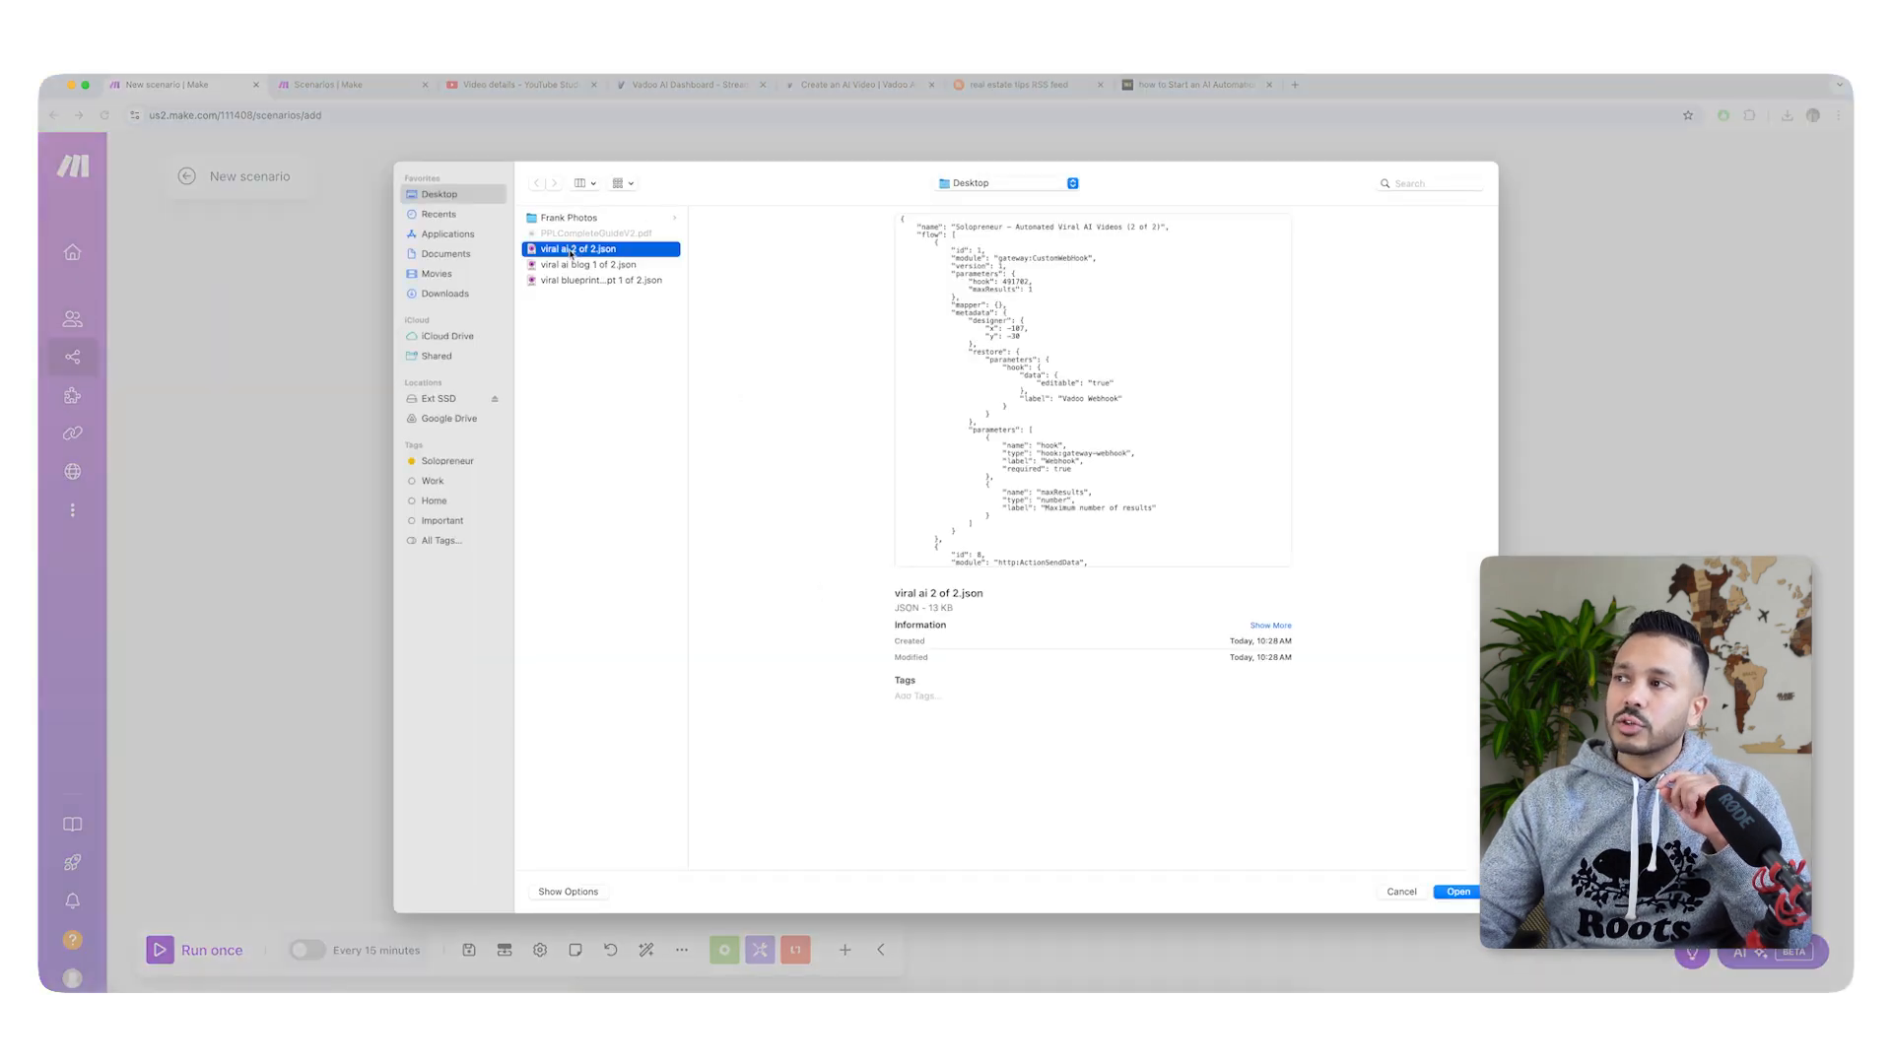
click(1101, 638)
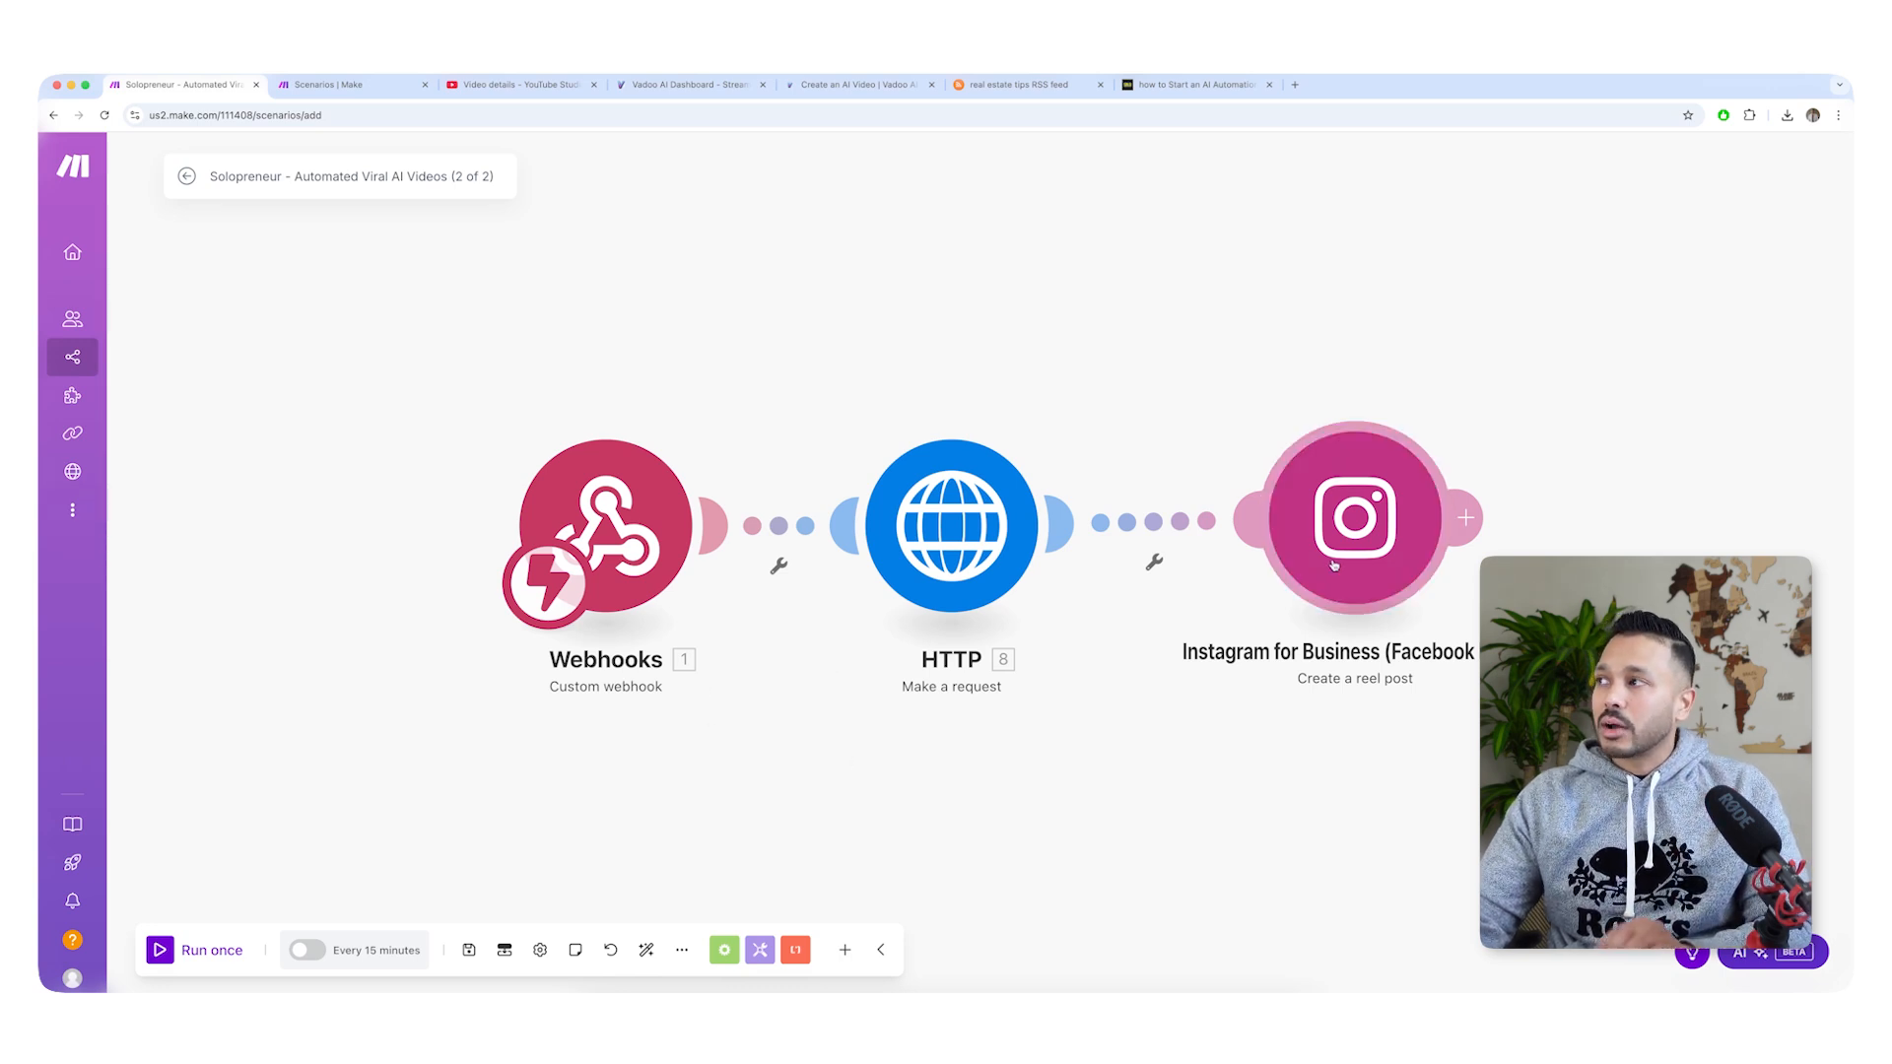
Create a webhook named "auto content webhook" for the scenario's Webhooks trigger and copy its address.
click(604, 509)
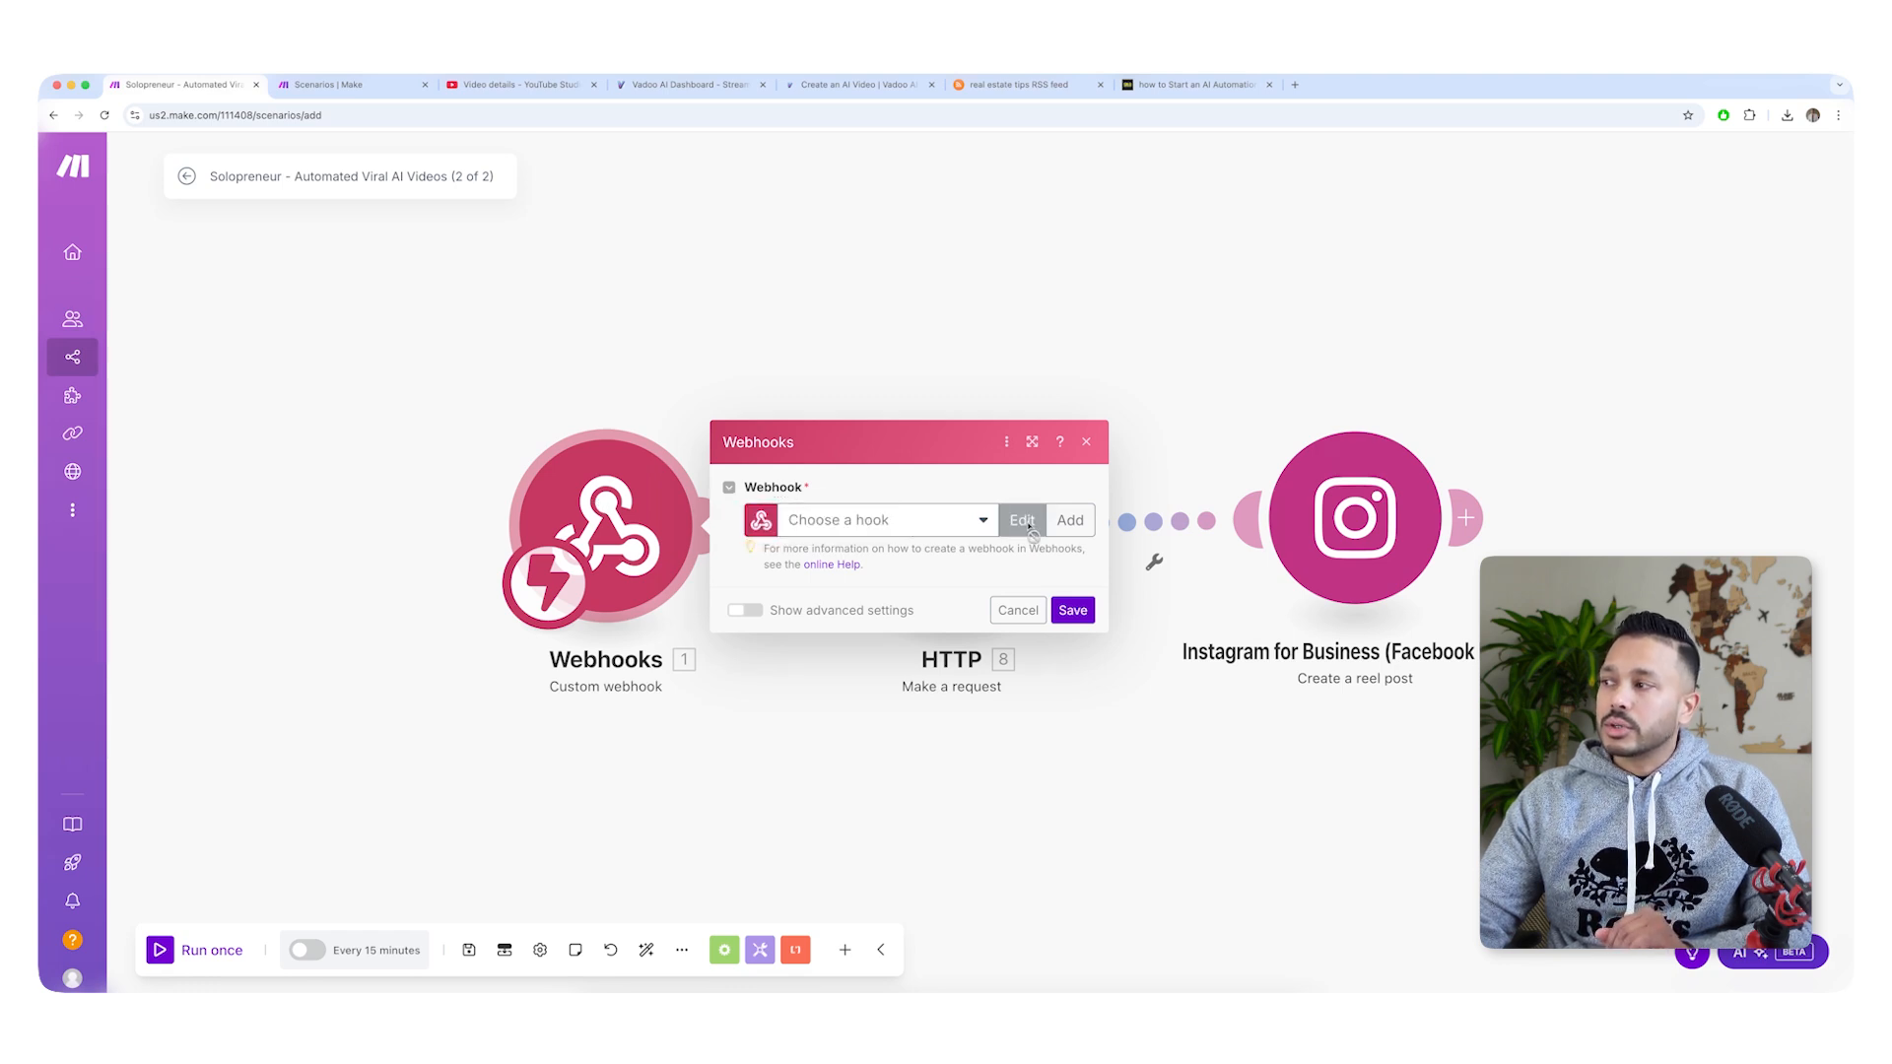
click(1069, 523)
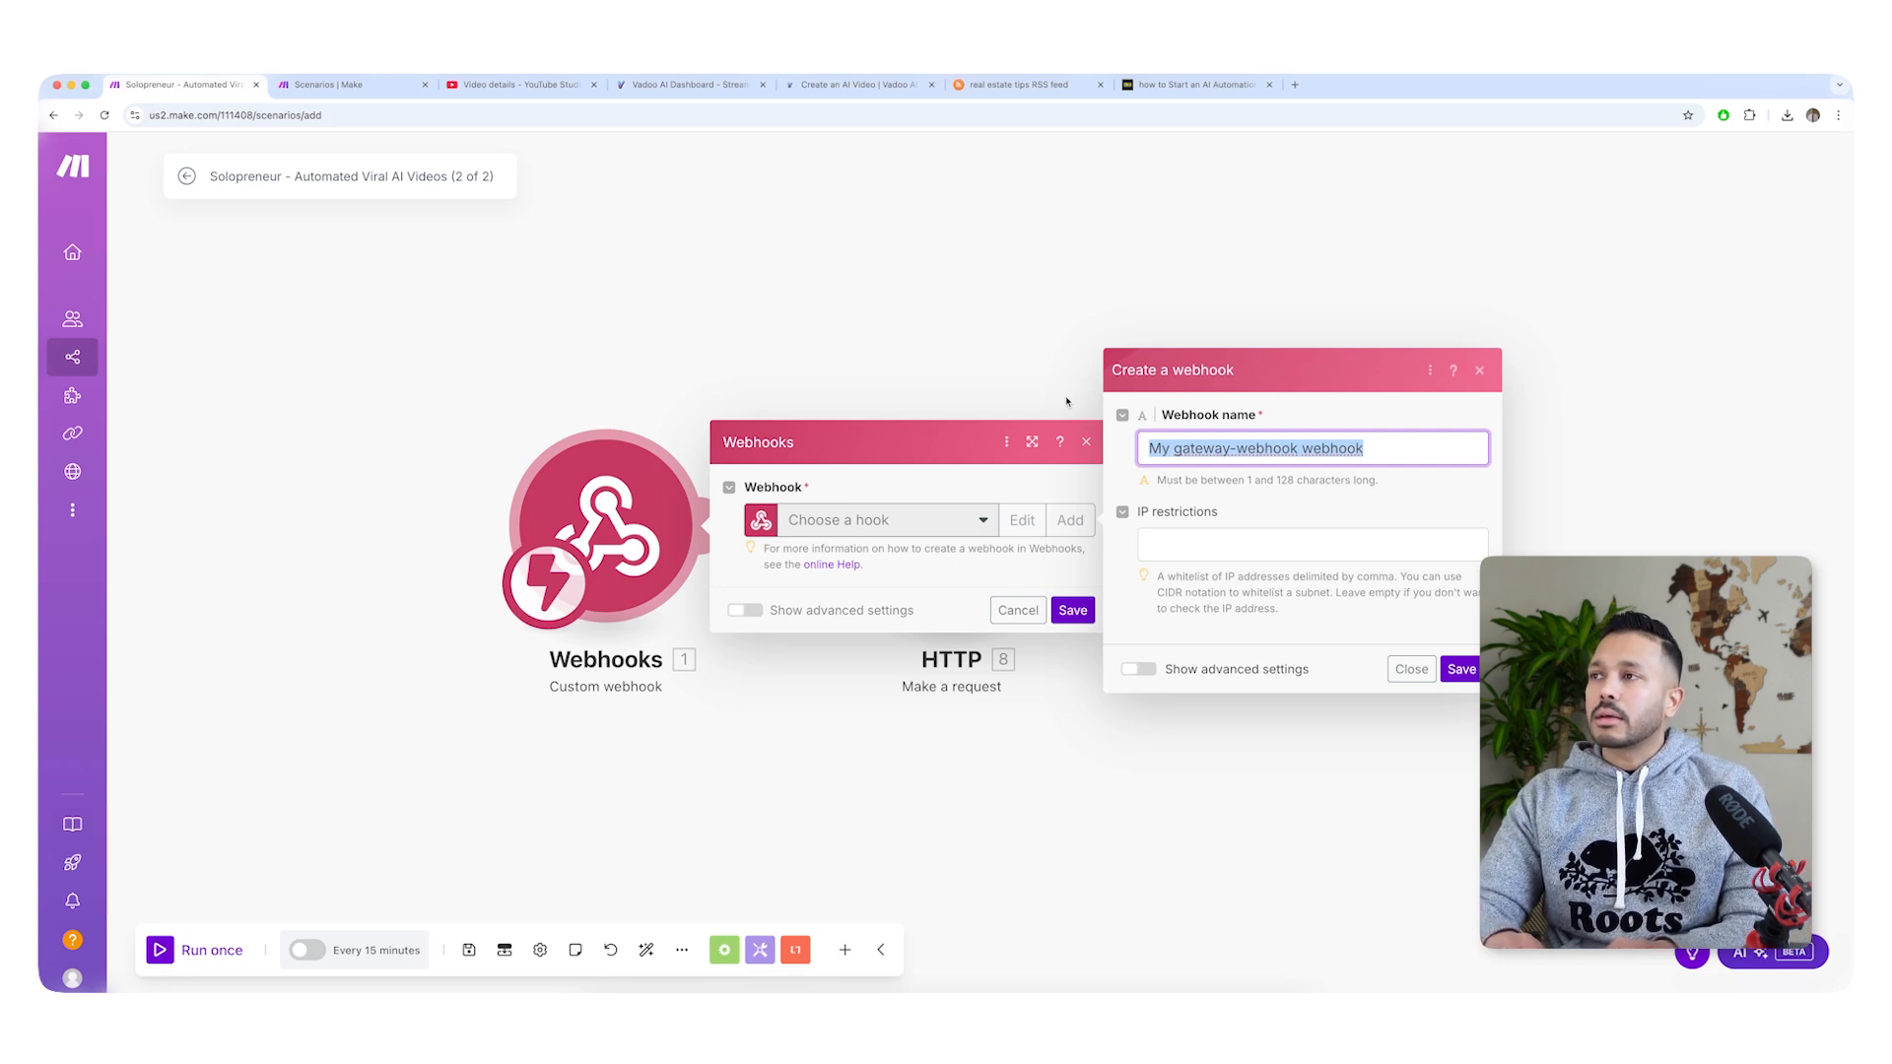
text(auto content)
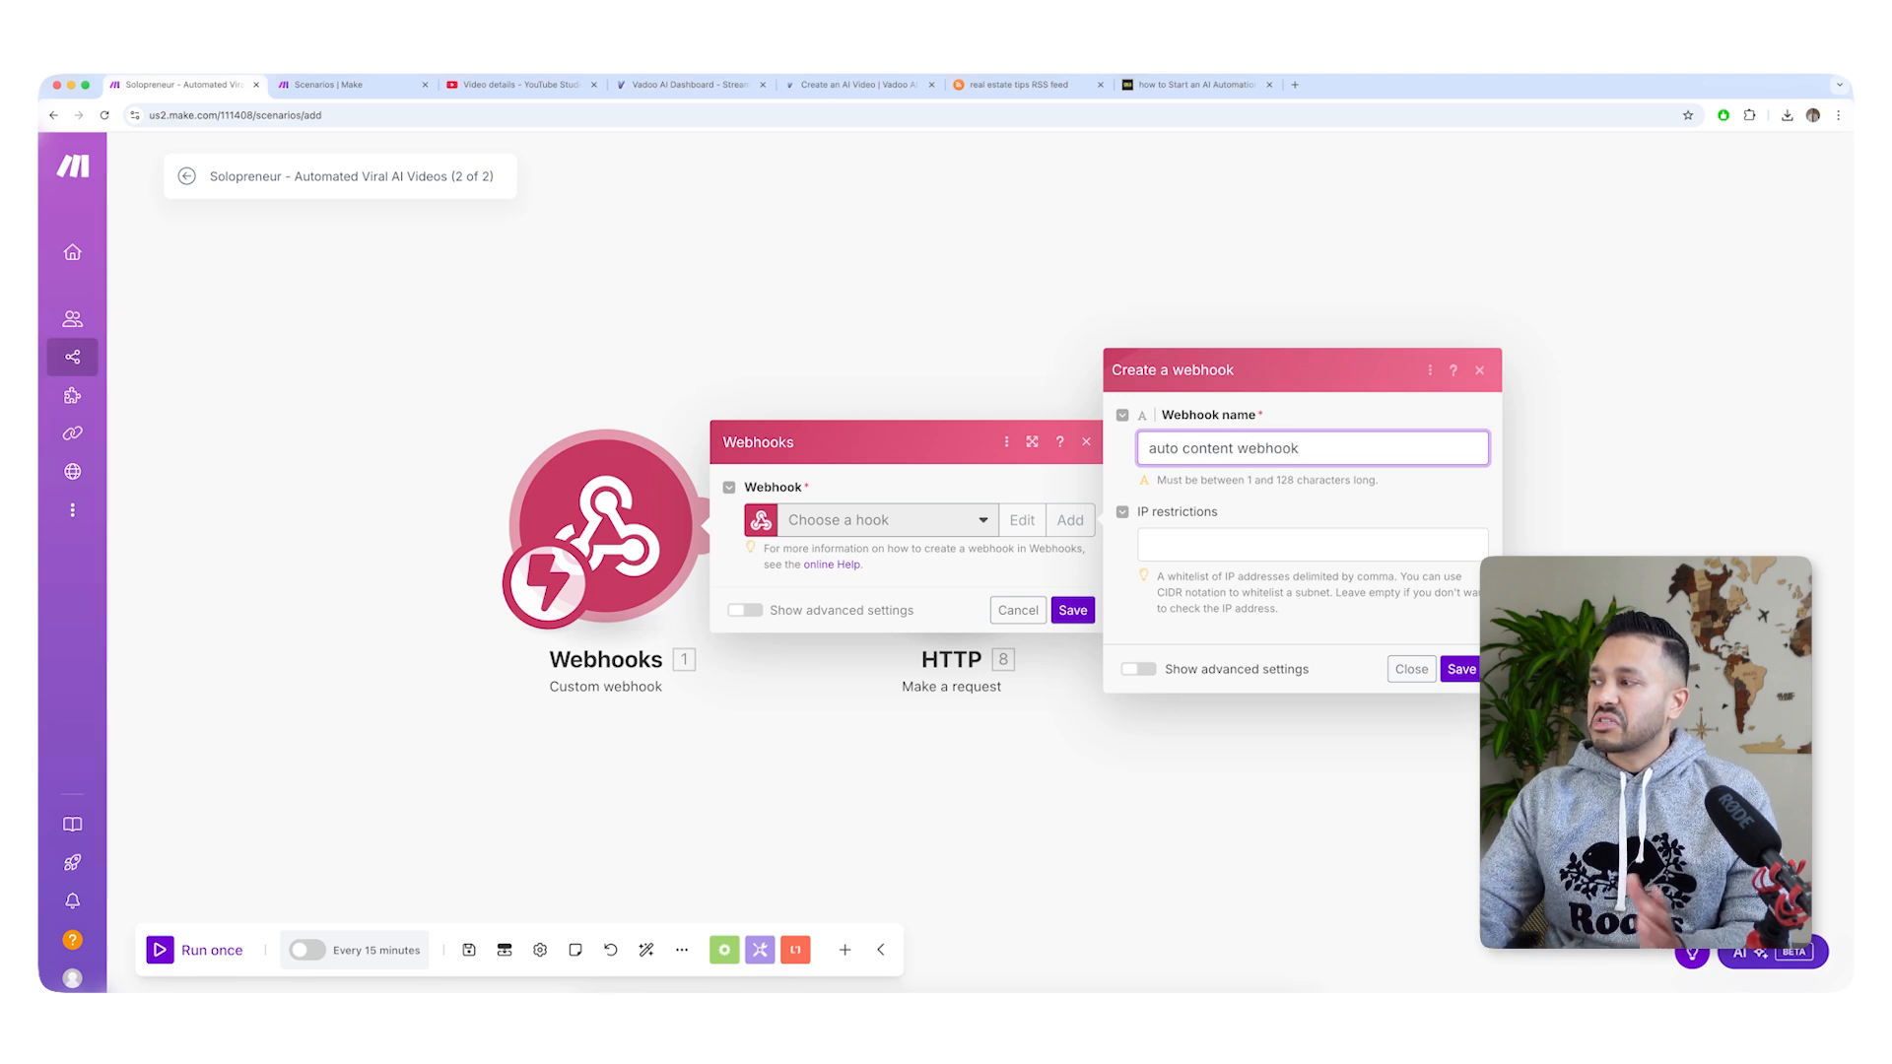
click(1458, 670)
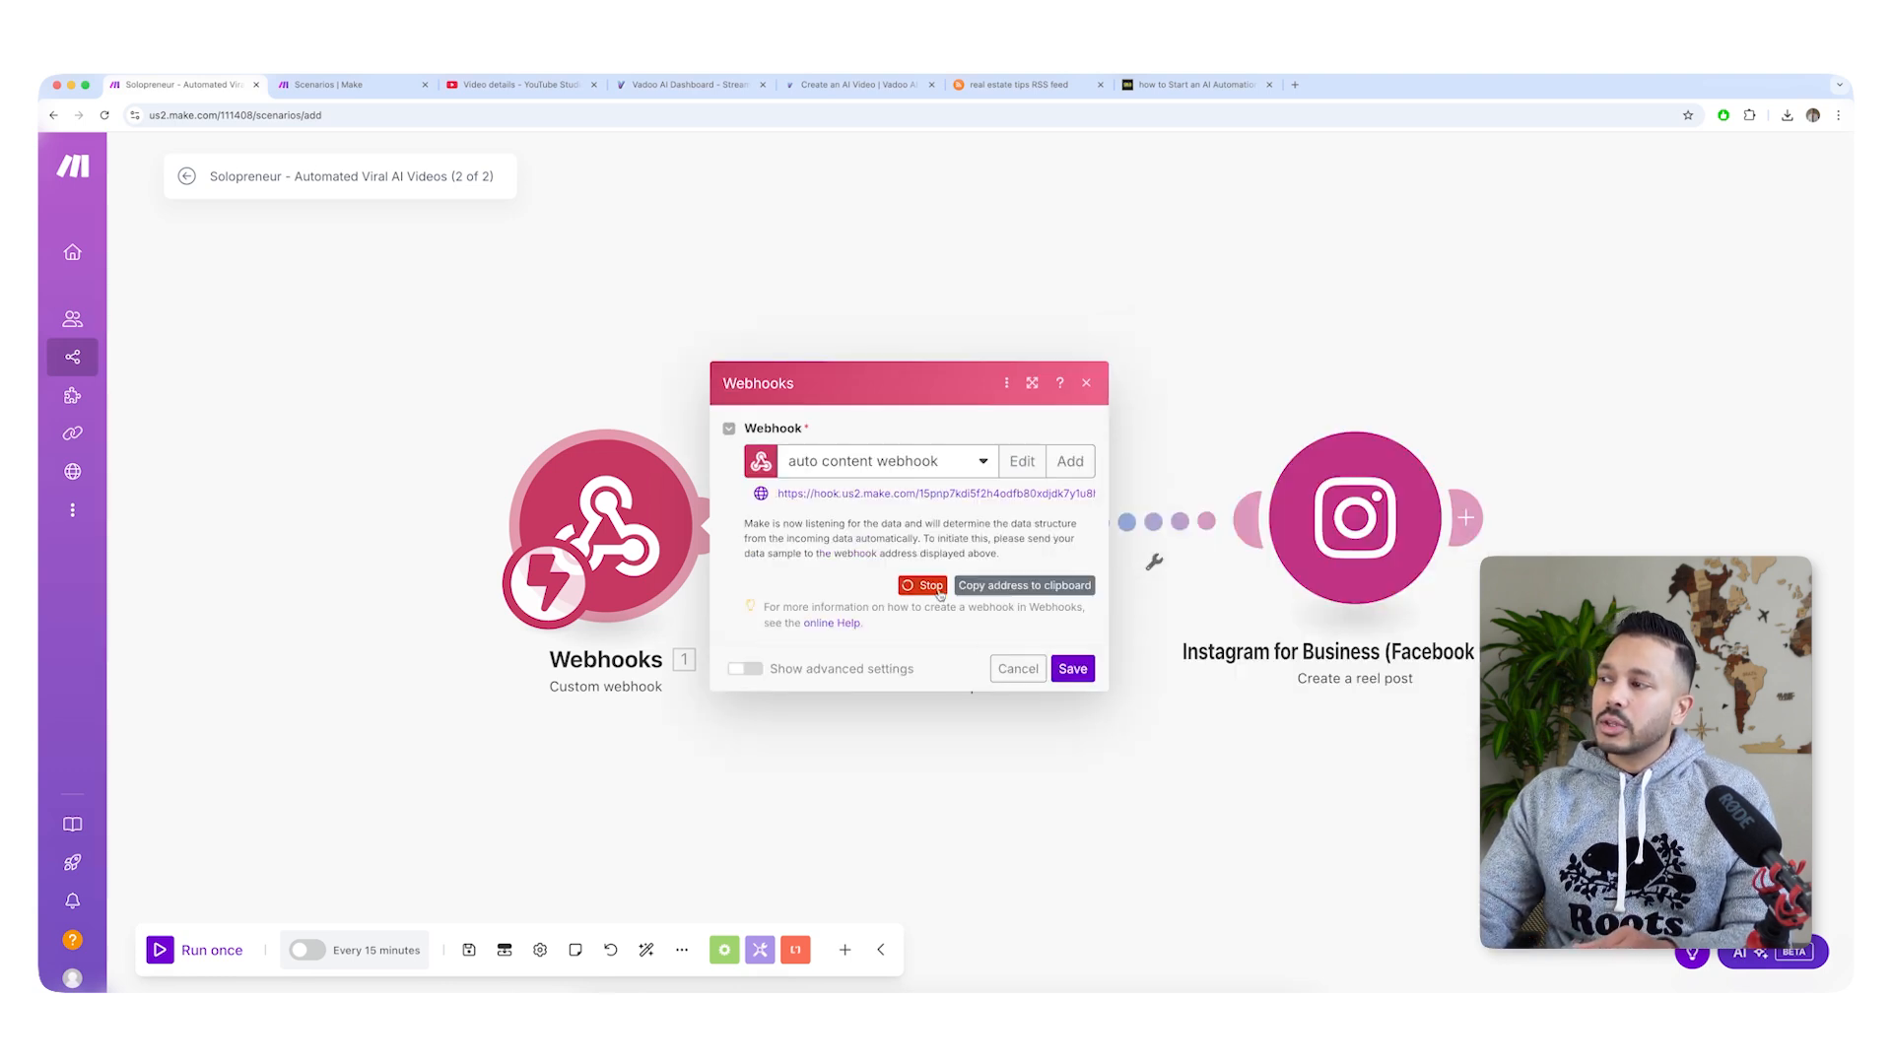
click(1022, 588)
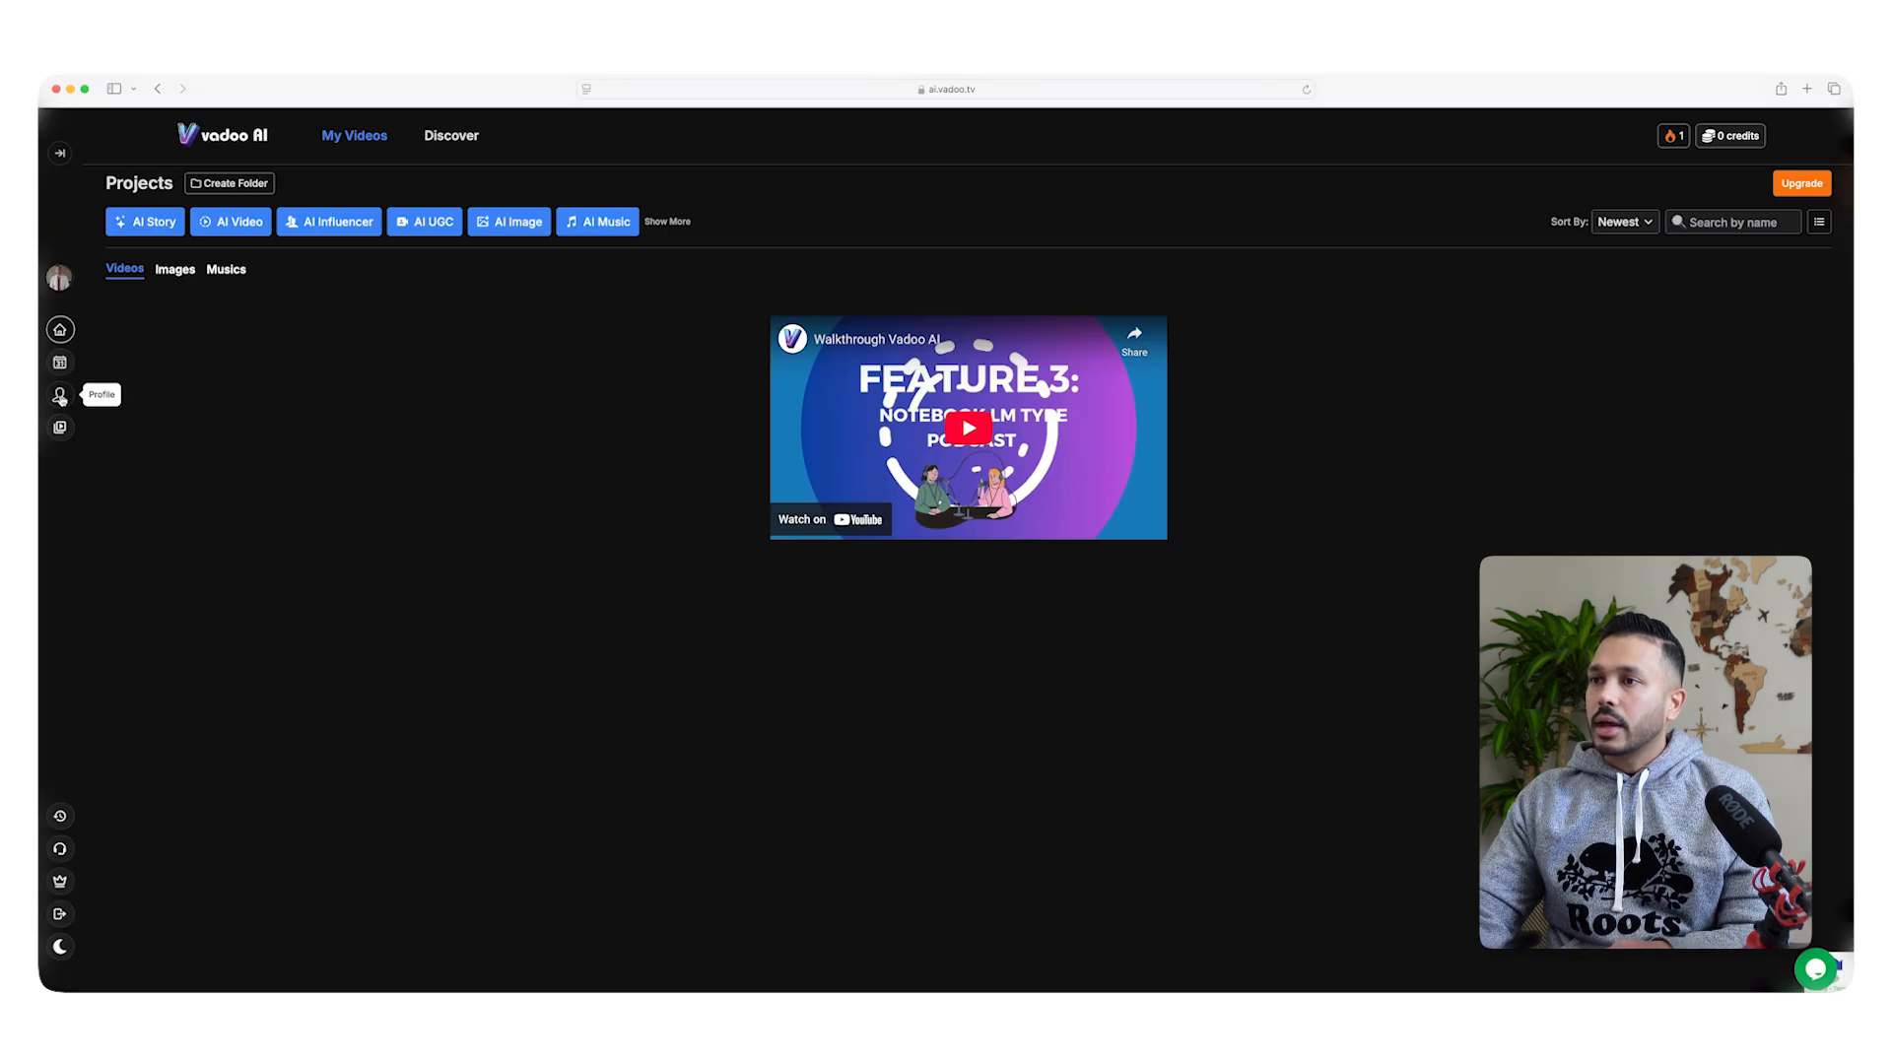
Switch to the Vadoo AI profile and paste the copied webhook address into its Webhook setting.
click(60, 396)
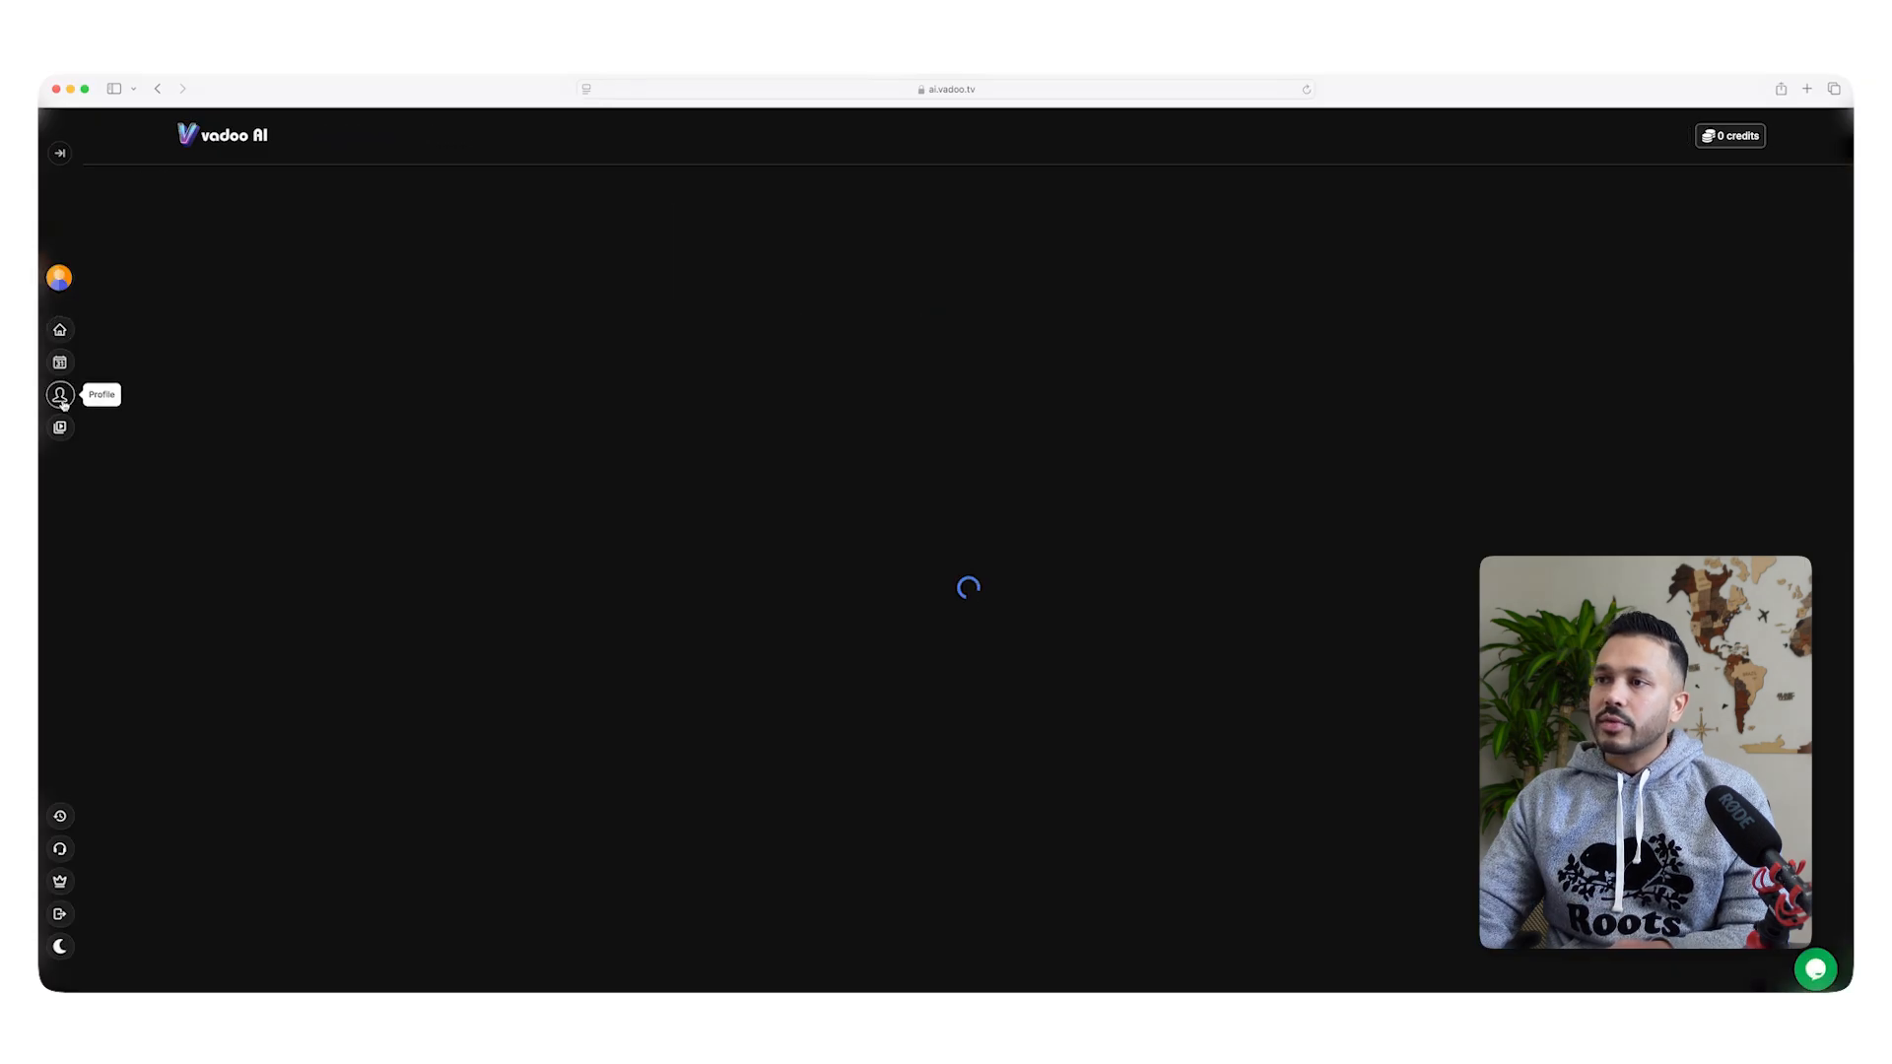
click(156, 448)
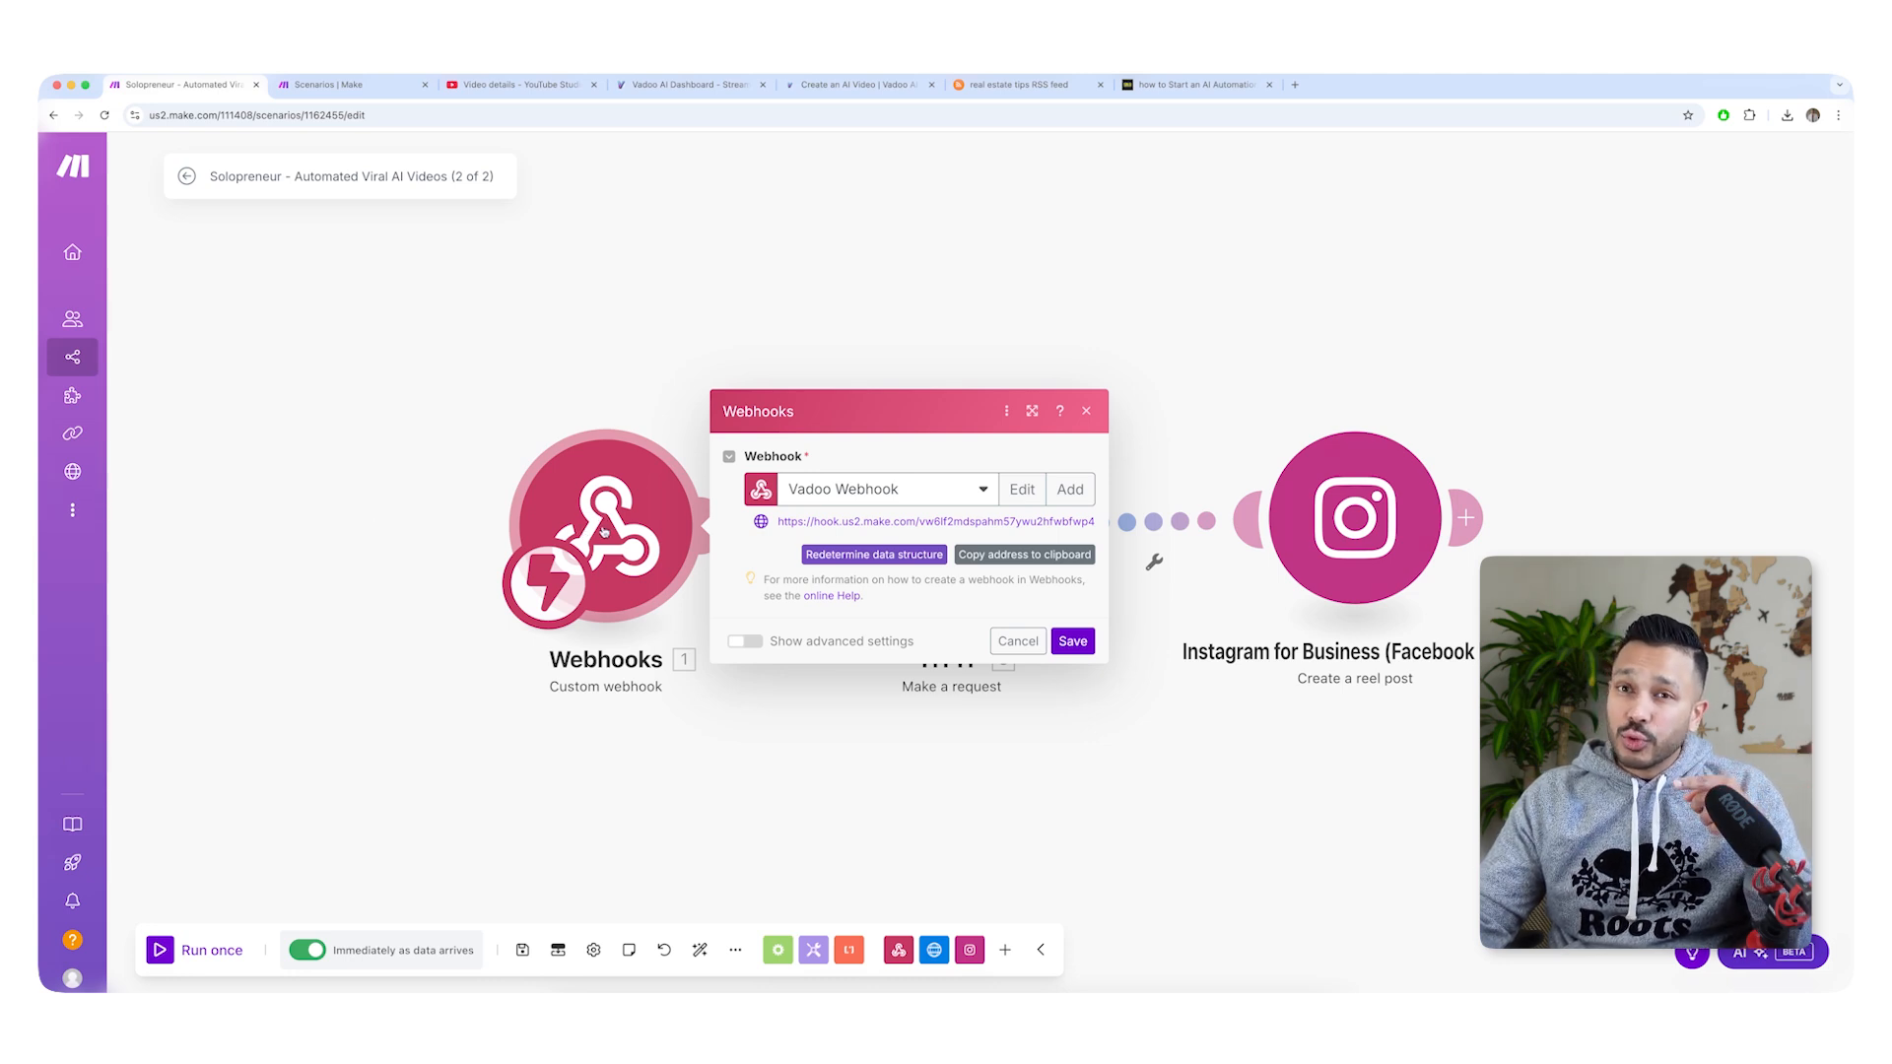
Review the HTTP module's get_video_url request settings, checking its API key header against the key in the Vadoo AI profile, and leave it unmodified.
click(604, 530)
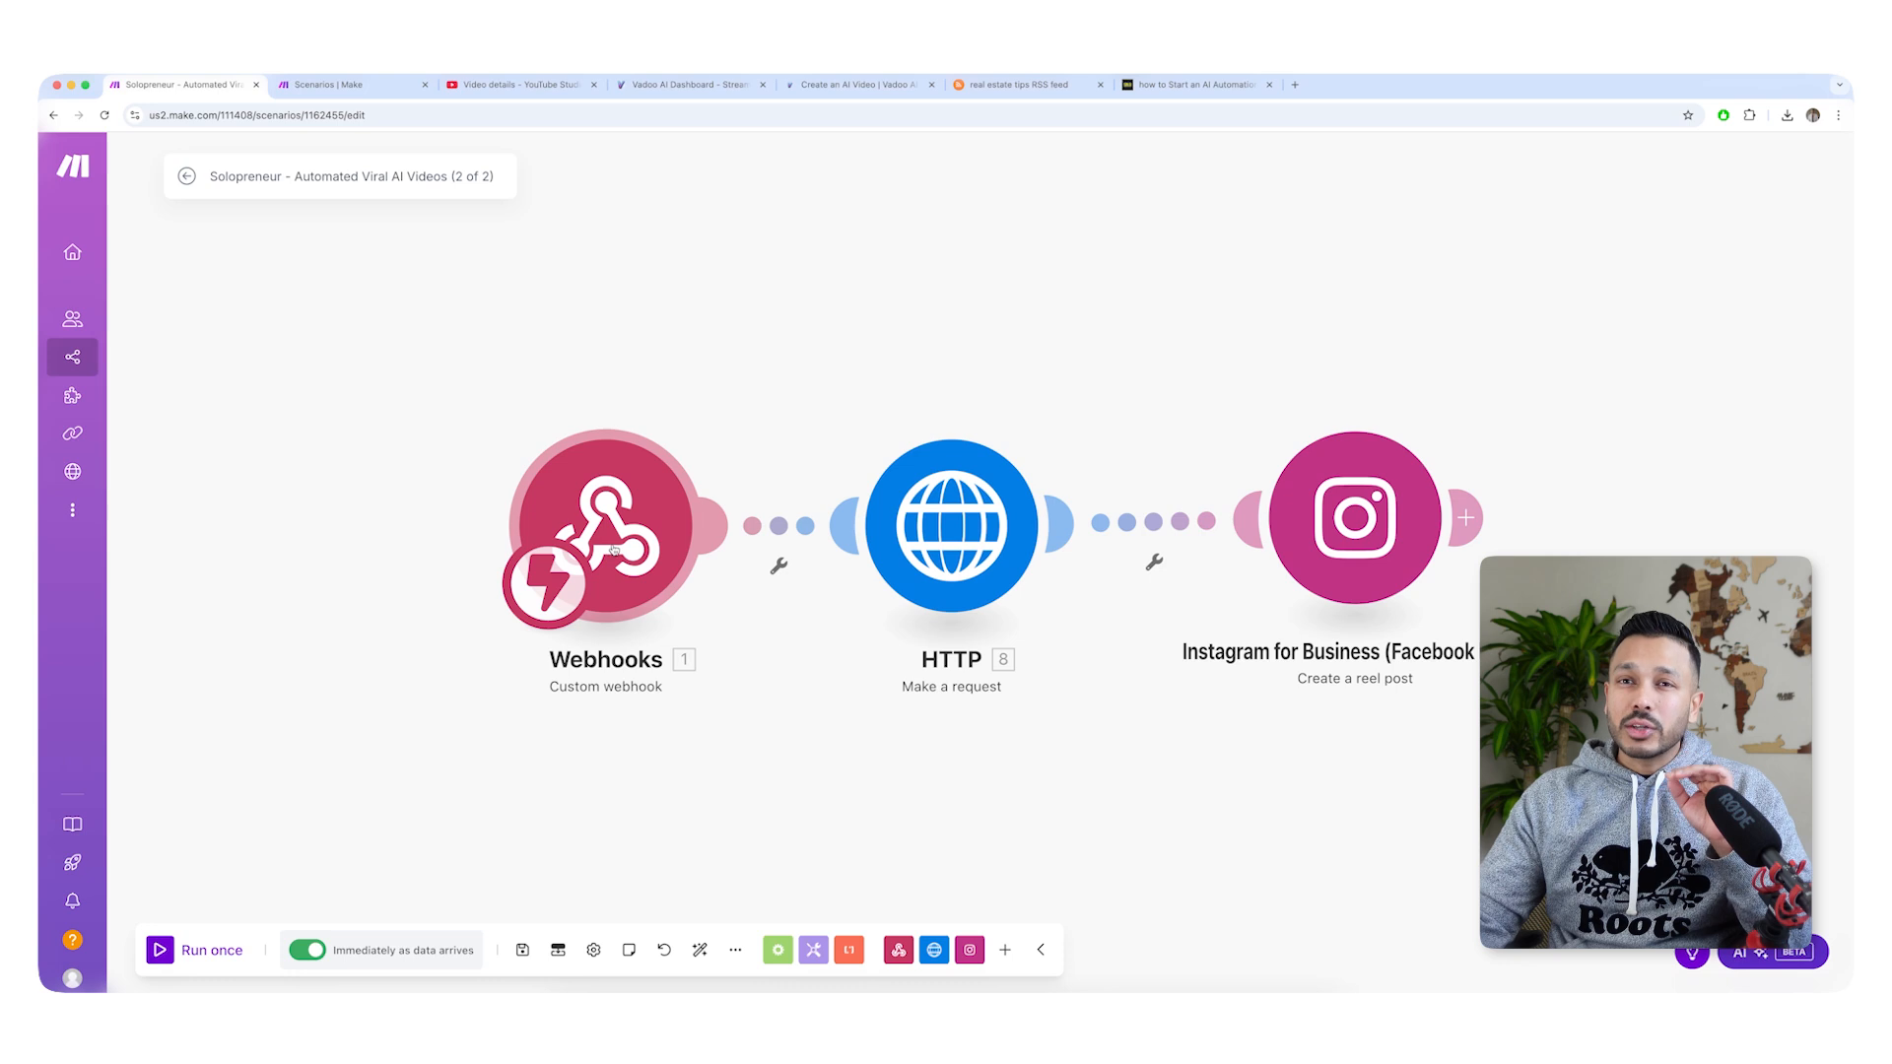
click(939, 527)
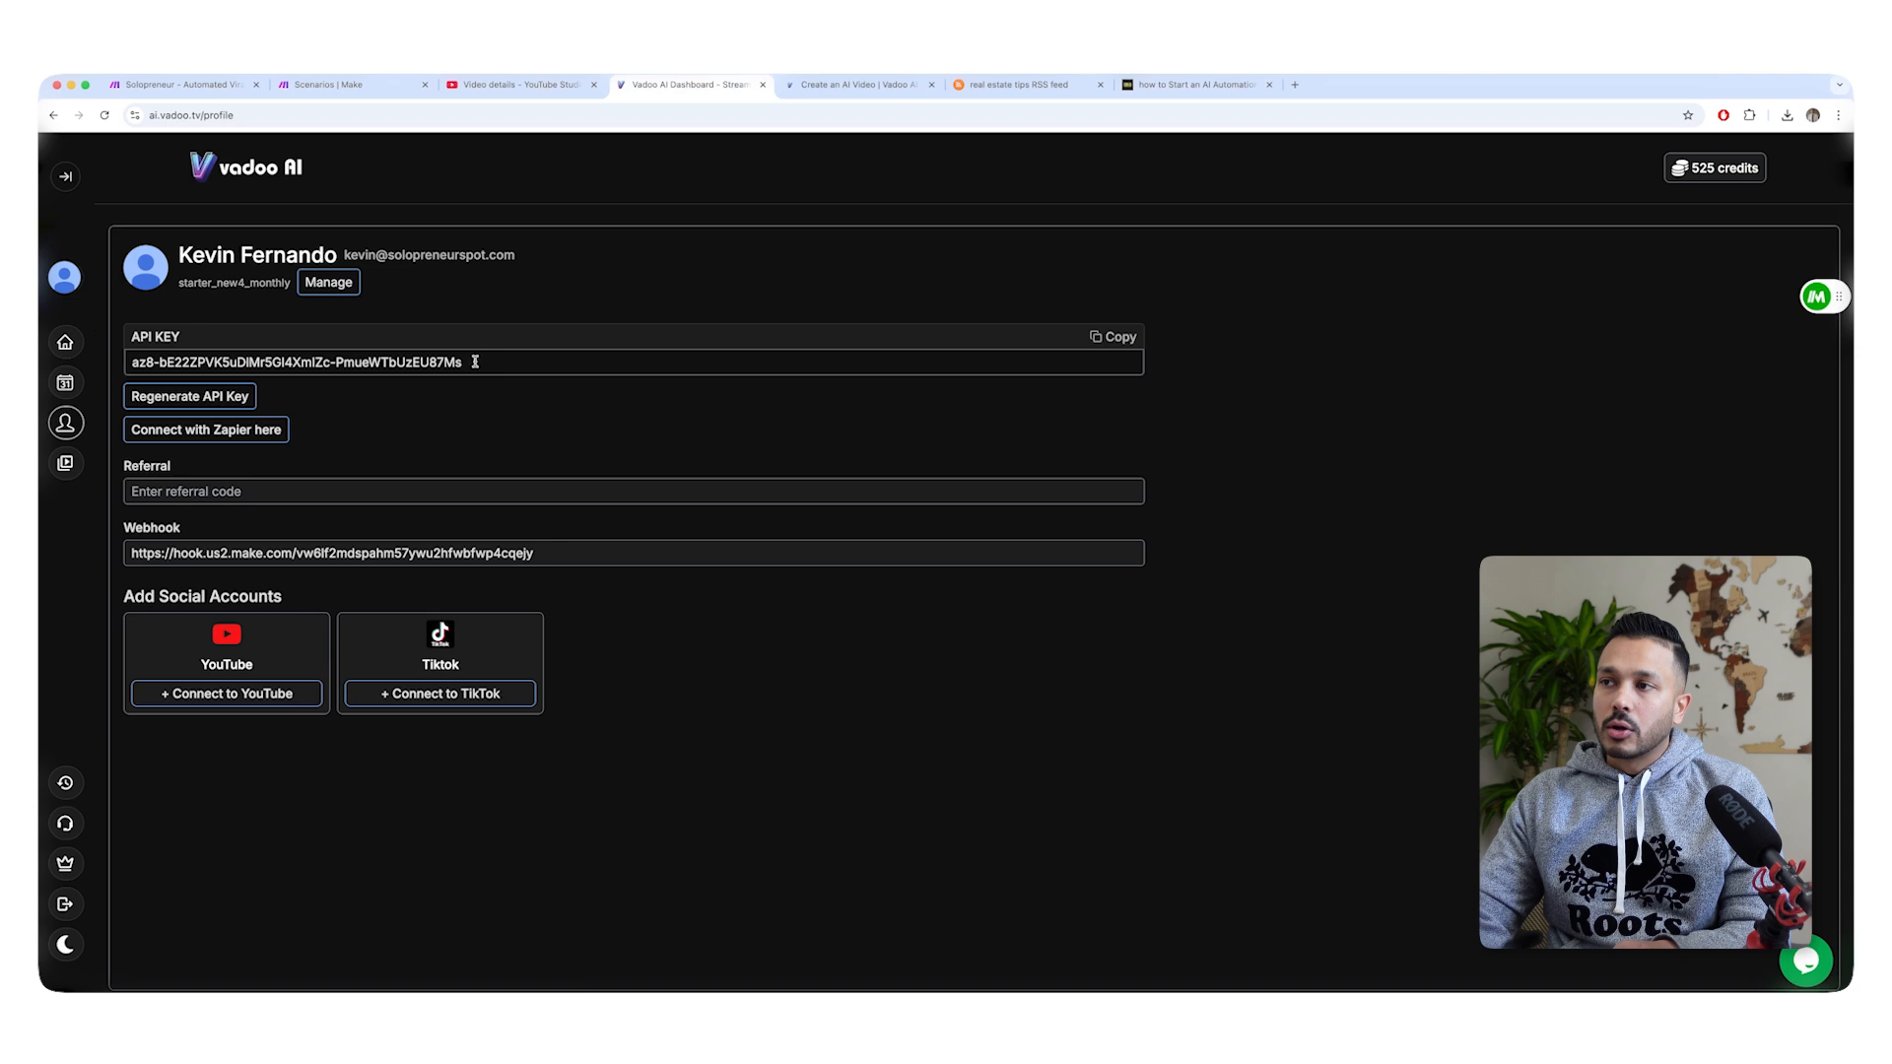
triple_click(475, 361)
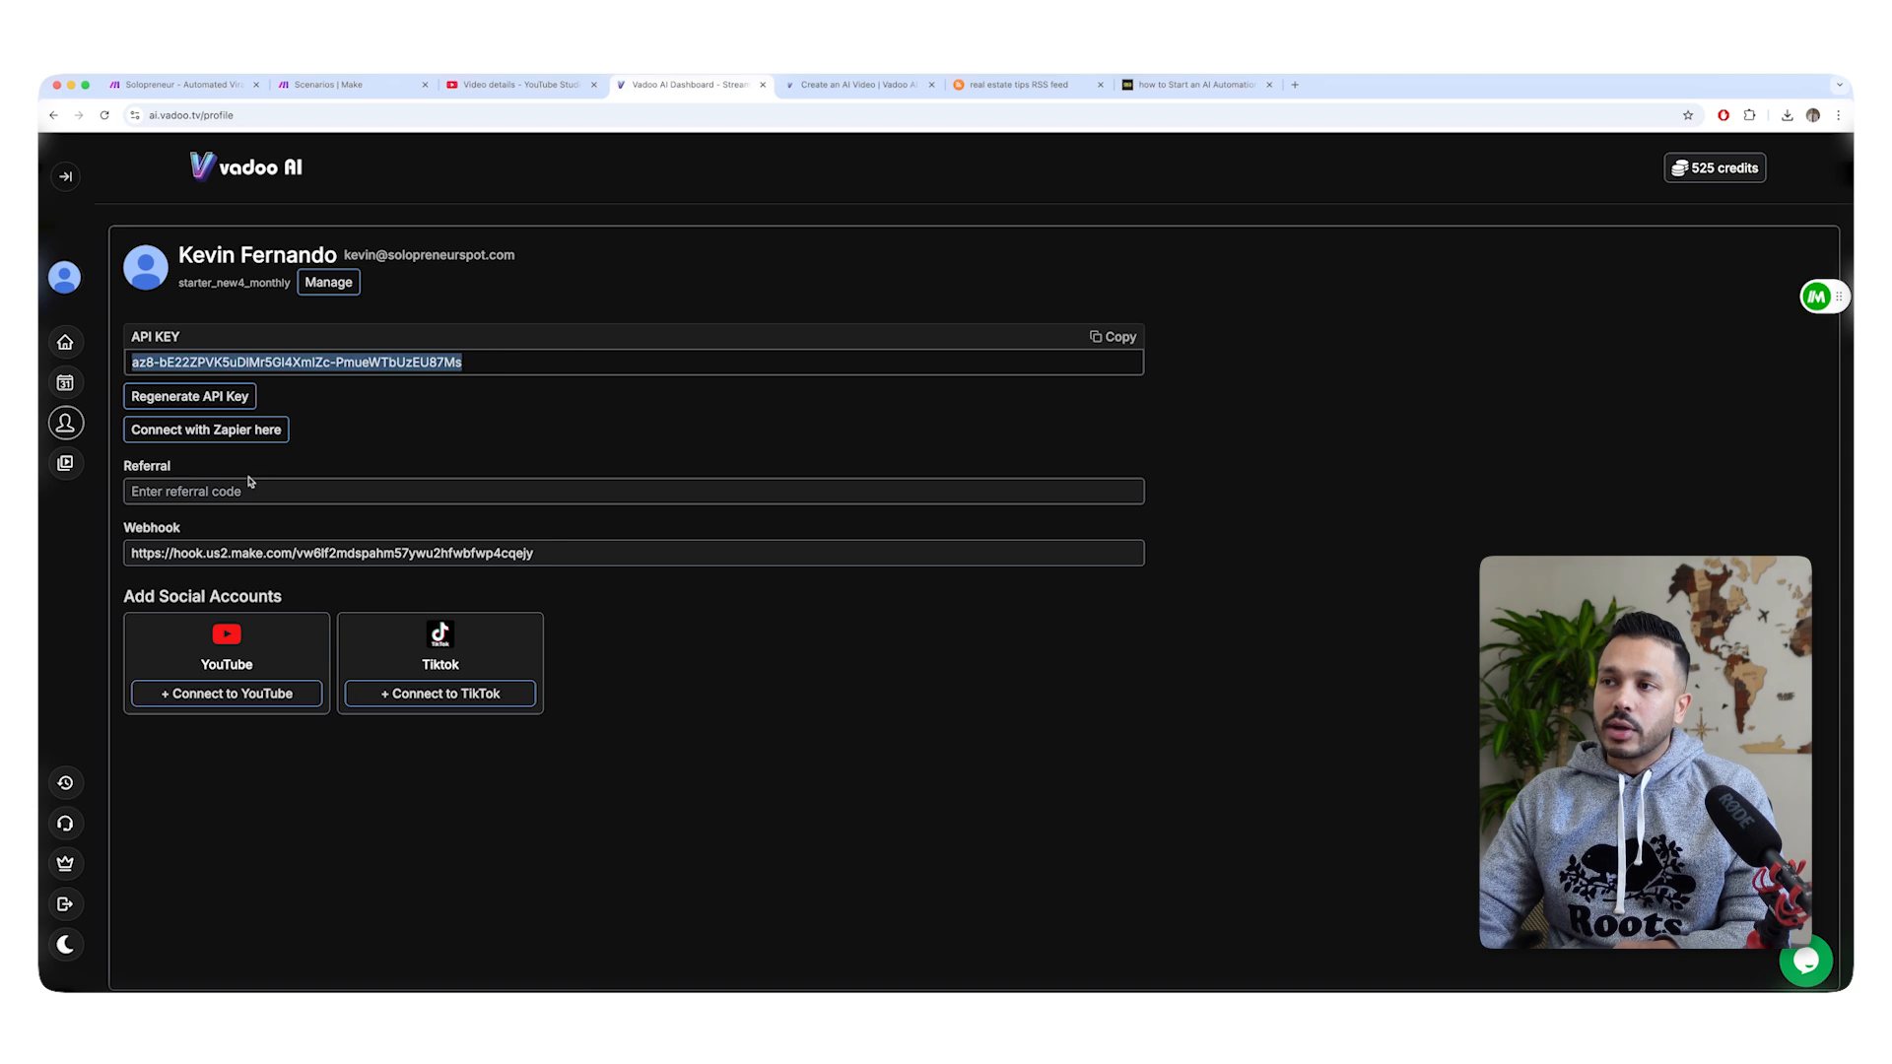
click(329, 85)
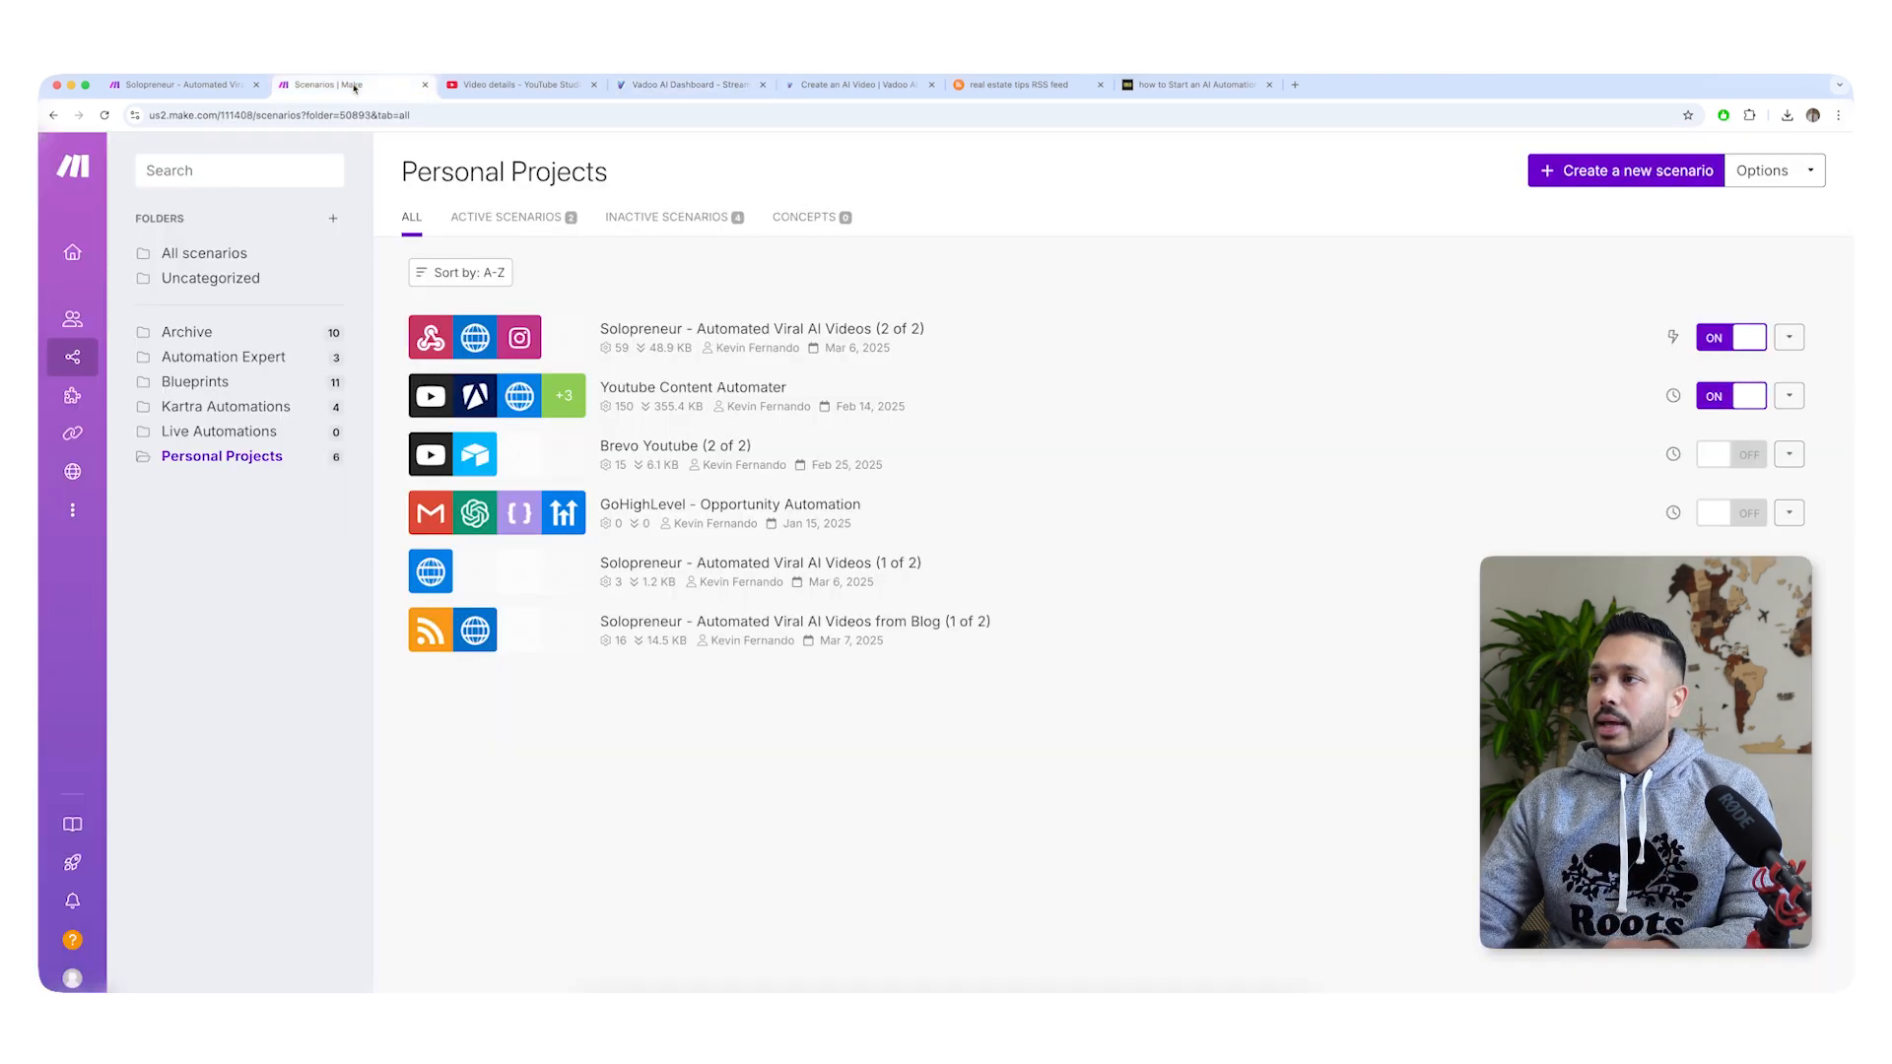
click(182, 85)
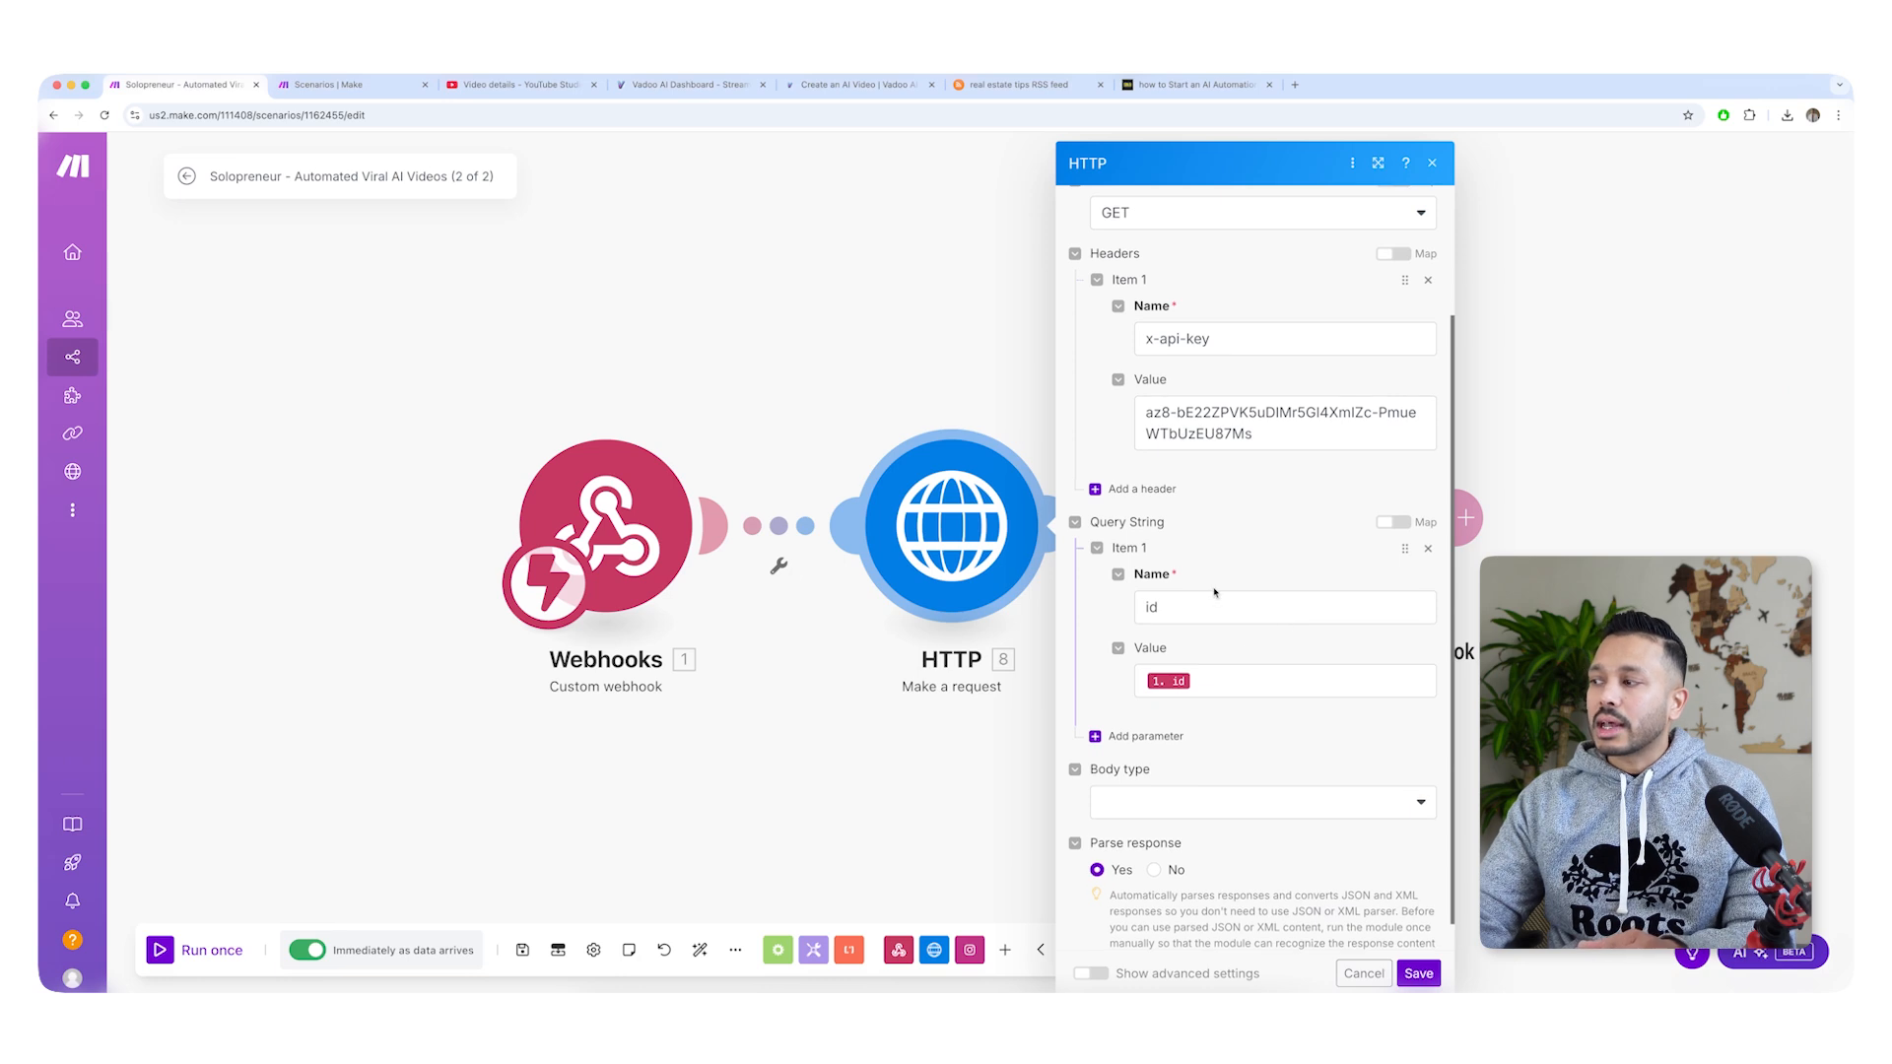
scroll(1214, 593, down, 1)
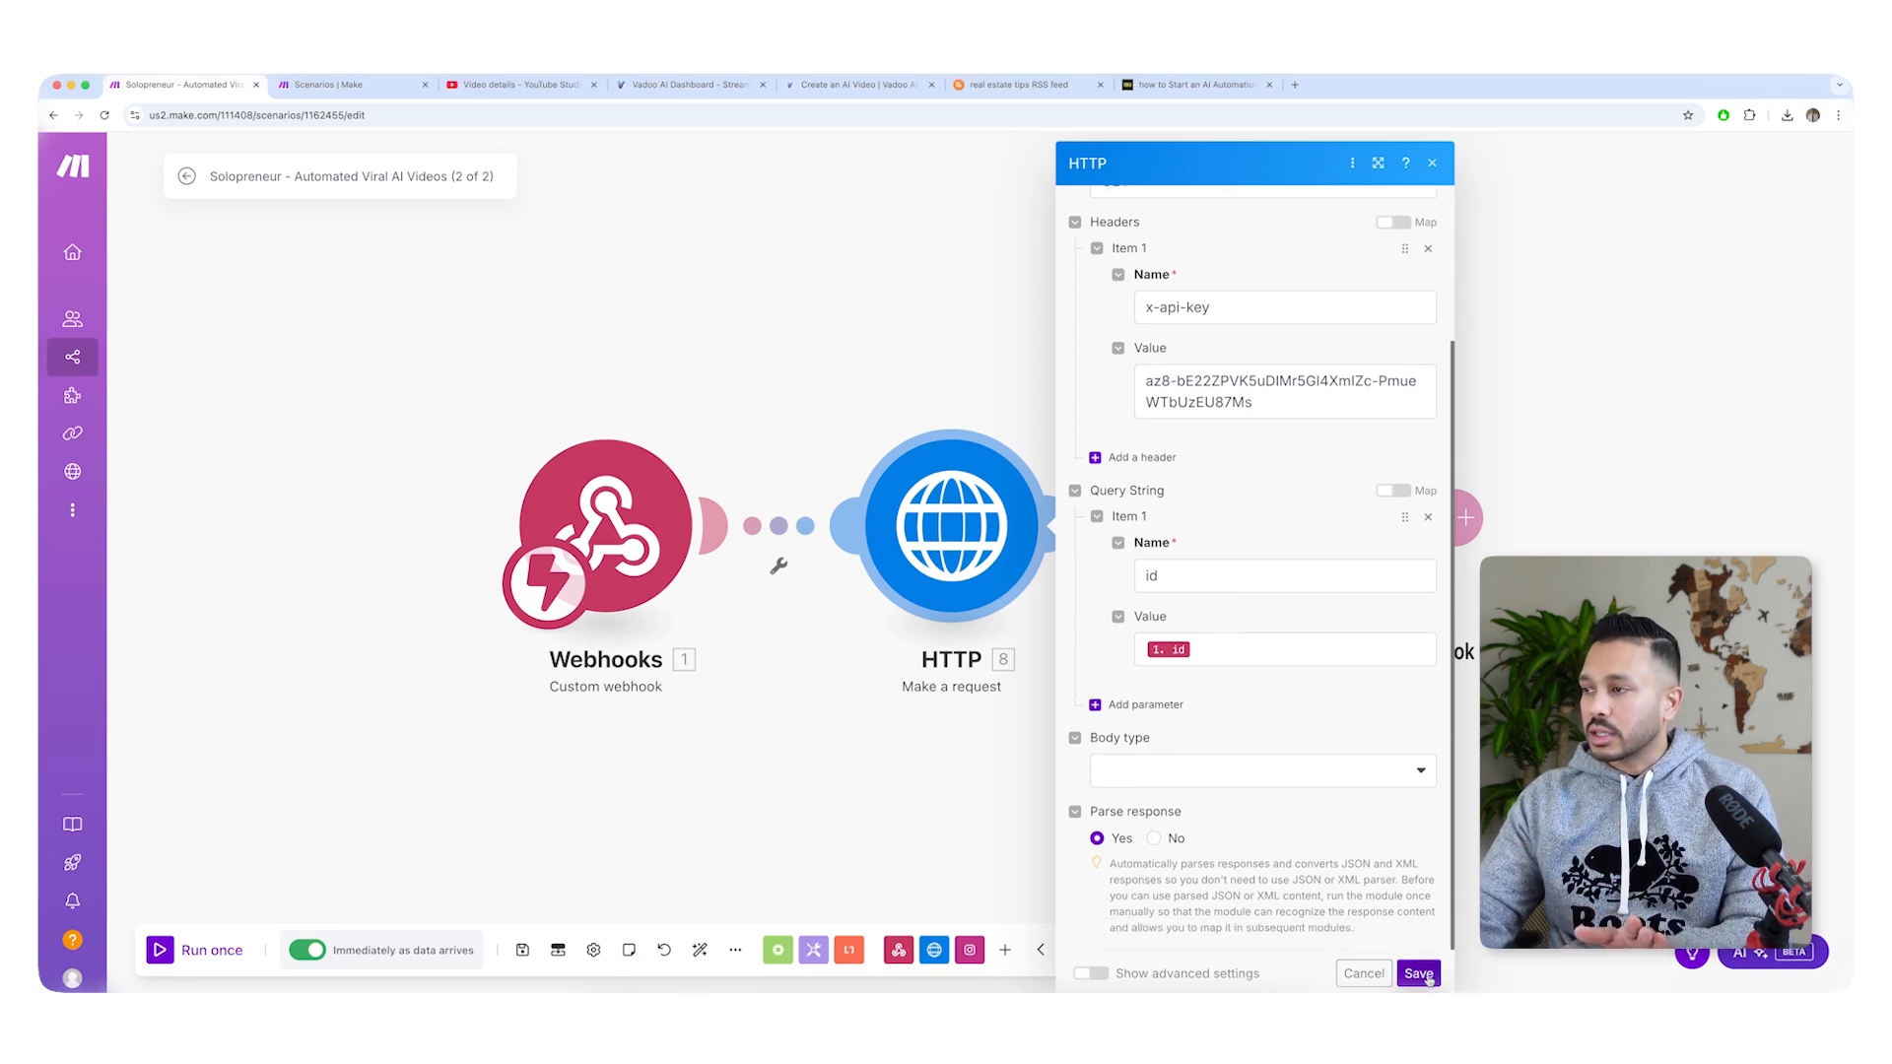
click(1364, 973)
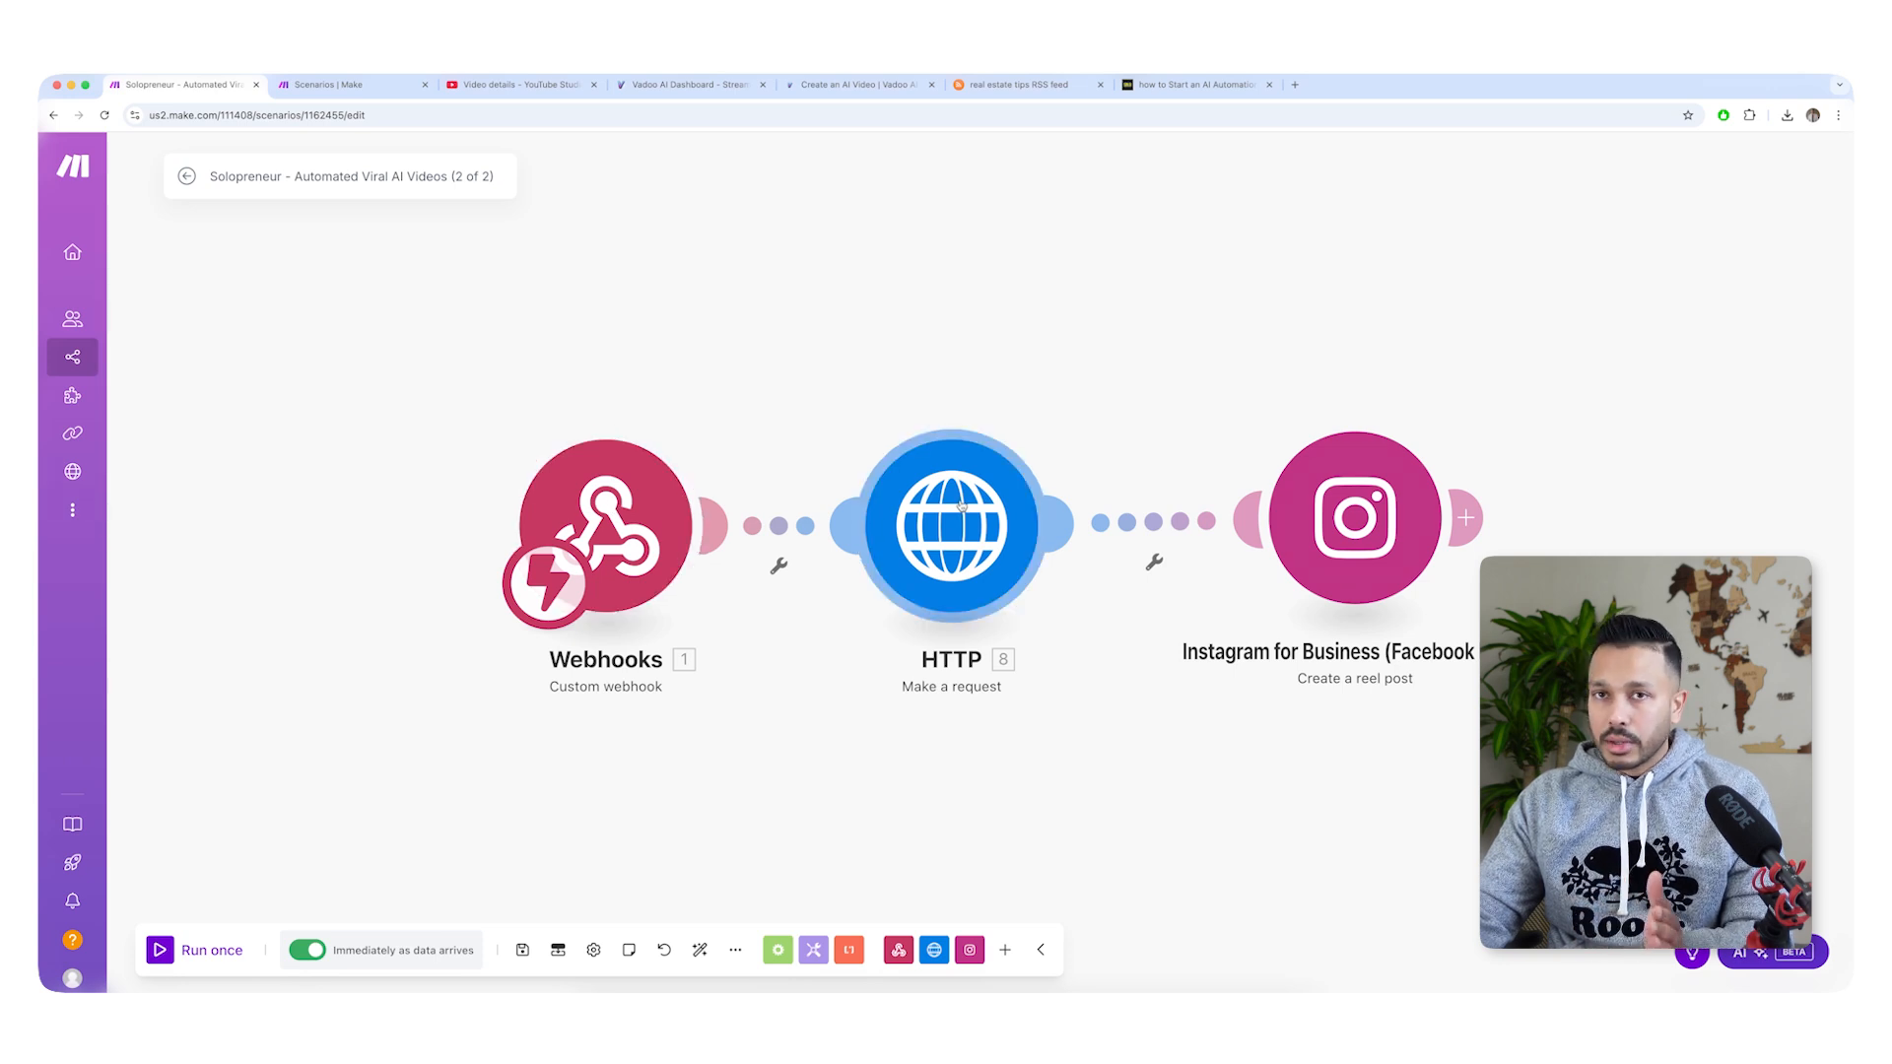
Try to add a new Facebook connection to the Instagram reel post module, closing the Facebook authorization window.
click(1390, 542)
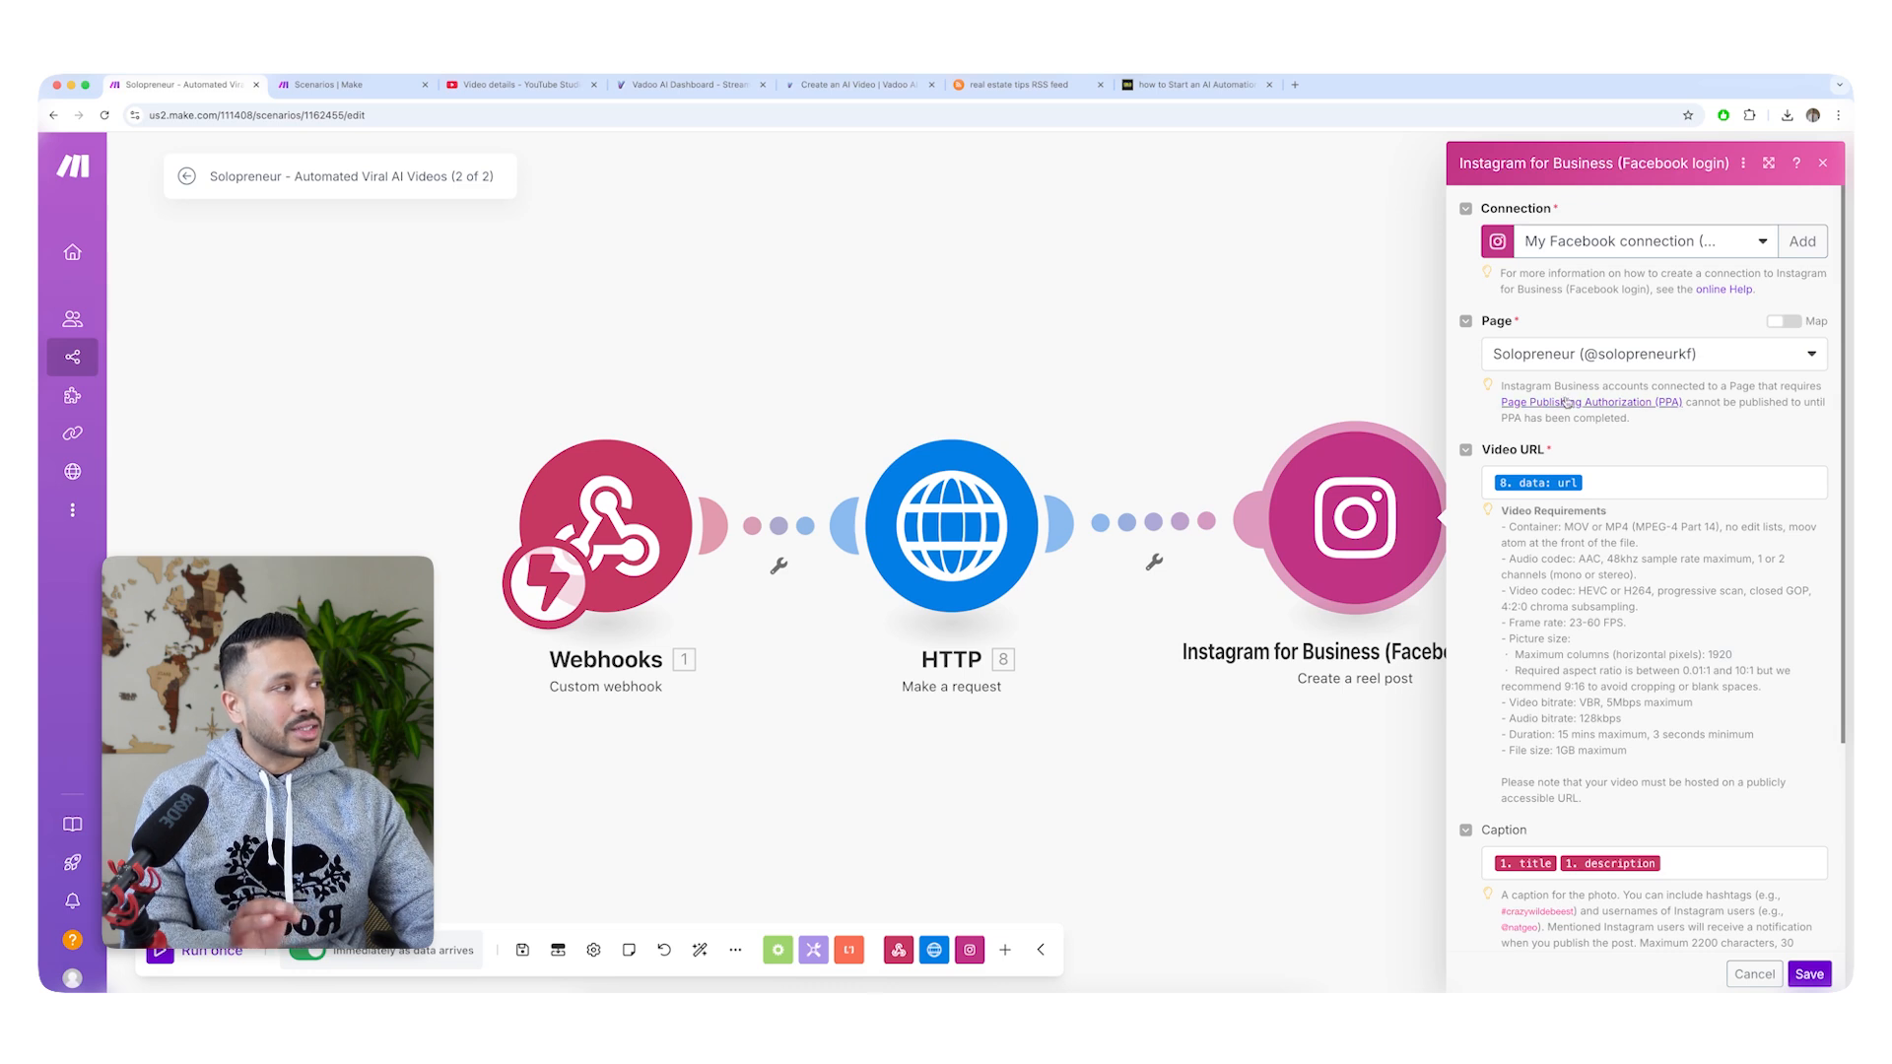
click(1800, 245)
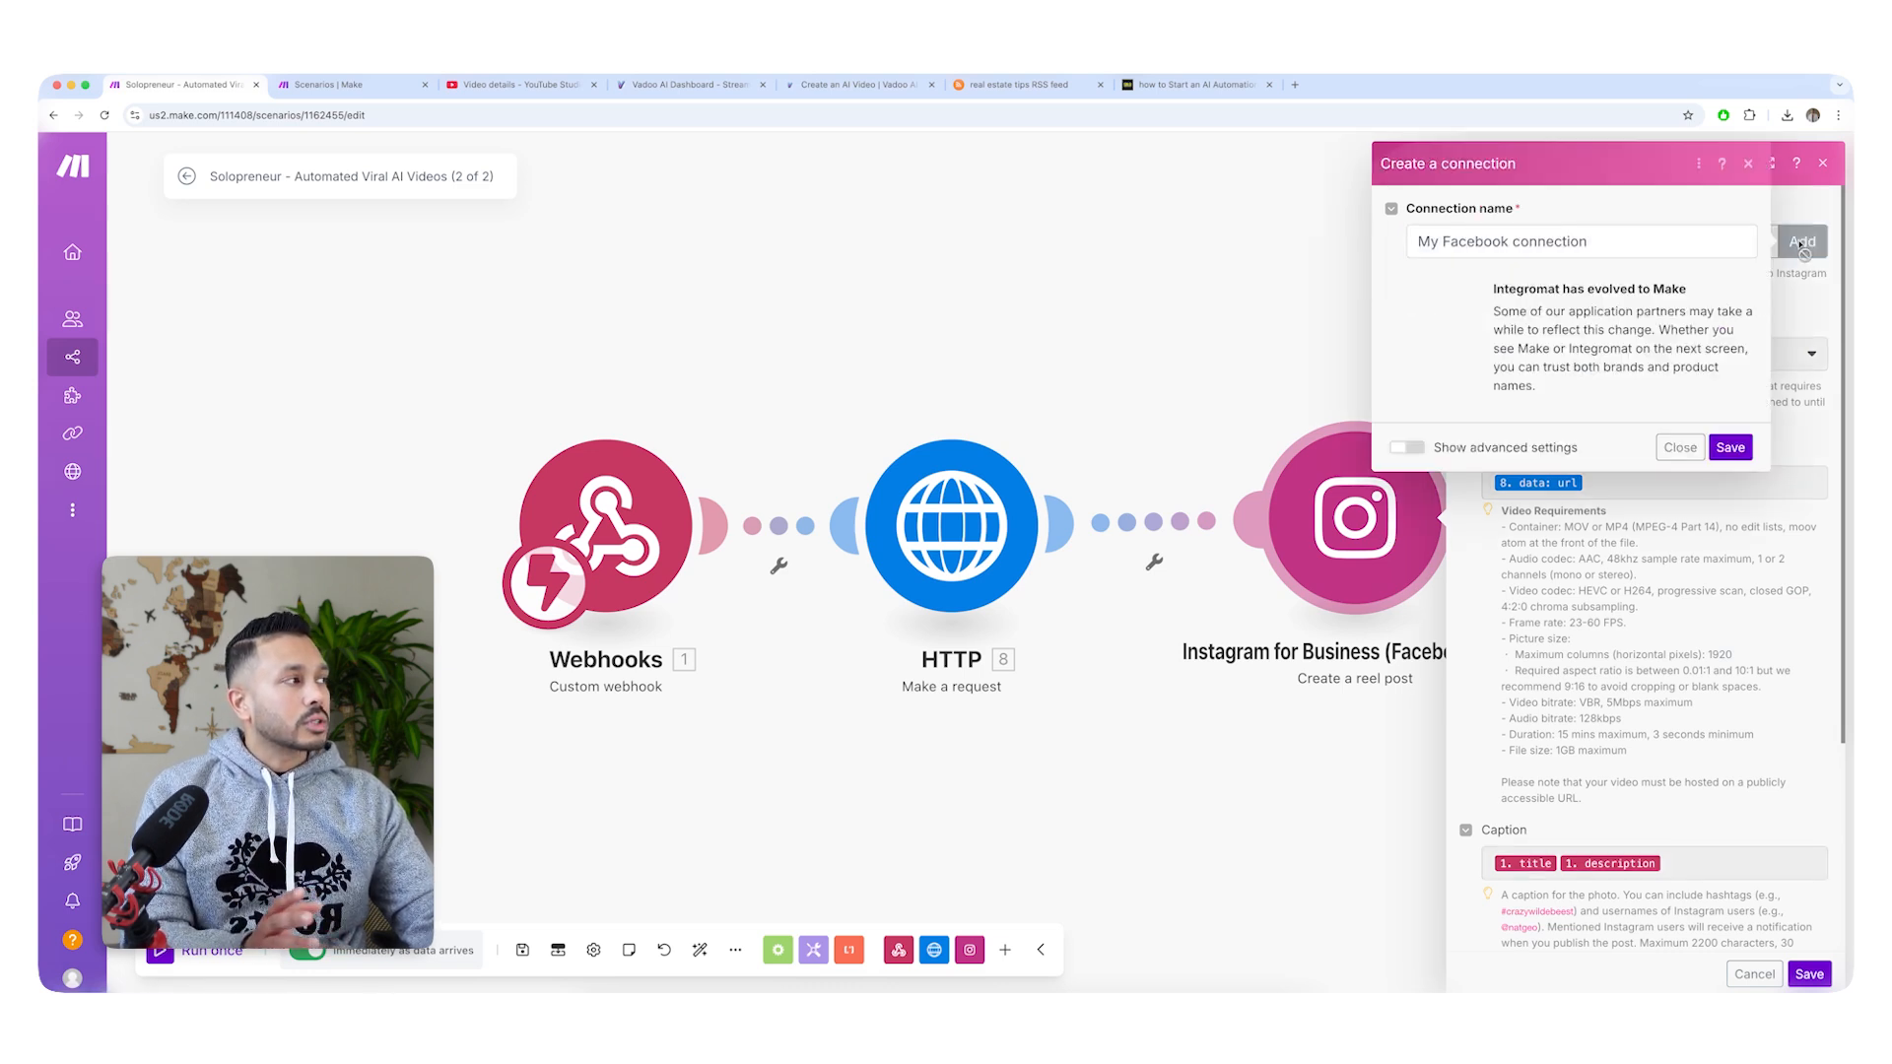
click(1727, 448)
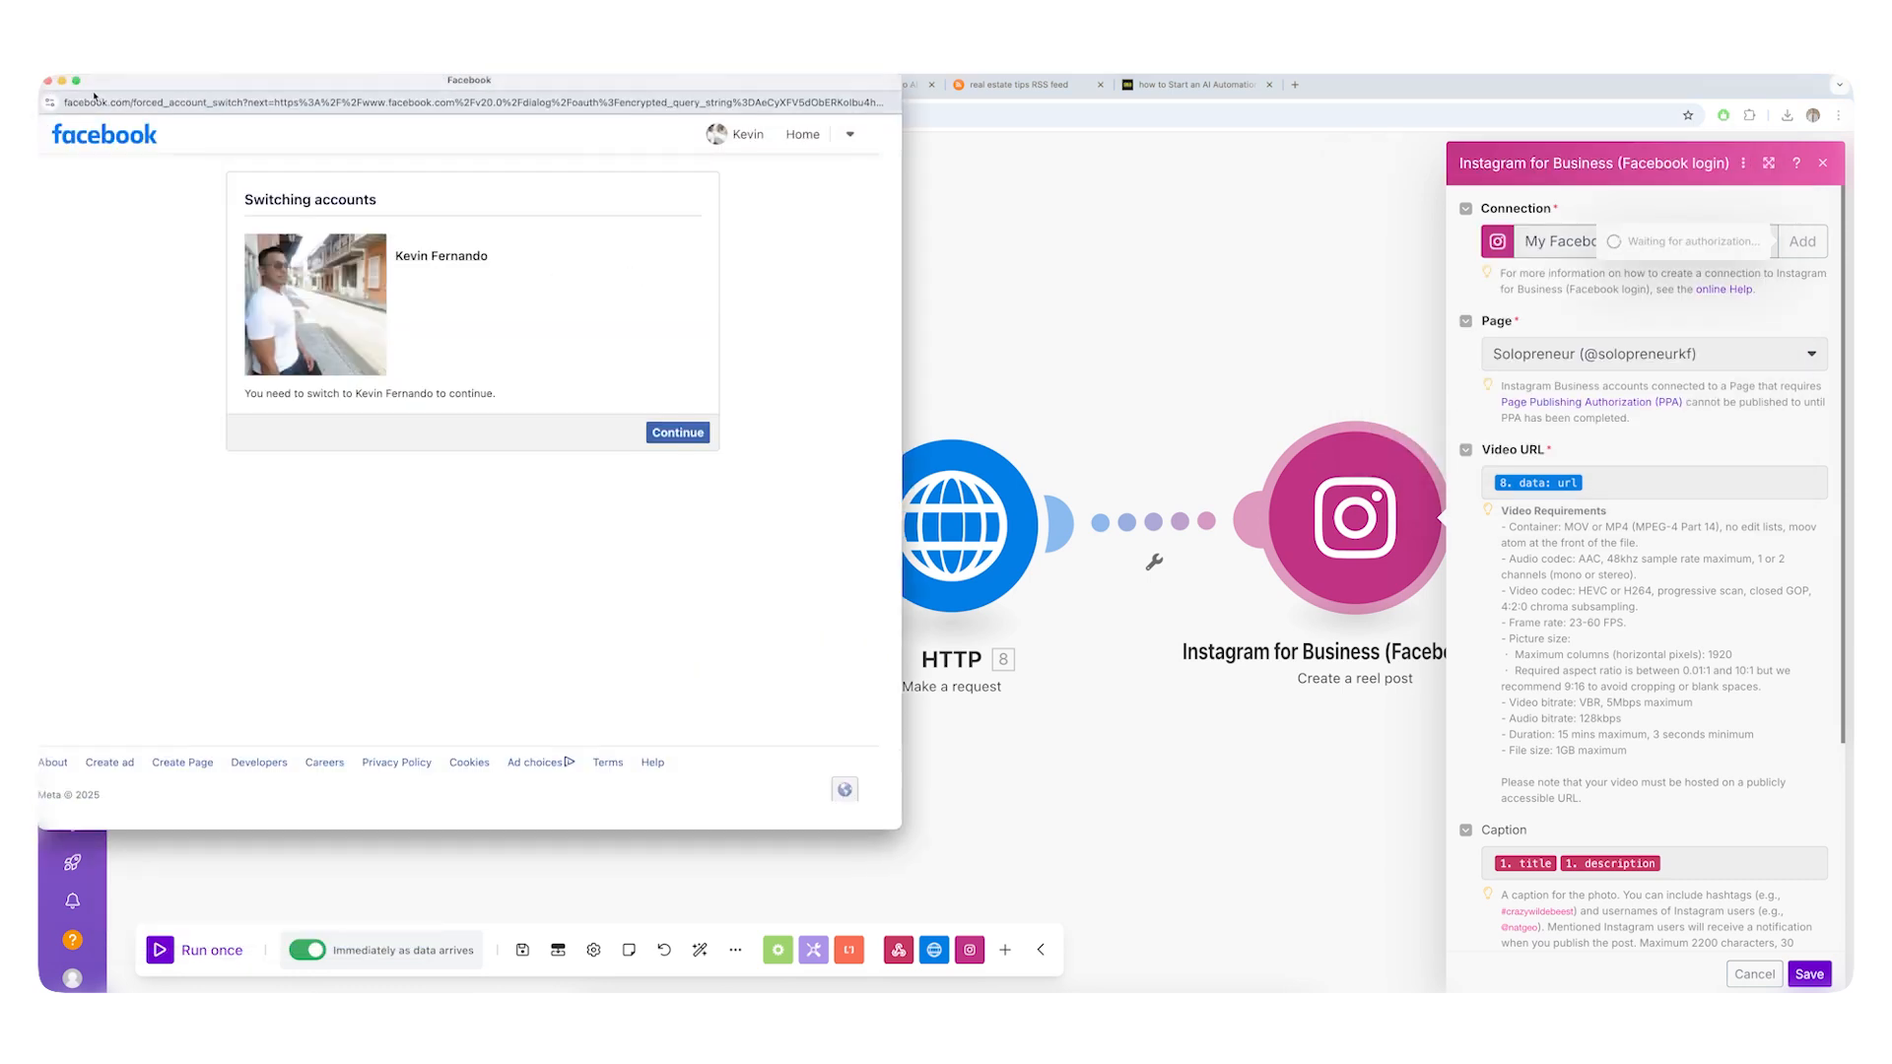
click(47, 82)
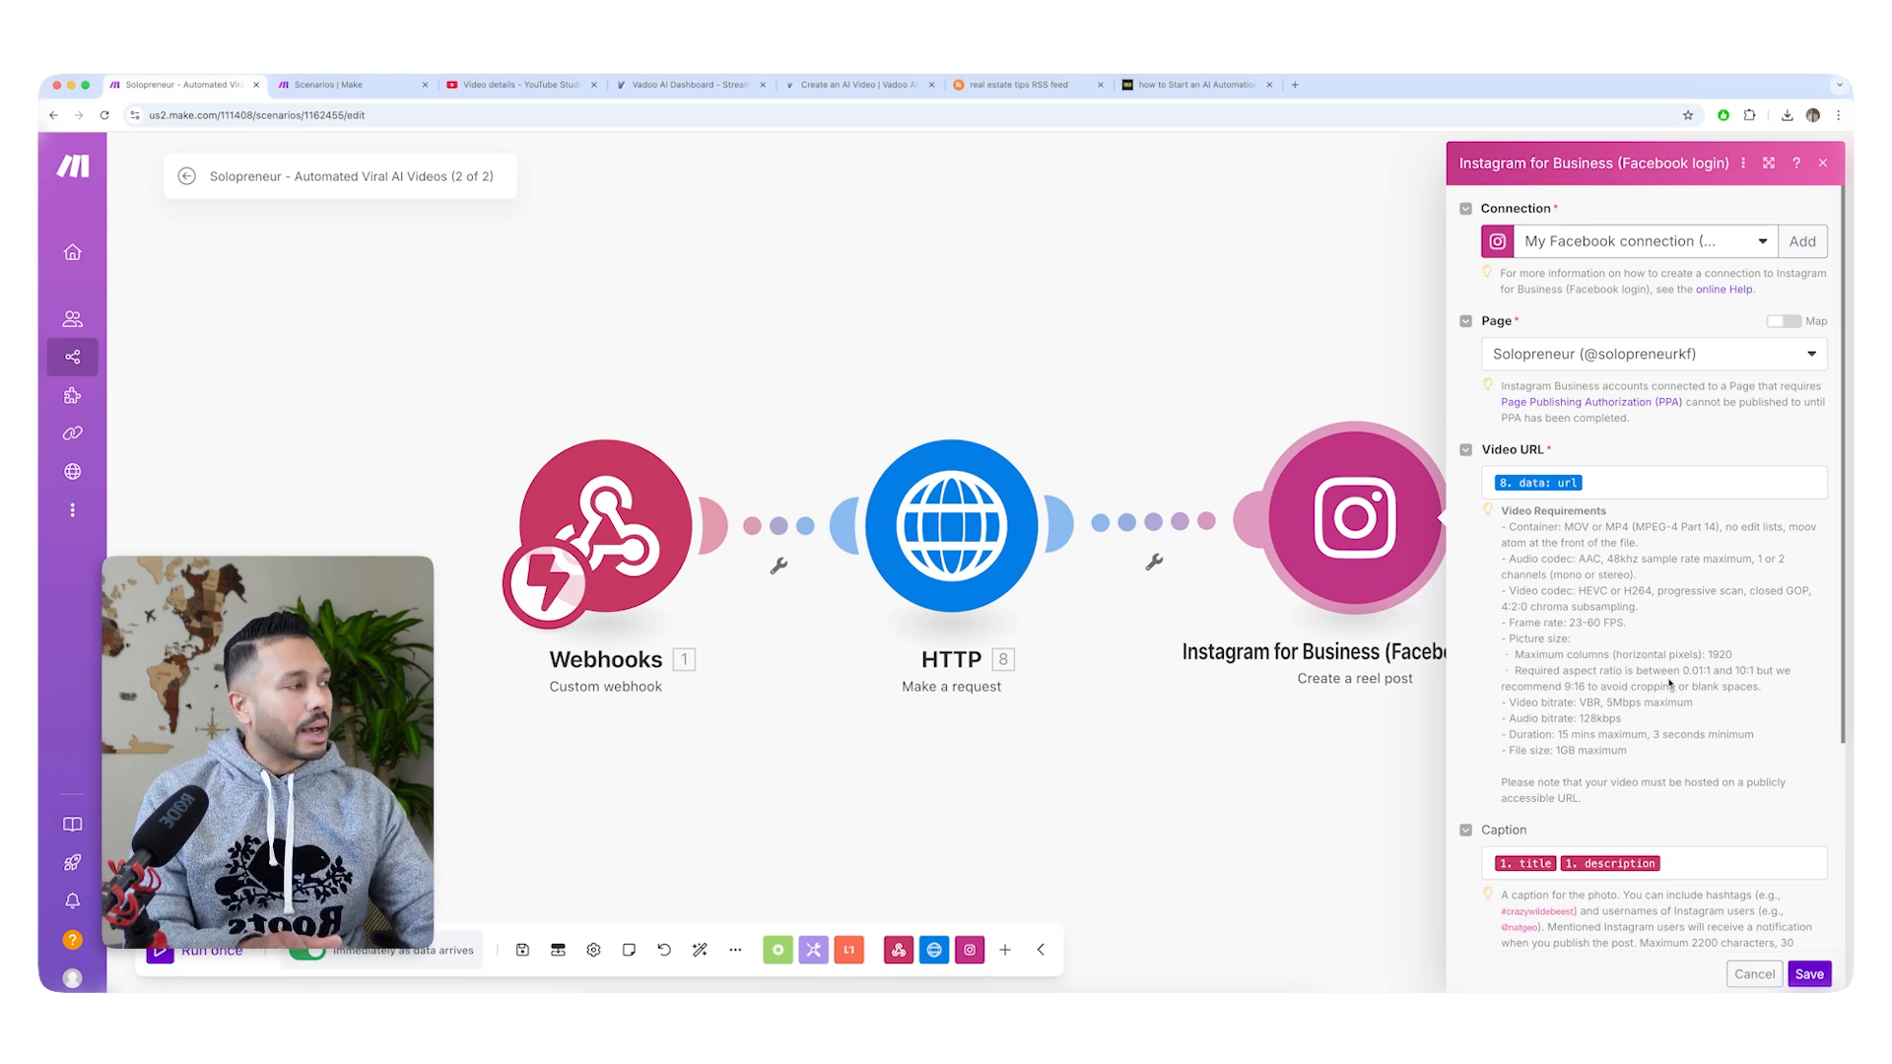
Review the Instagram module's Video URL and Caption mappings and examine the webhook output, including its tags, in the March 8, 2025 run.
click(1590, 480)
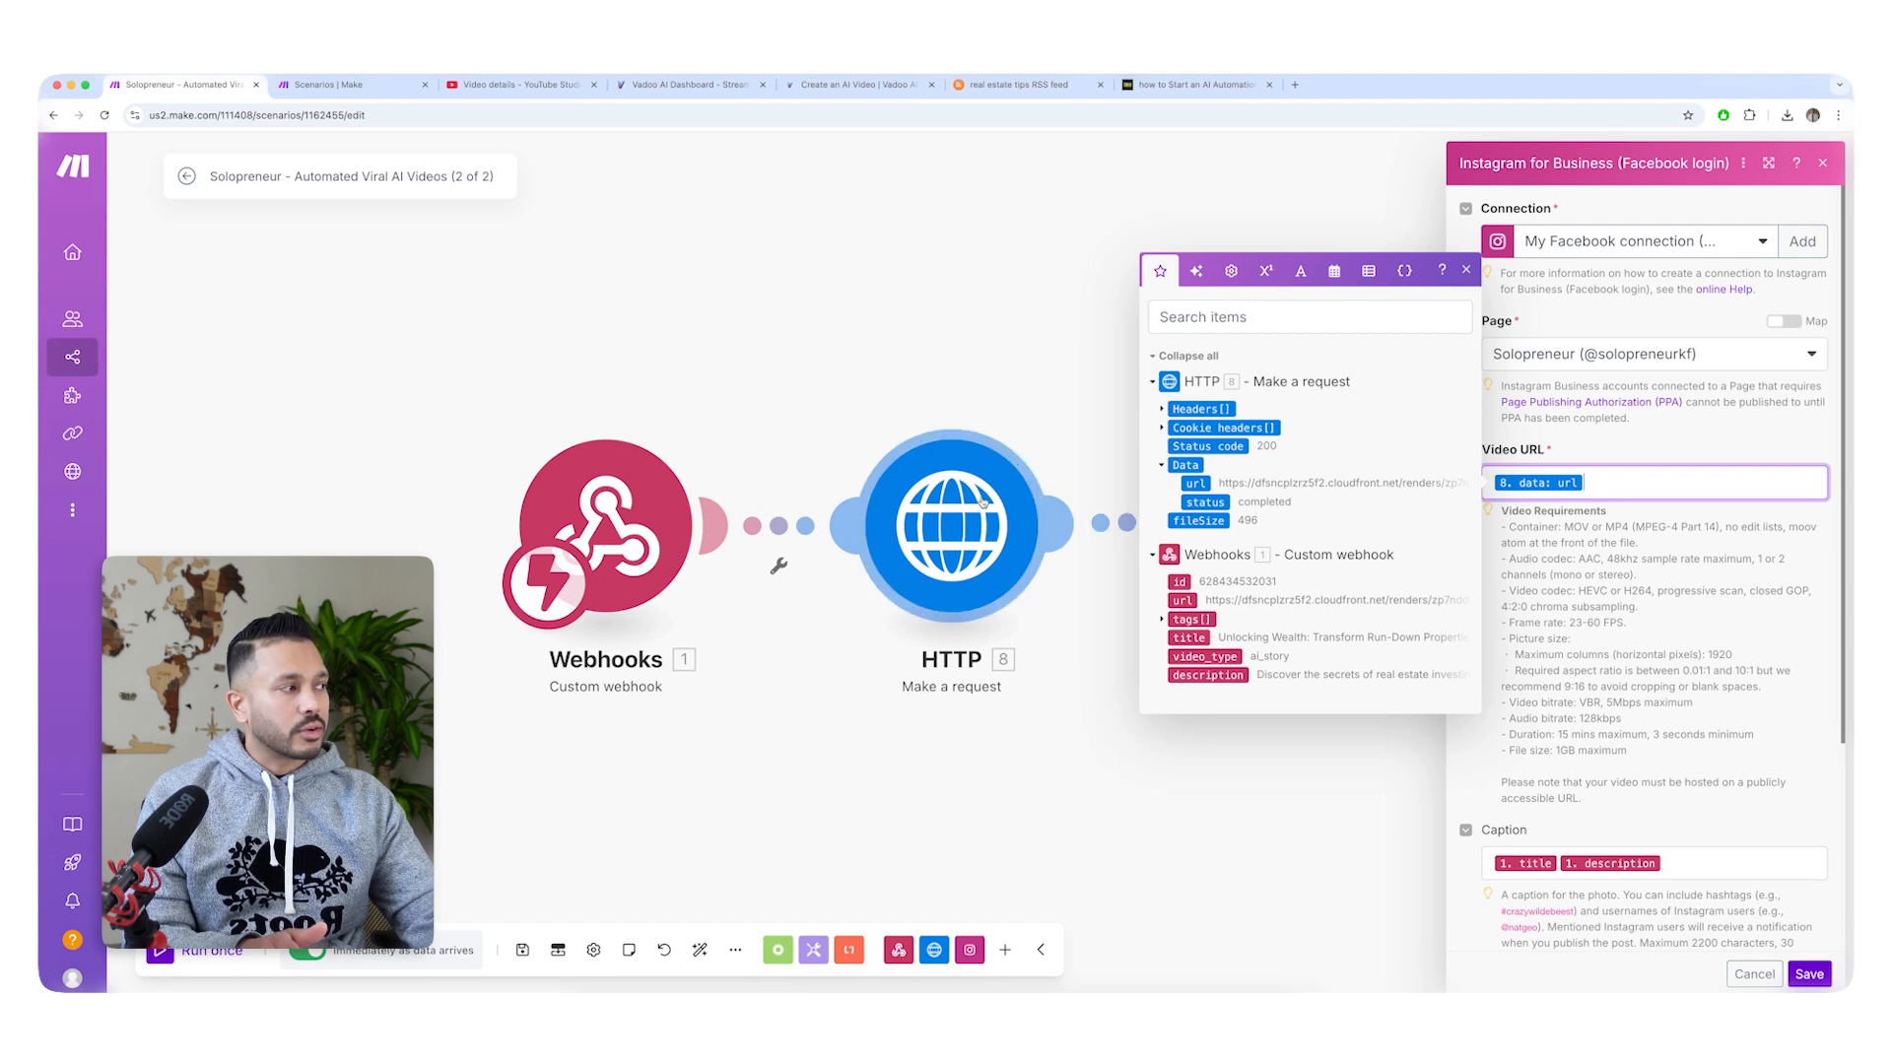
click(1672, 860)
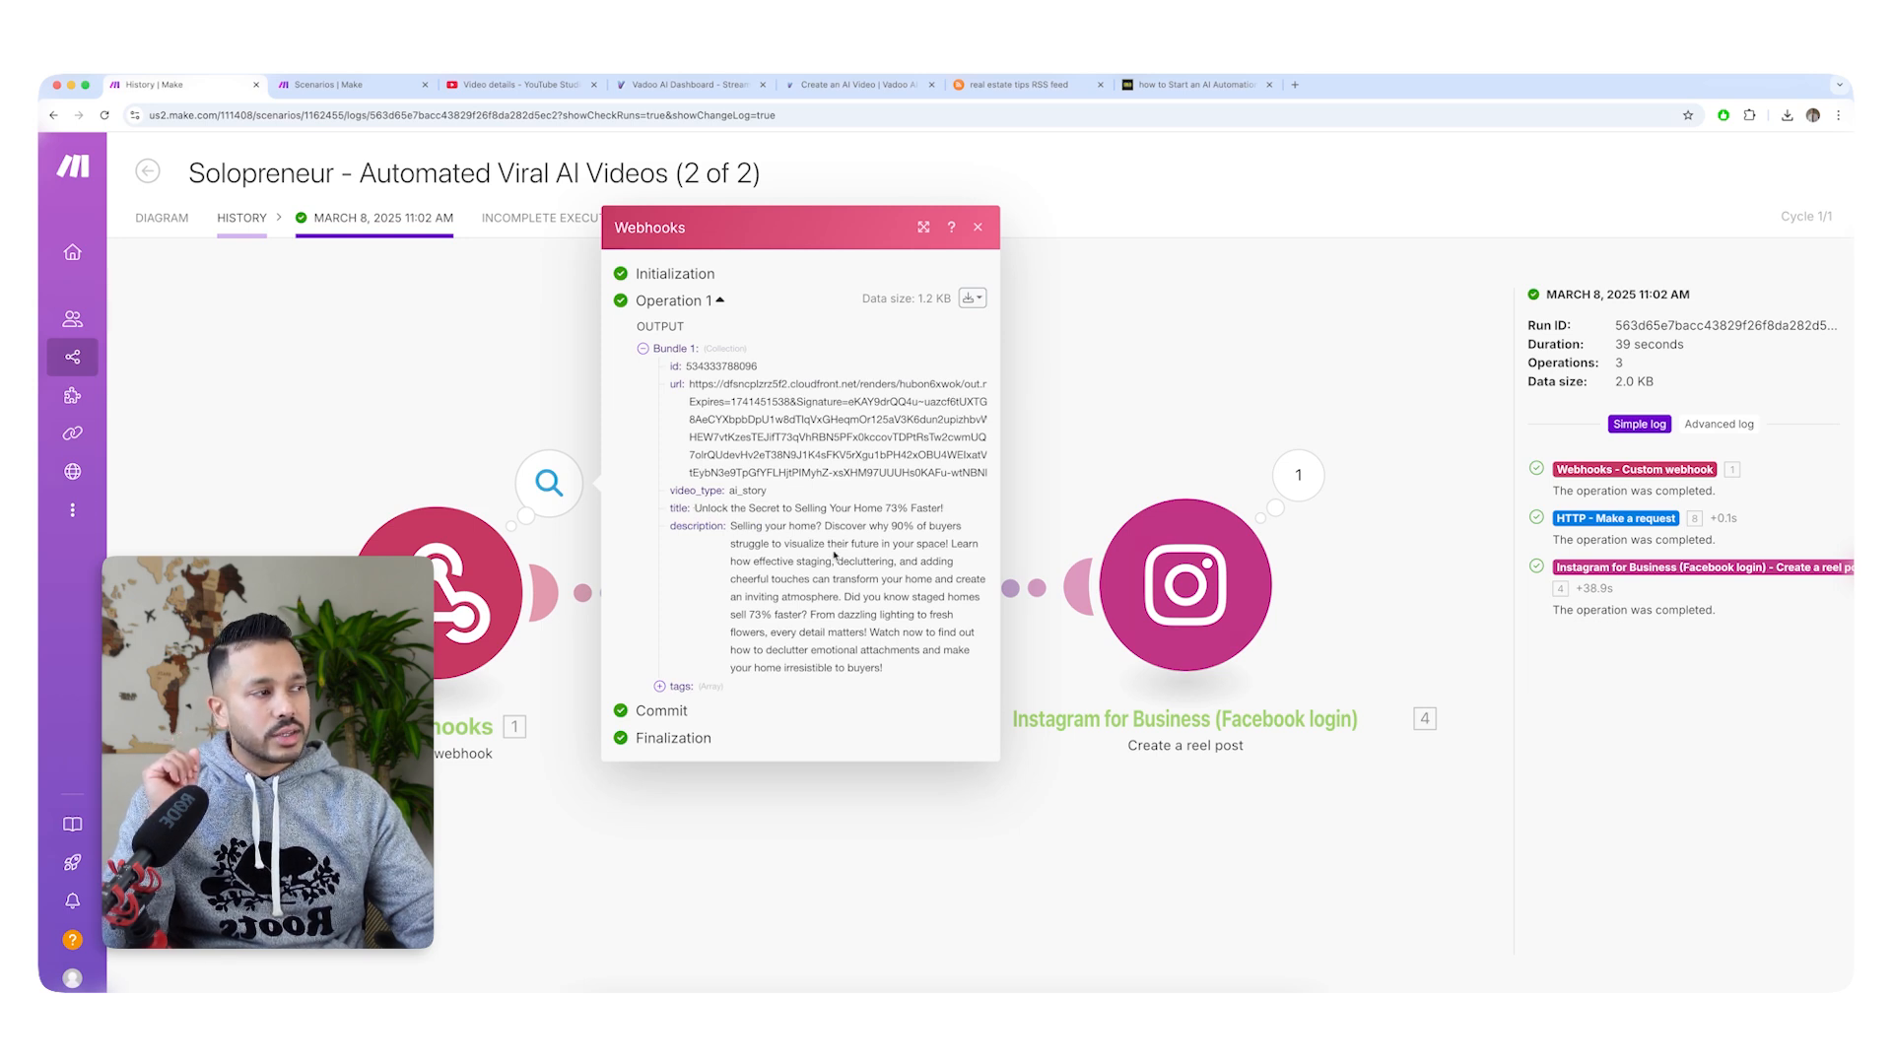
click(681, 687)
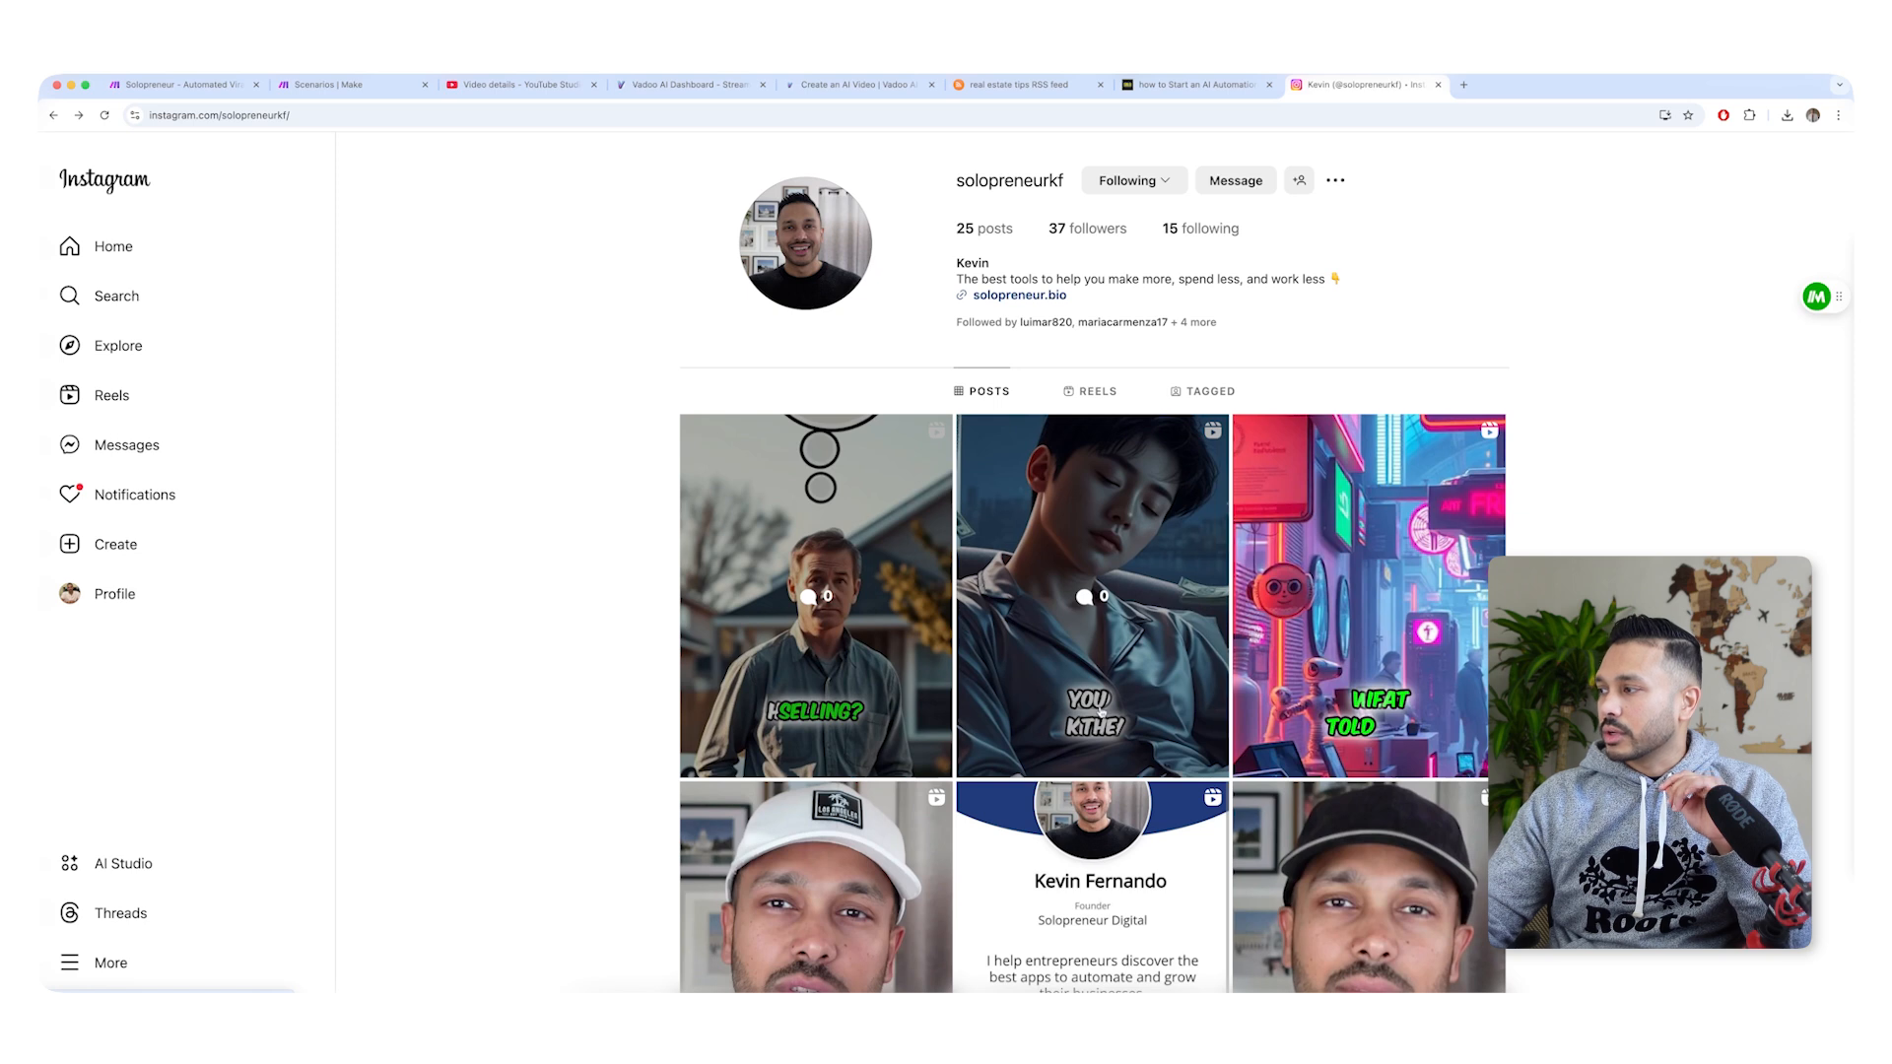
Watch one of the posted AI reels on the Solopreneur Instagram profile, read its caption and close it.
click(1171, 697)
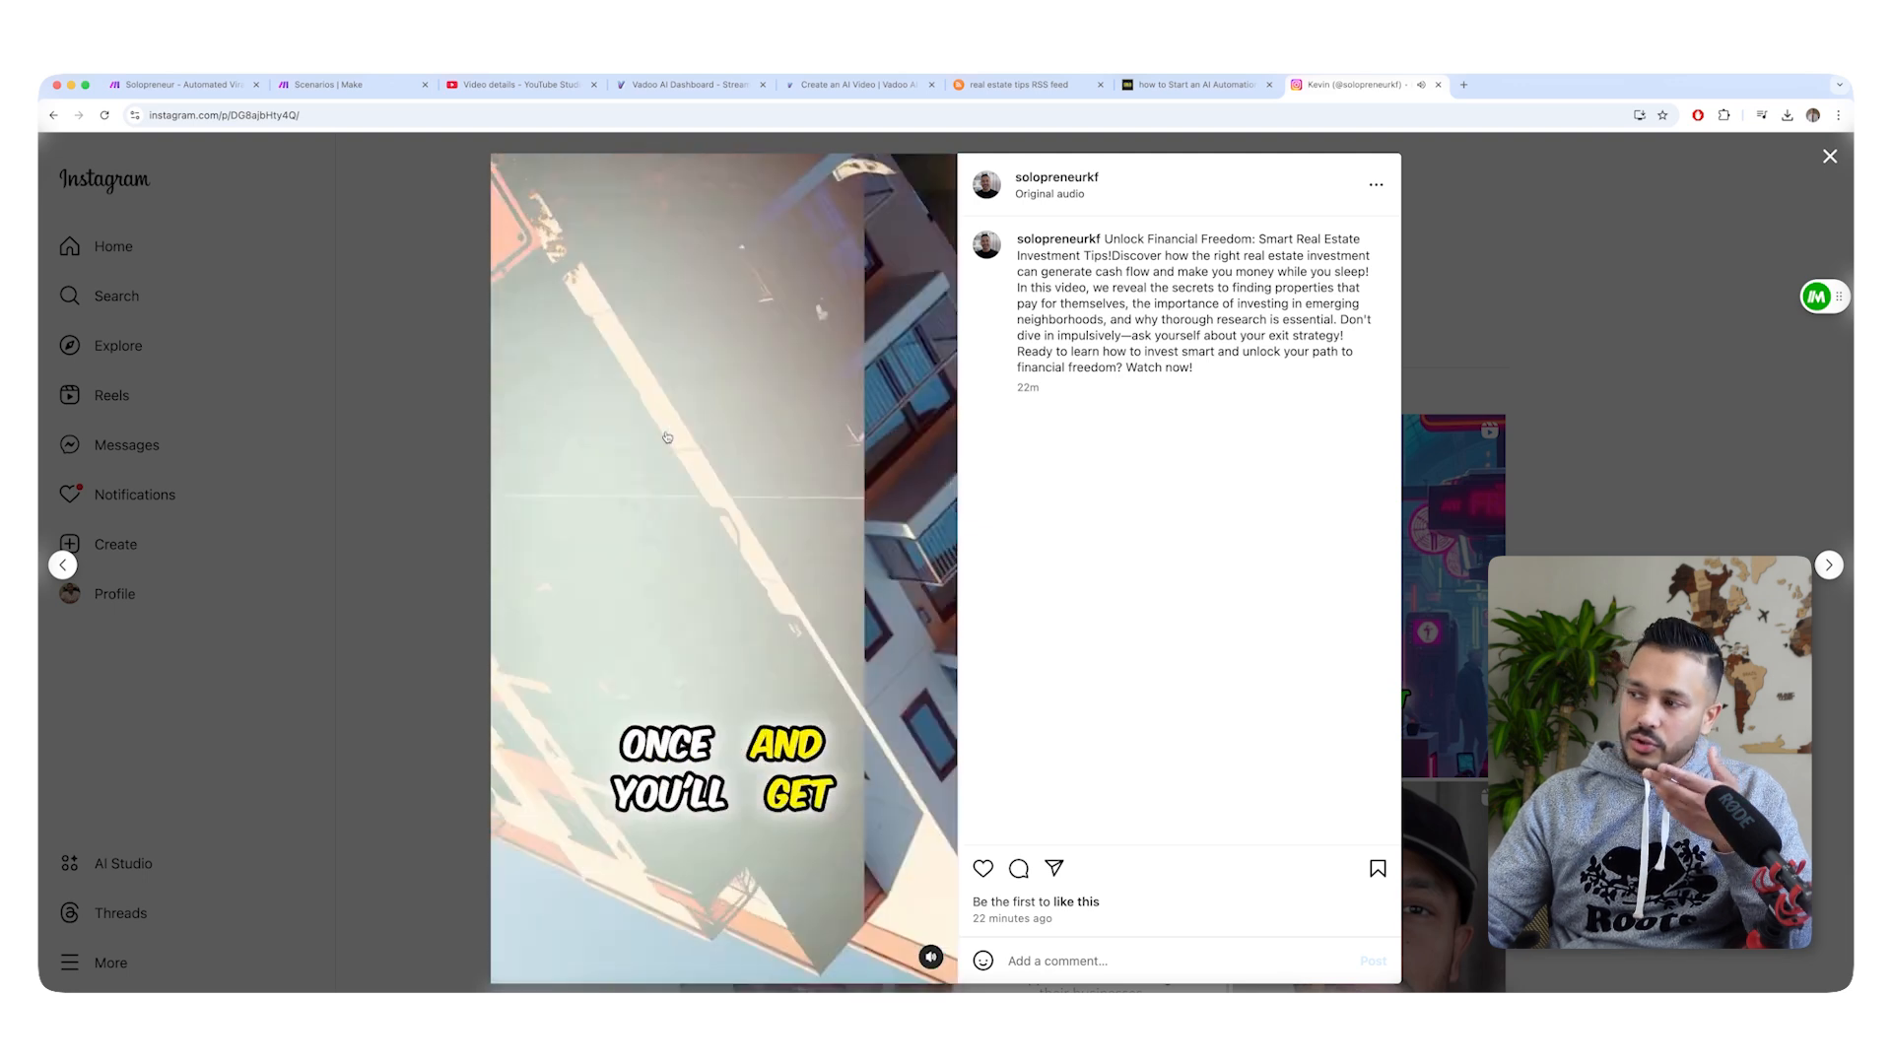
key(Escape)
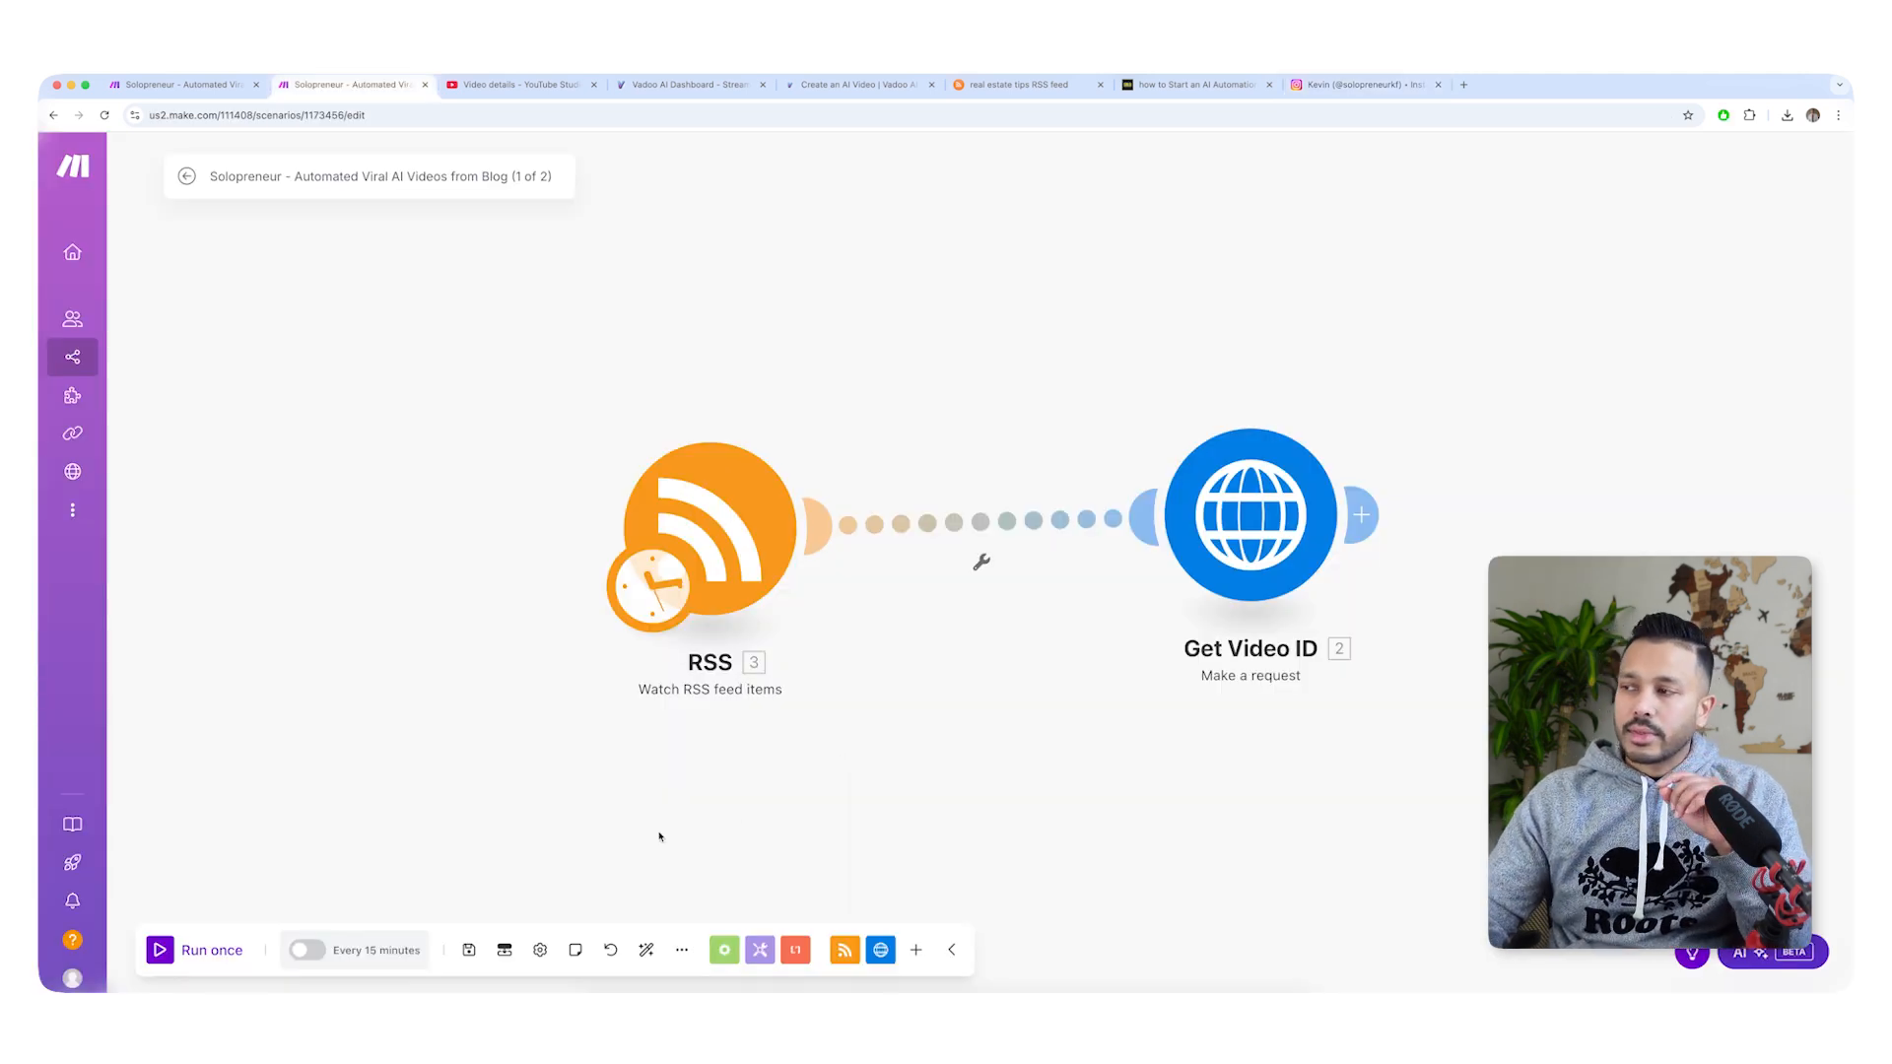
Turn on scheduling for the Automated Viral AI Videos from Blog scenario and look through its run frequency options.
click(309, 952)
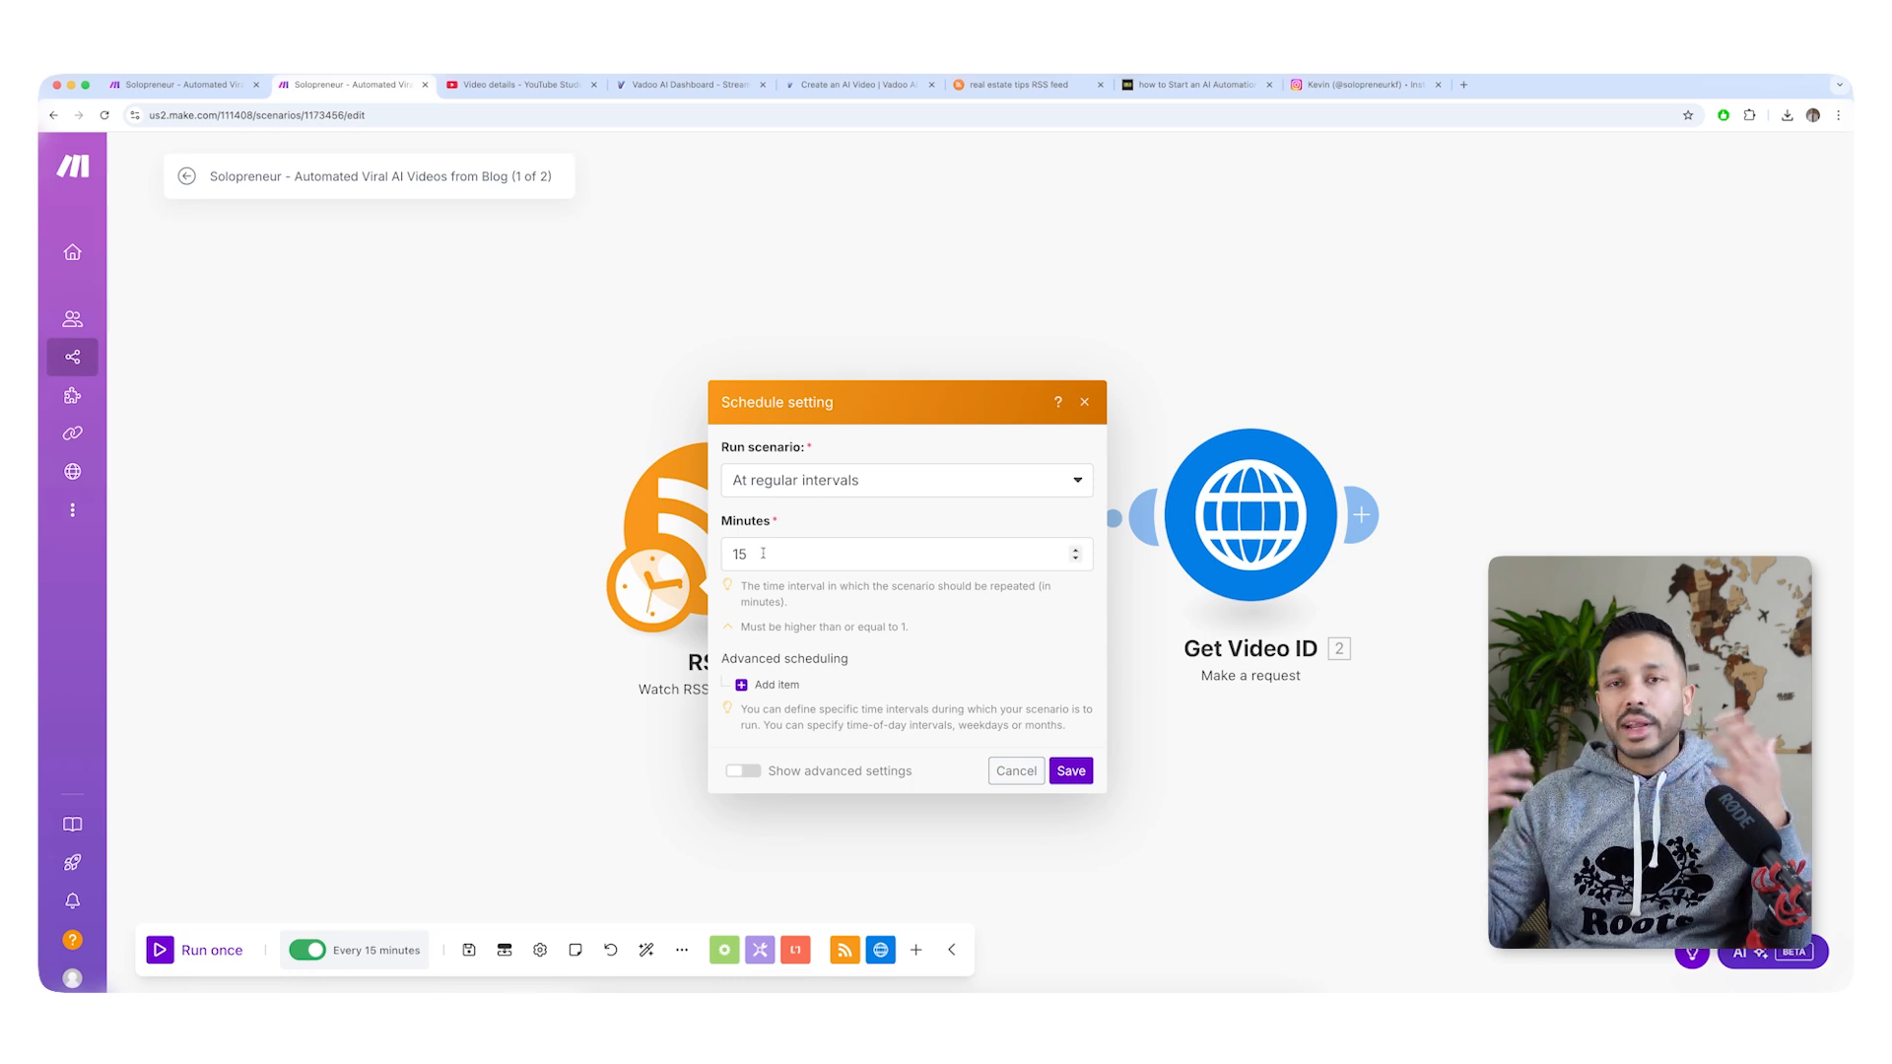
click(814, 483)
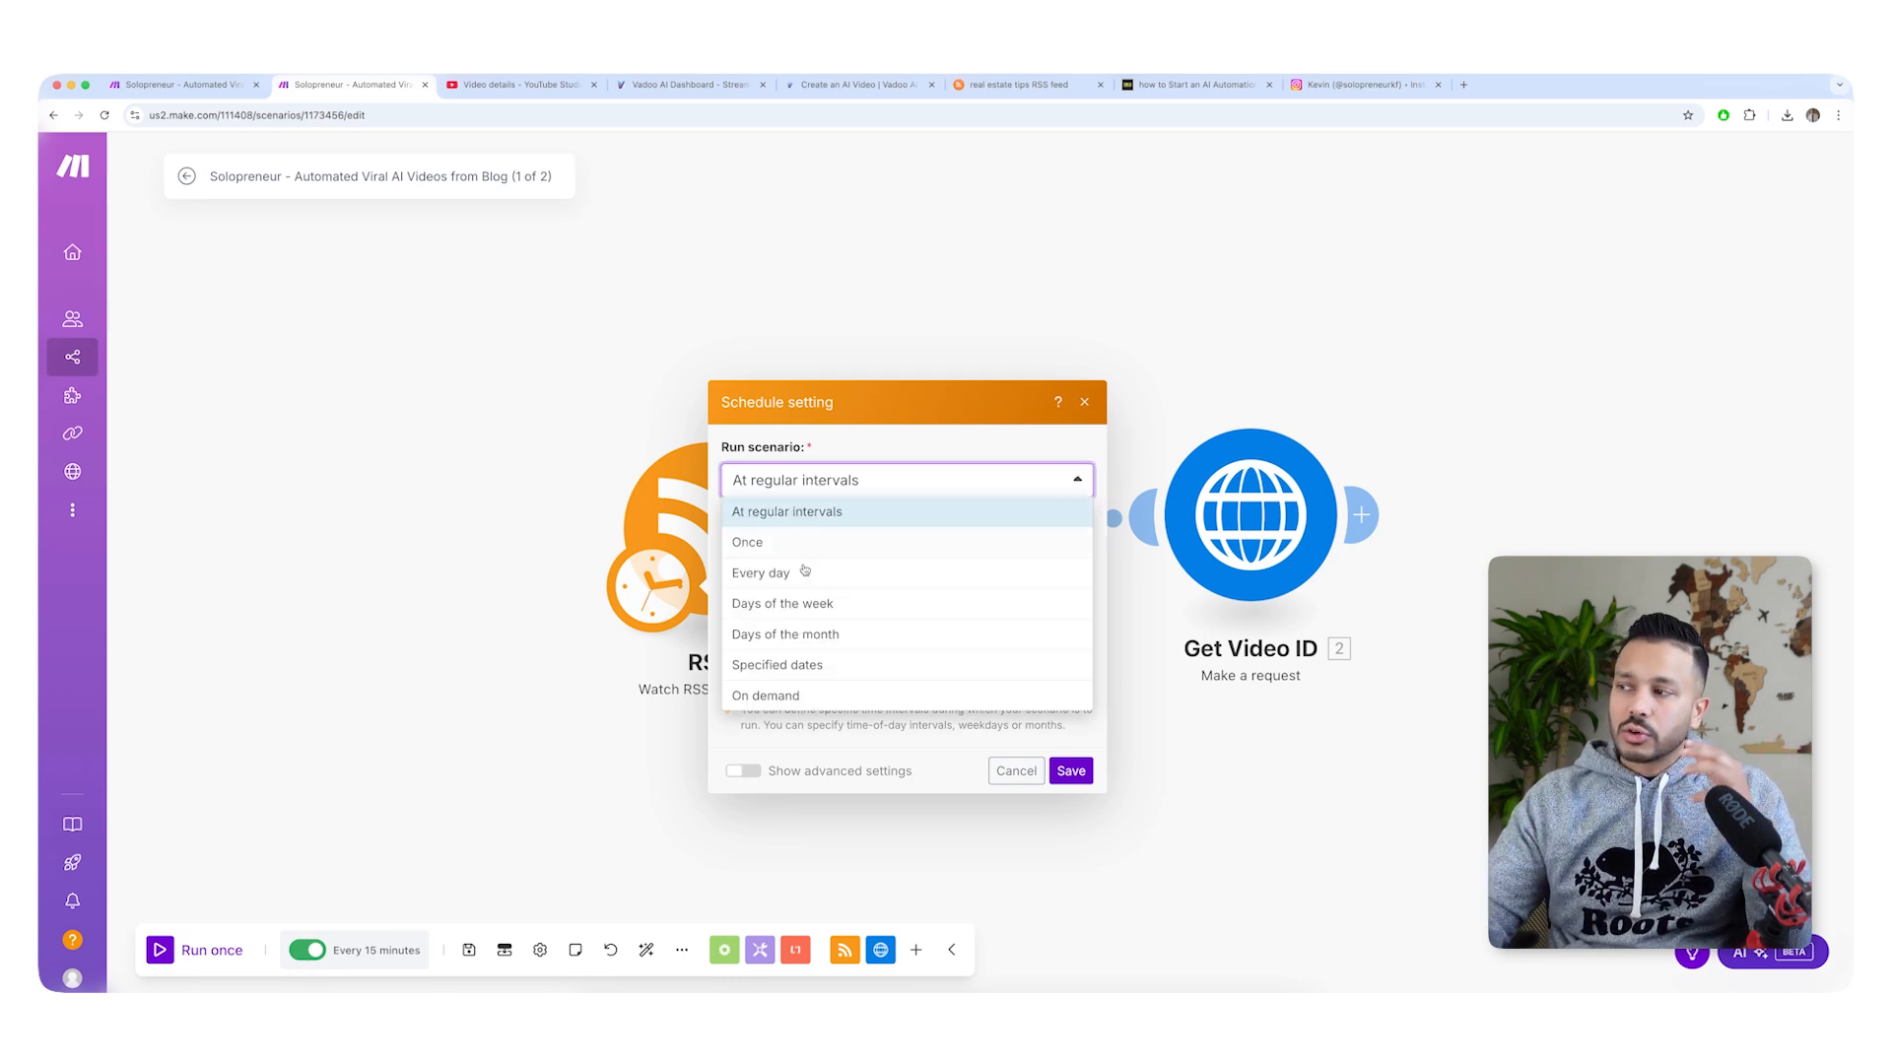
click(853, 401)
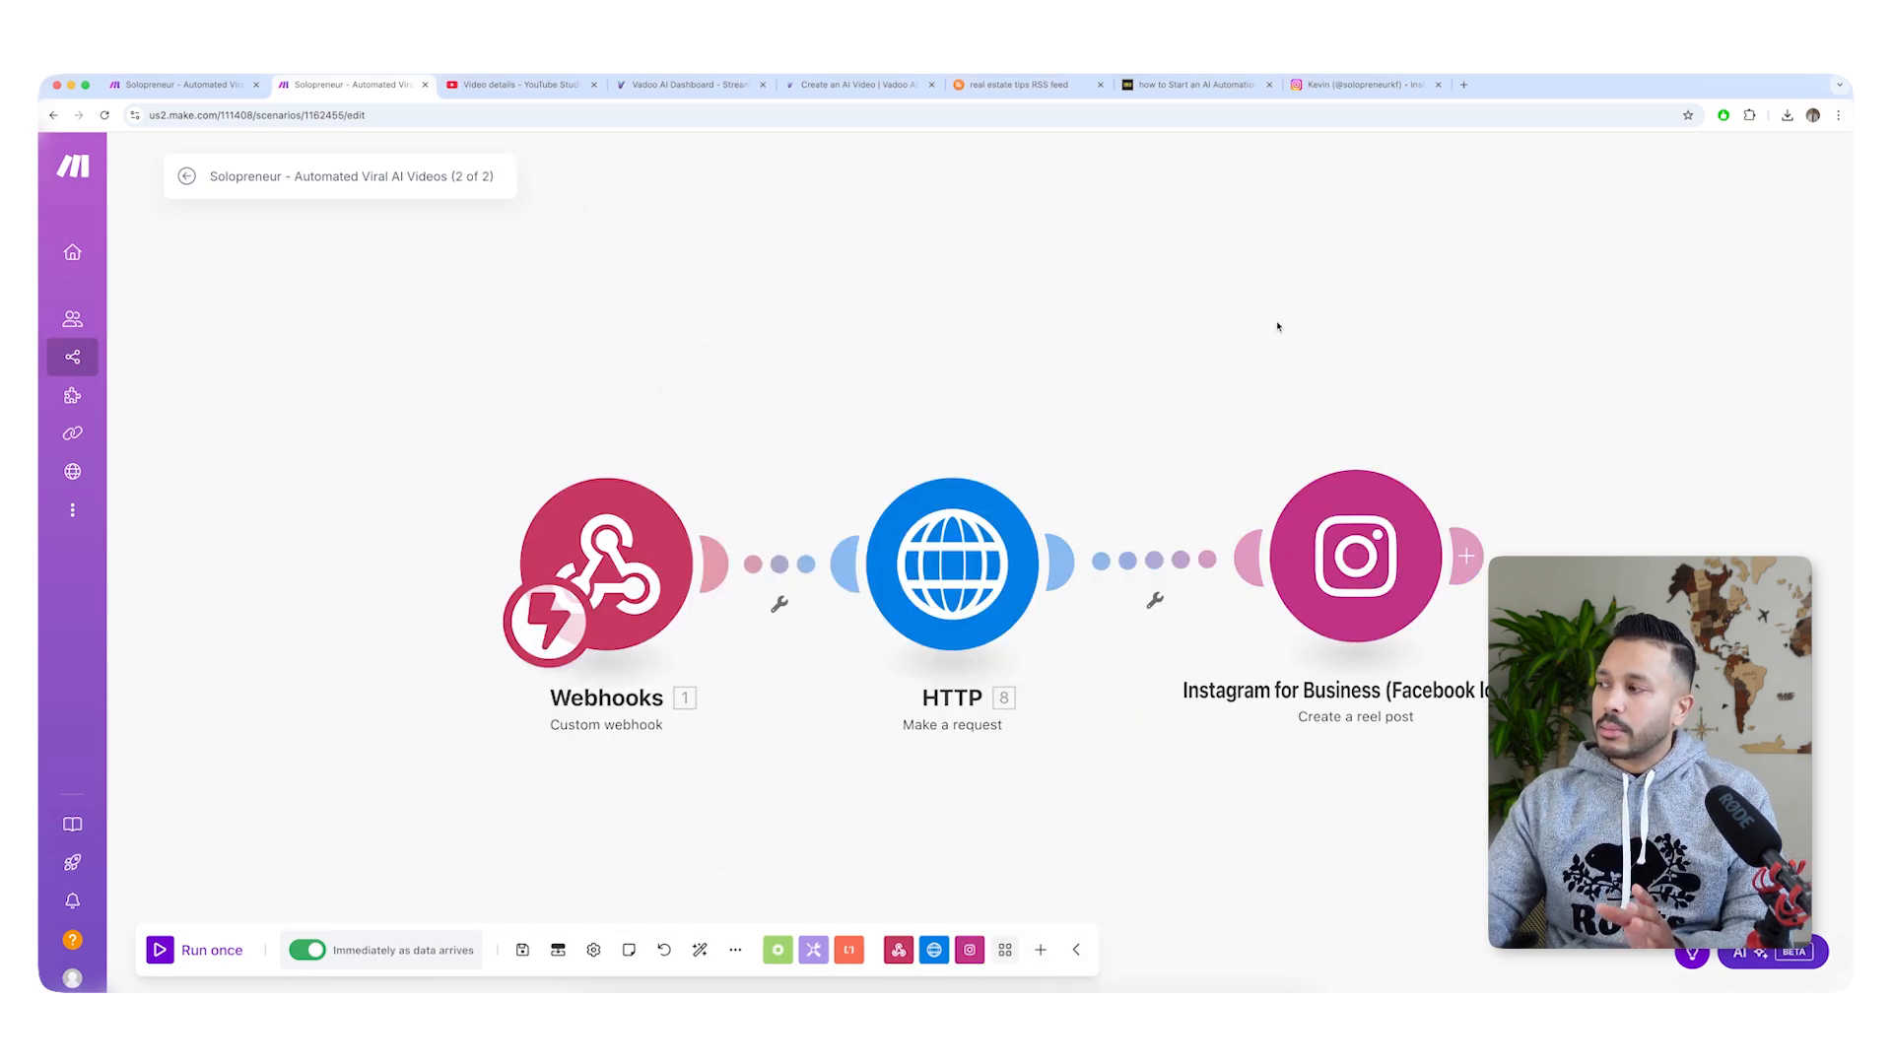
Add a YouTube Upload a Video module to the 2 of 2 scenario and connect it automatically to the flow.
click(1278, 326)
text(you)
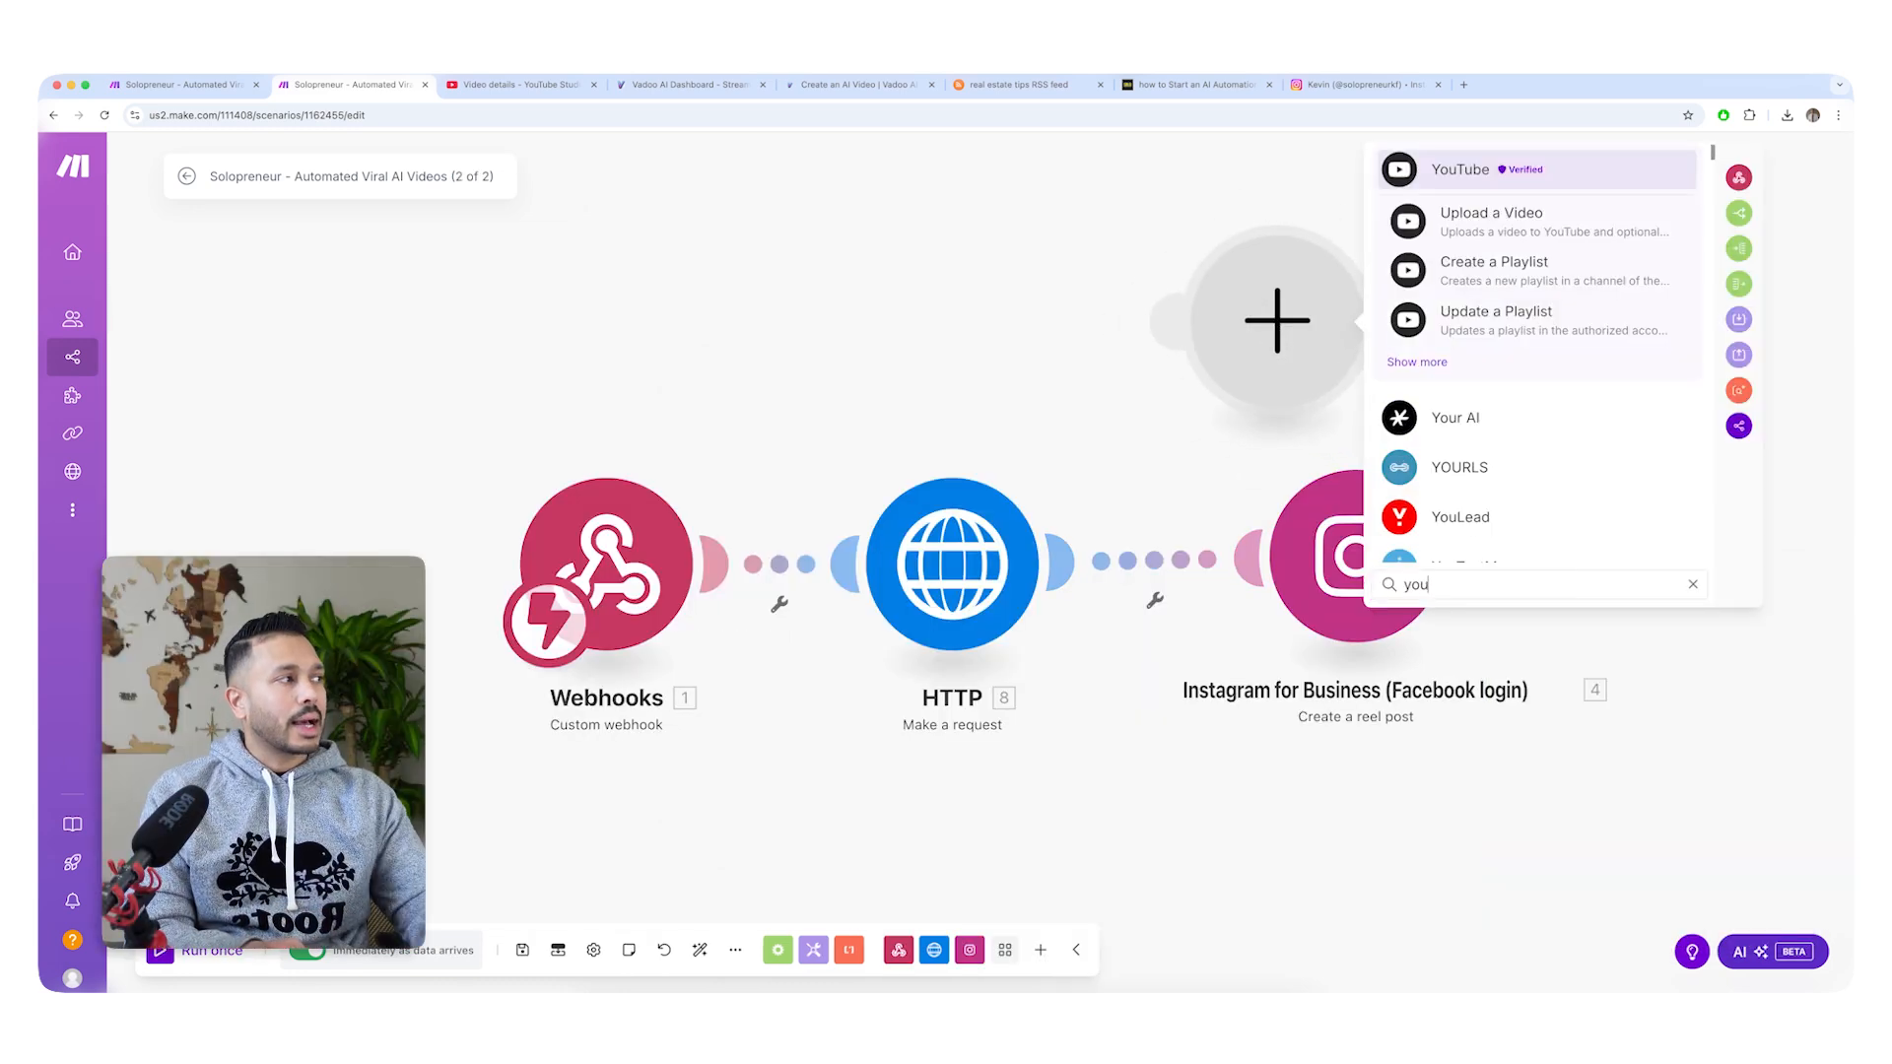
click(1504, 222)
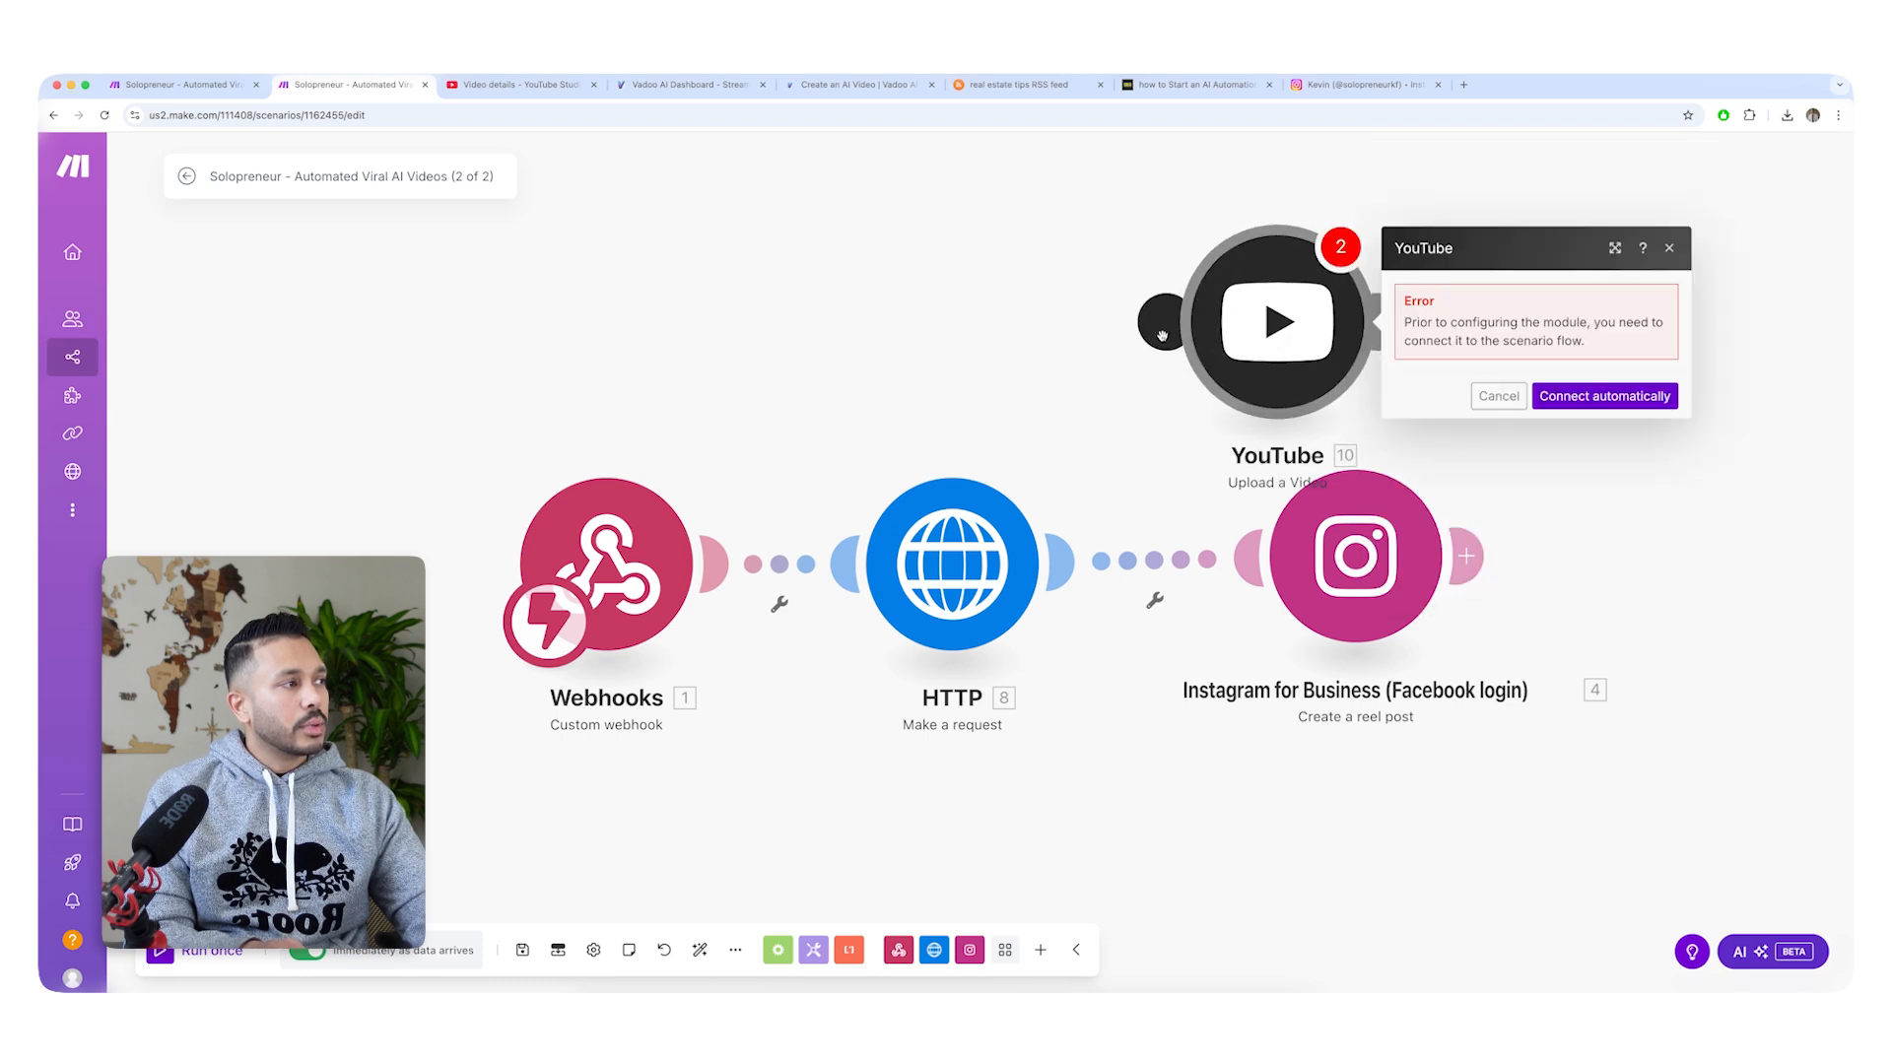
click(1605, 395)
Try adding a third router branch, searching the apps for LinkedIn and Pinterest modules, and dismiss the empty module.
click(1247, 847)
click(1251, 831)
text(link)
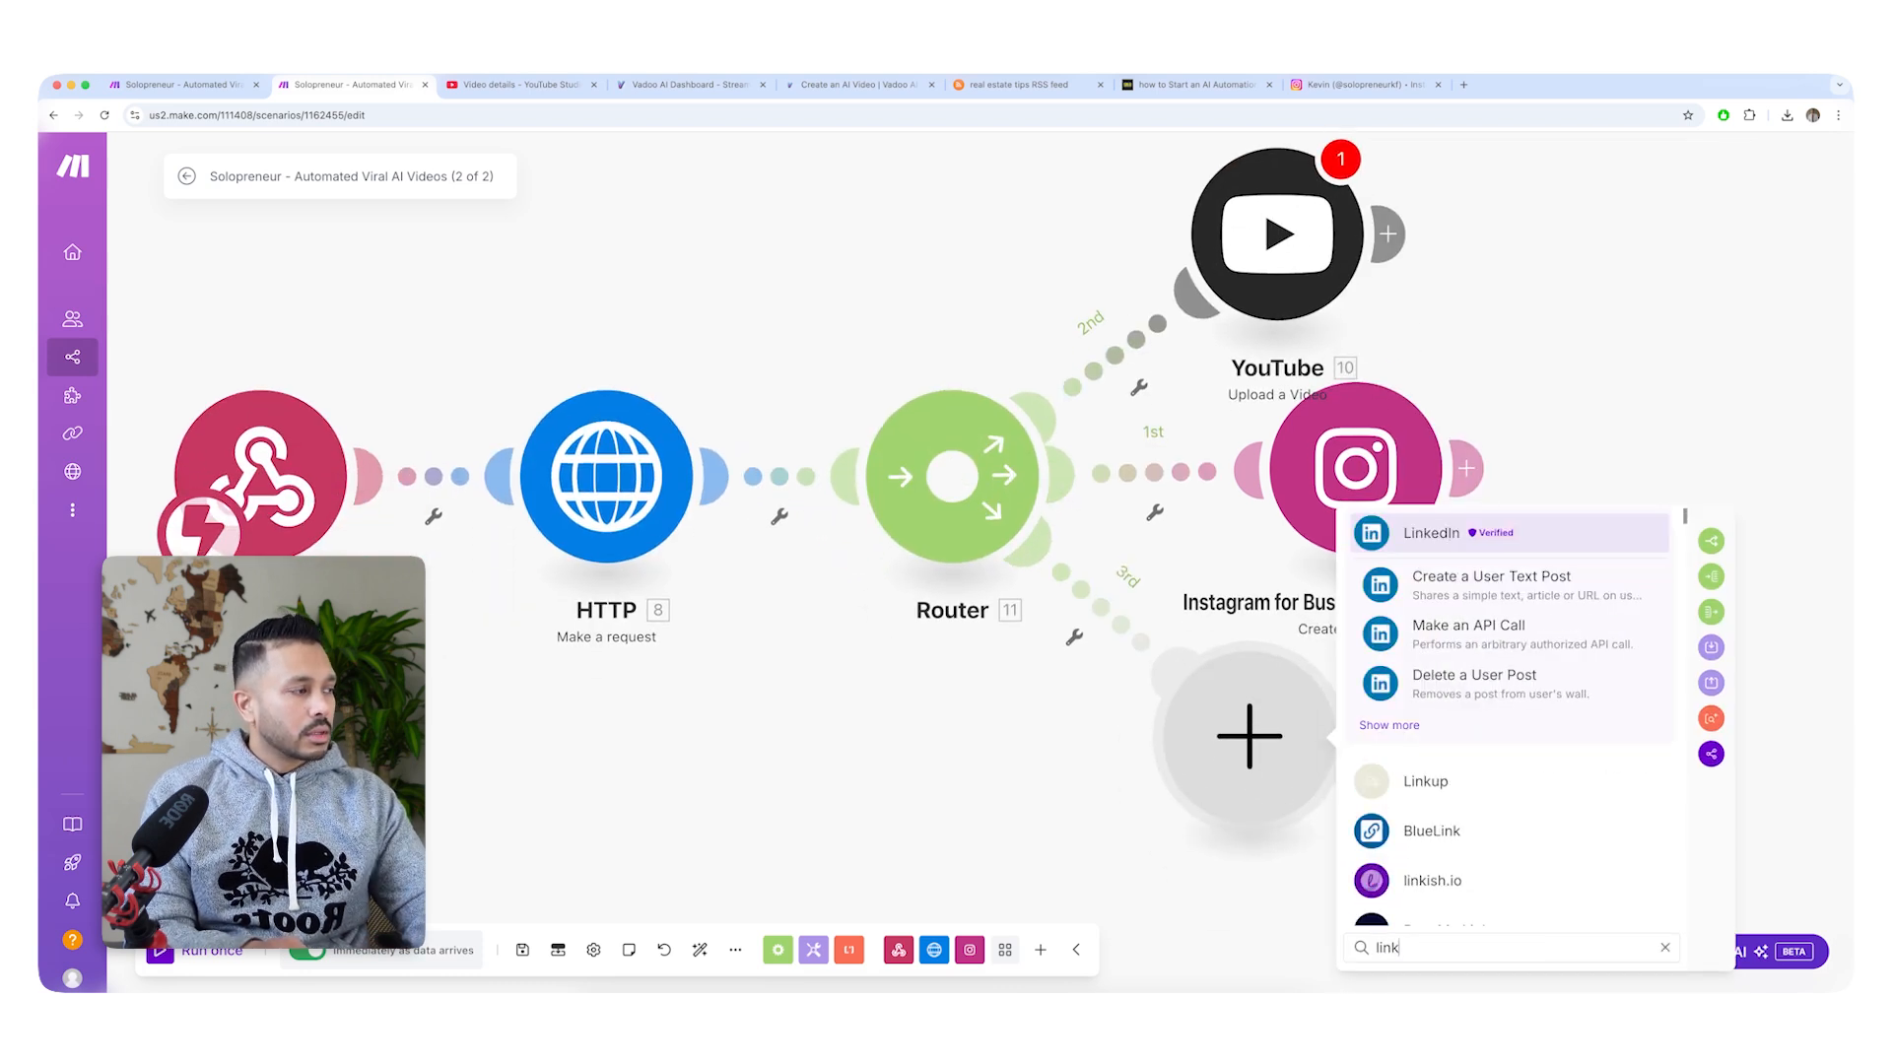
key(BackSpace)
key(BackSpace)
key(BackSpace)
key(BackSpace)
text(pint)
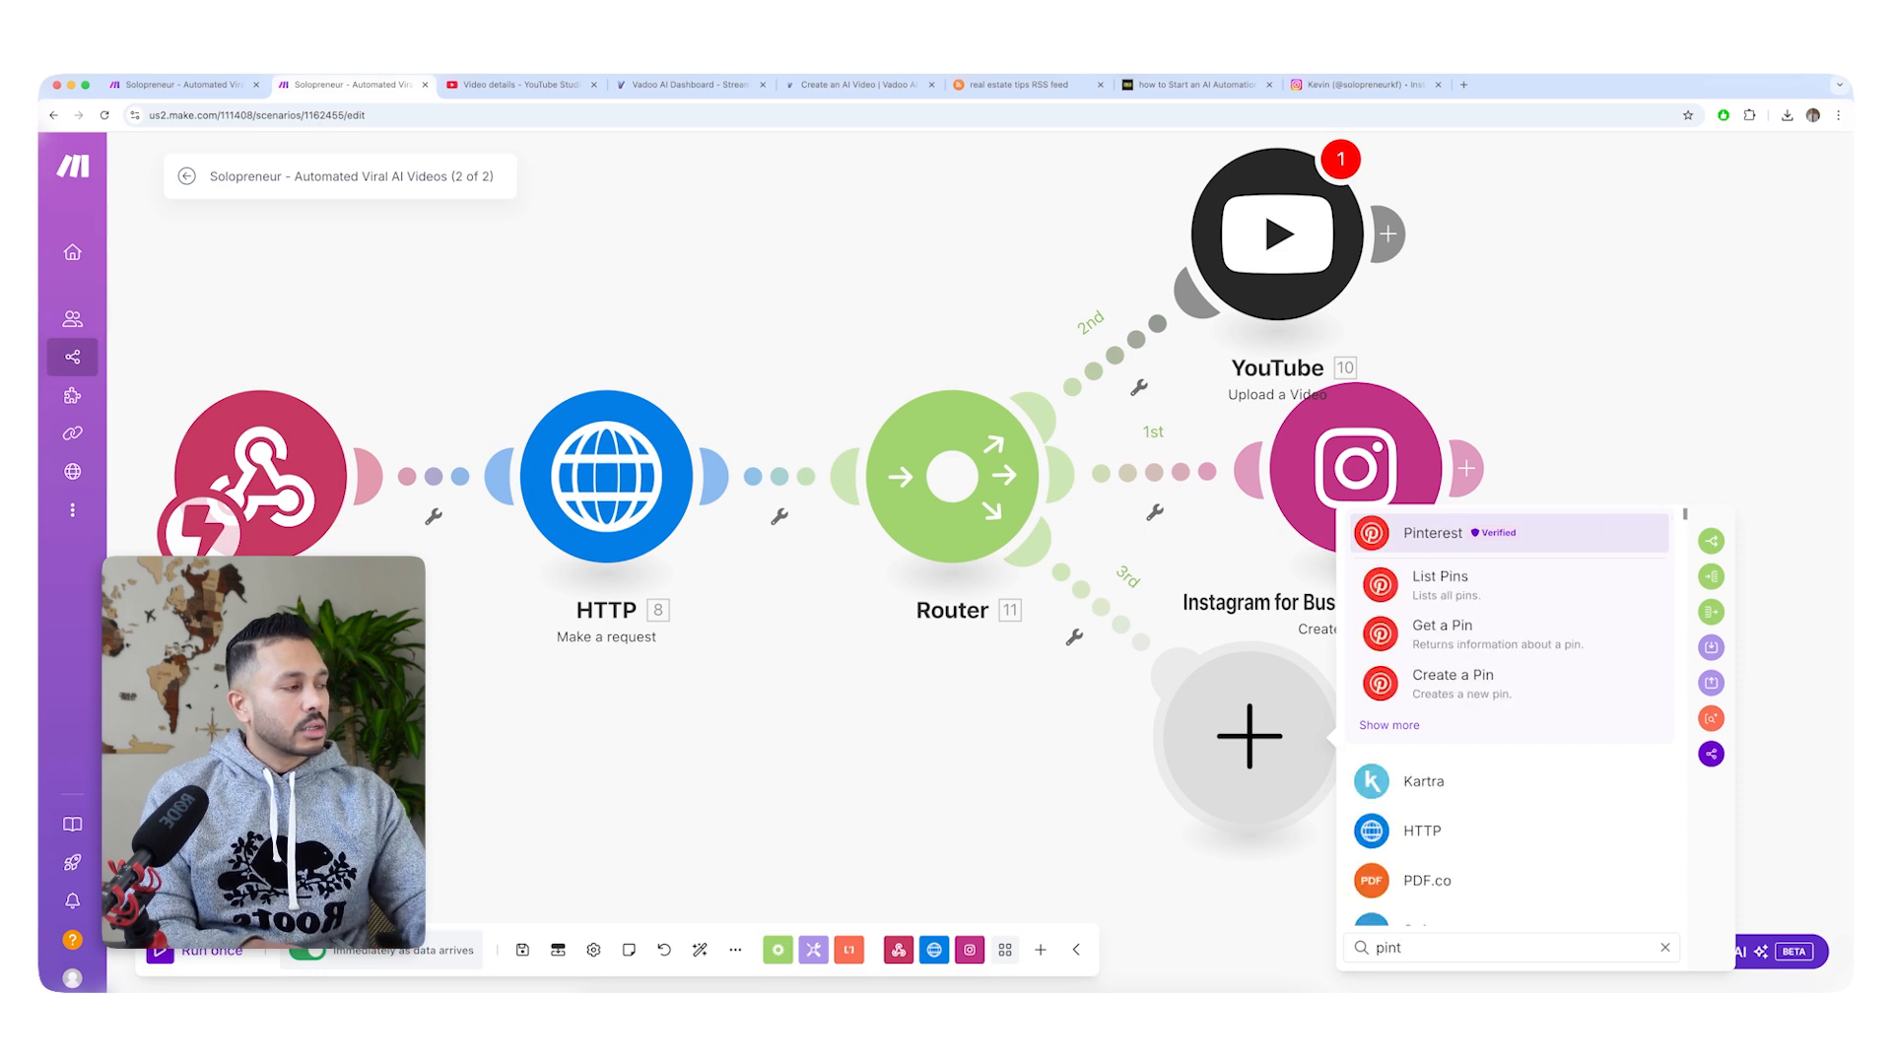
click(899, 727)
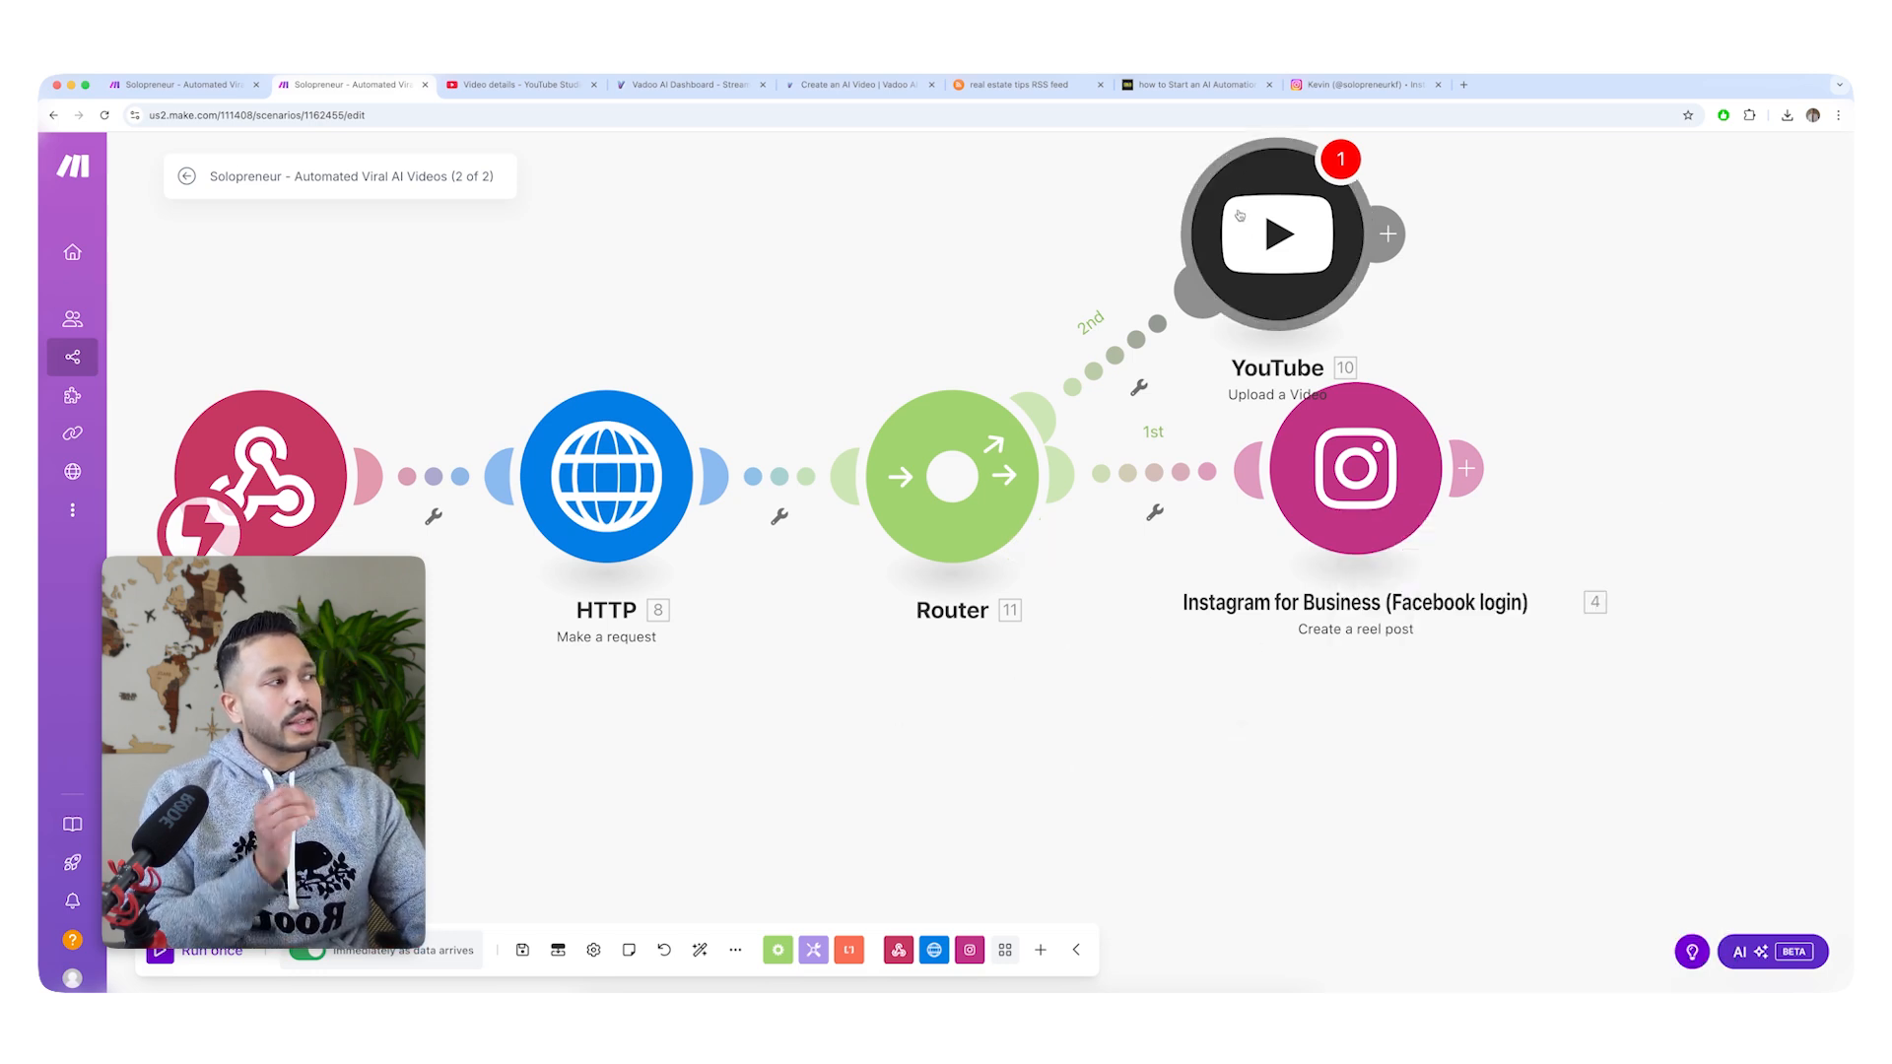
Delete the YouTube Upload a Video module from its router branch.
right_click(1239, 210)
click(1321, 446)
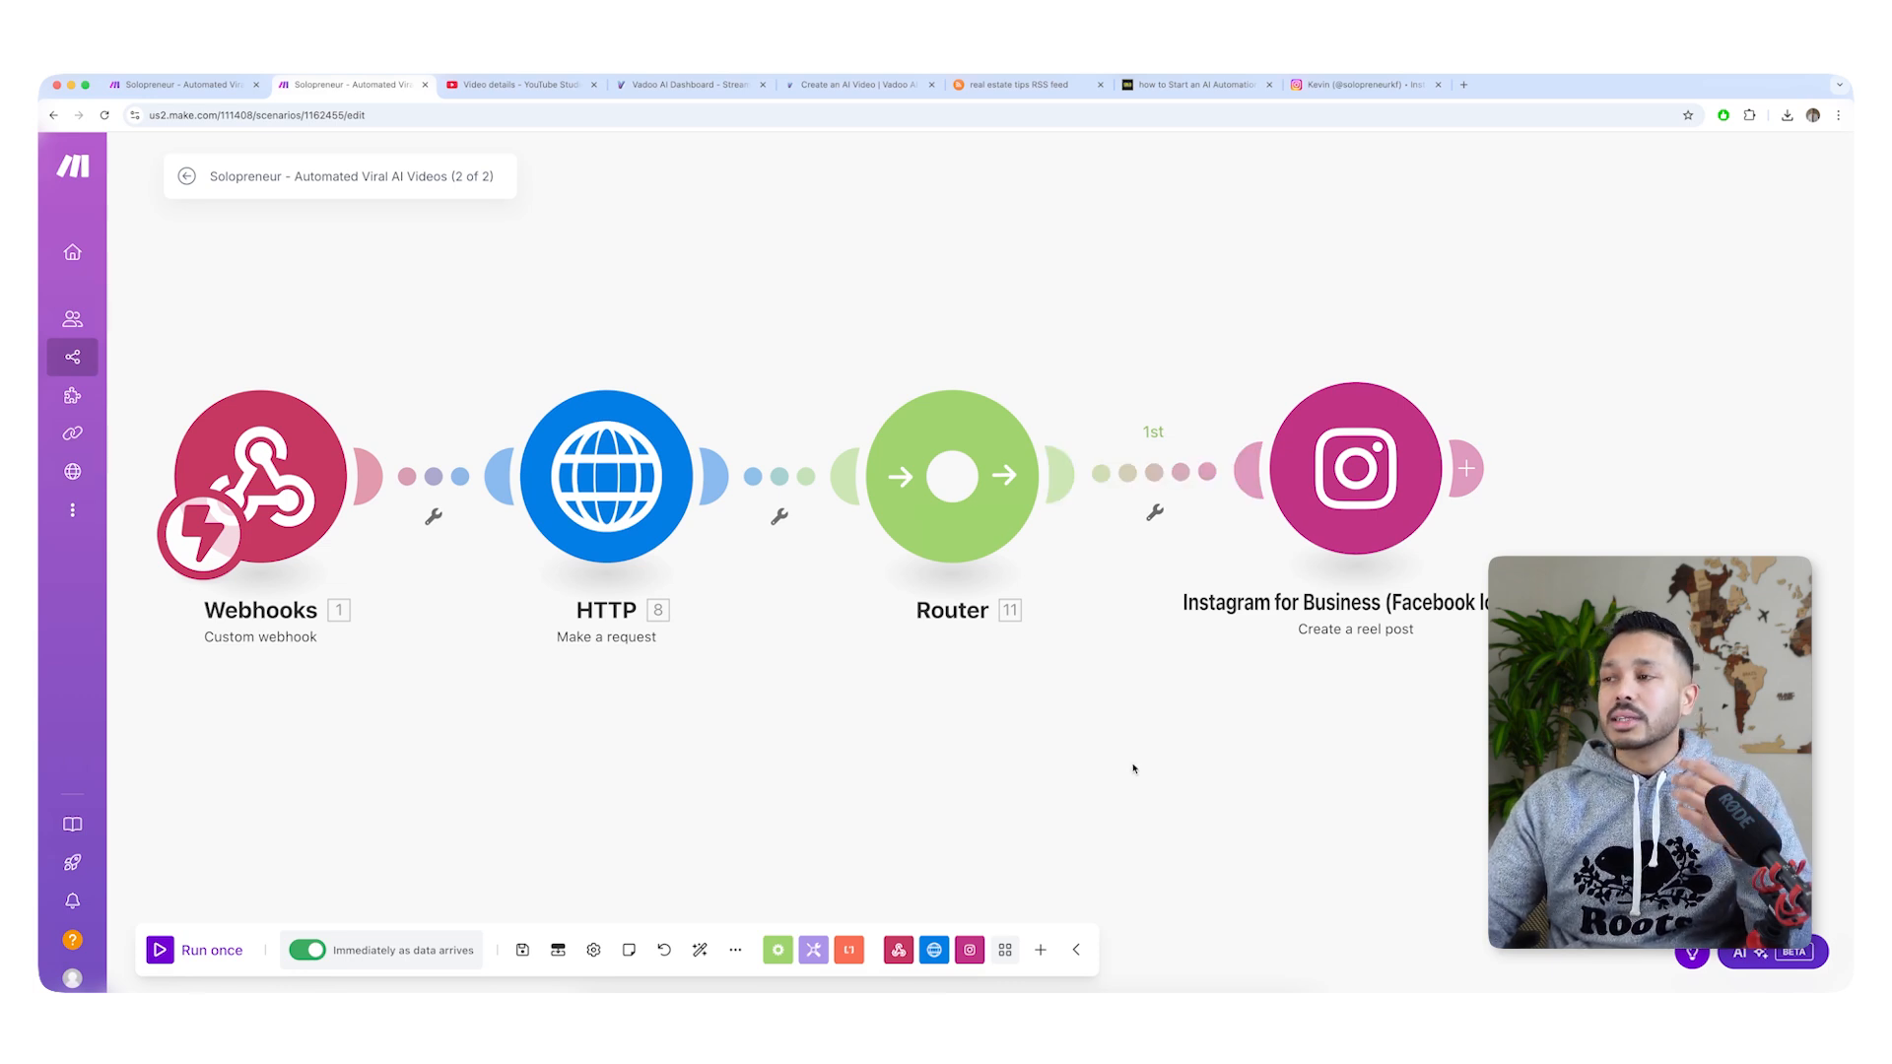
Leave the Automated Viral AI Videos (2 of 2) scenario and look over the RSS Automated Social Media scenario.
click(186, 175)
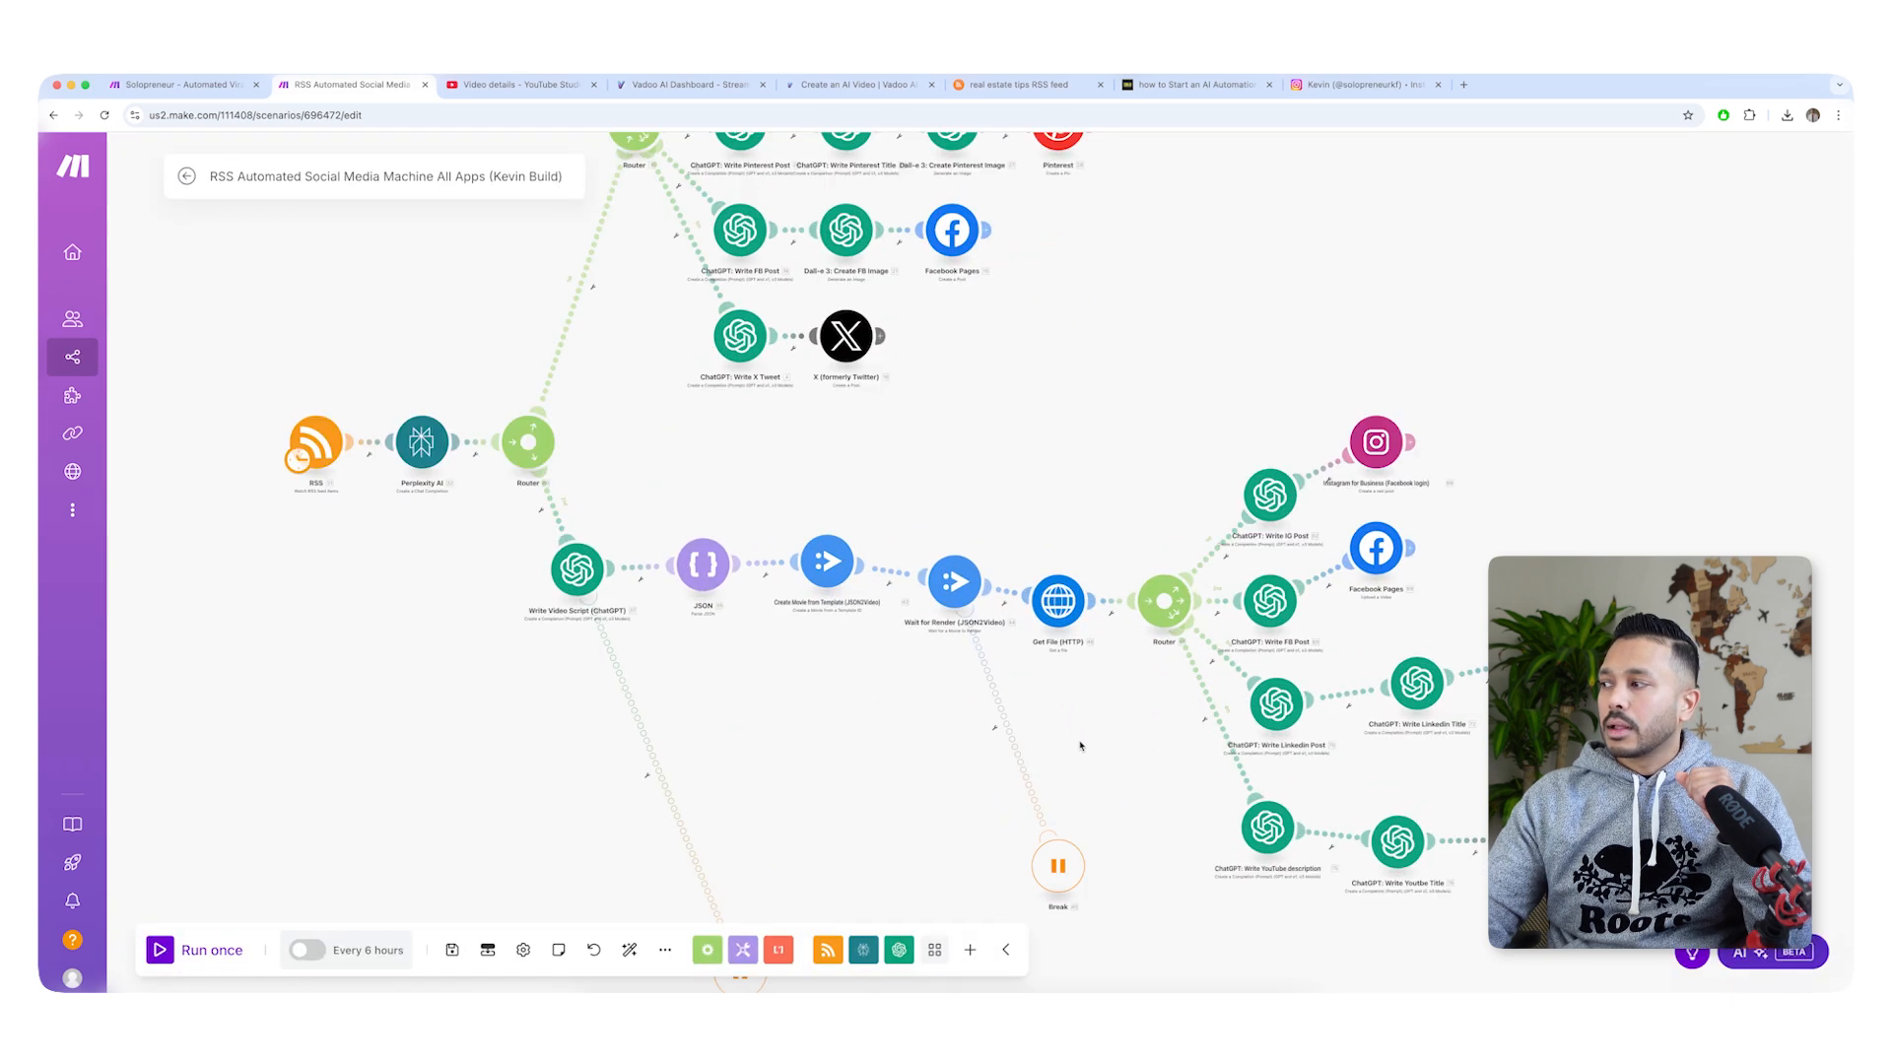
drag(1133, 735, 710, 713)
scroll(1370, 751, up, 4)
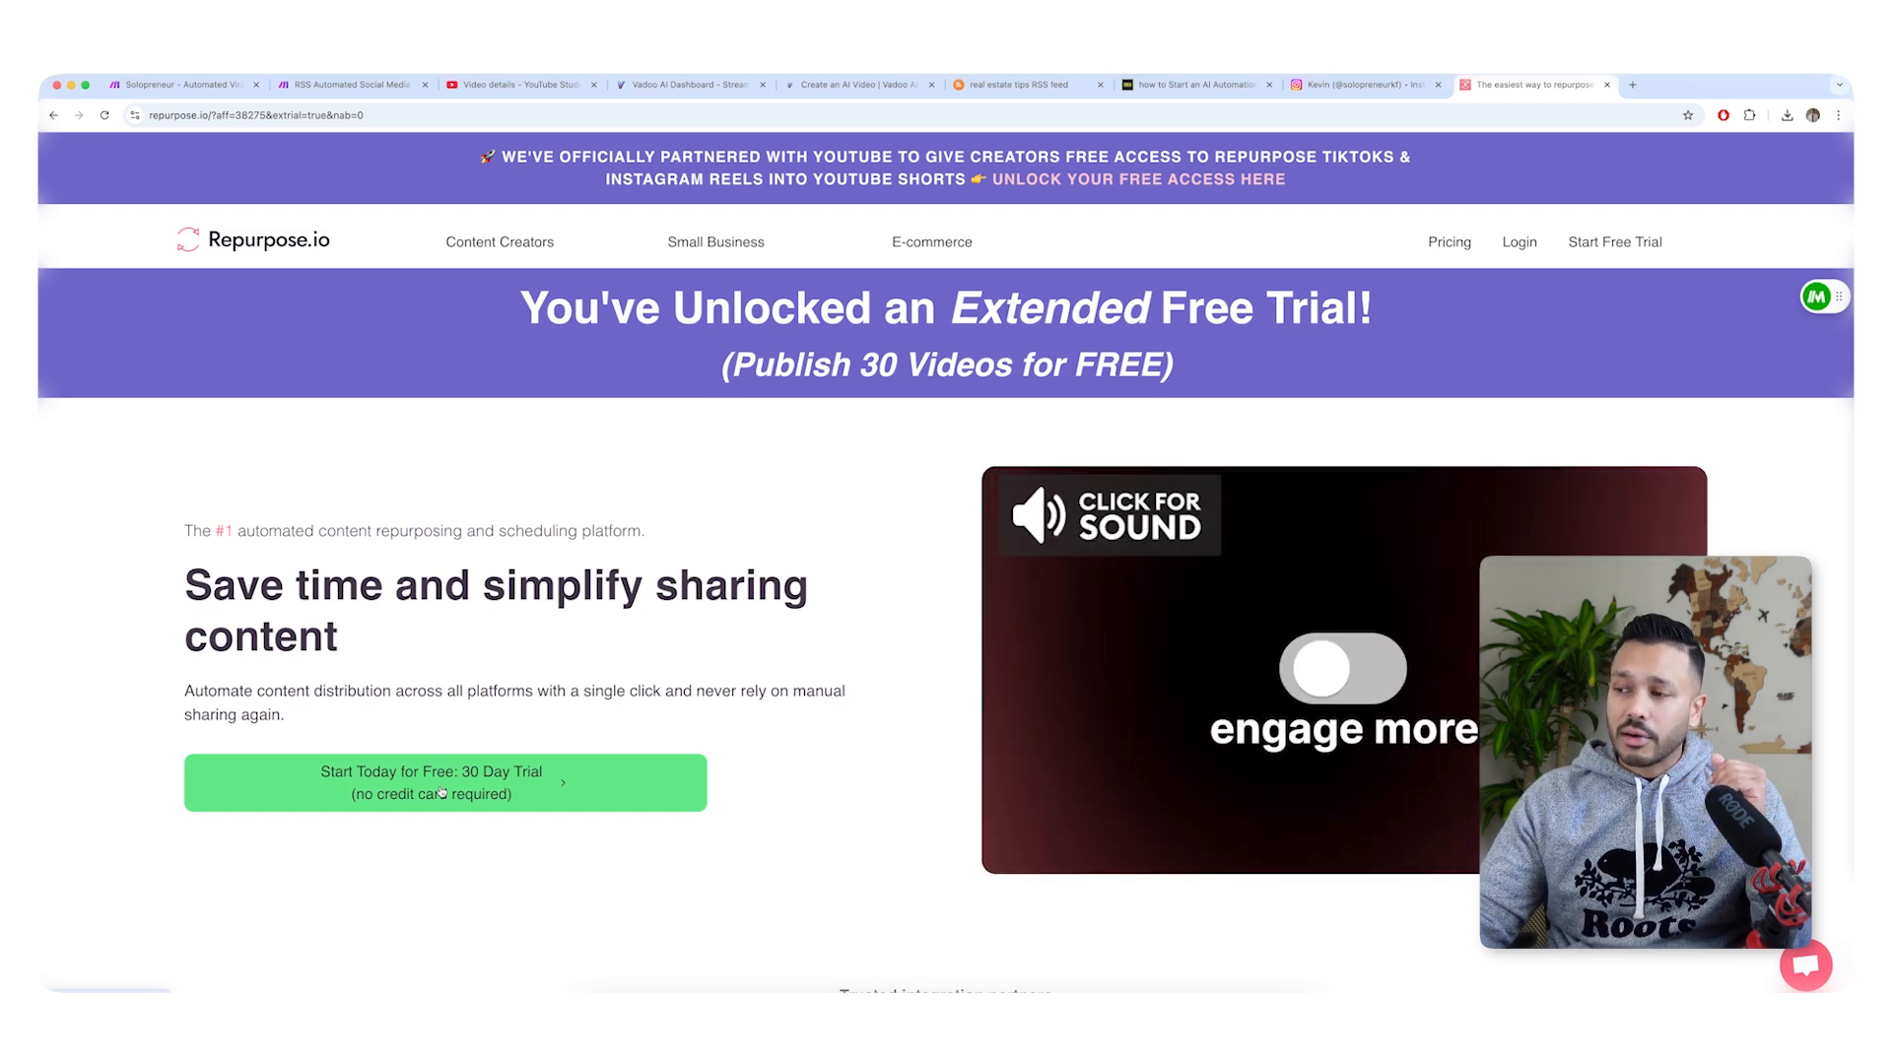
Enter Repurpose.io through its 30-day free trial offer and view the connected social media accounts.
click(441, 792)
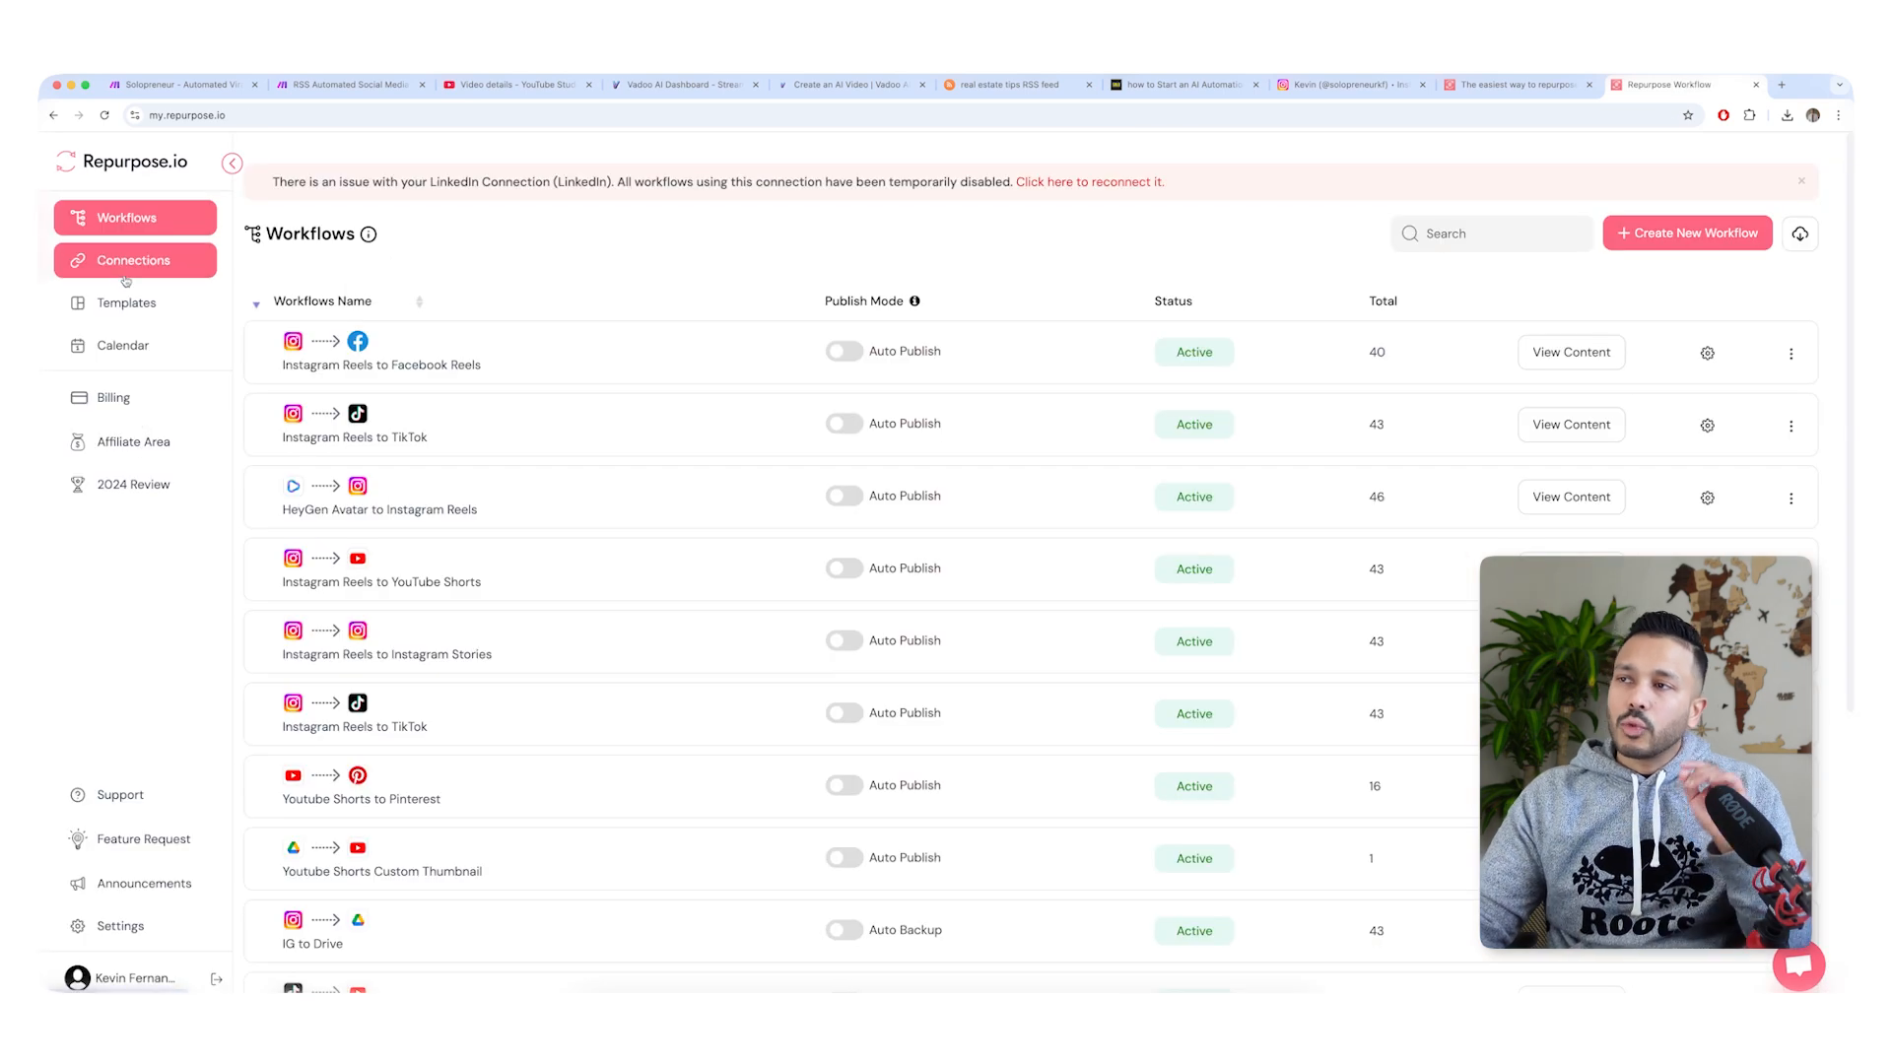
click(131, 268)
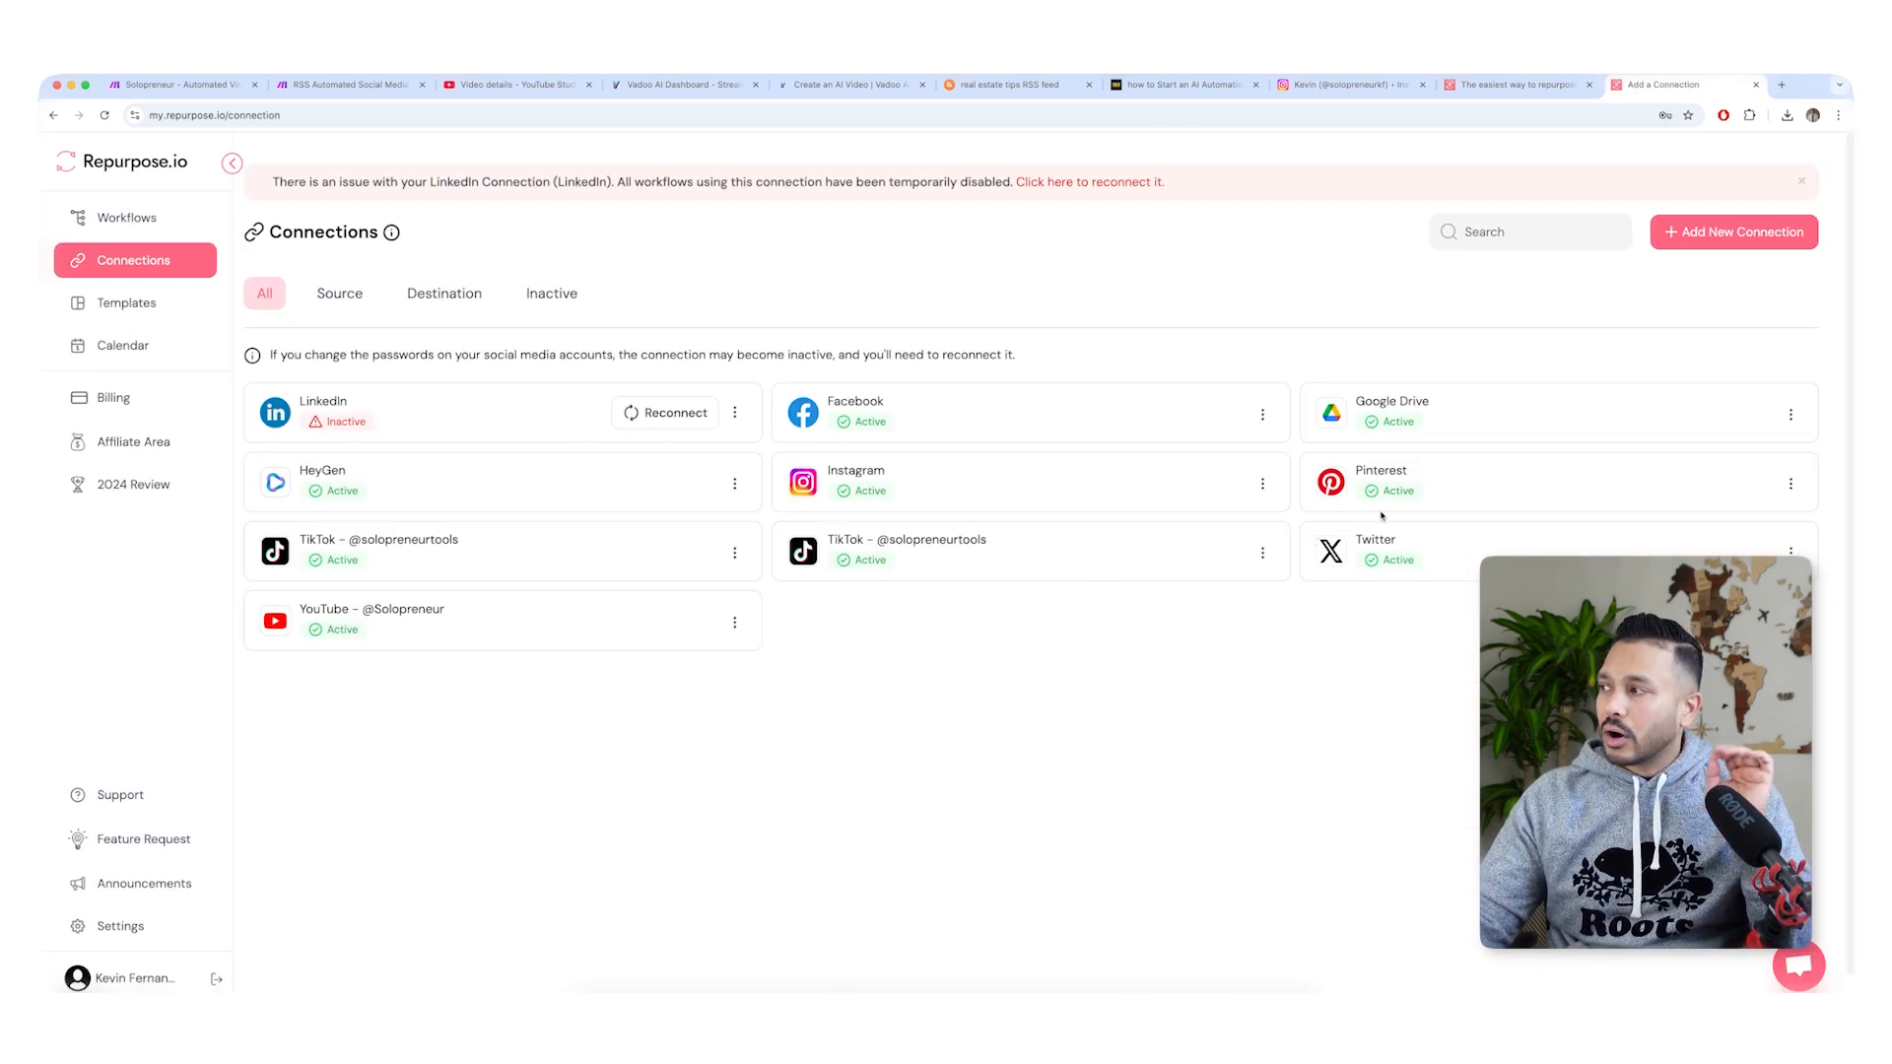
Try to reconnect the inactive LinkedIn connection under its existing name, and close the LinkedIn sign-in page.
click(668, 413)
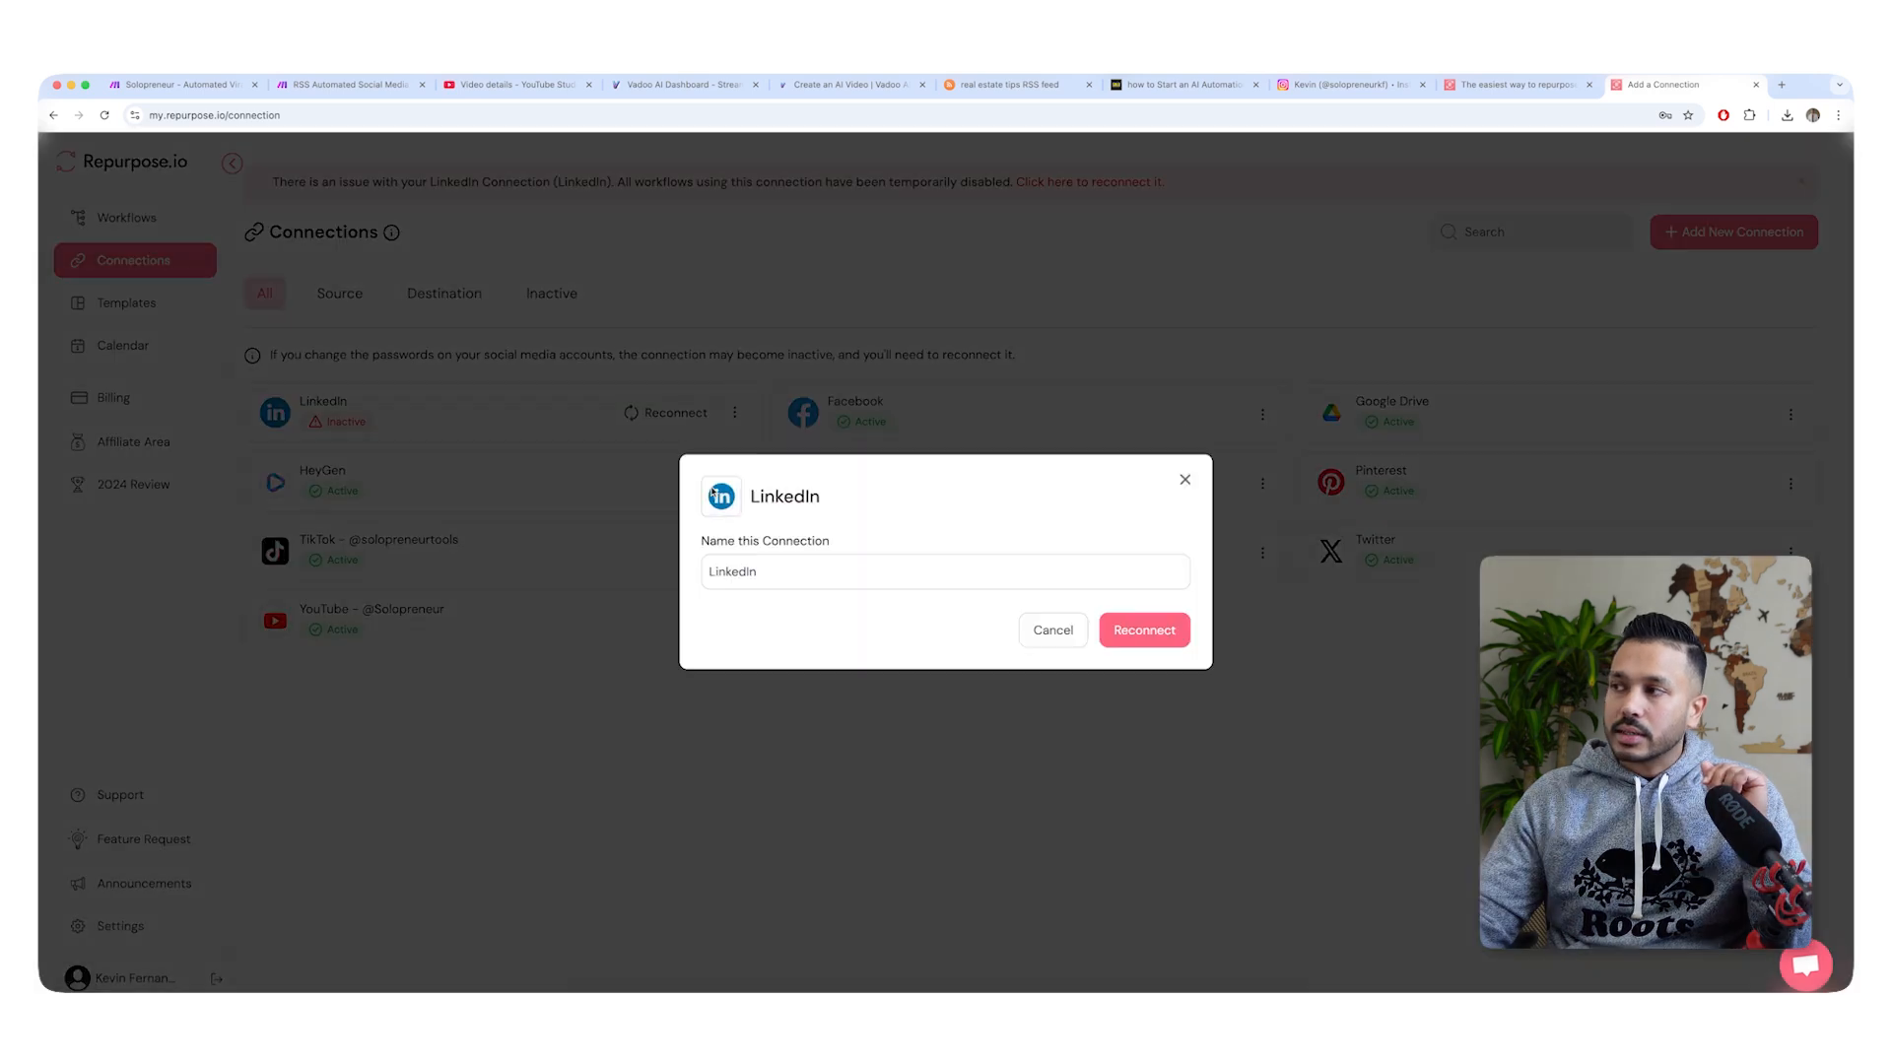
click(1144, 635)
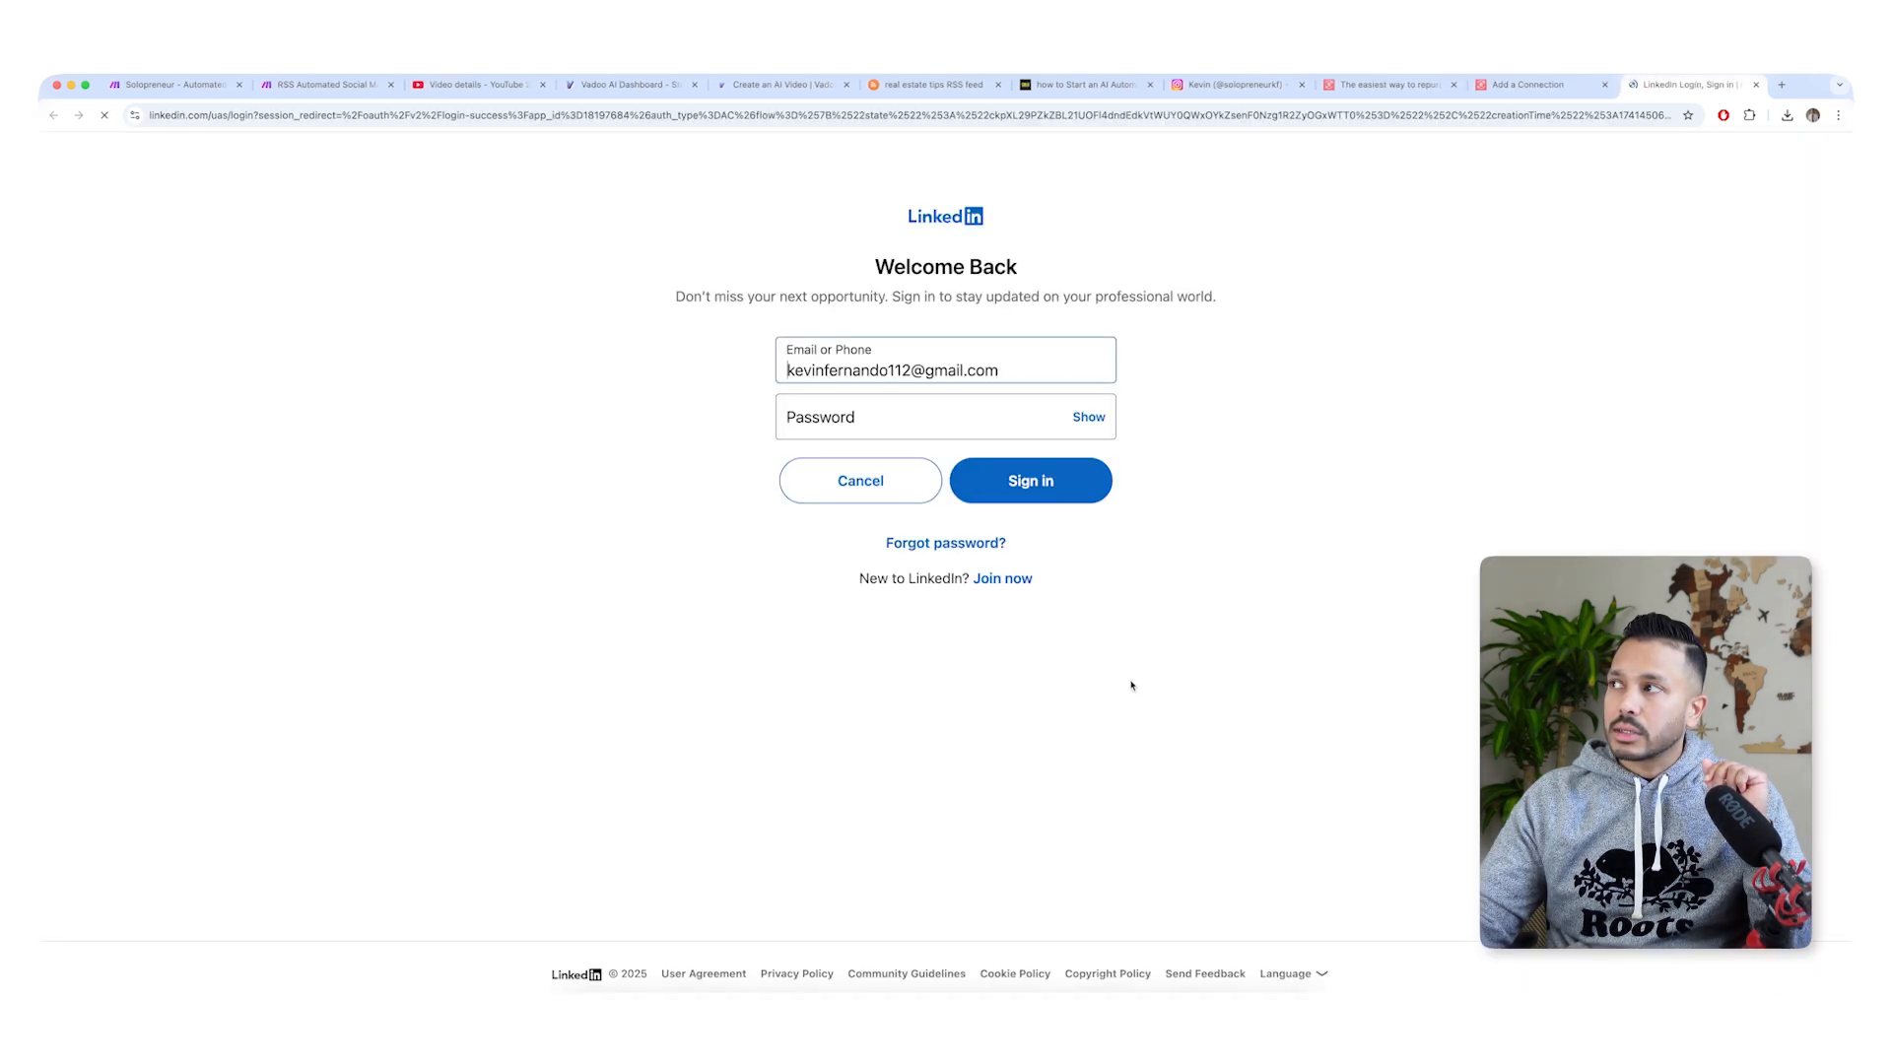
click(1756, 86)
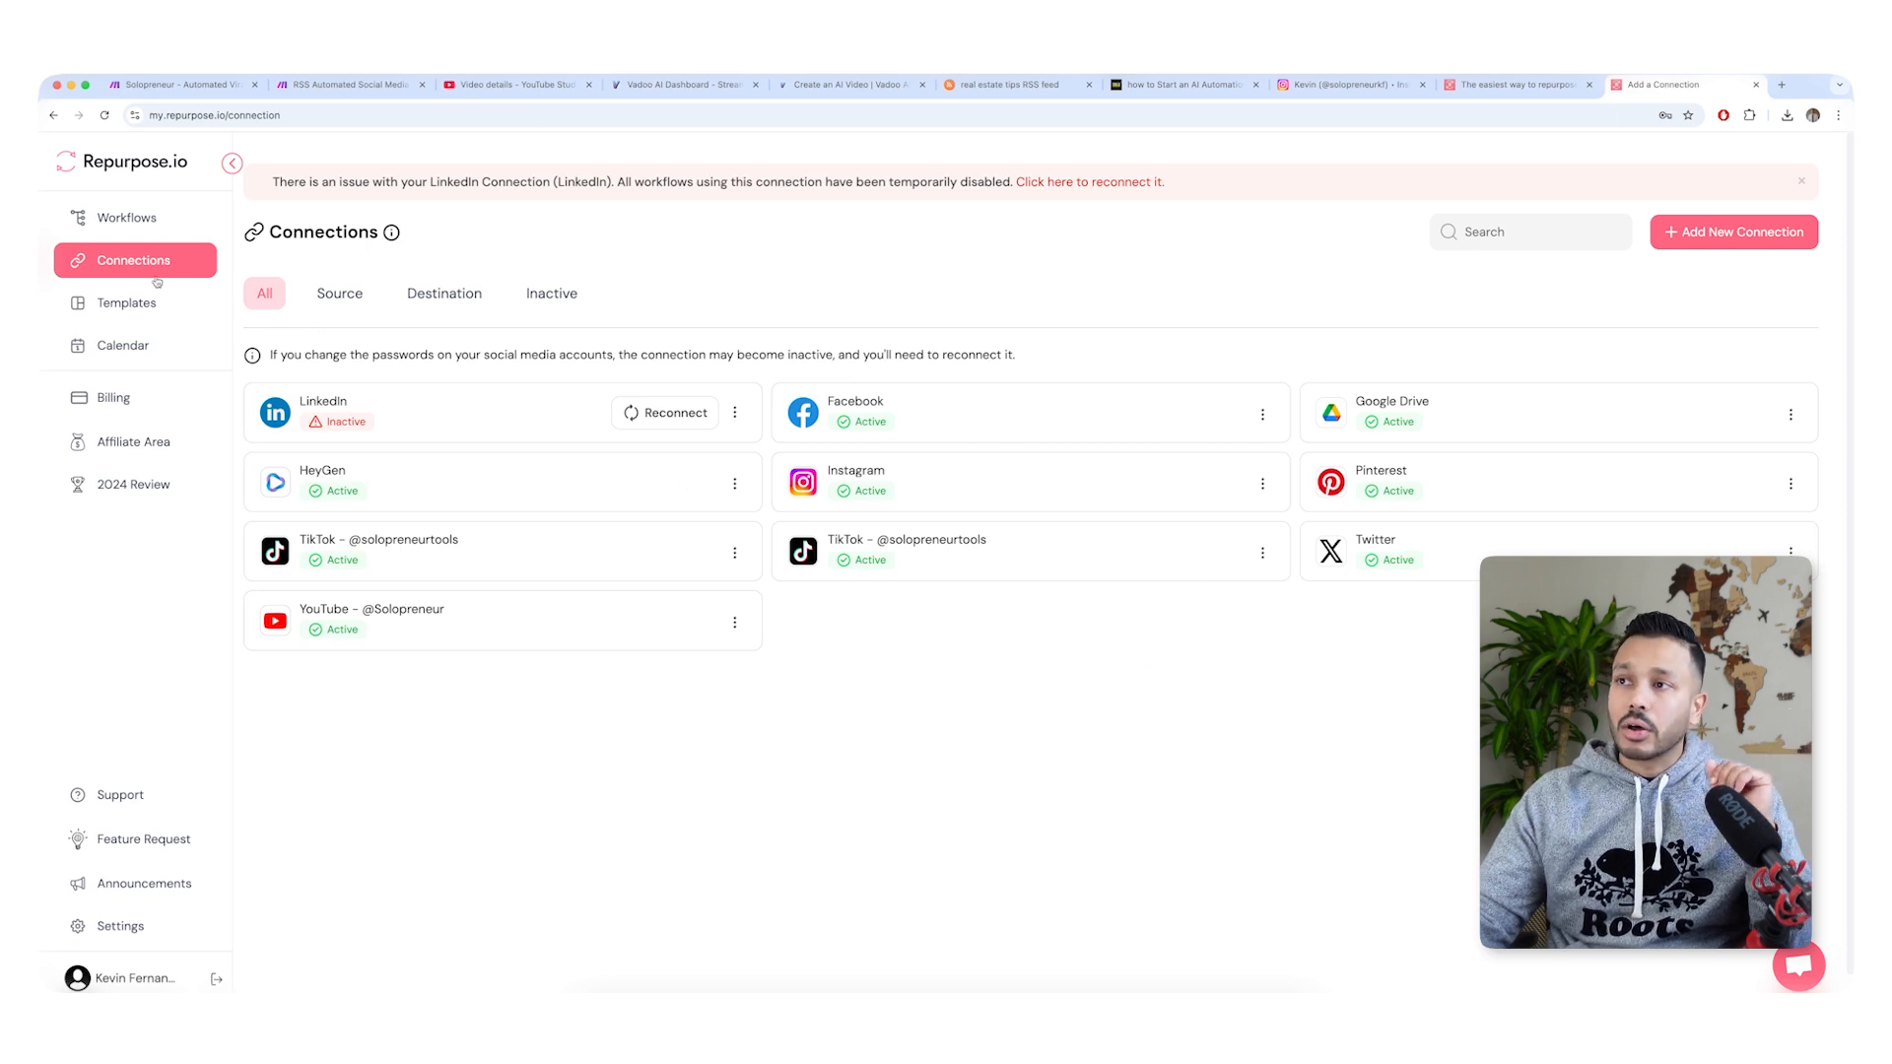
Start a new Repurpose future content workflow with the connected Instagram account as its source.
click(144, 226)
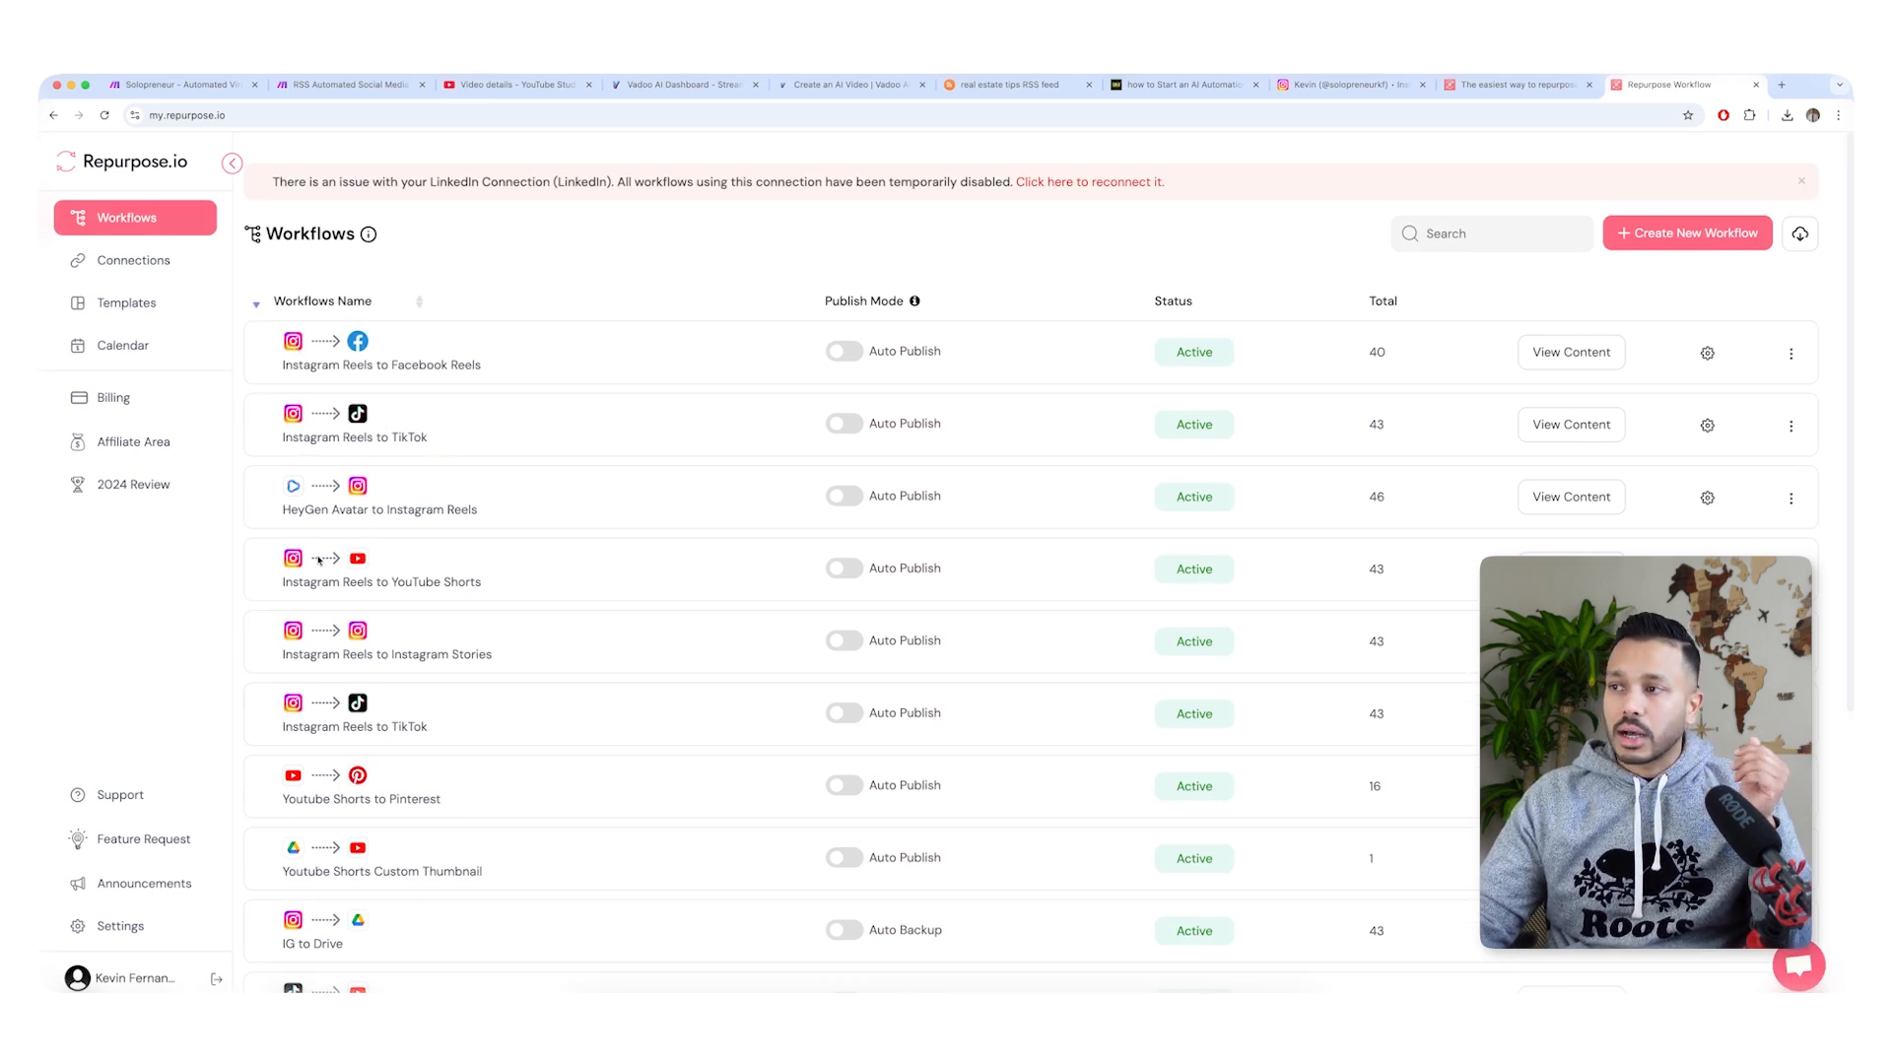
click(1690, 231)
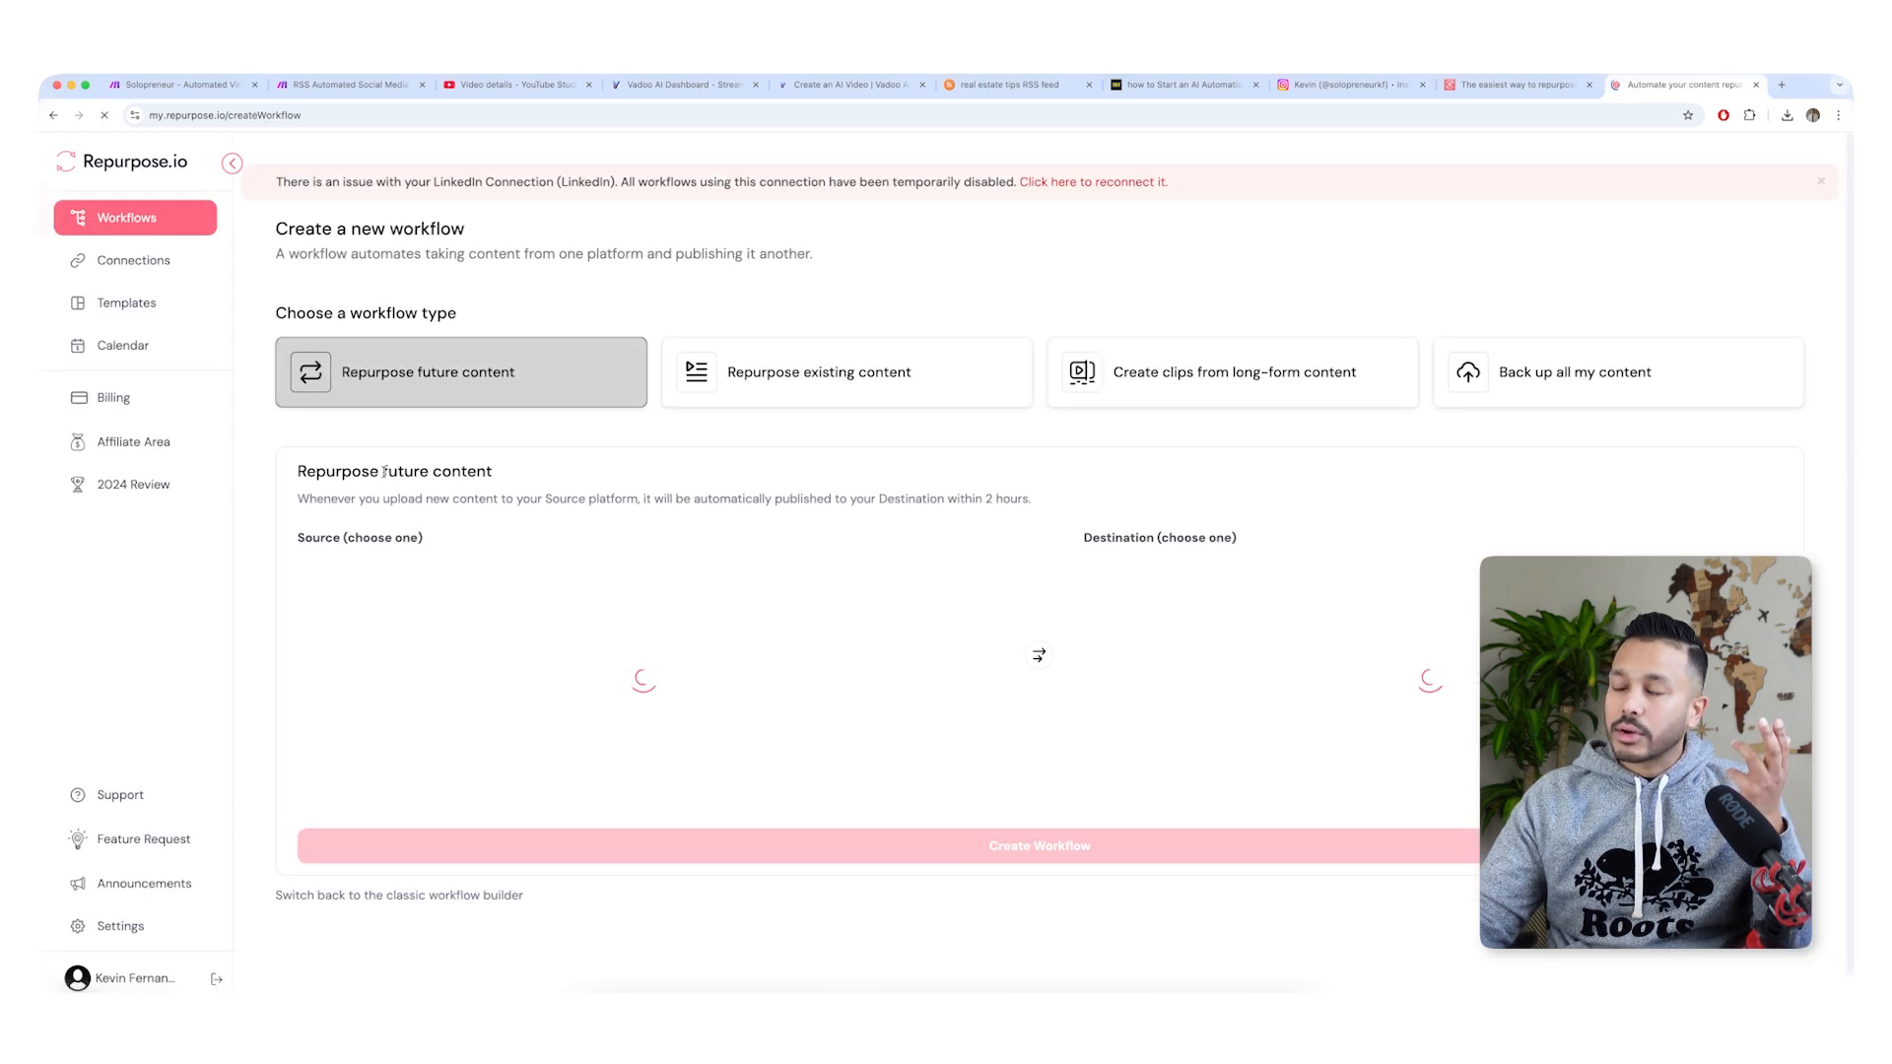
click(451, 667)
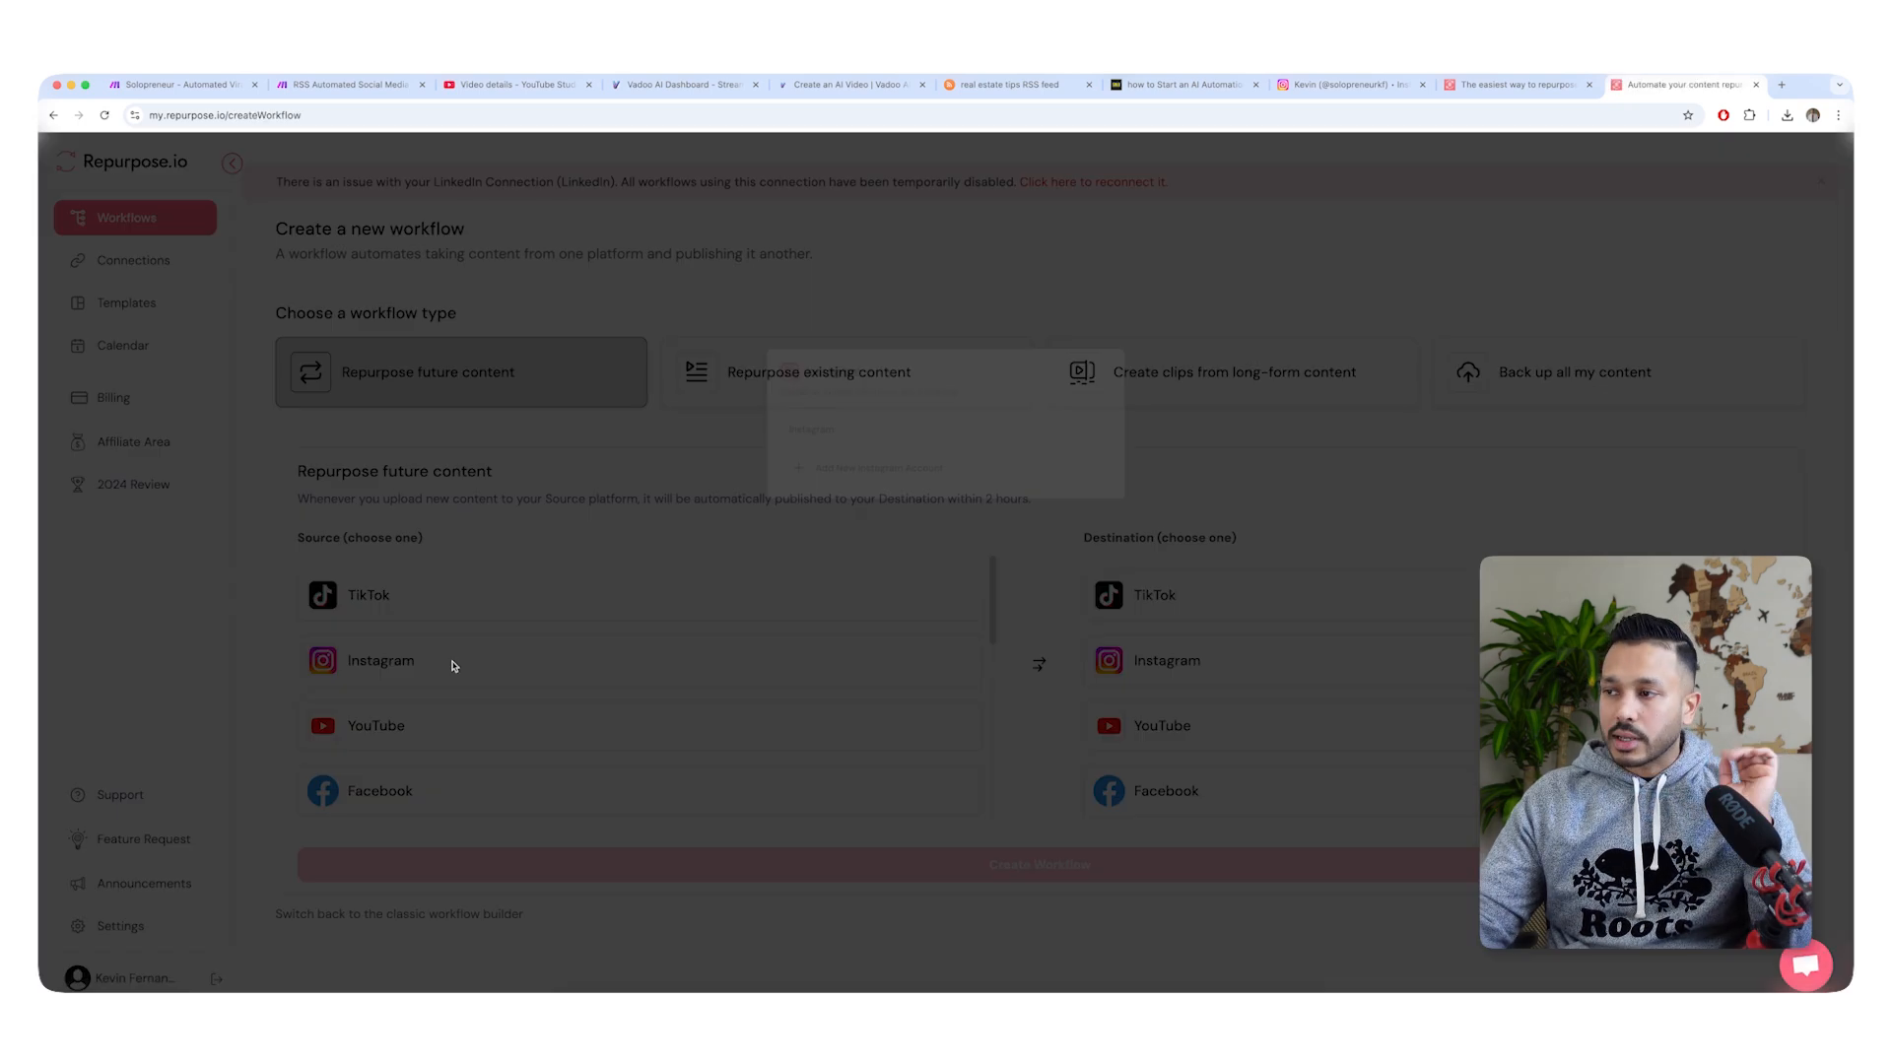
click(829, 577)
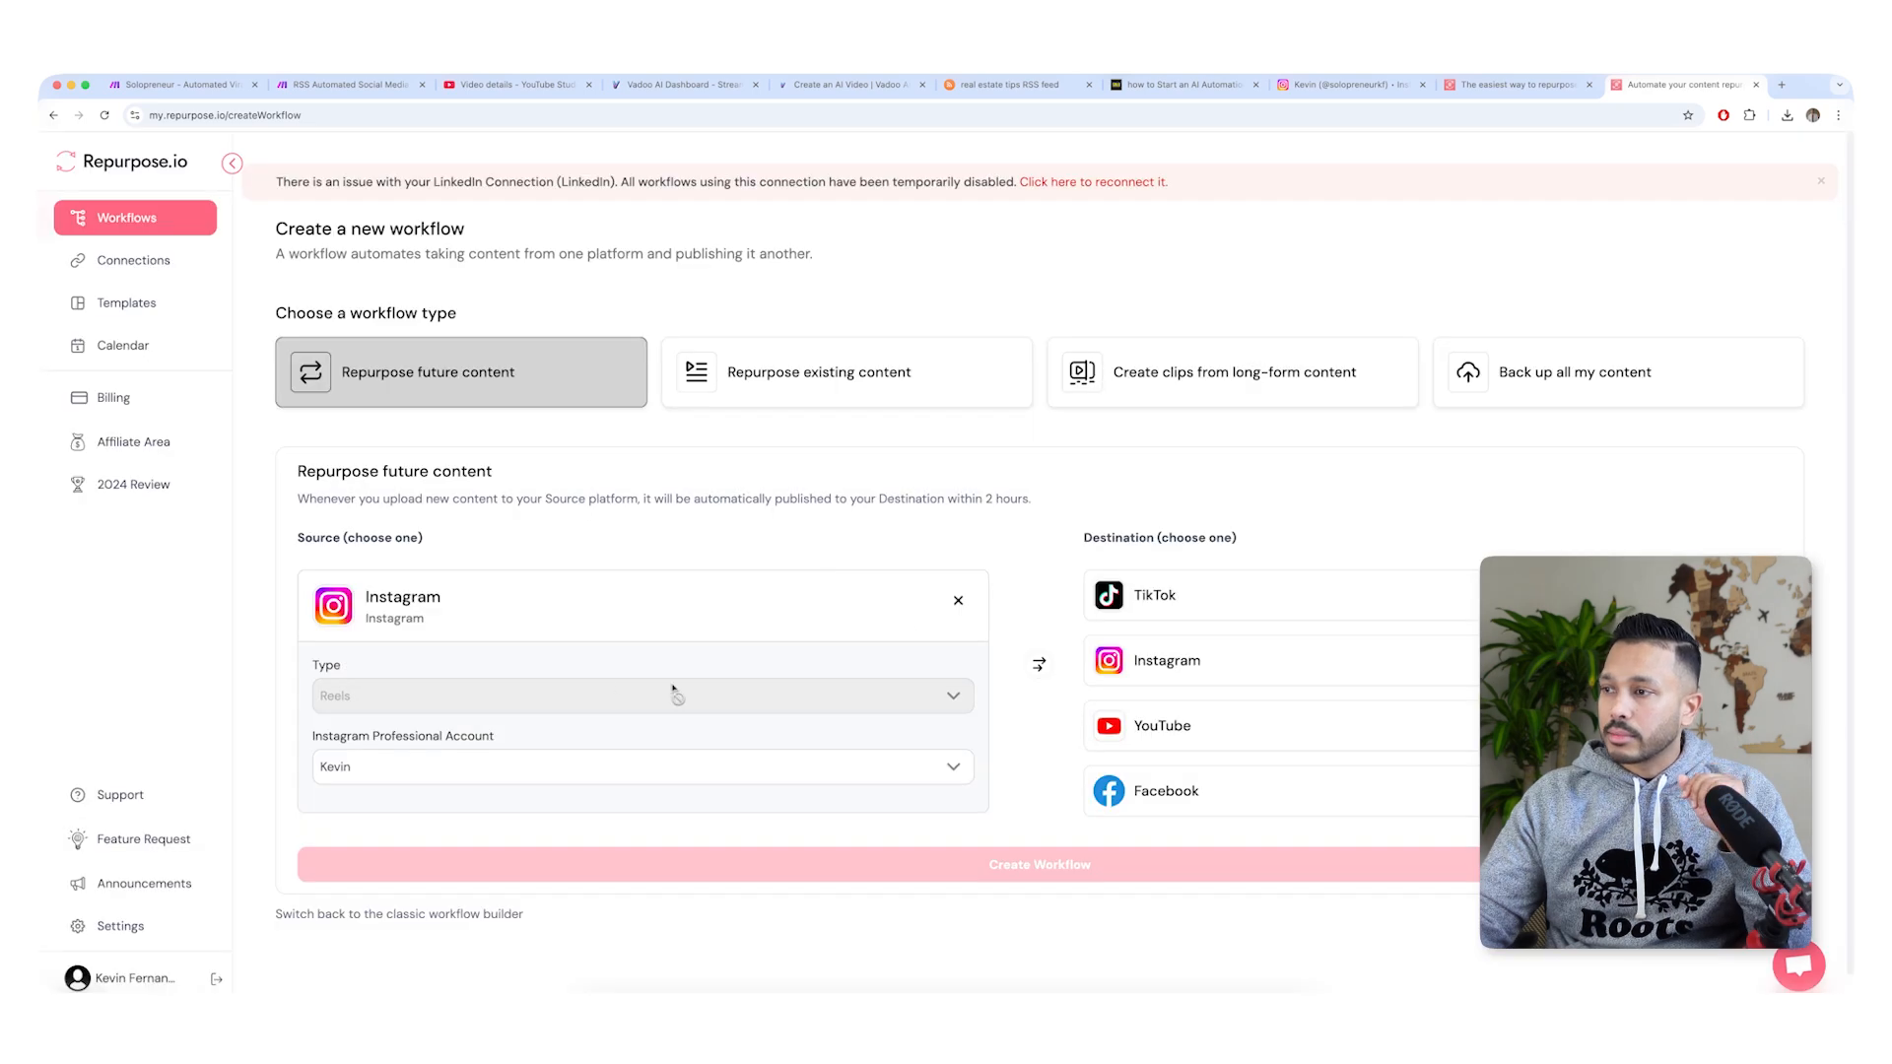
click(1155, 597)
click(775, 597)
click(1122, 792)
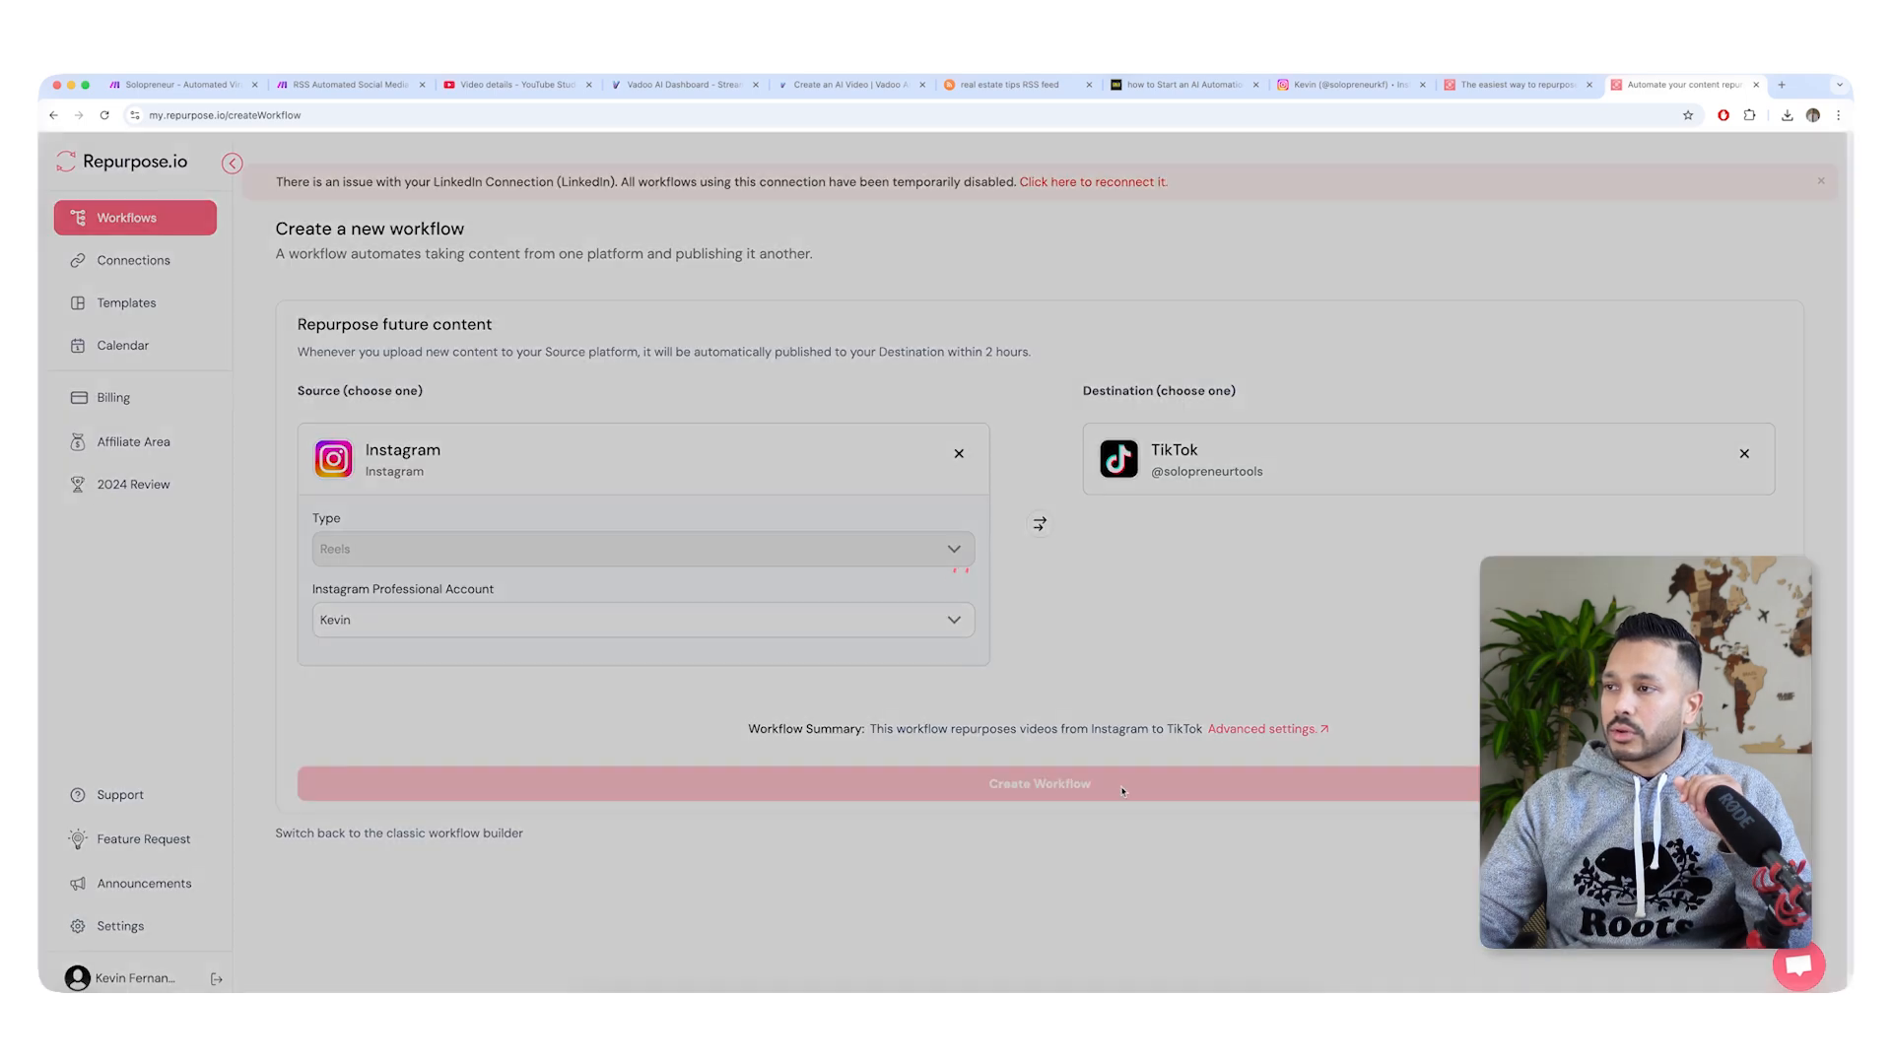